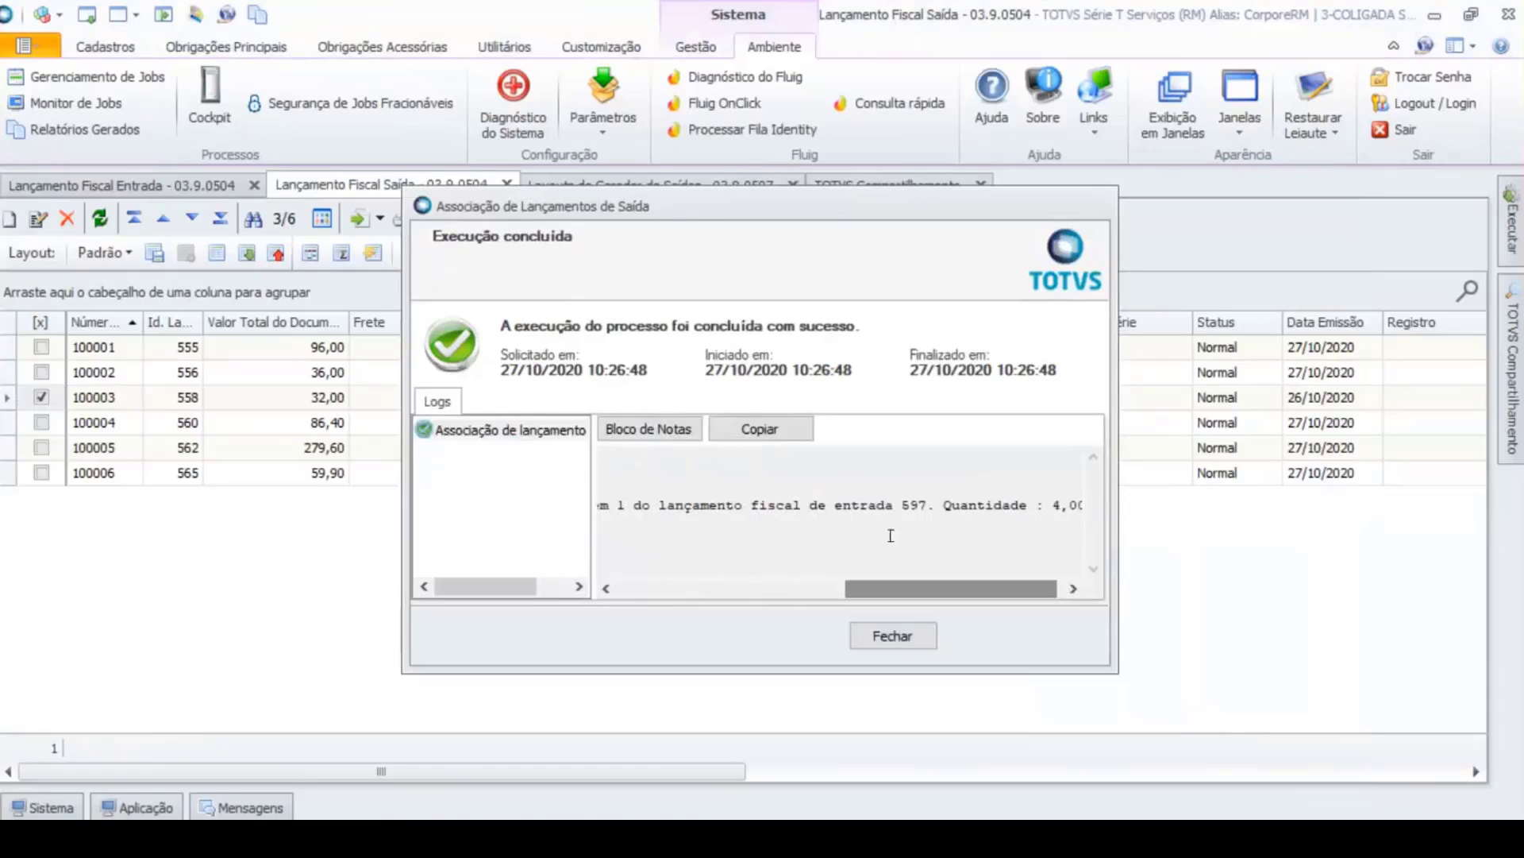
# Step: Close the exit association log and run Geração de Saídas for layout 14 - FISLAY0023 - ADRC-ST - Paraná with its existing parameters
pyautogui.moveTo(966, 595); pyautogui.dragTo(968, 597)
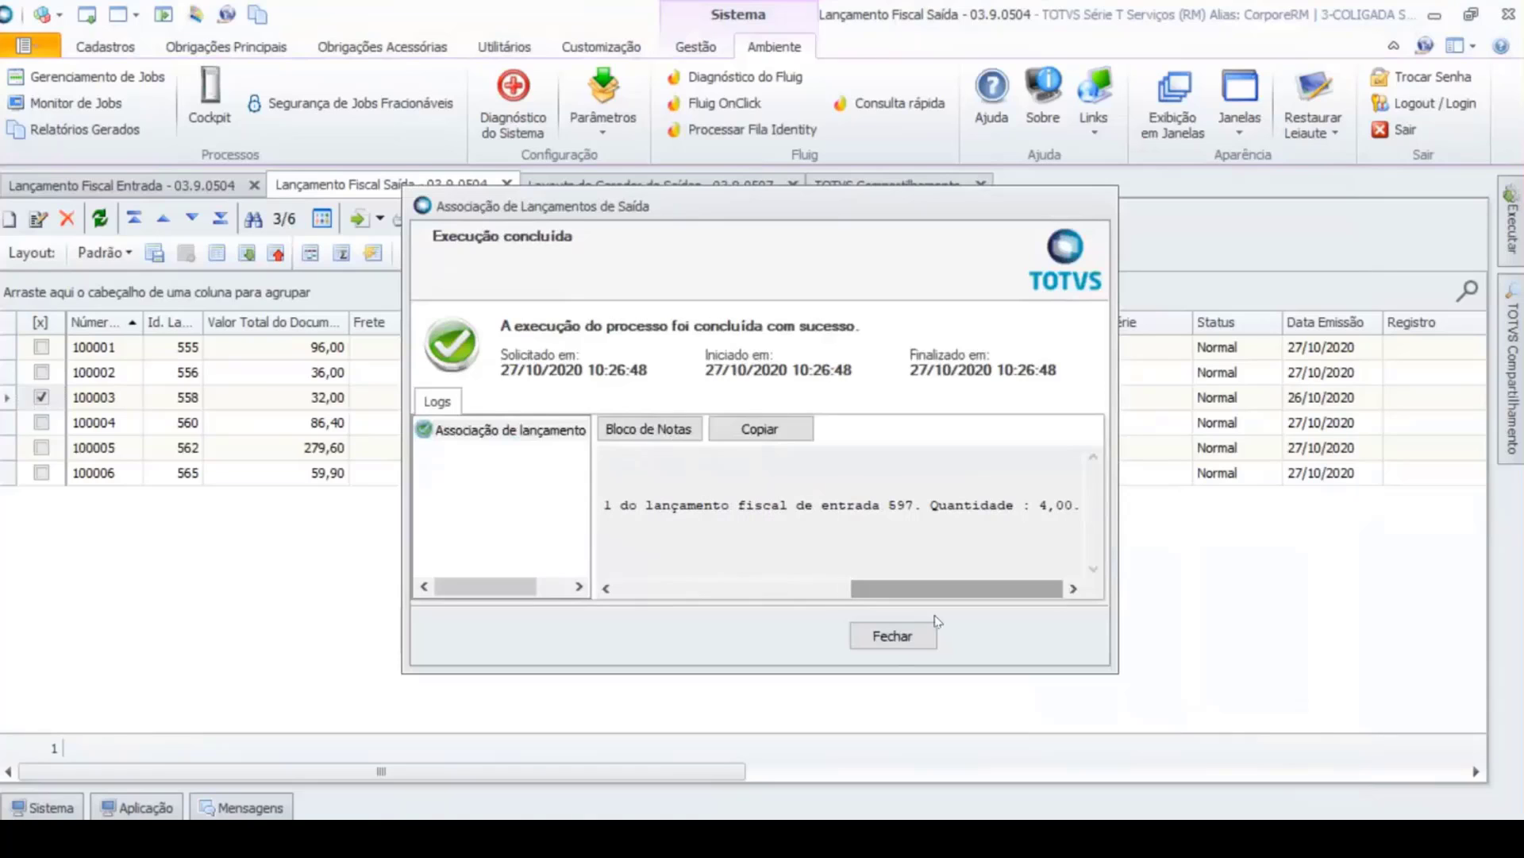
pyautogui.click(892, 636)
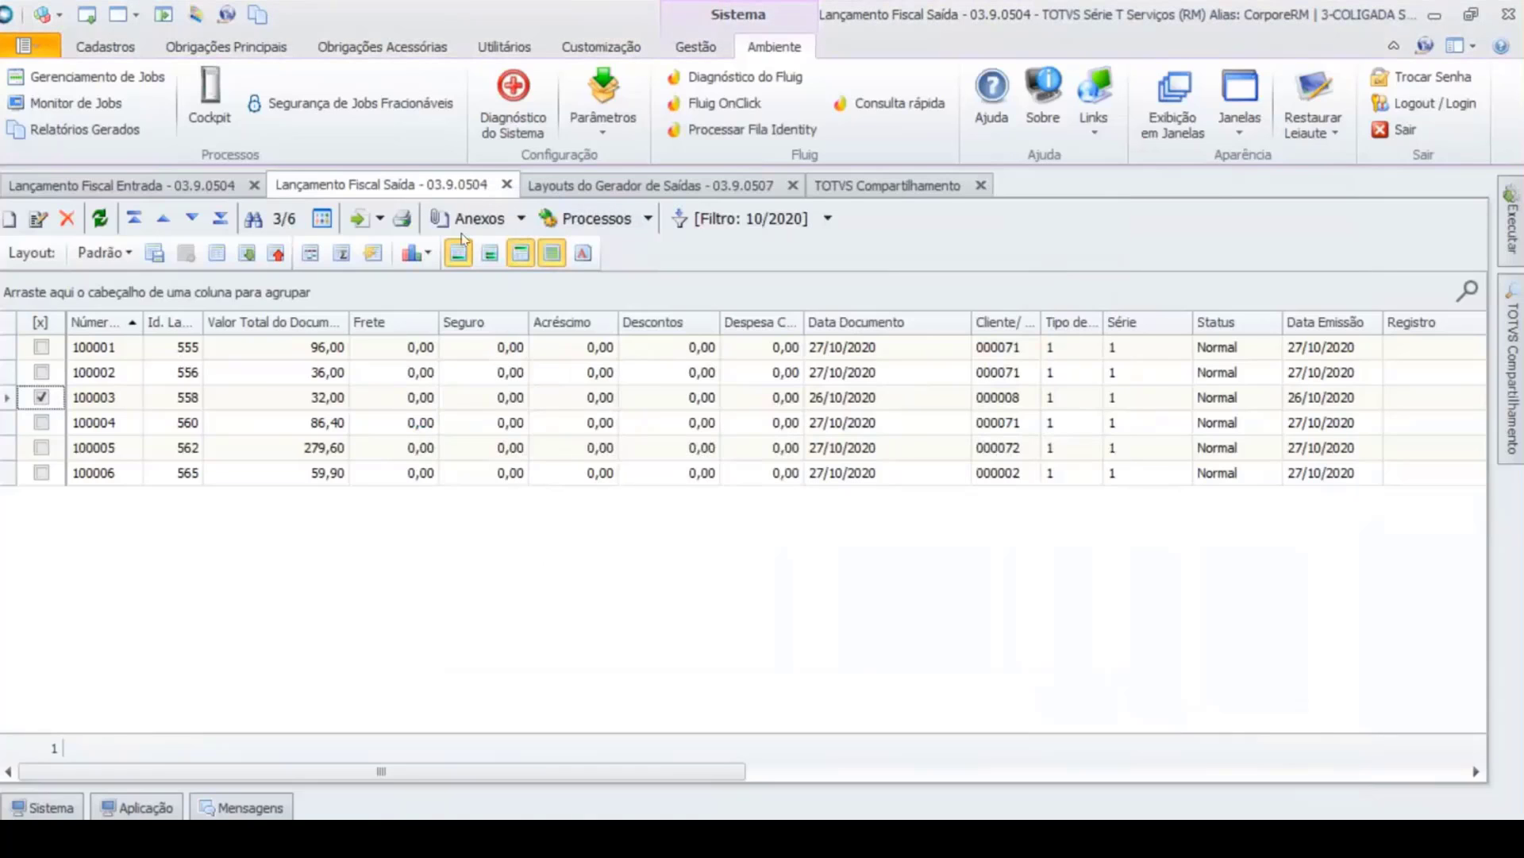
pyautogui.click(651, 184)
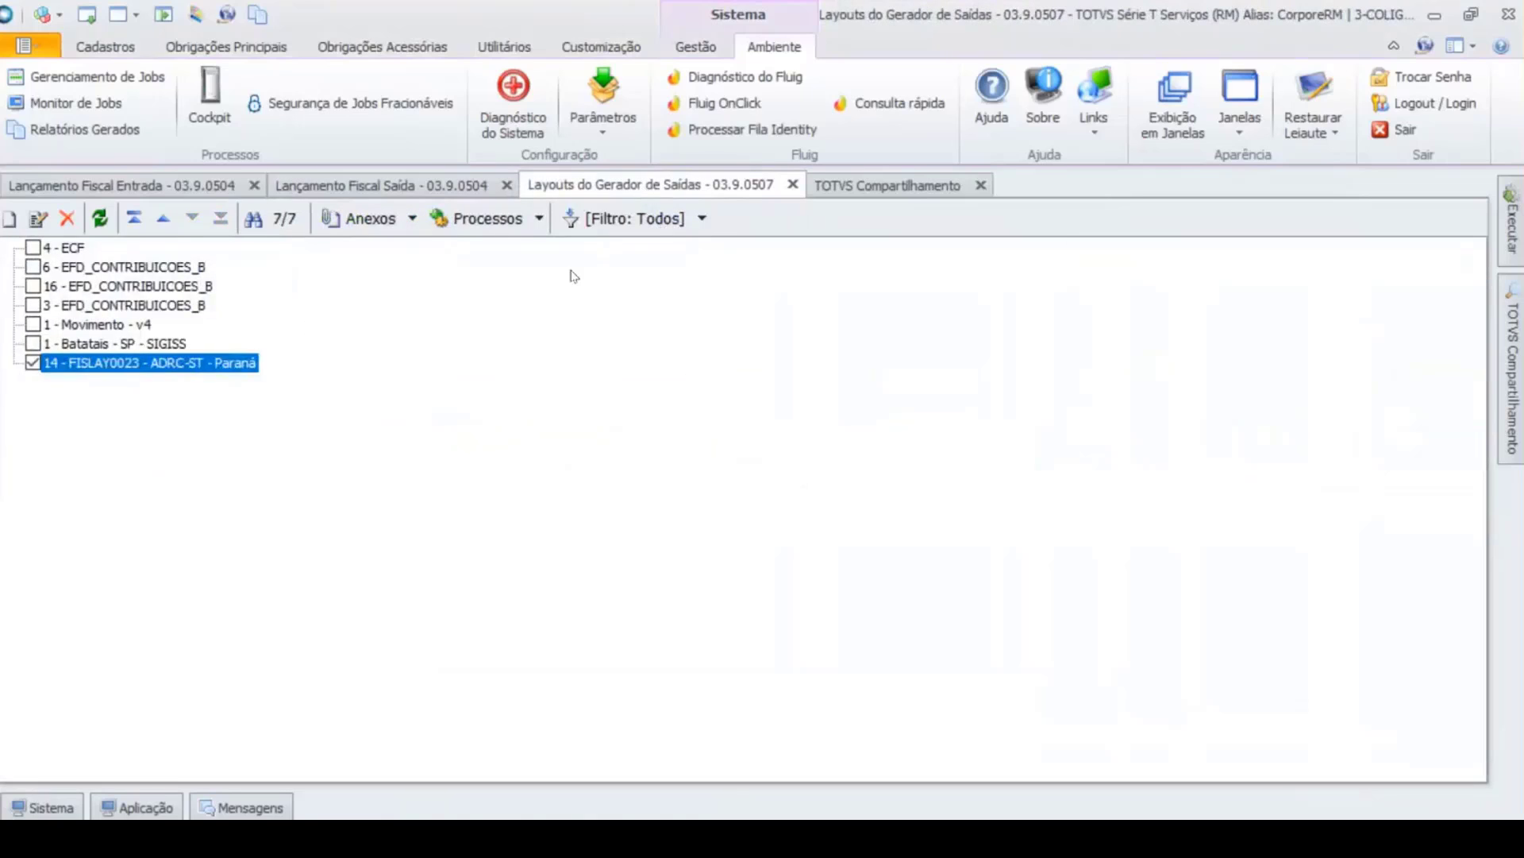
pyautogui.click(539, 218)
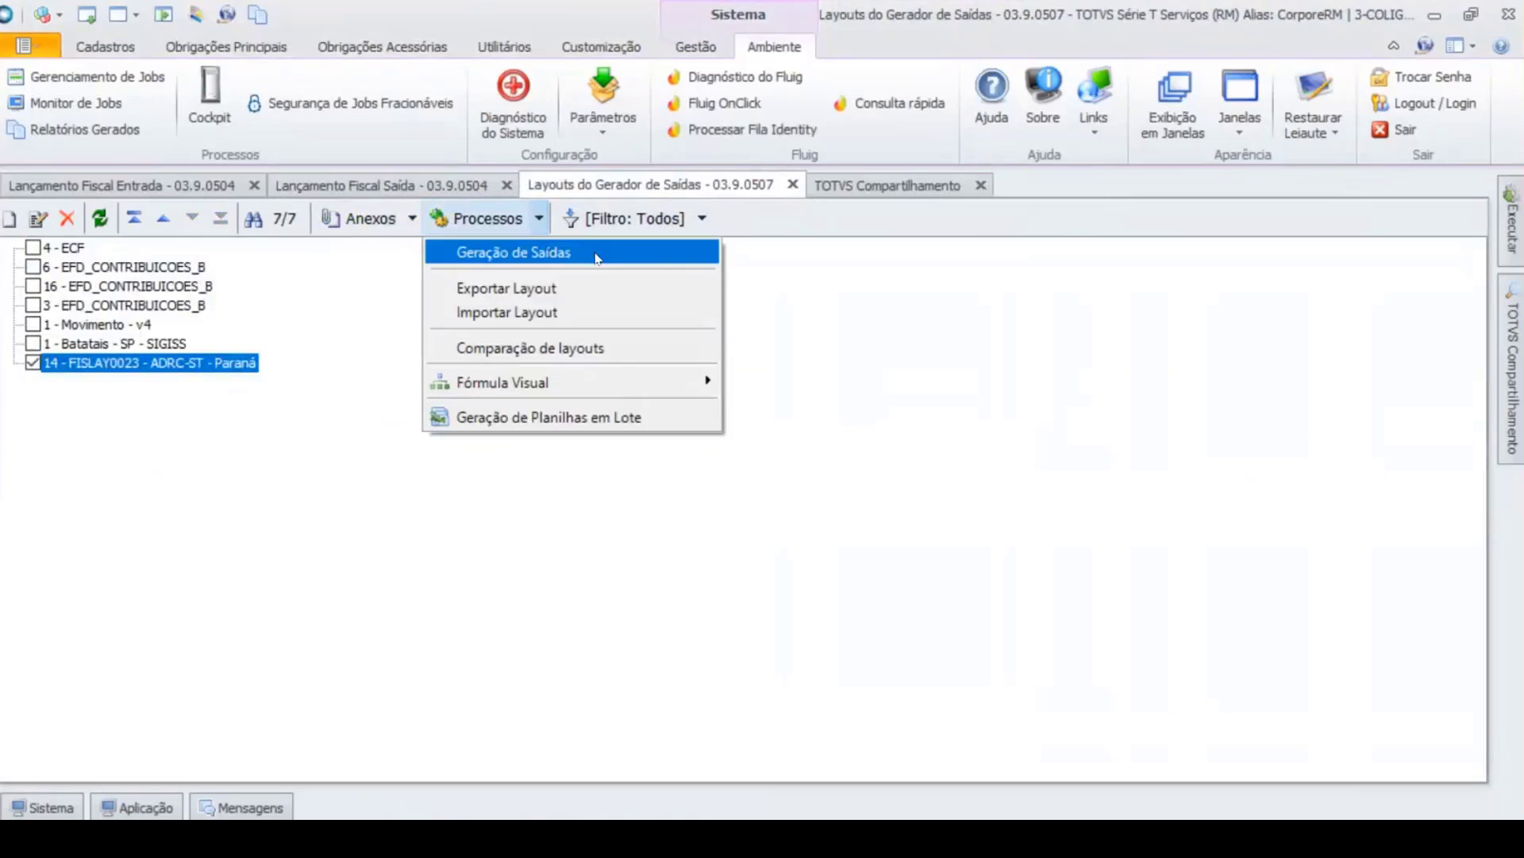
pyautogui.click(545, 250)
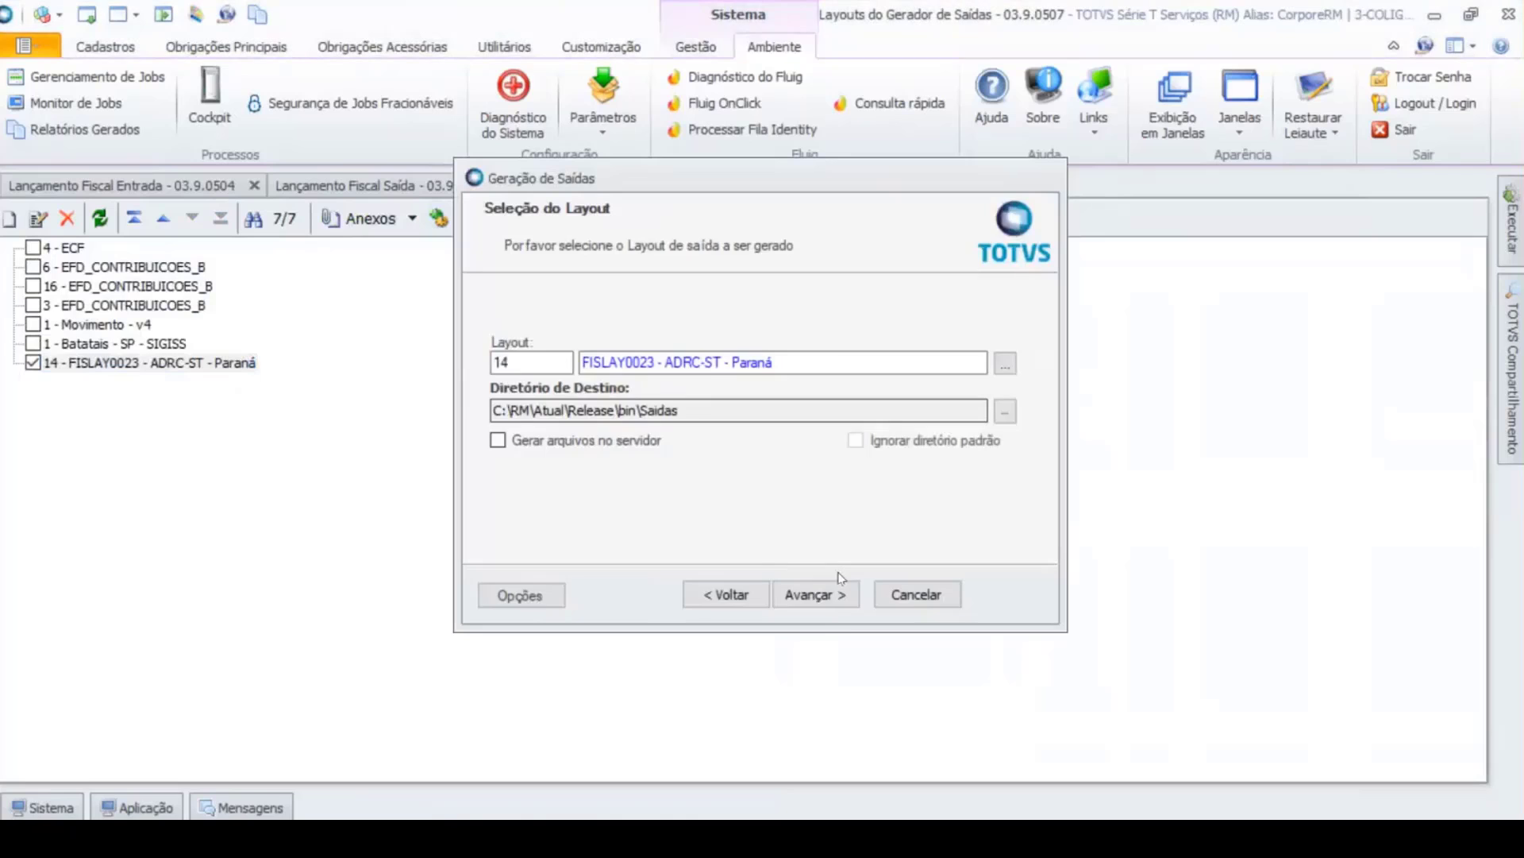
pyautogui.click(814, 594)
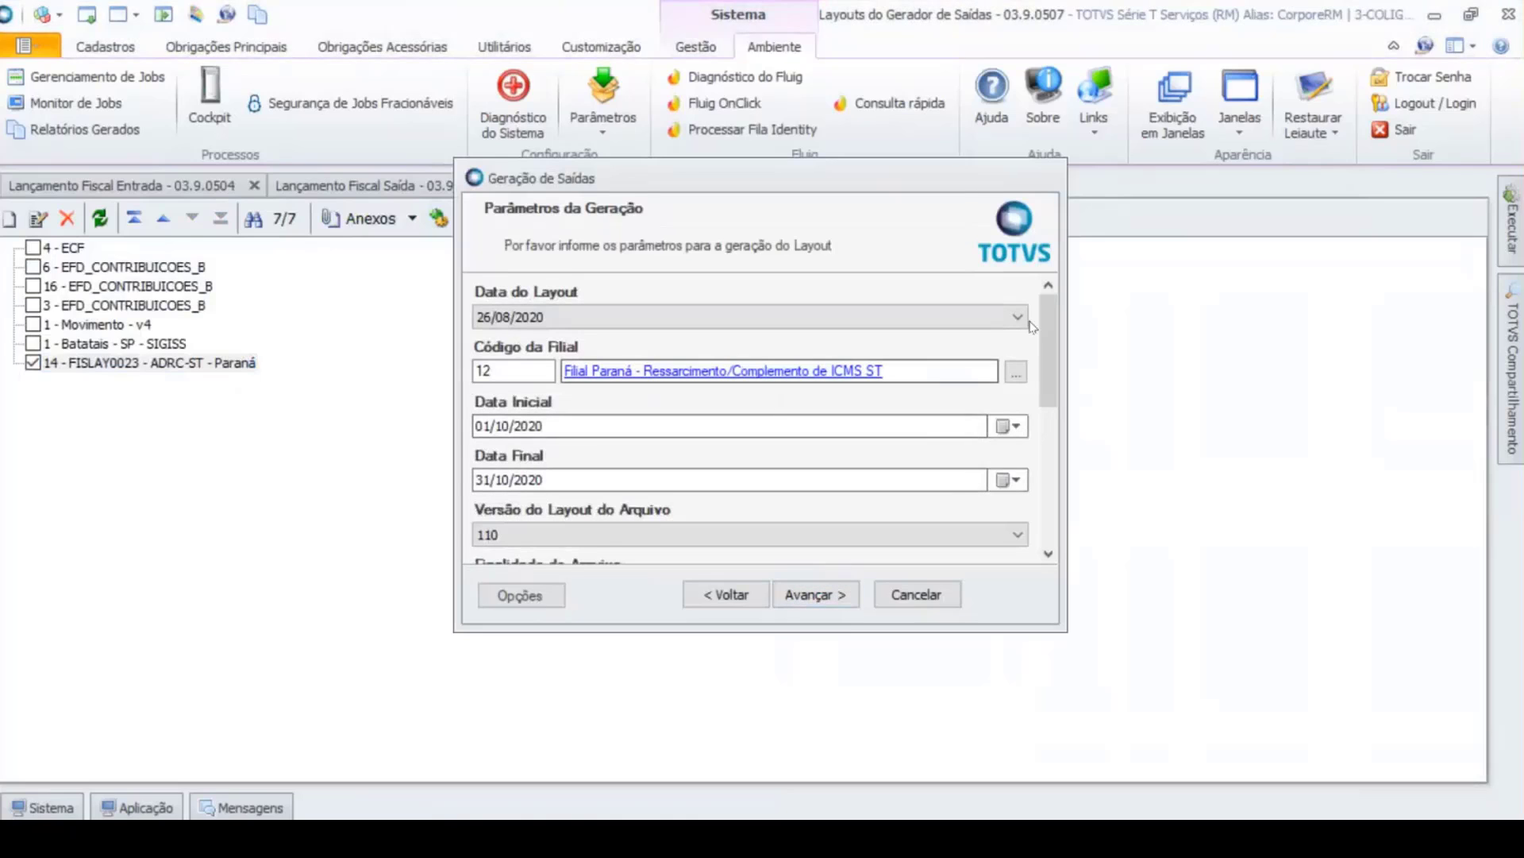
pyautogui.scroll(-2, 1049, 326)
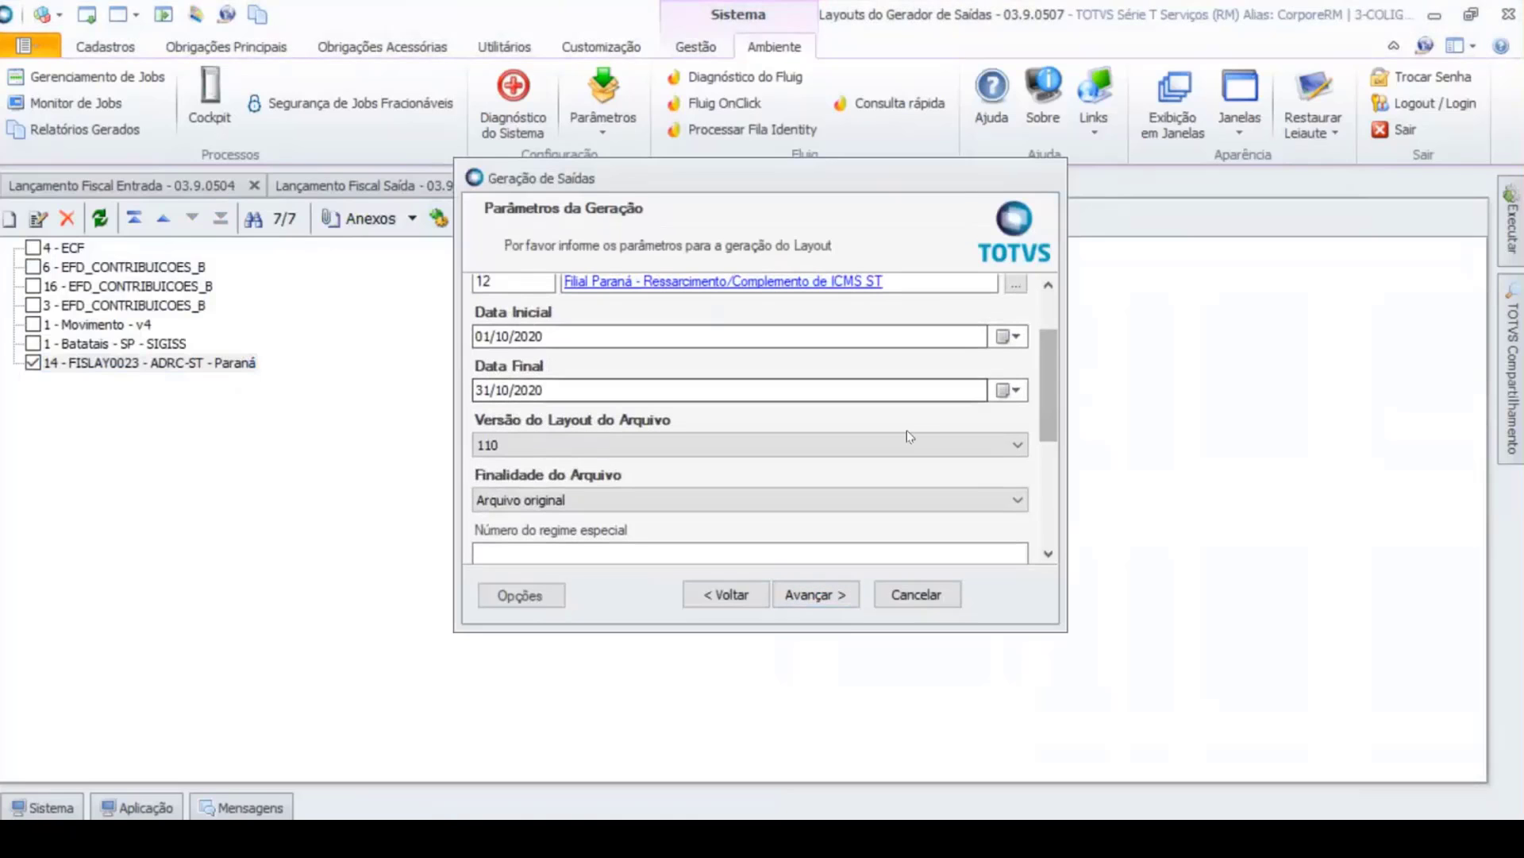
pyautogui.click(839, 600)
pyautogui.click(839, 596)
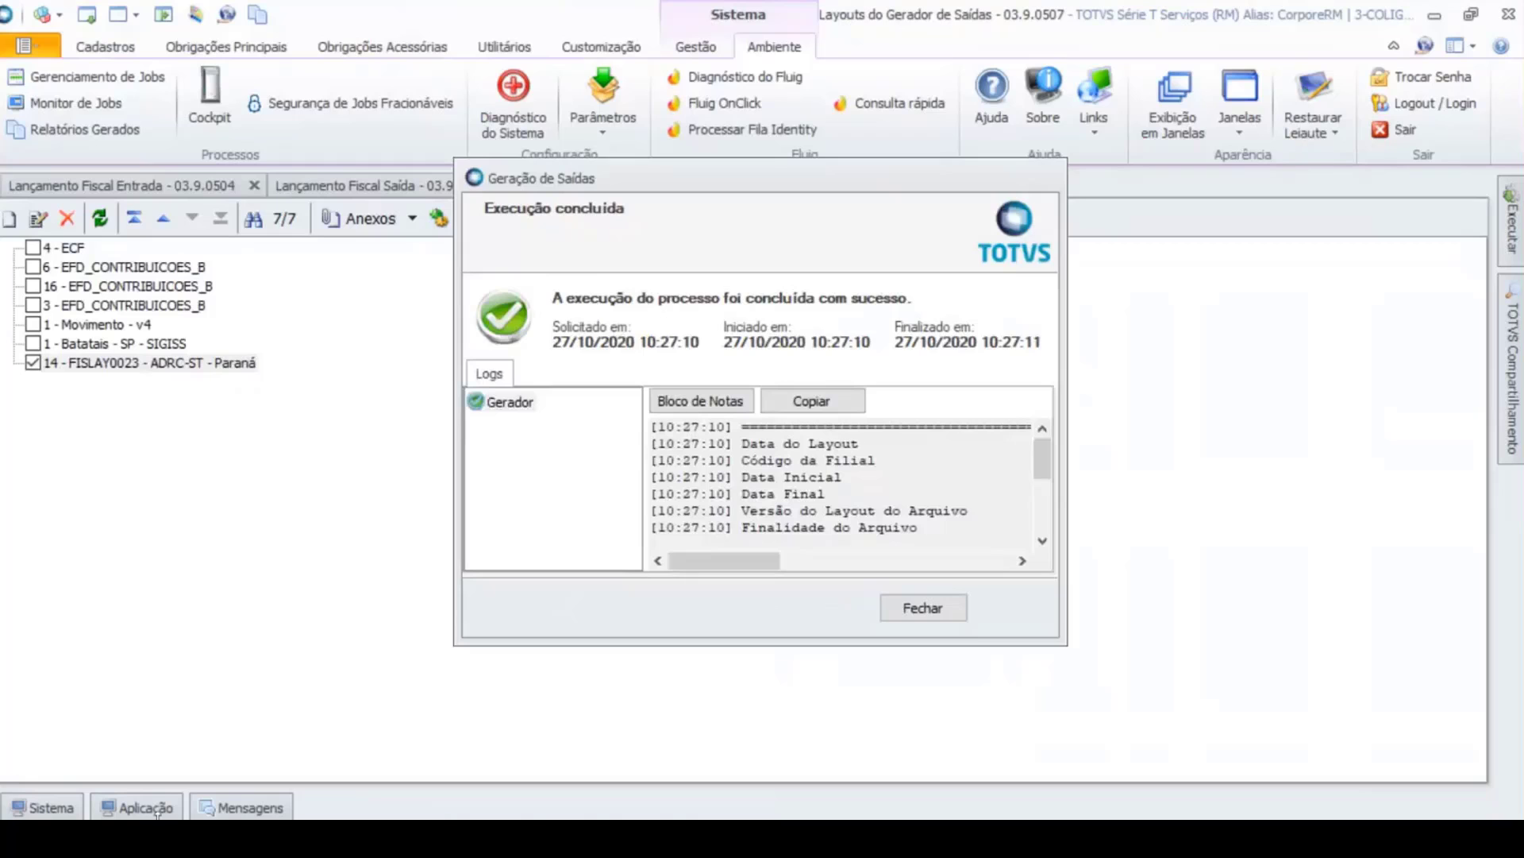
# Step: Switch to File Explorer's Saidas folder and open the newly generated ADRC_ST-20201027102711.txt in Notepad++
pyautogui.click(159, 838)
pyautogui.click(172, 691)
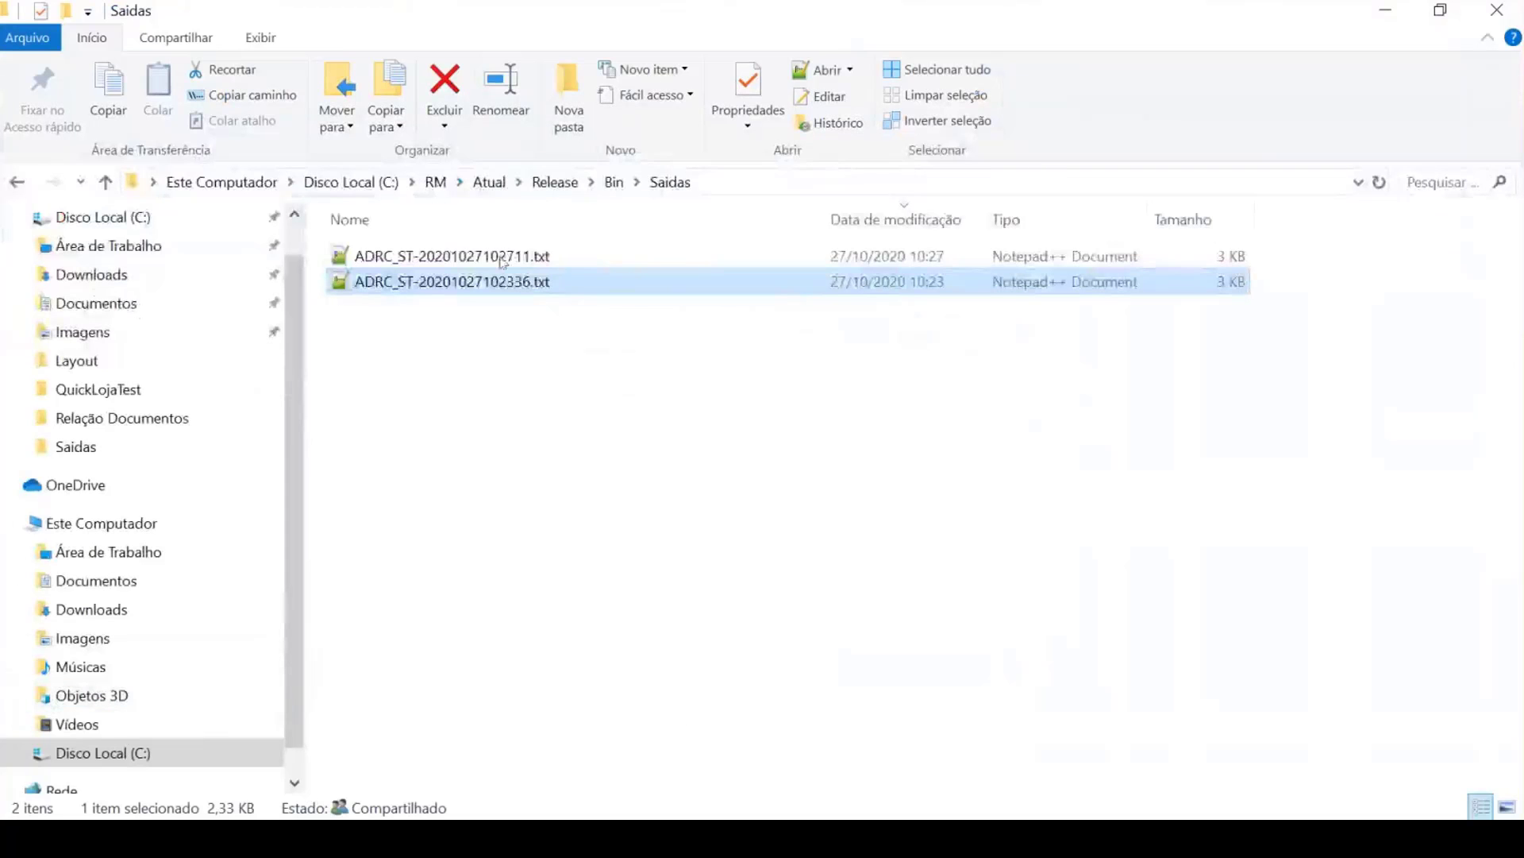
pyautogui.click(573, 259)
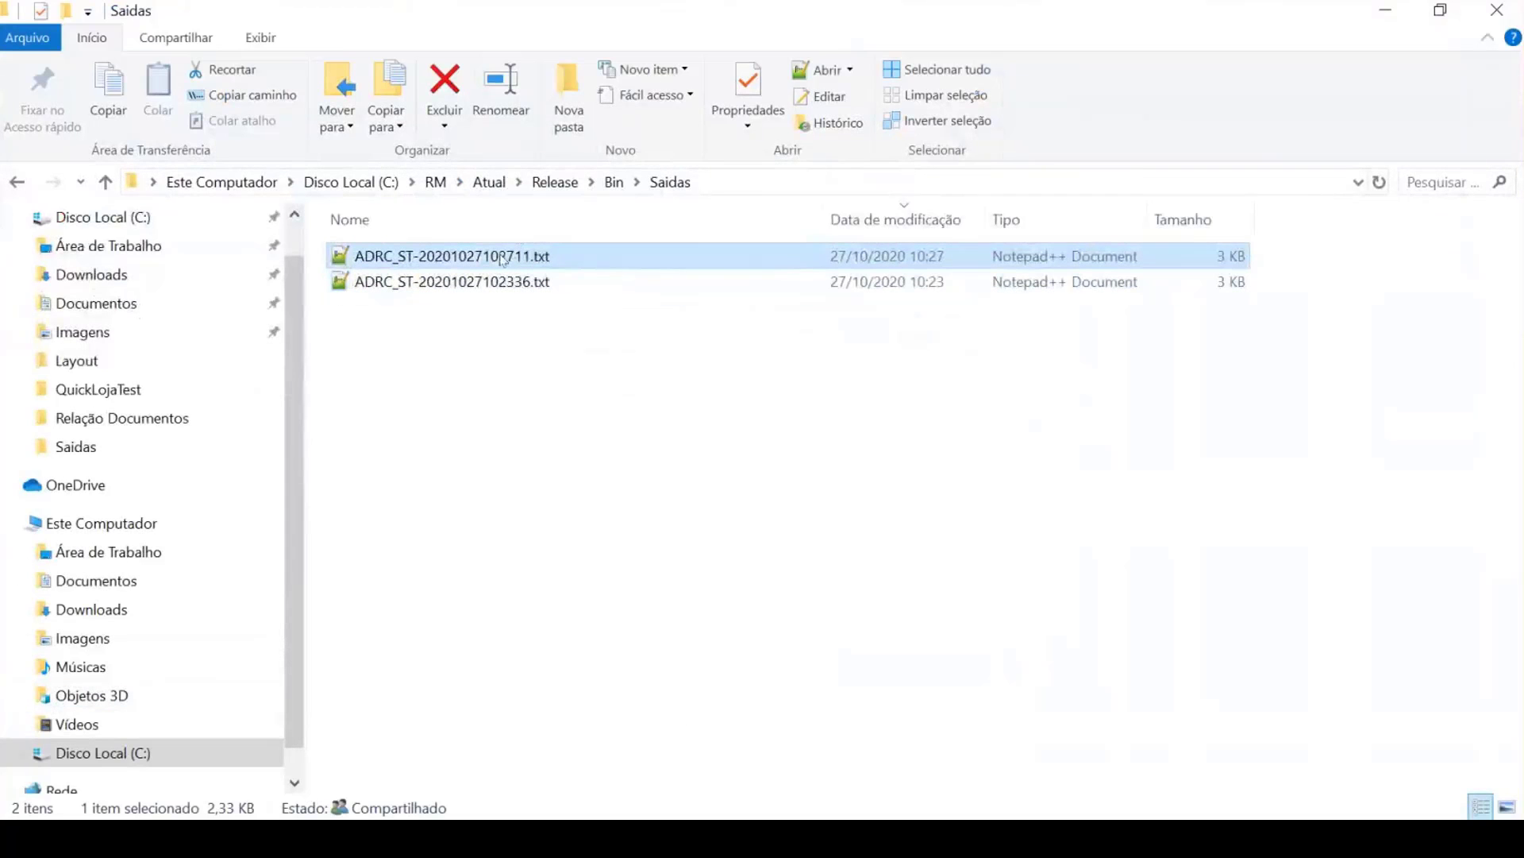
pyautogui.doubleClick(783, 260)
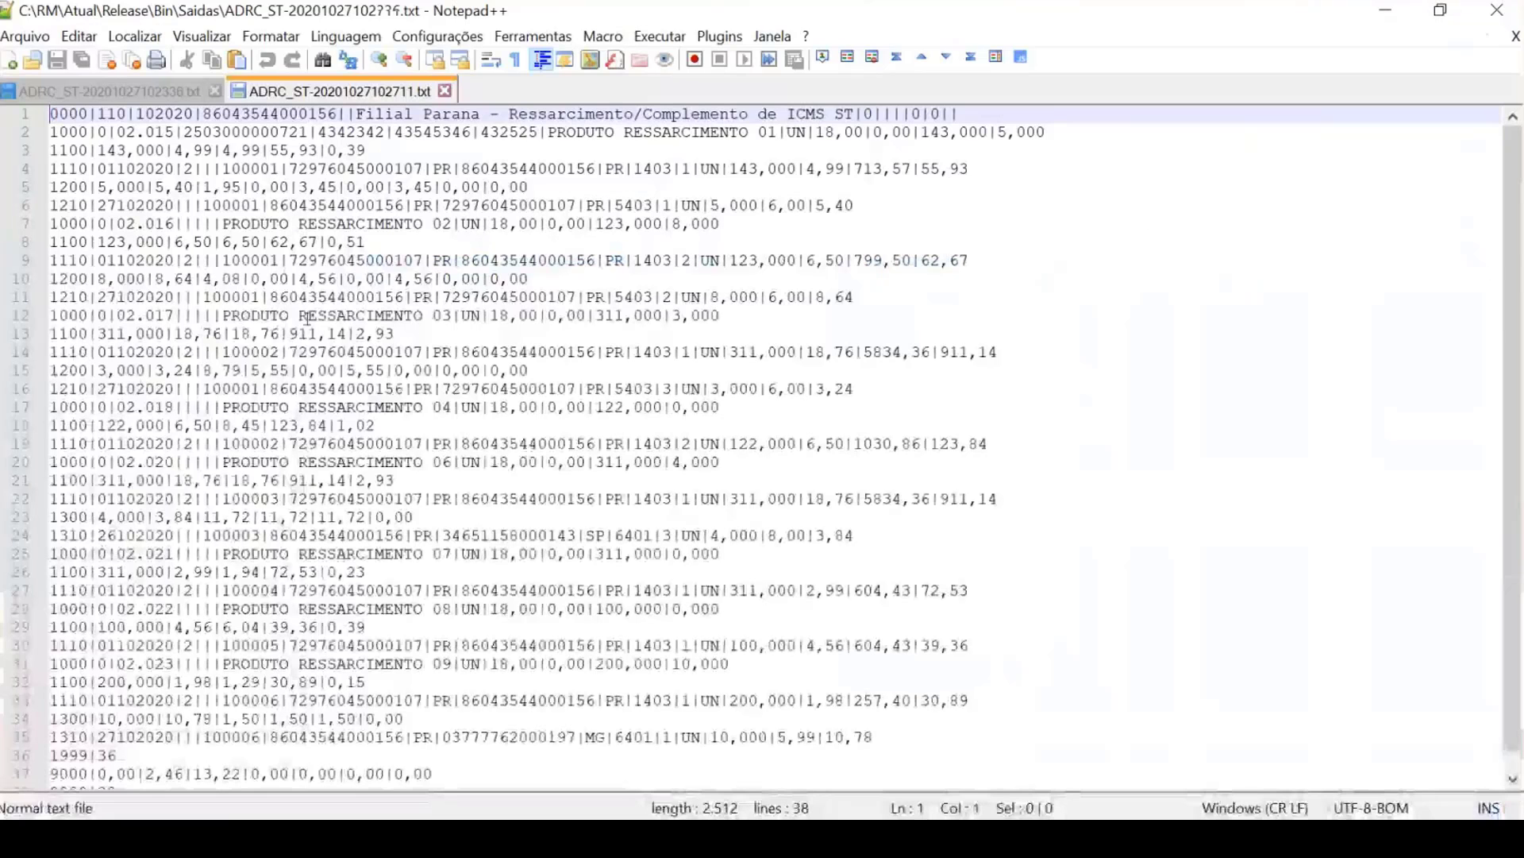
# Step: Examine records 1300, 1310 and 1100 for PRODUTO RESSARCIMENTO 06 in the generated file, and minimize the editor
pyautogui.click(69, 518)
pyautogui.doubleClick(69, 518)
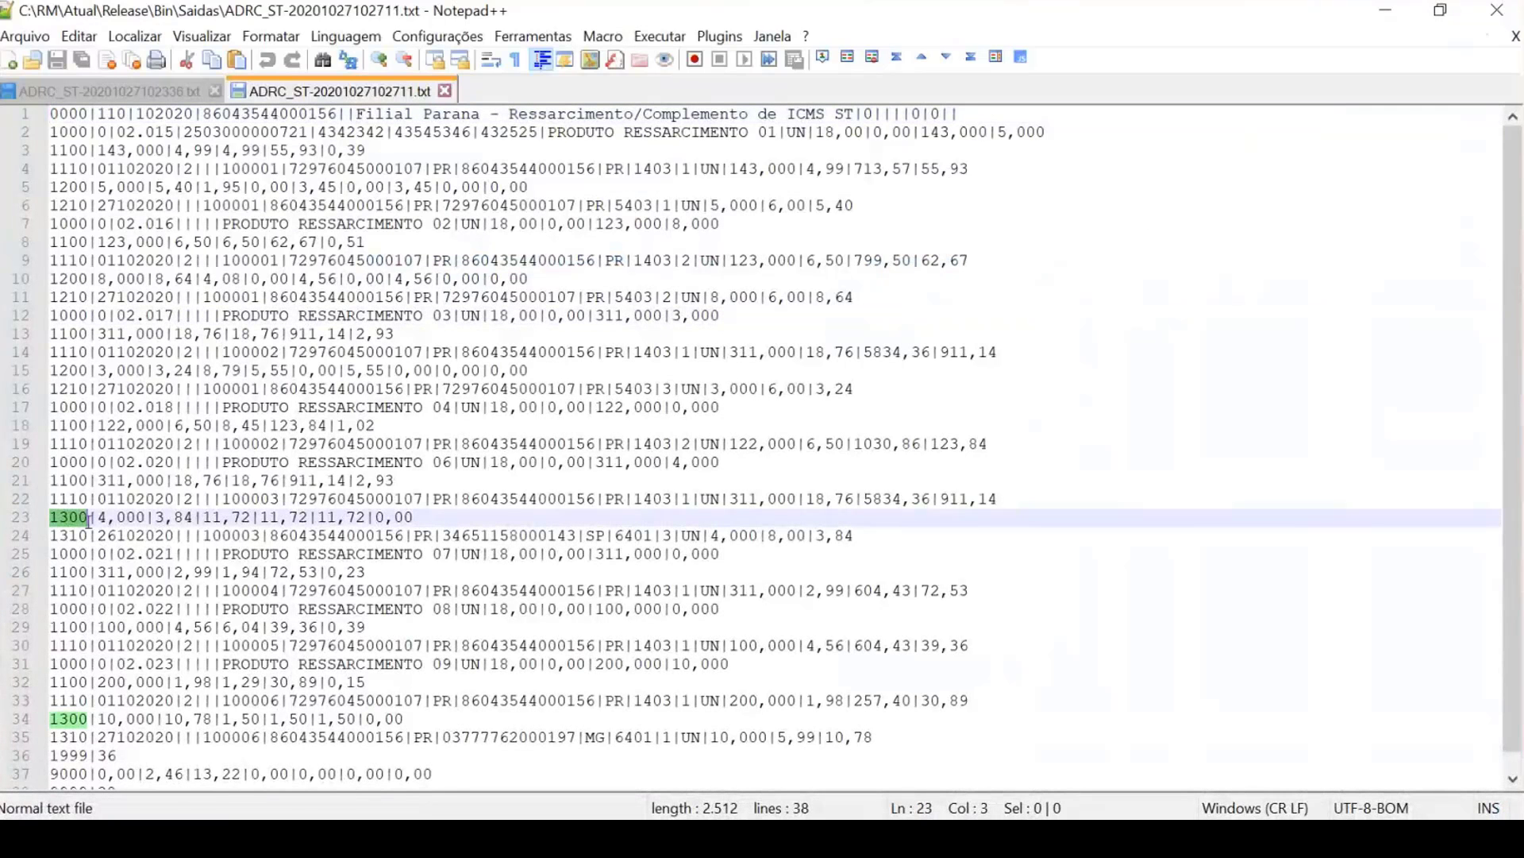
pyautogui.doubleClick(68, 537)
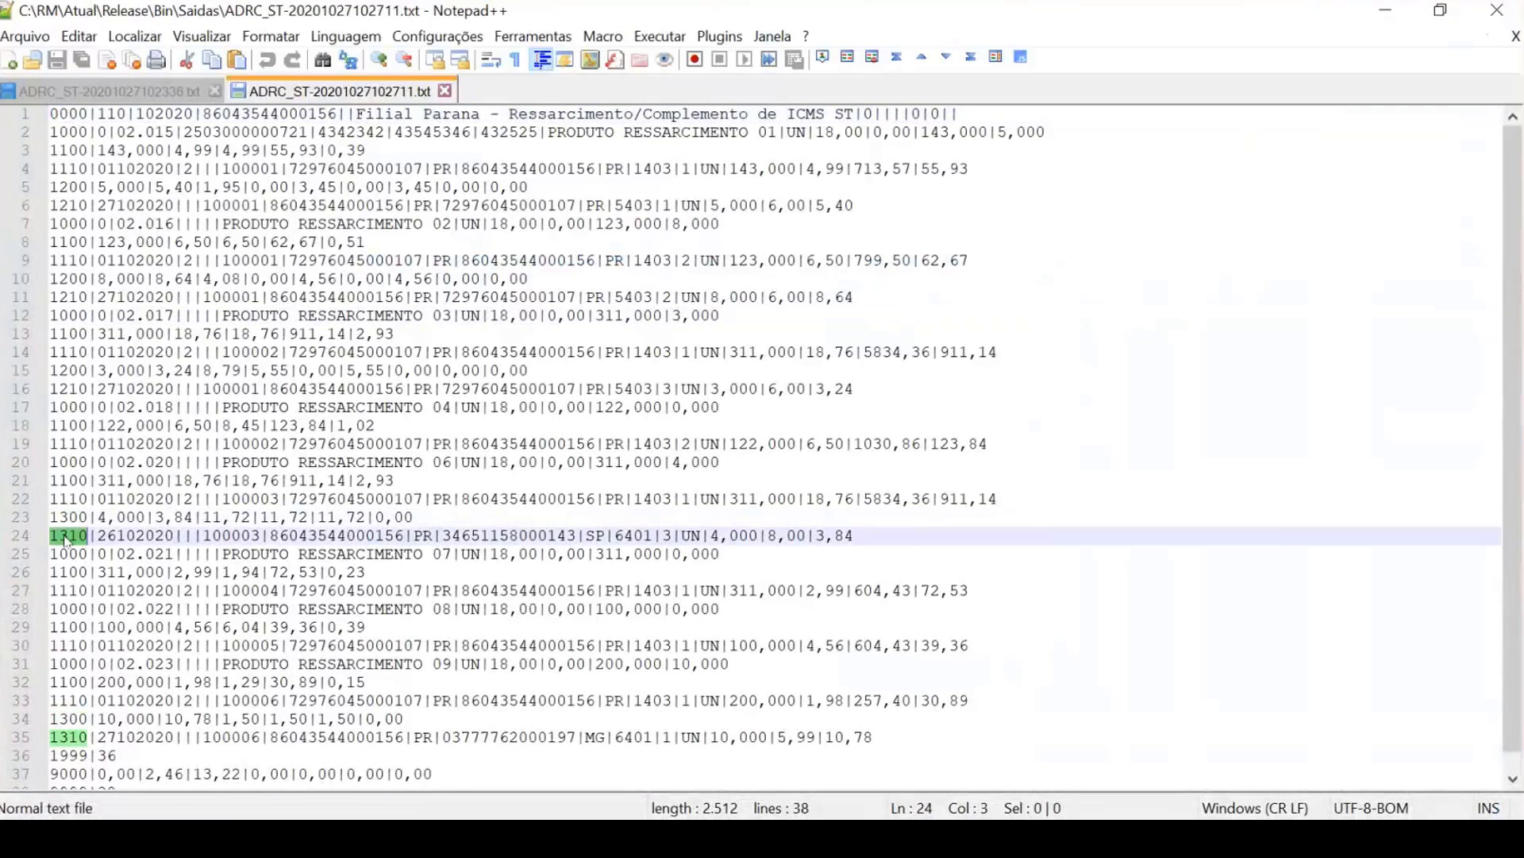
pyautogui.doubleClick(443, 462)
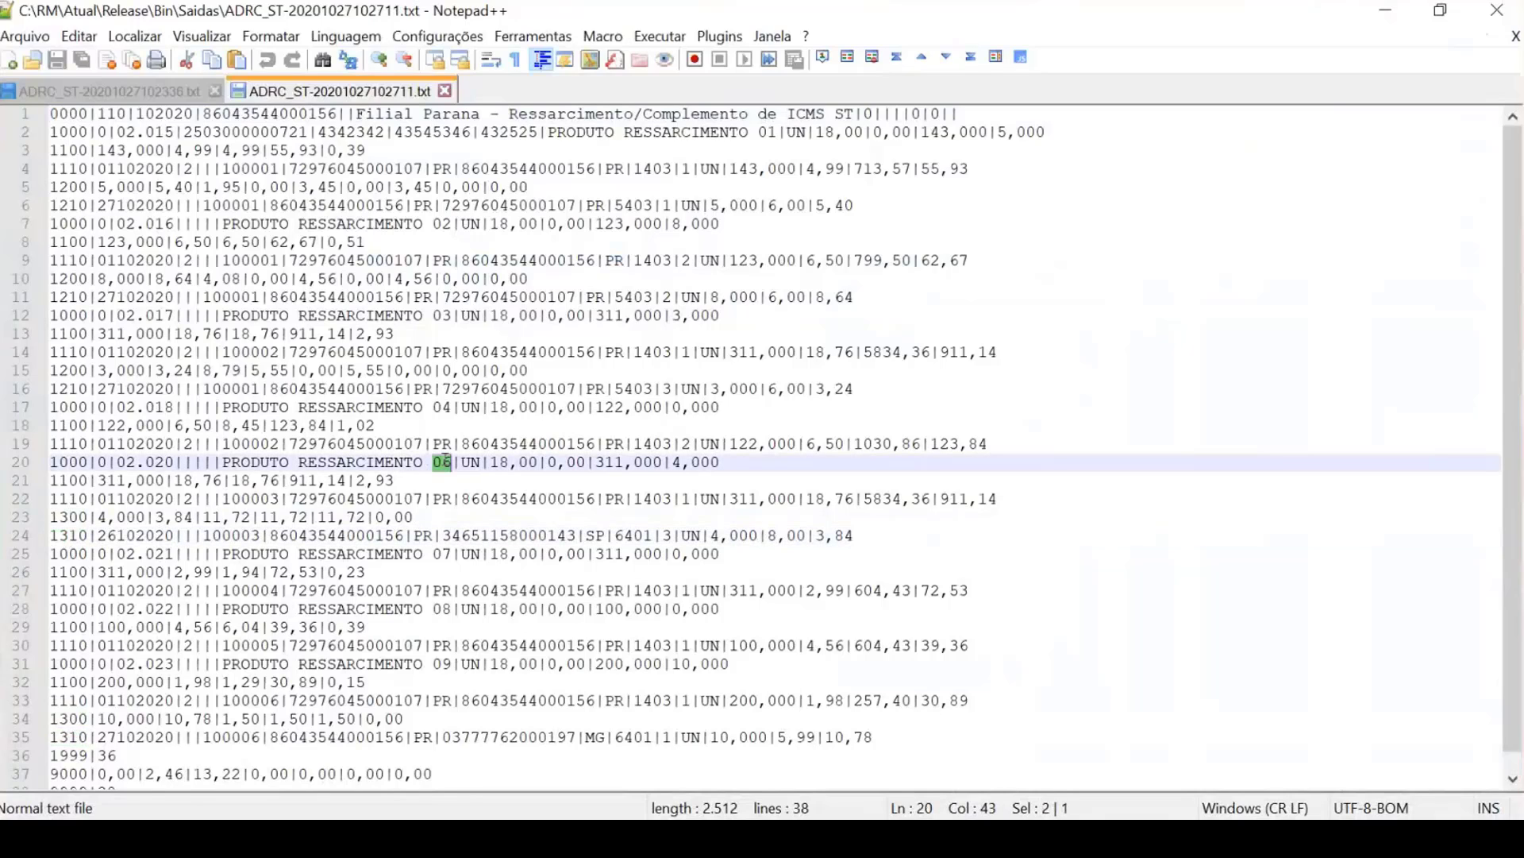
pyautogui.doubleClick(73, 480)
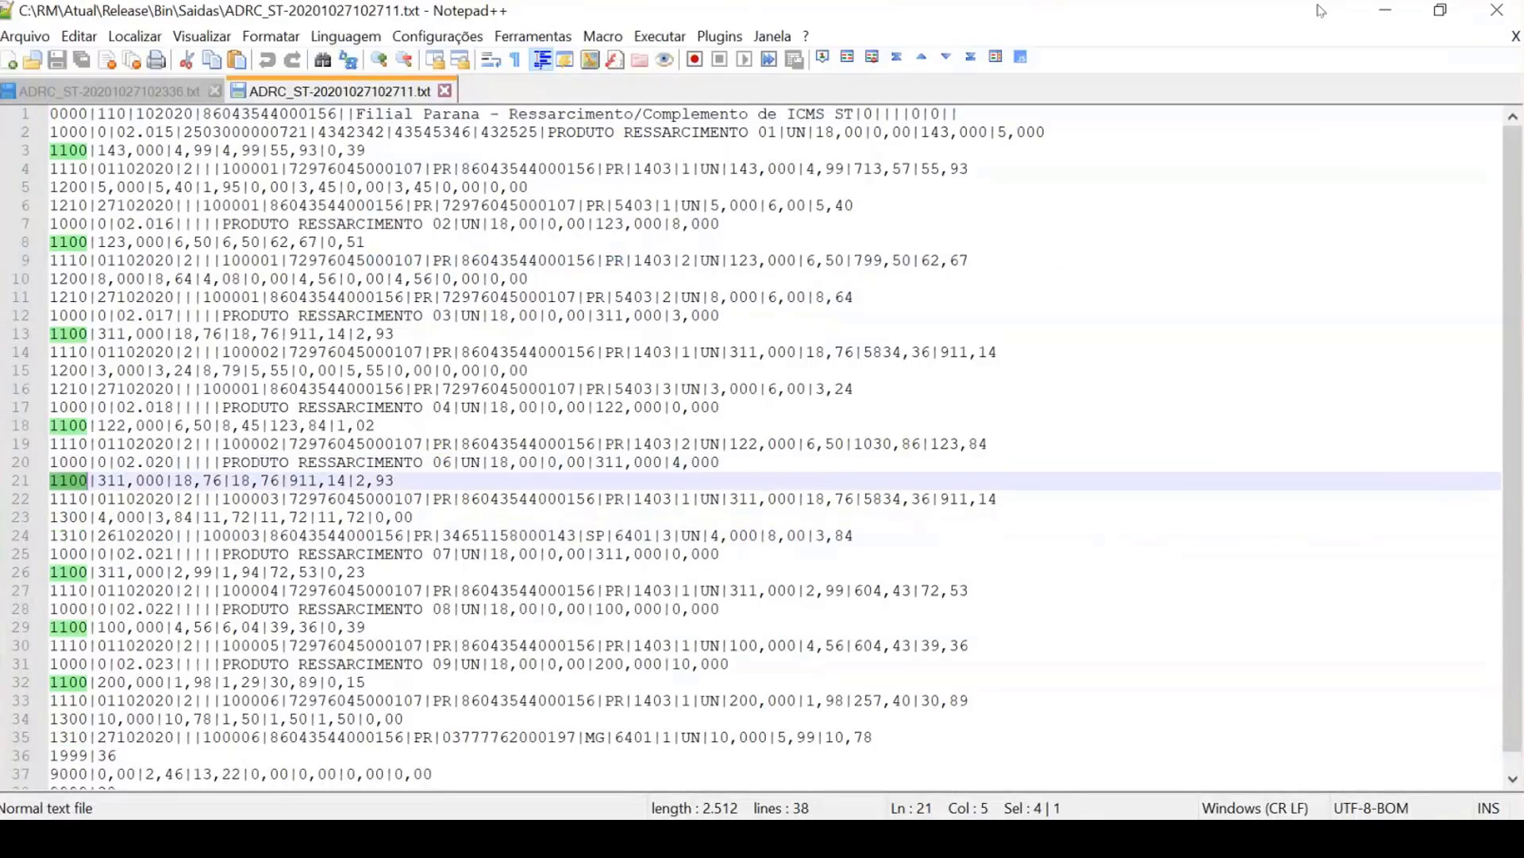
pyautogui.click(1378, 11)
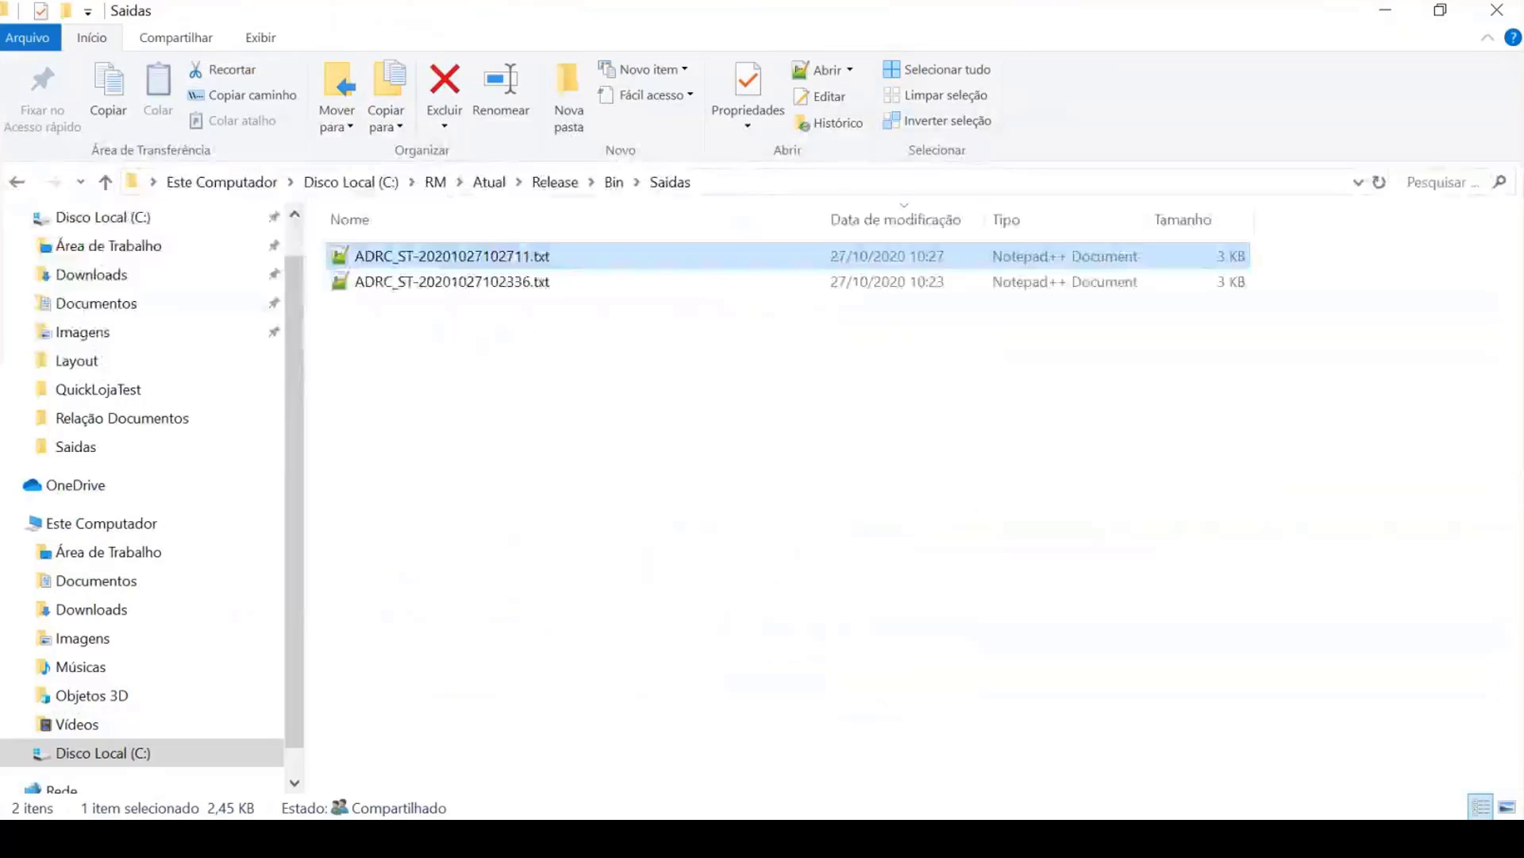
# Step: Return to TOTVS RM, close the Geração de Saídas results, and select document 100004 in Lançamento Fiscal Entrada
pyautogui.moveTo(516, 839)
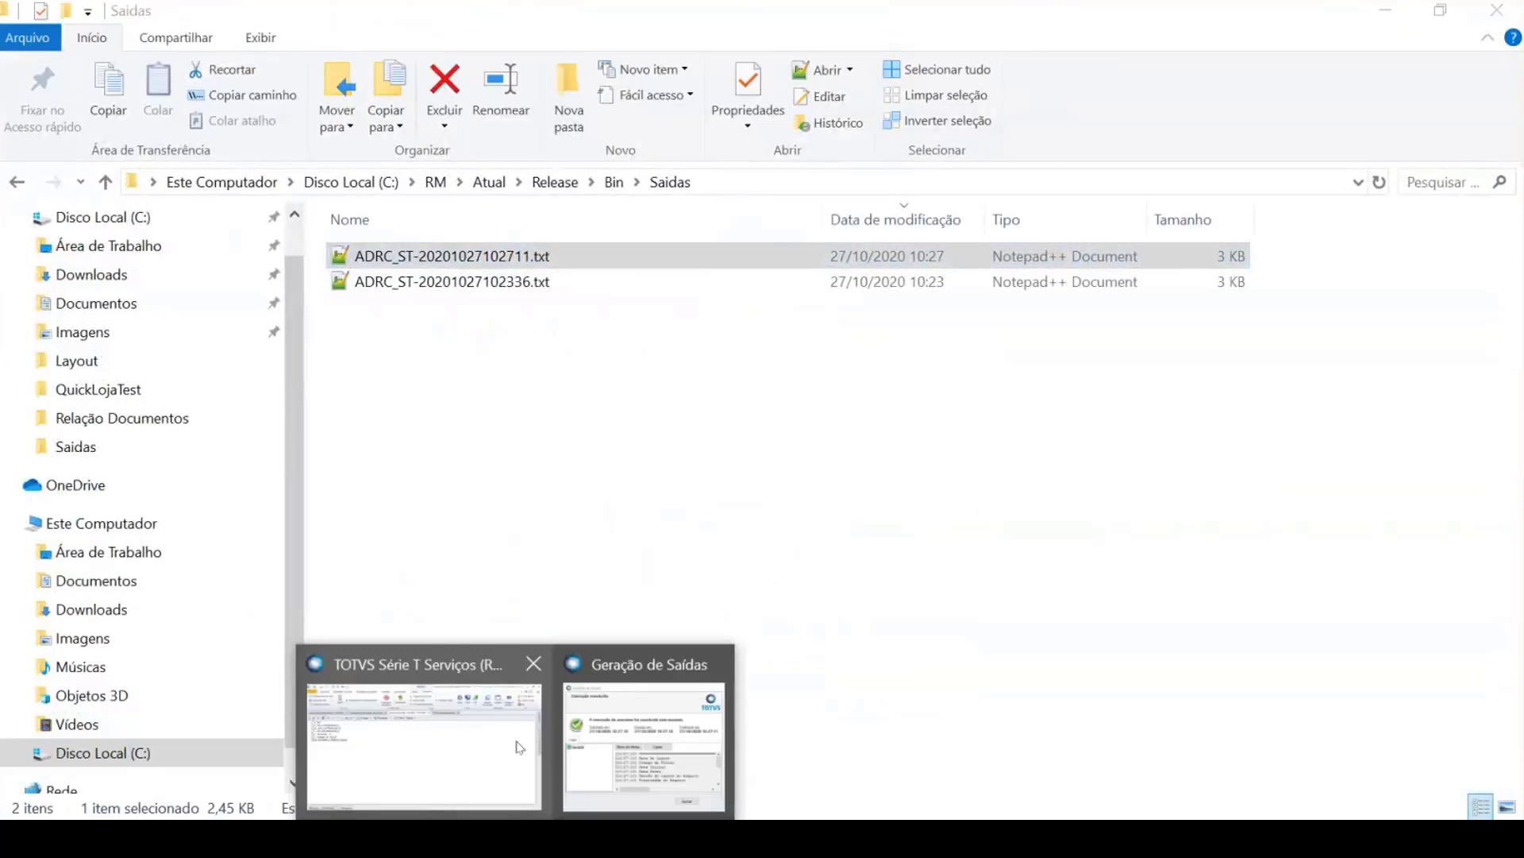
pyautogui.click(654, 712)
pyautogui.click(953, 597)
pyautogui.click(165, 187)
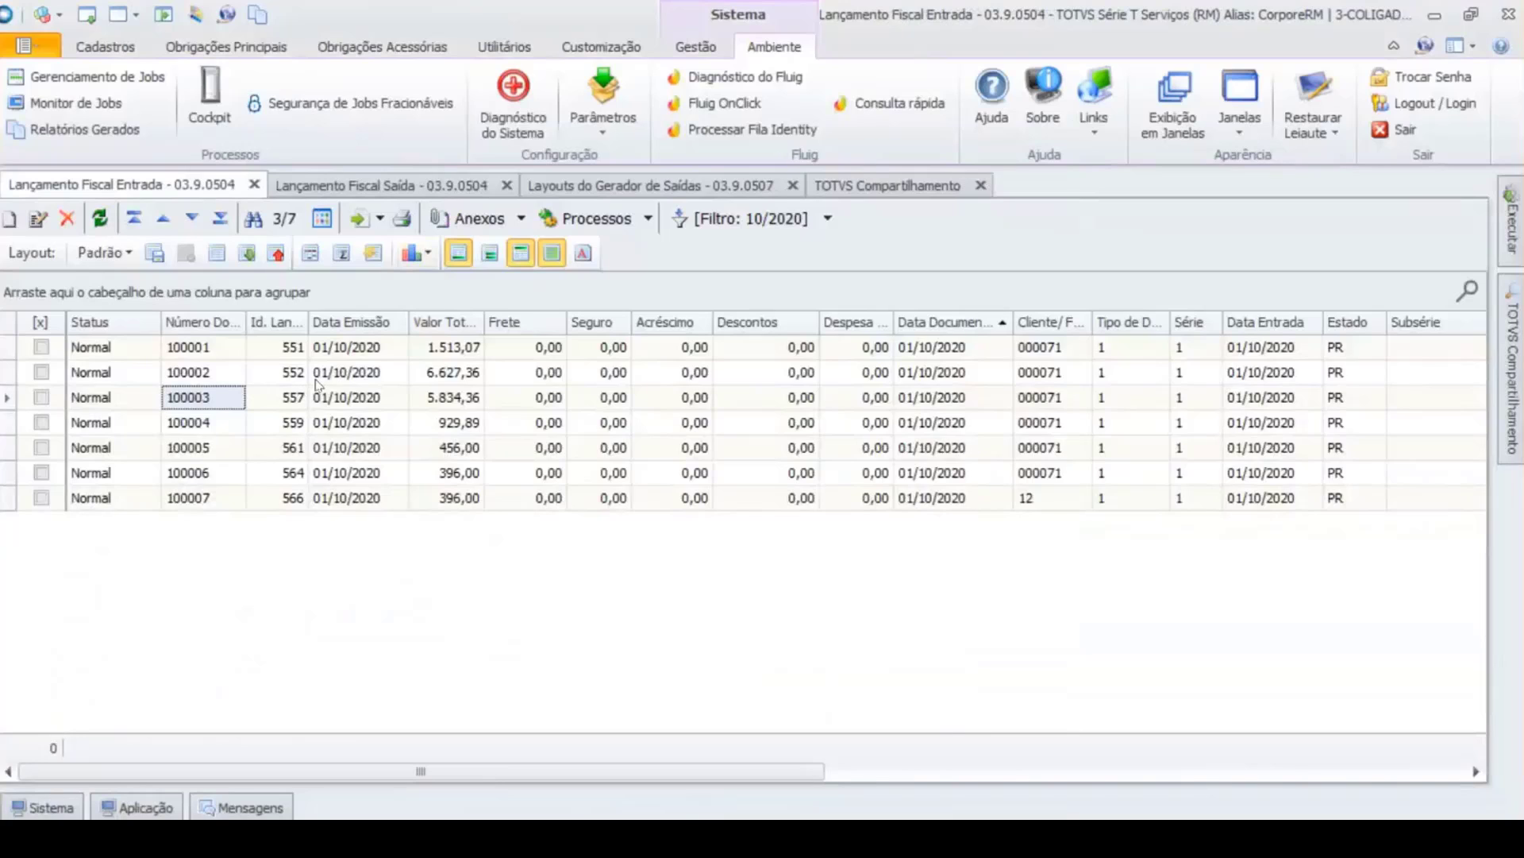
pyautogui.click(230, 431)
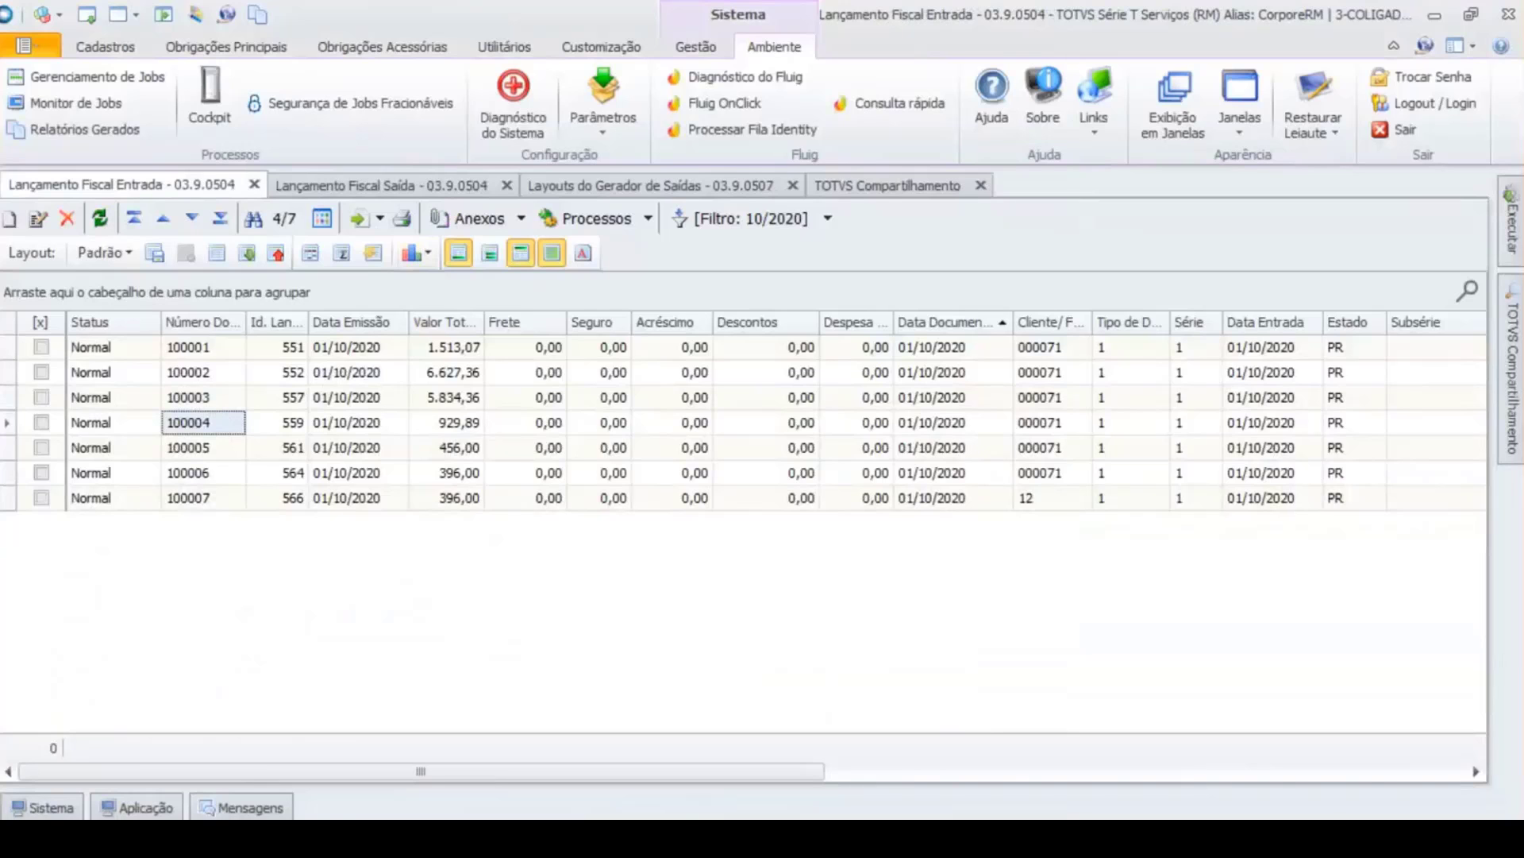
# Step: Switch to the browser, open the Layout da ADRC-ST documentation, and examine Registro 1410 in the register diagram
pyautogui.hotkey('alt', 'Tab')
pyautogui.click(476, 151)
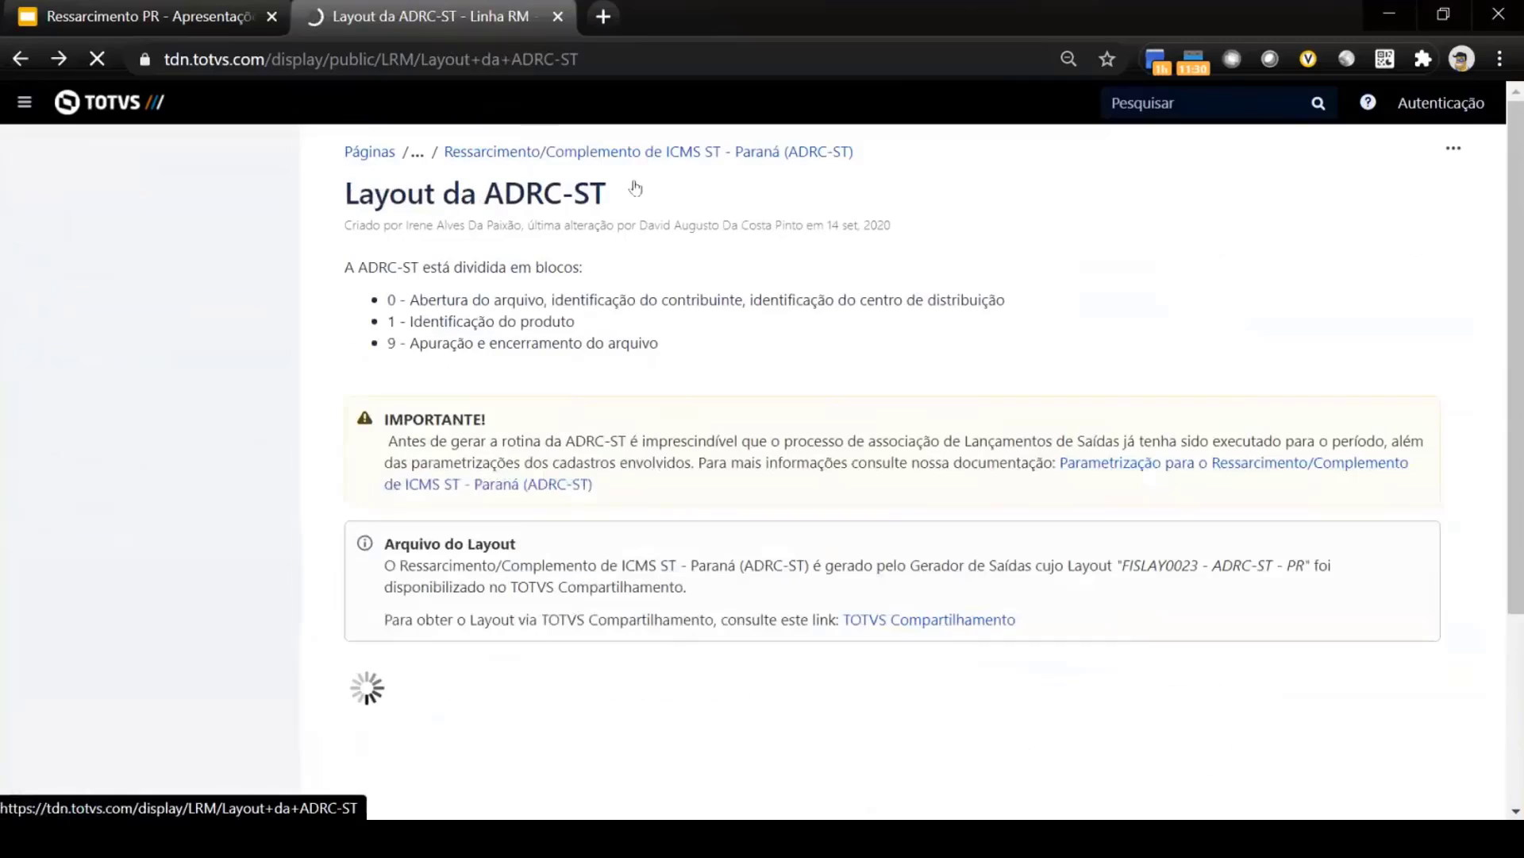
pyautogui.scroll(-10, 635, 188)
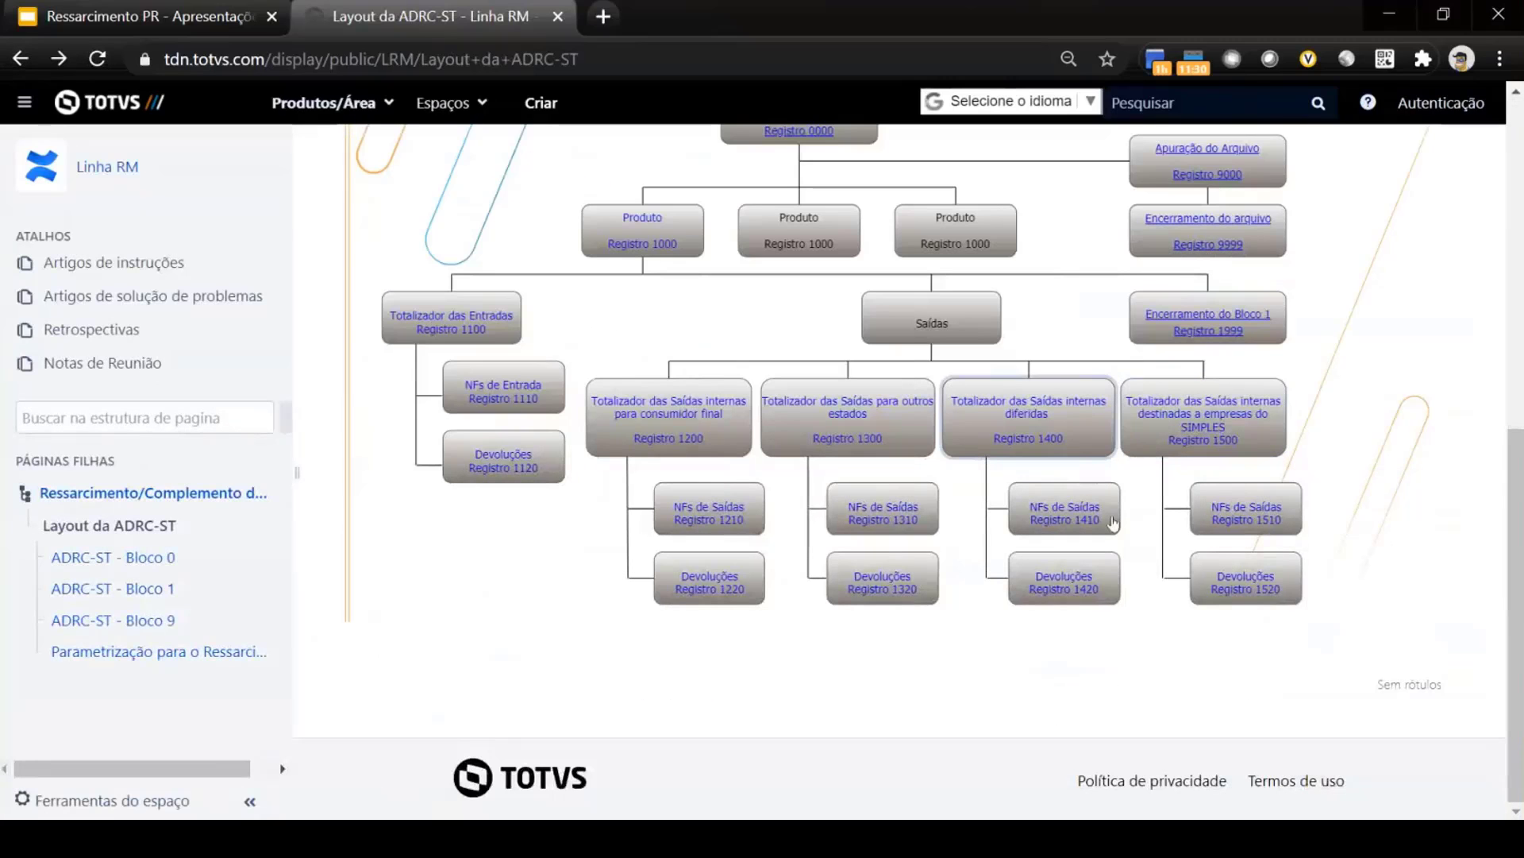
pyautogui.click(1070, 502)
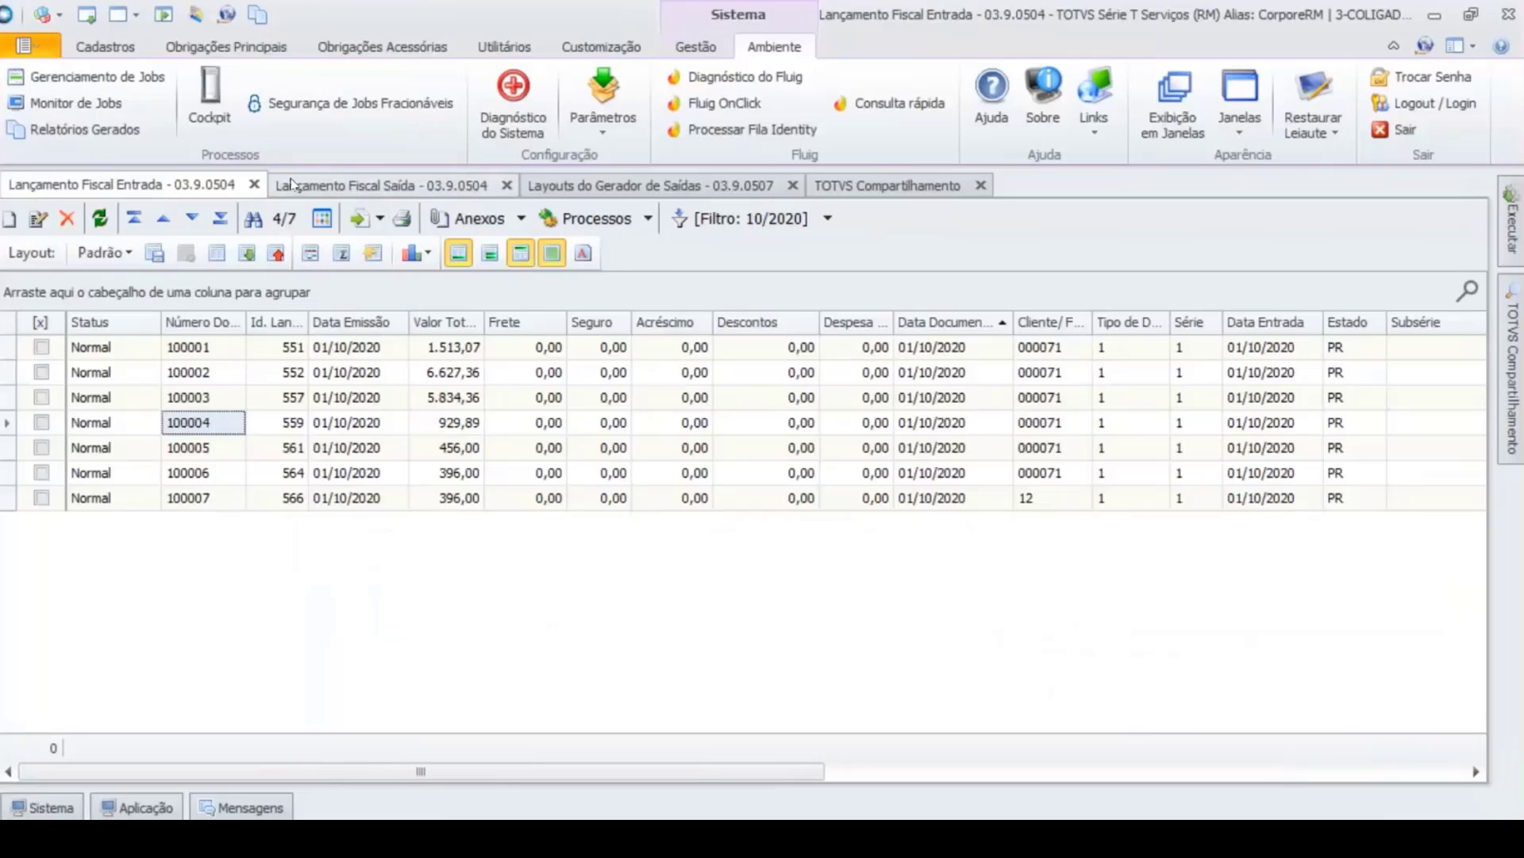
# Step: Back in TOTVS RM, open entry document 100004 and the item under its tax situation 1.403.06
pyautogui.click(32, 211)
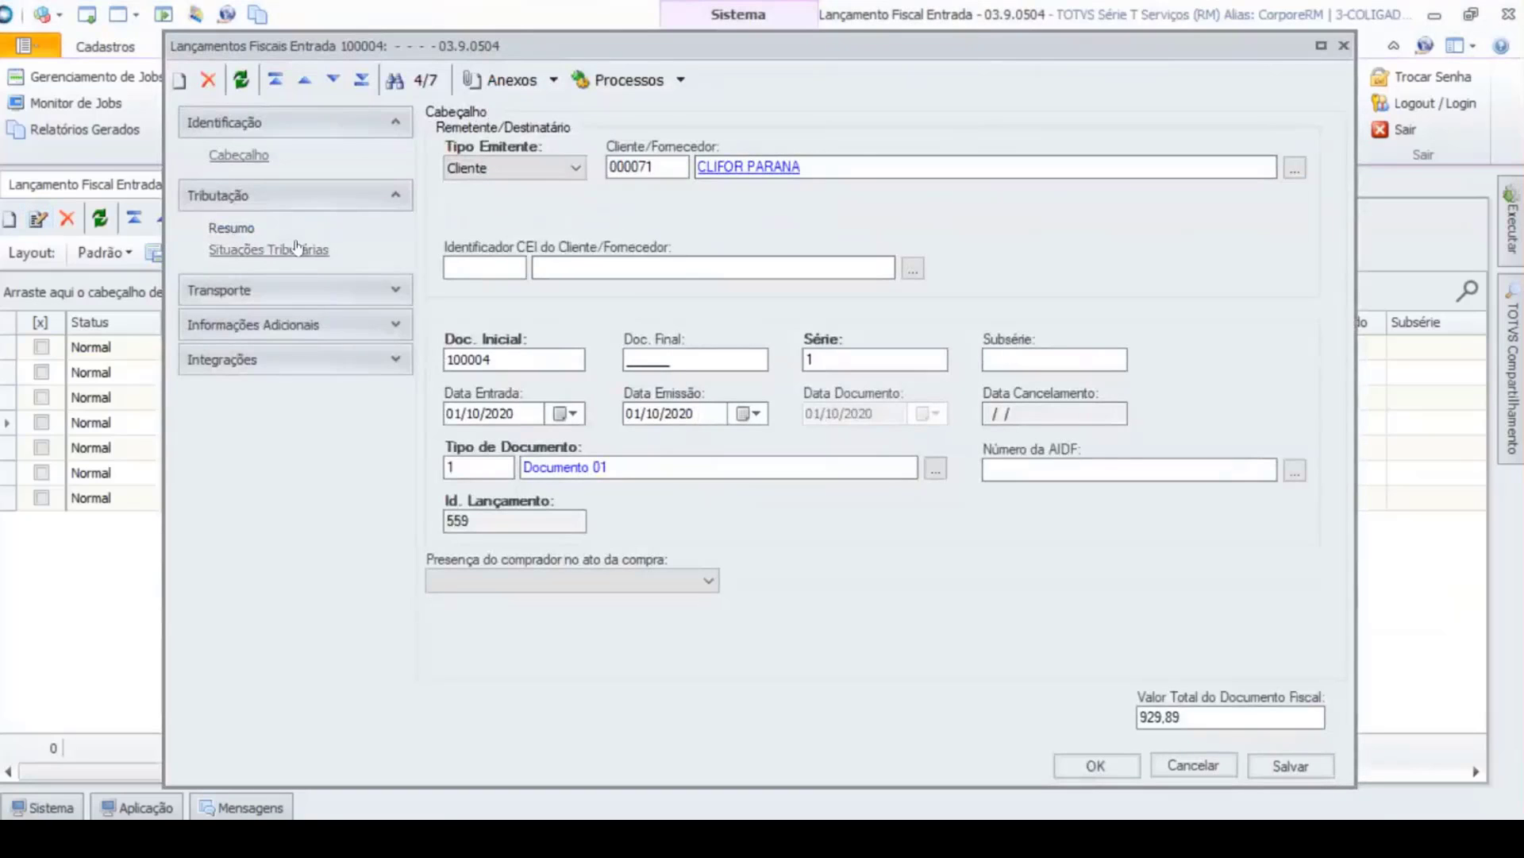
pyautogui.click(296, 247)
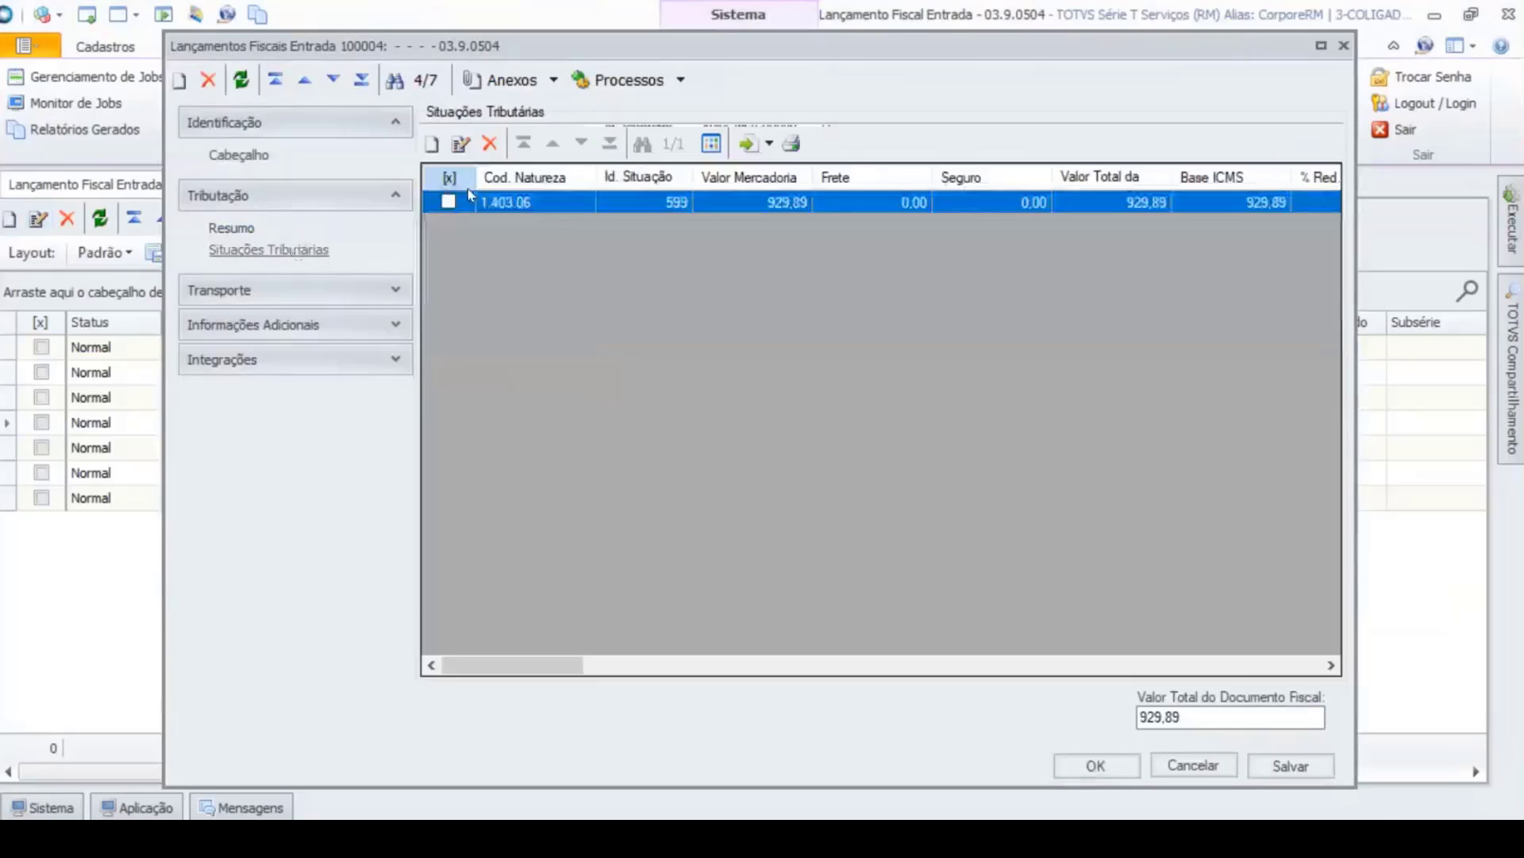
pyautogui.click(459, 146)
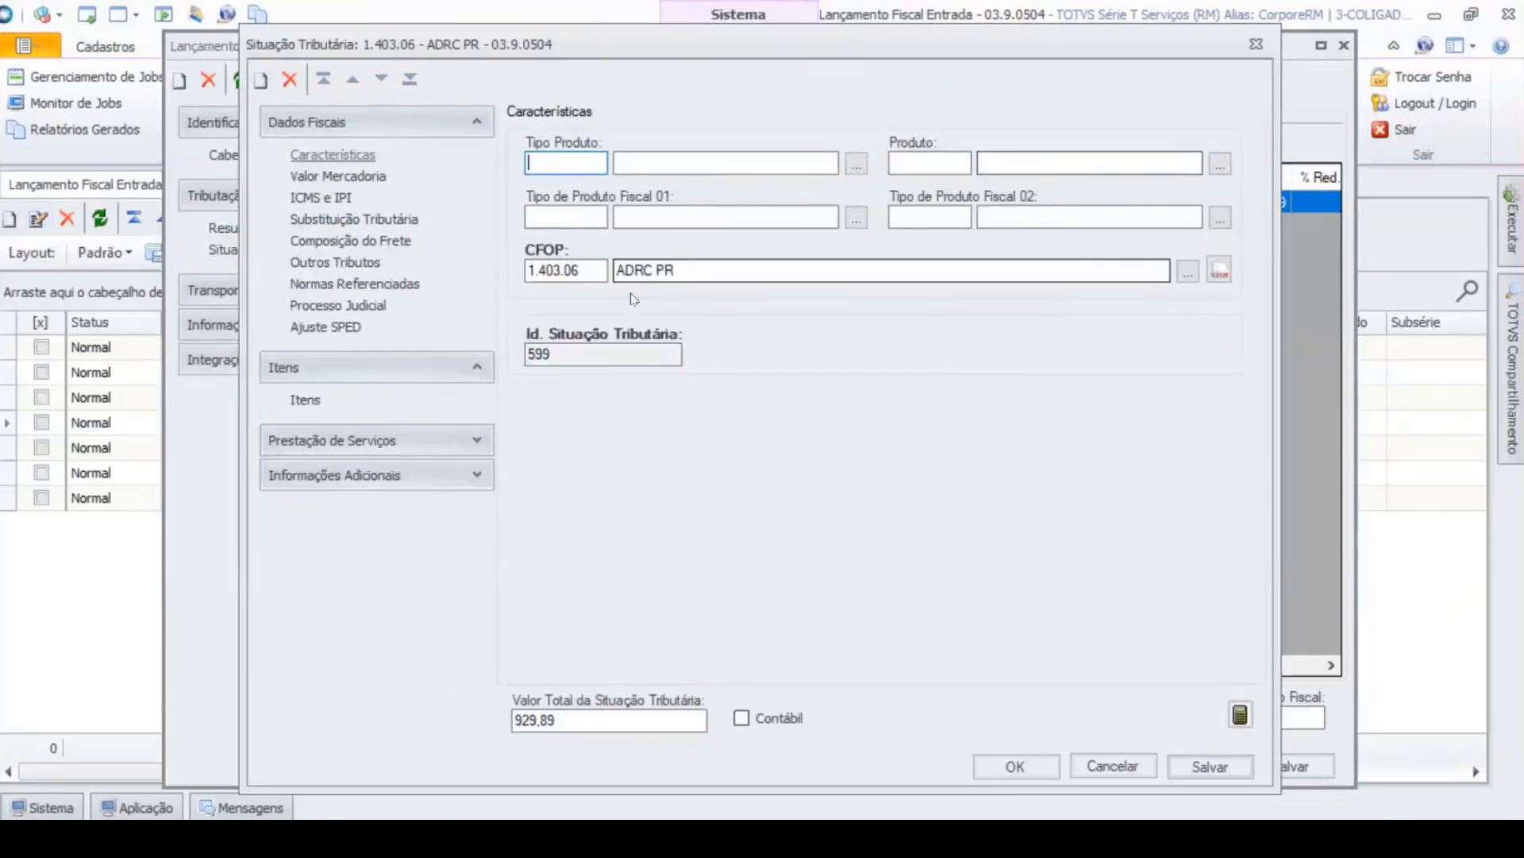
pyautogui.click(305, 400)
pyautogui.click(530, 230)
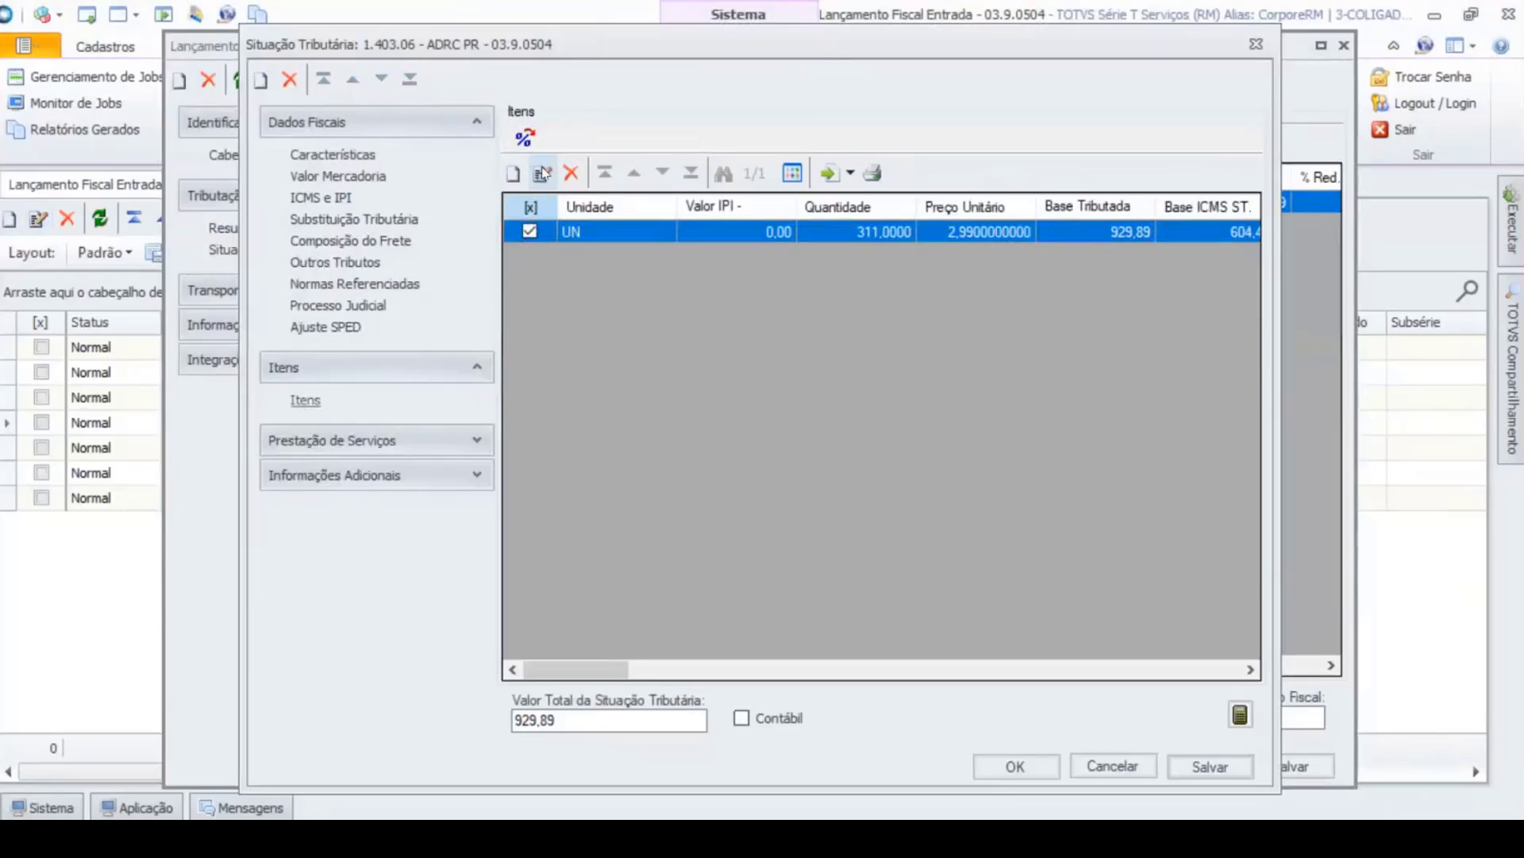
pyautogui.doubleClick(688, 231)
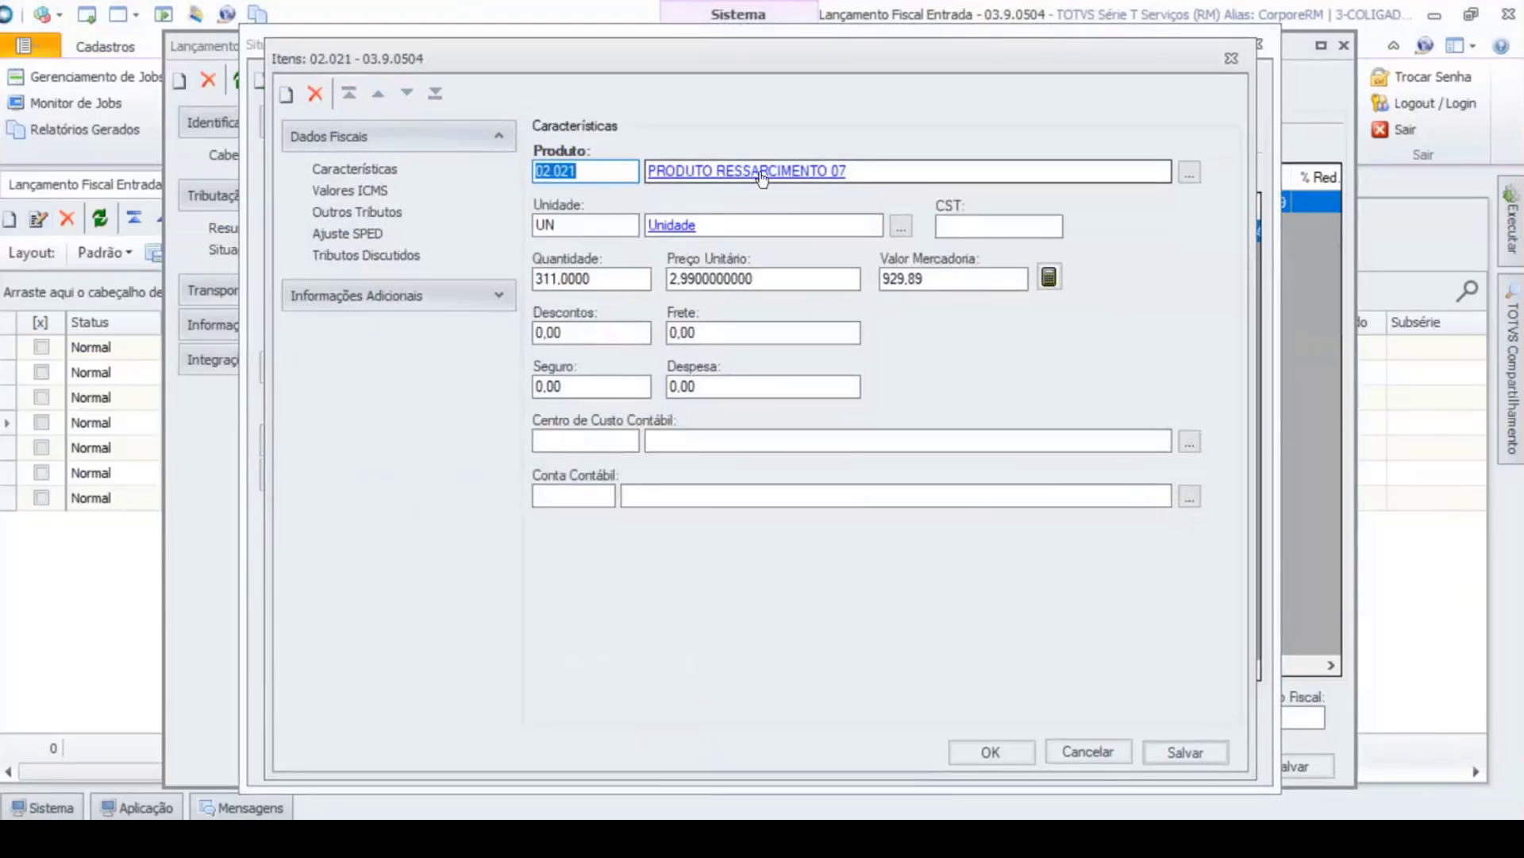
# Step: Check the internal ICMS rate for PR in the Dados Fiscais por UF of PRODUTO RESSARCIMENTO 07, and close the product record
pyautogui.click(763, 178)
pyautogui.click(674, 176)
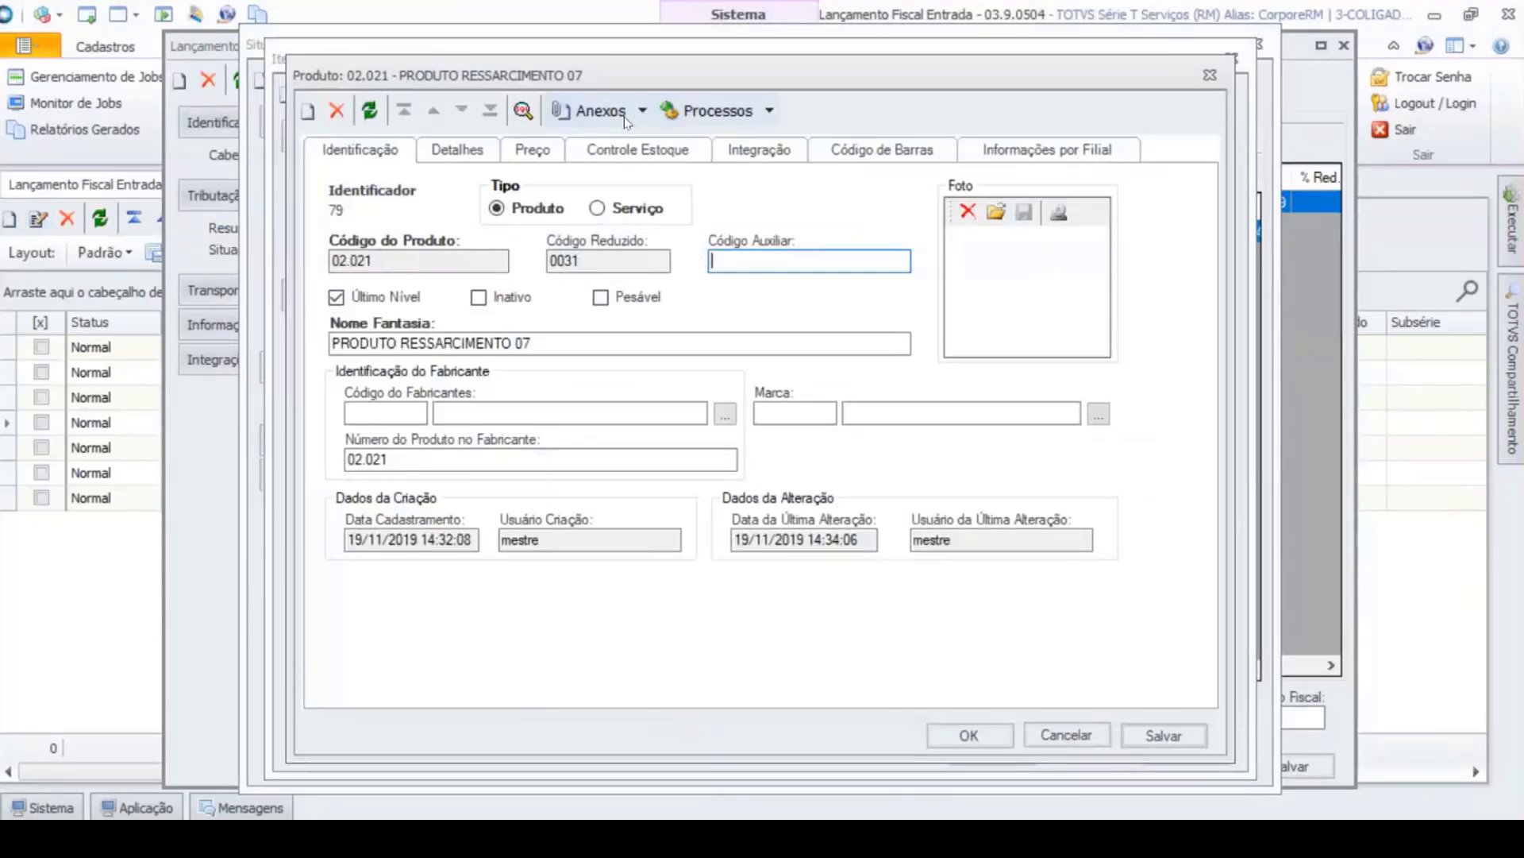
pyautogui.click(624, 117)
pyautogui.click(697, 400)
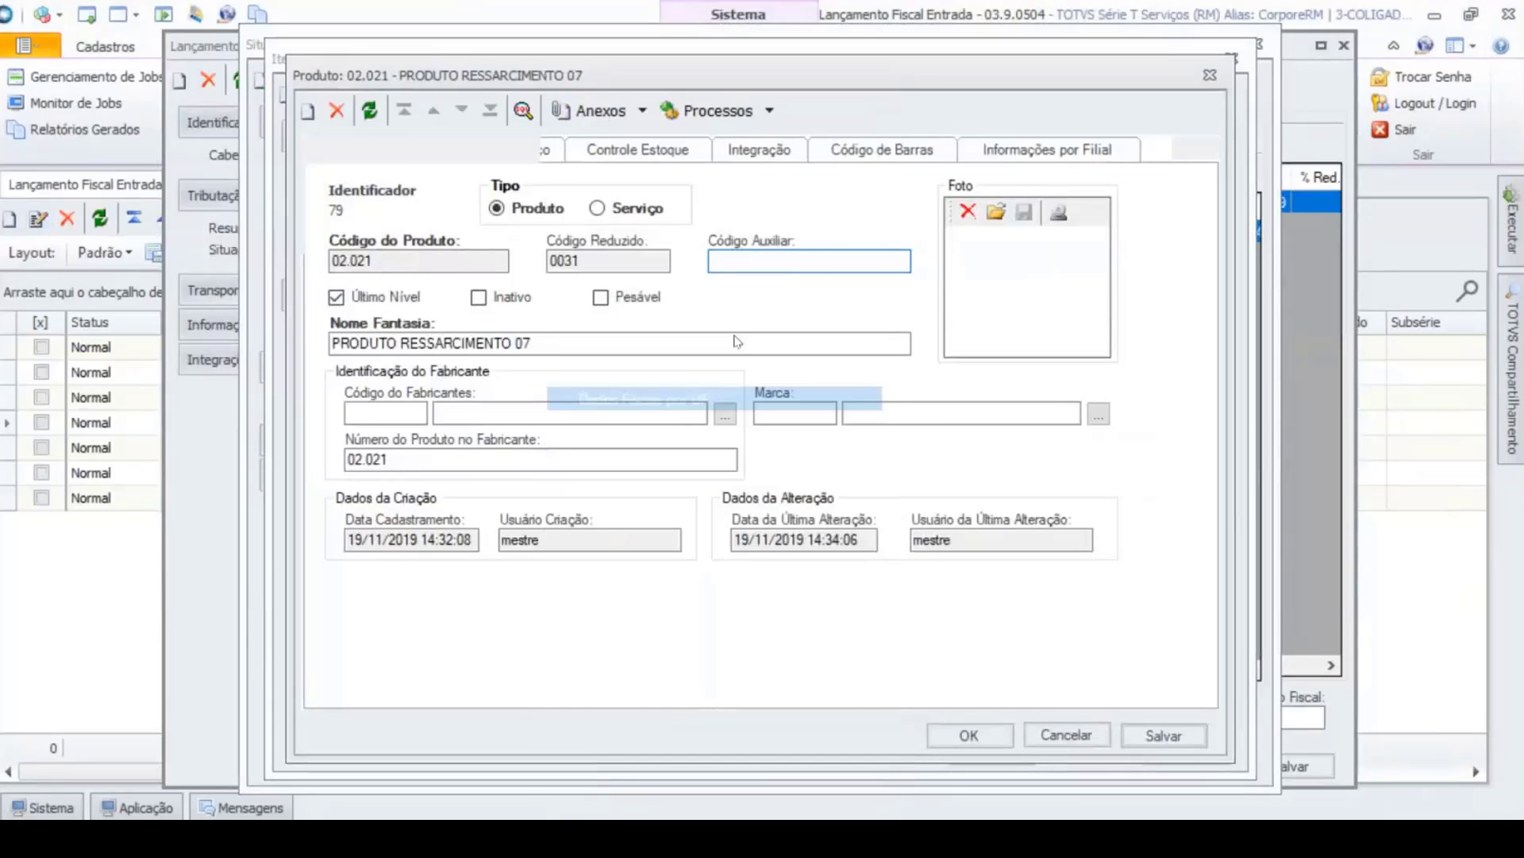
pyautogui.click(421, 318)
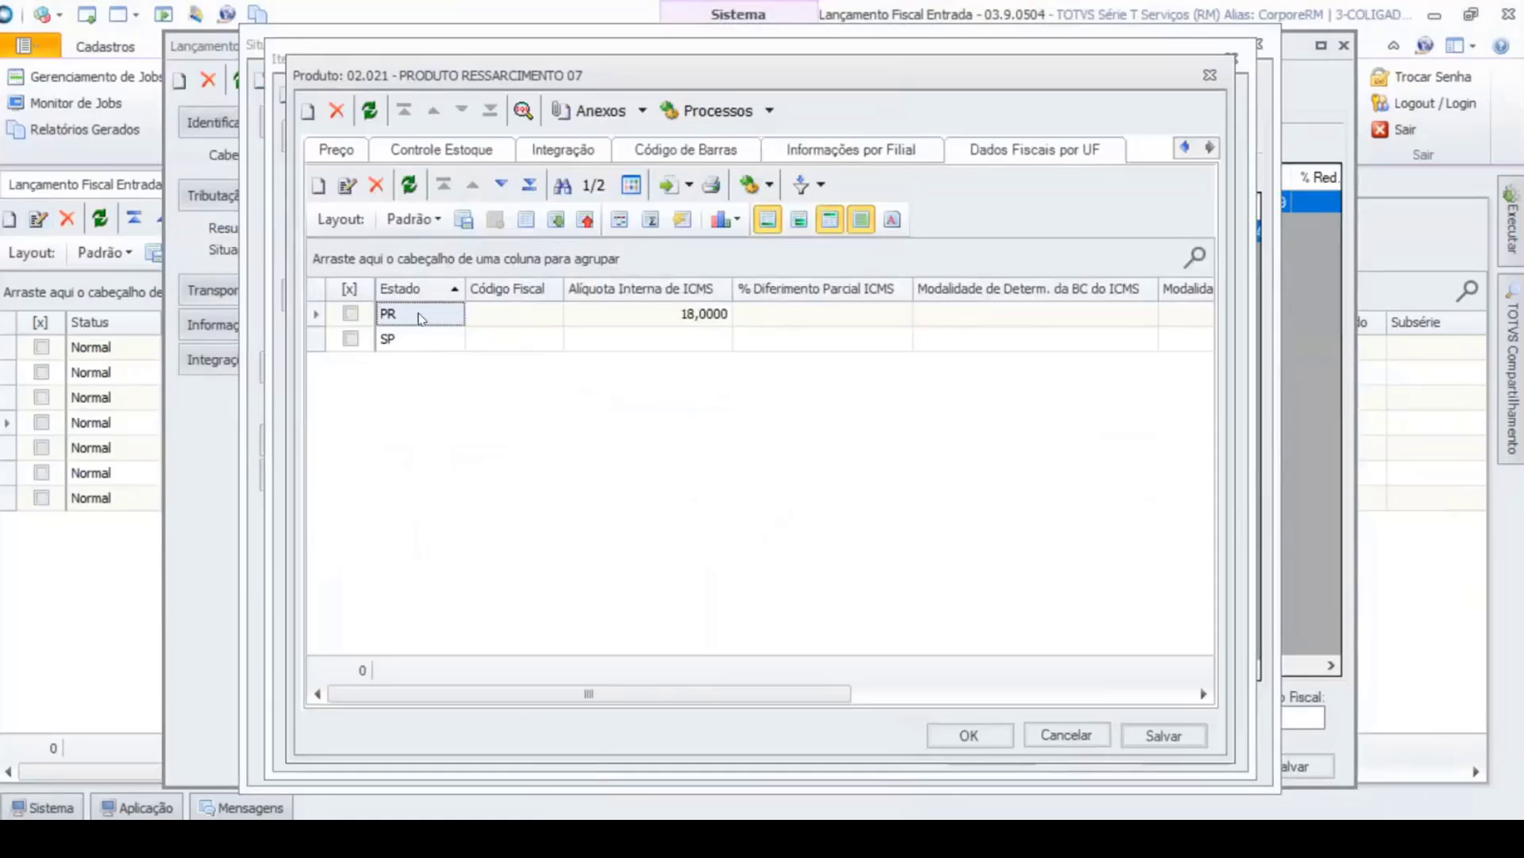
pyautogui.doubleClick(606, 315)
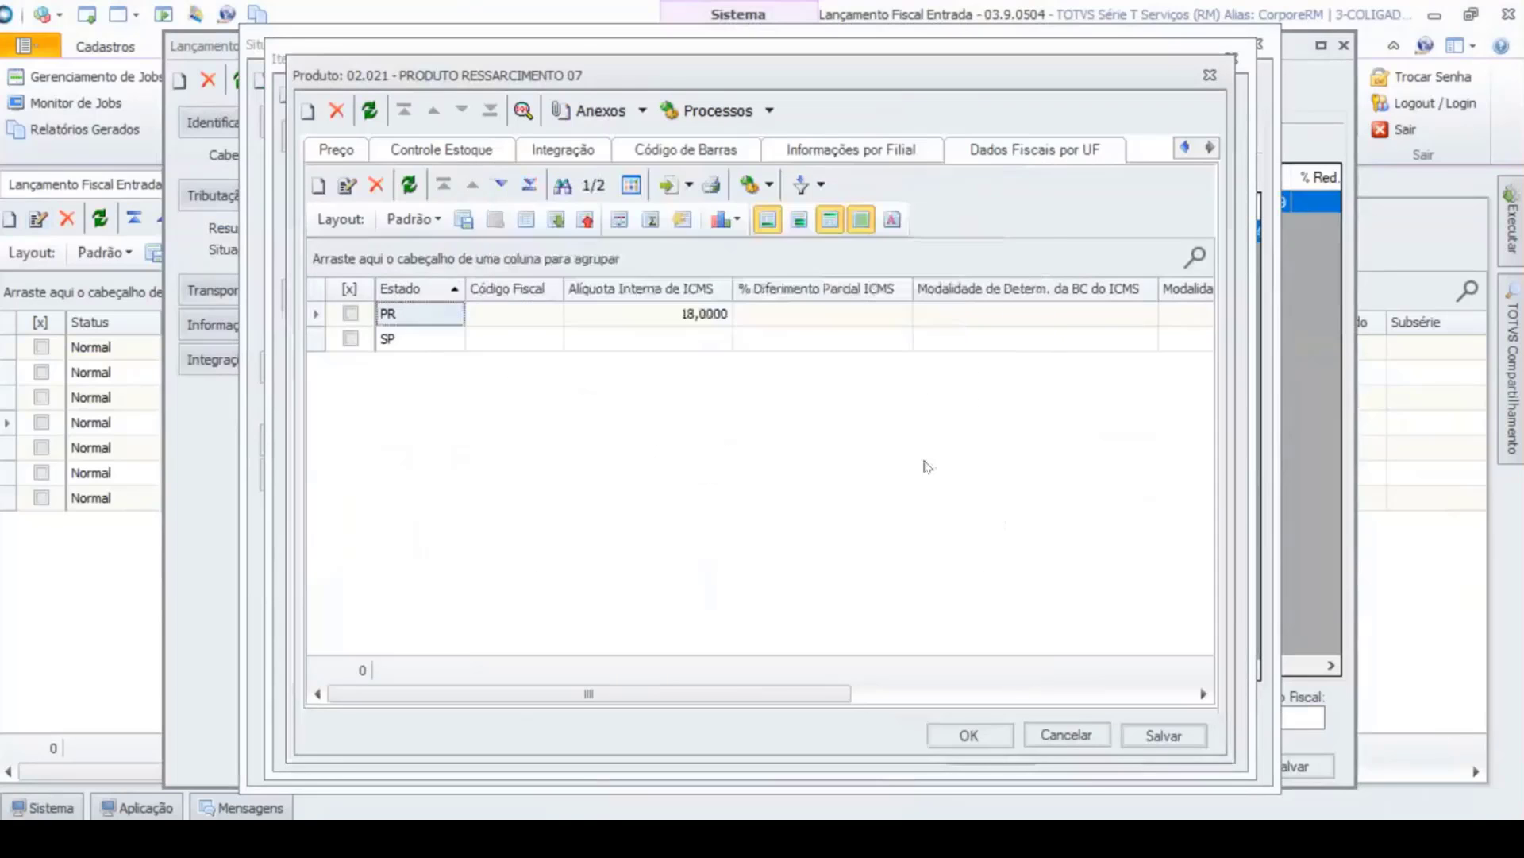
pyautogui.click(875, 652)
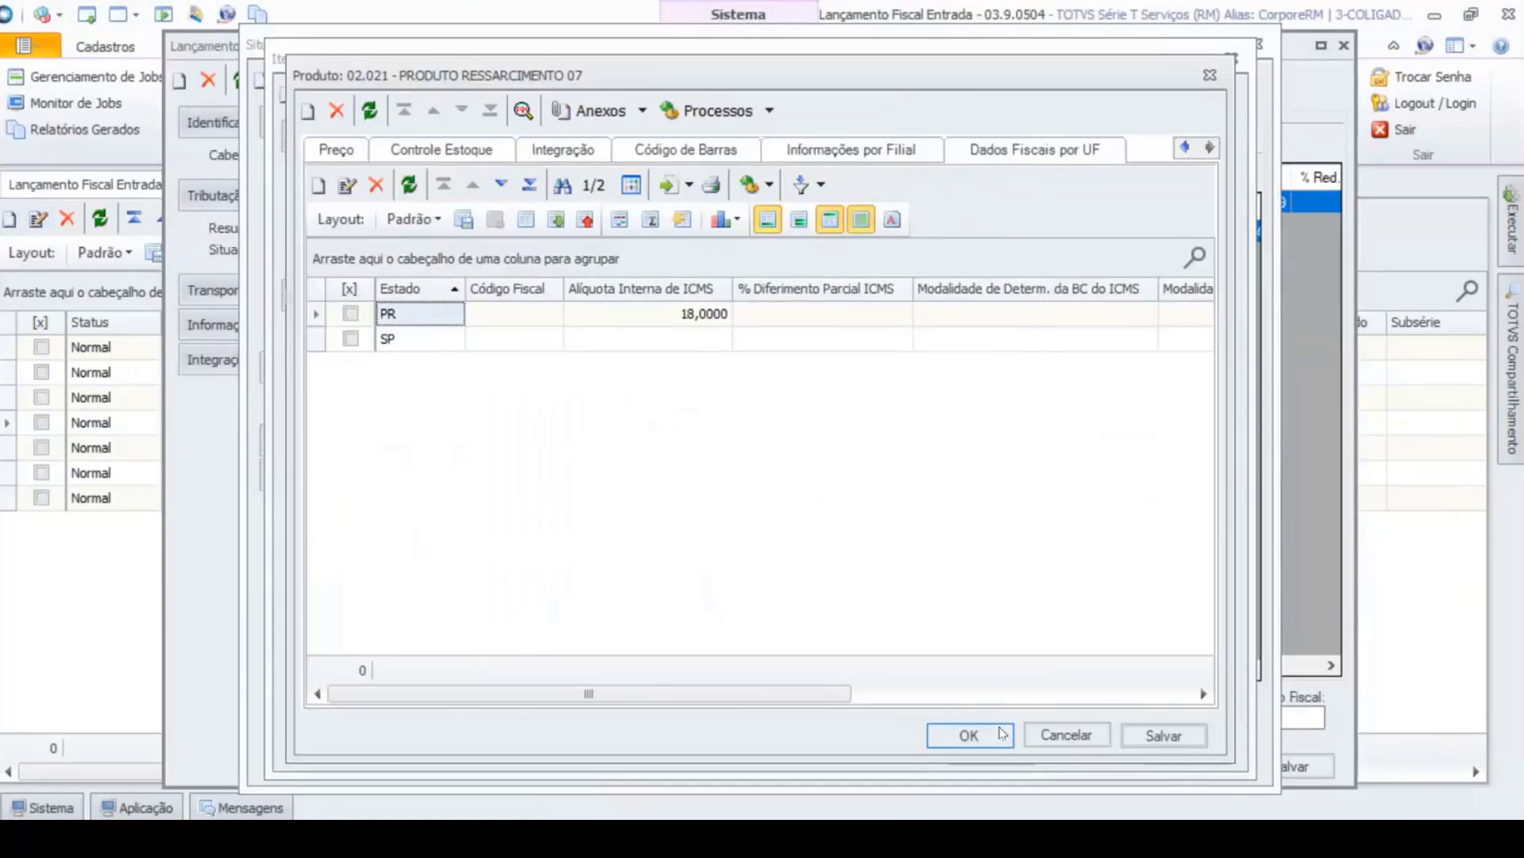
pyautogui.click(969, 734)
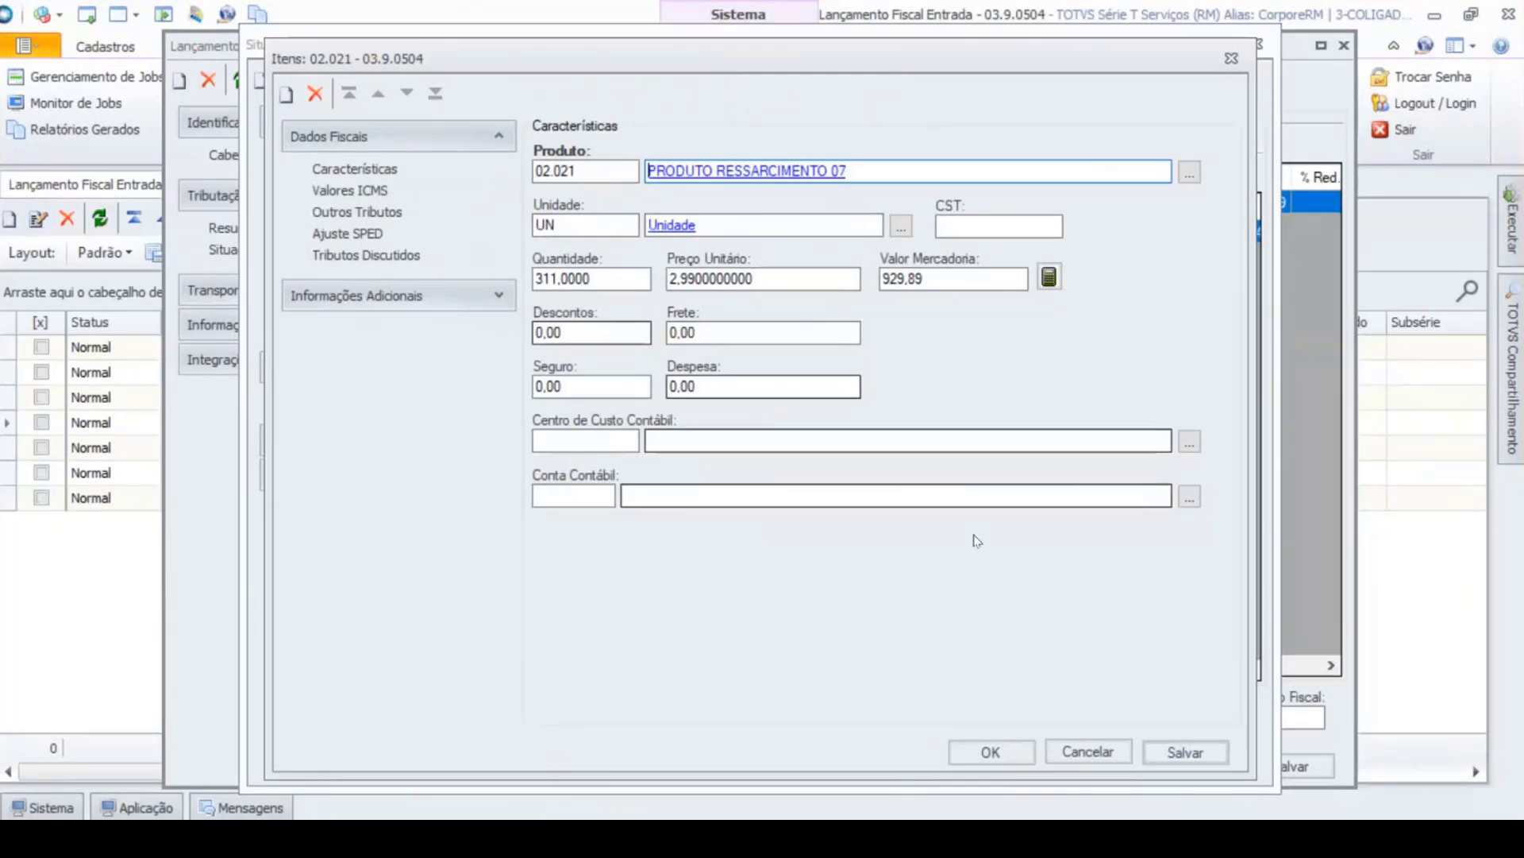
# Step: Review the Valor de ICMS ST in the item's Valores ICMS, and close the item
pyautogui.click(349, 191)
pyautogui.click(796, 333)
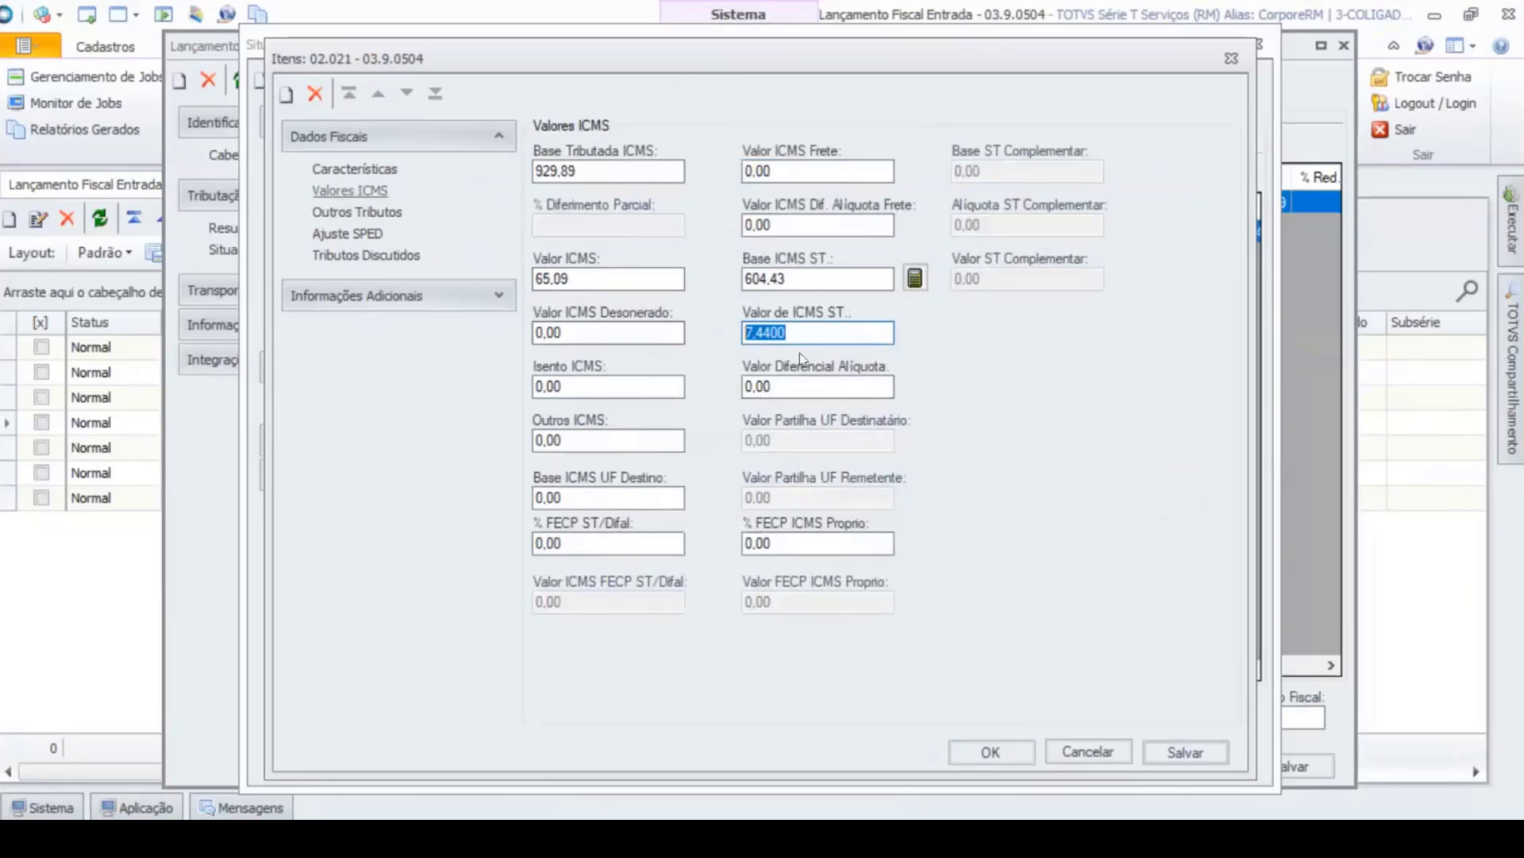
pyautogui.click(992, 752)
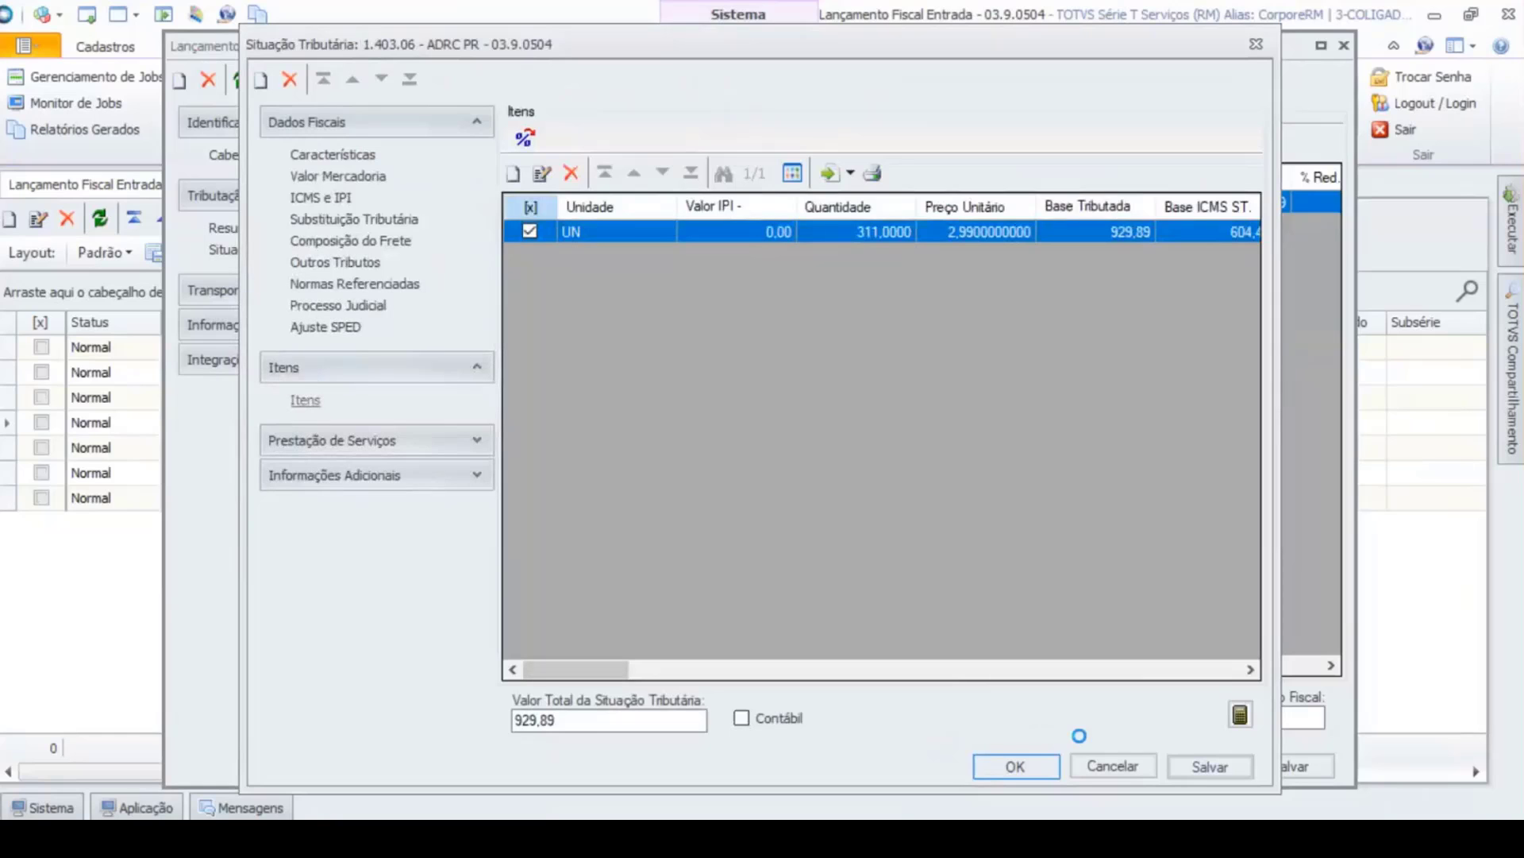
# Step: Close entry document 100004 and open tax situation 5.101.03 of the outgoing fiscal document 100004
pyautogui.click(1016, 766)
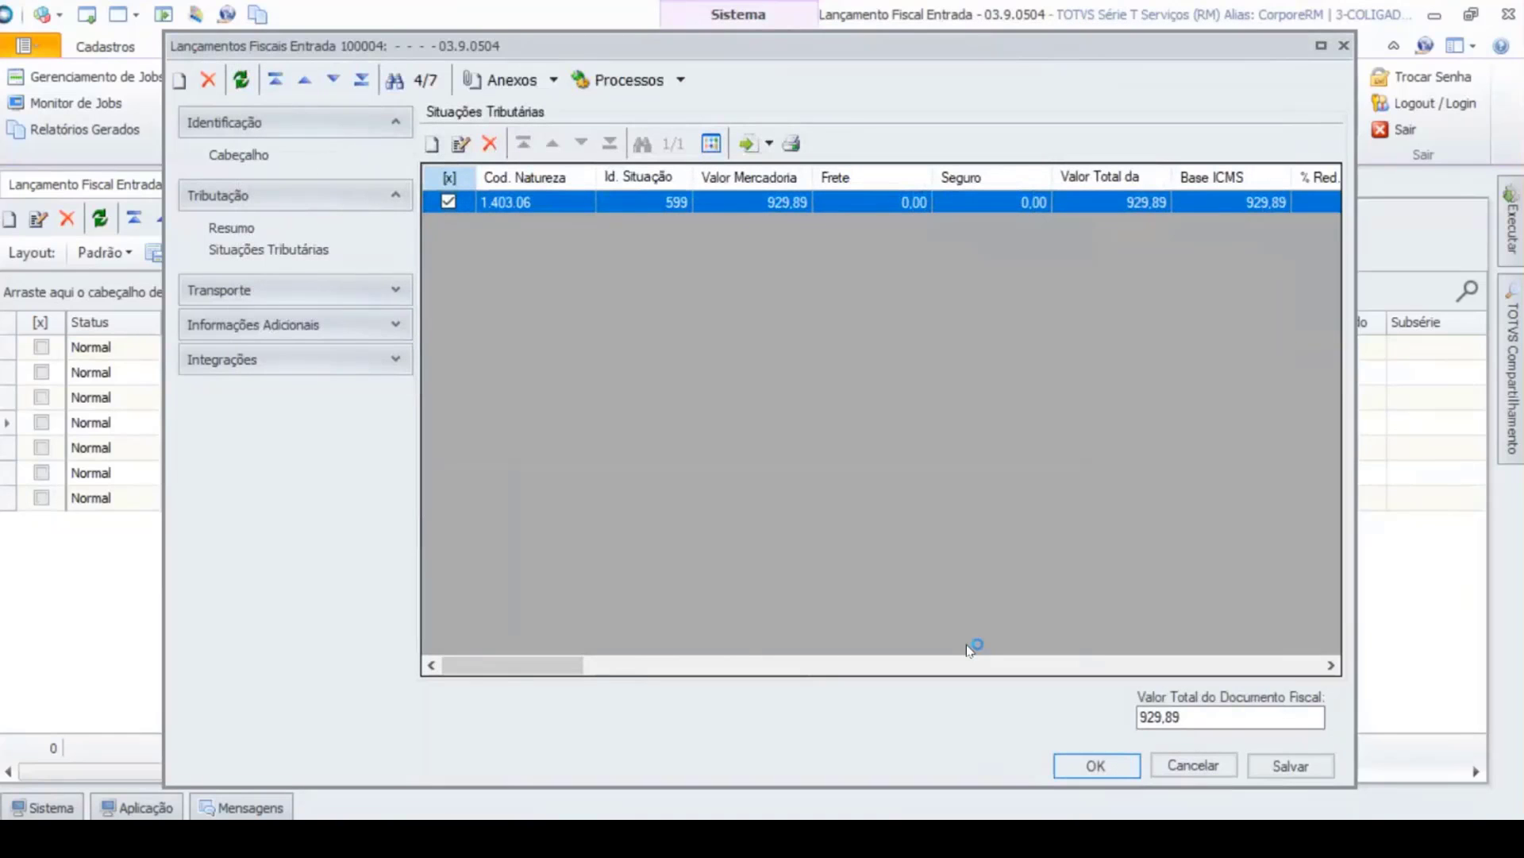
pyautogui.click(1096, 765)
pyautogui.click(381, 184)
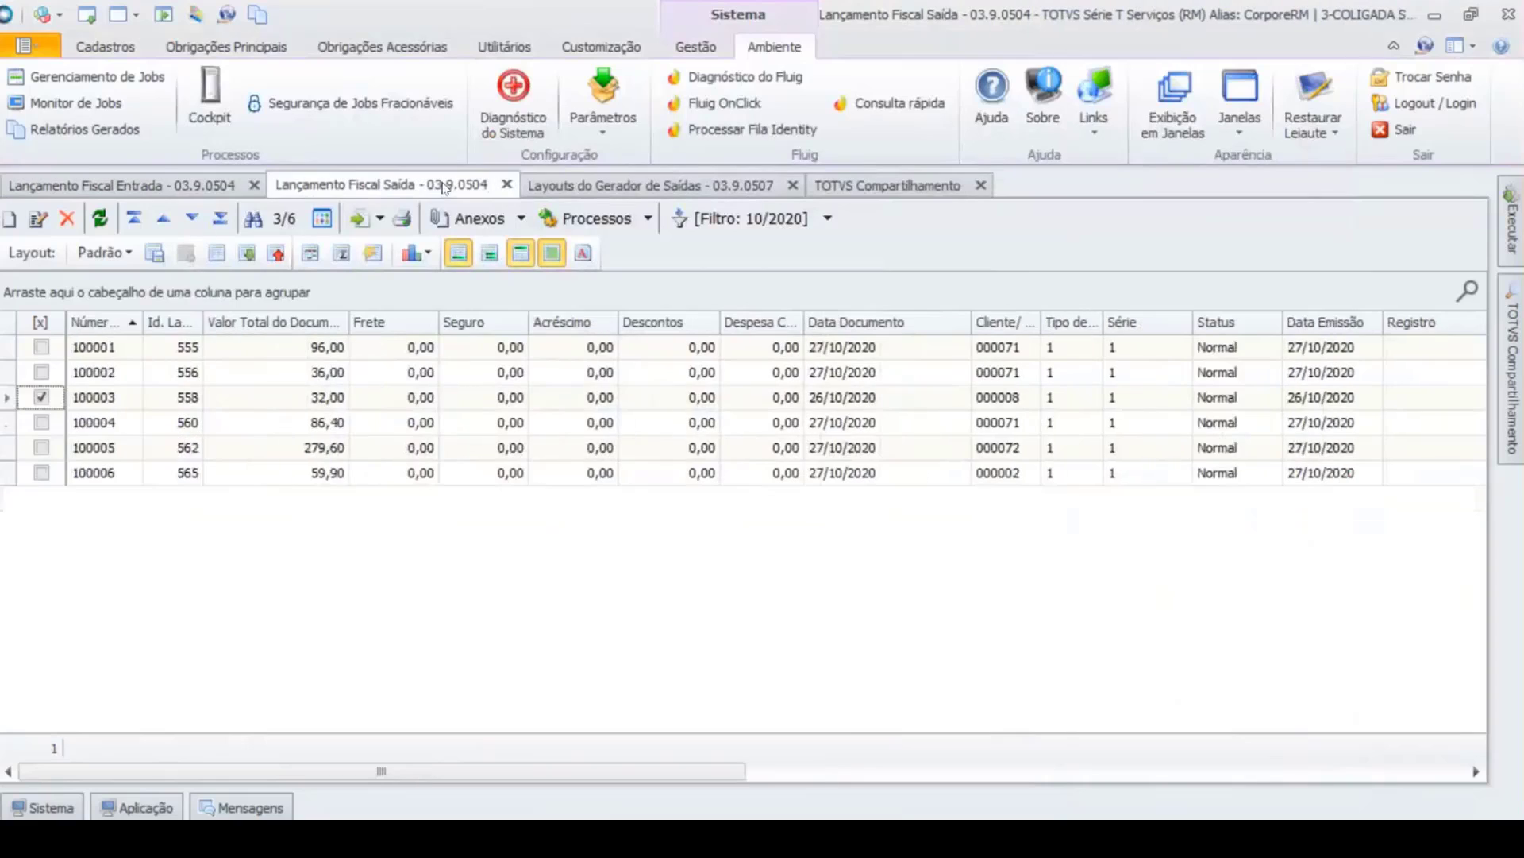
pyautogui.click(42, 423)
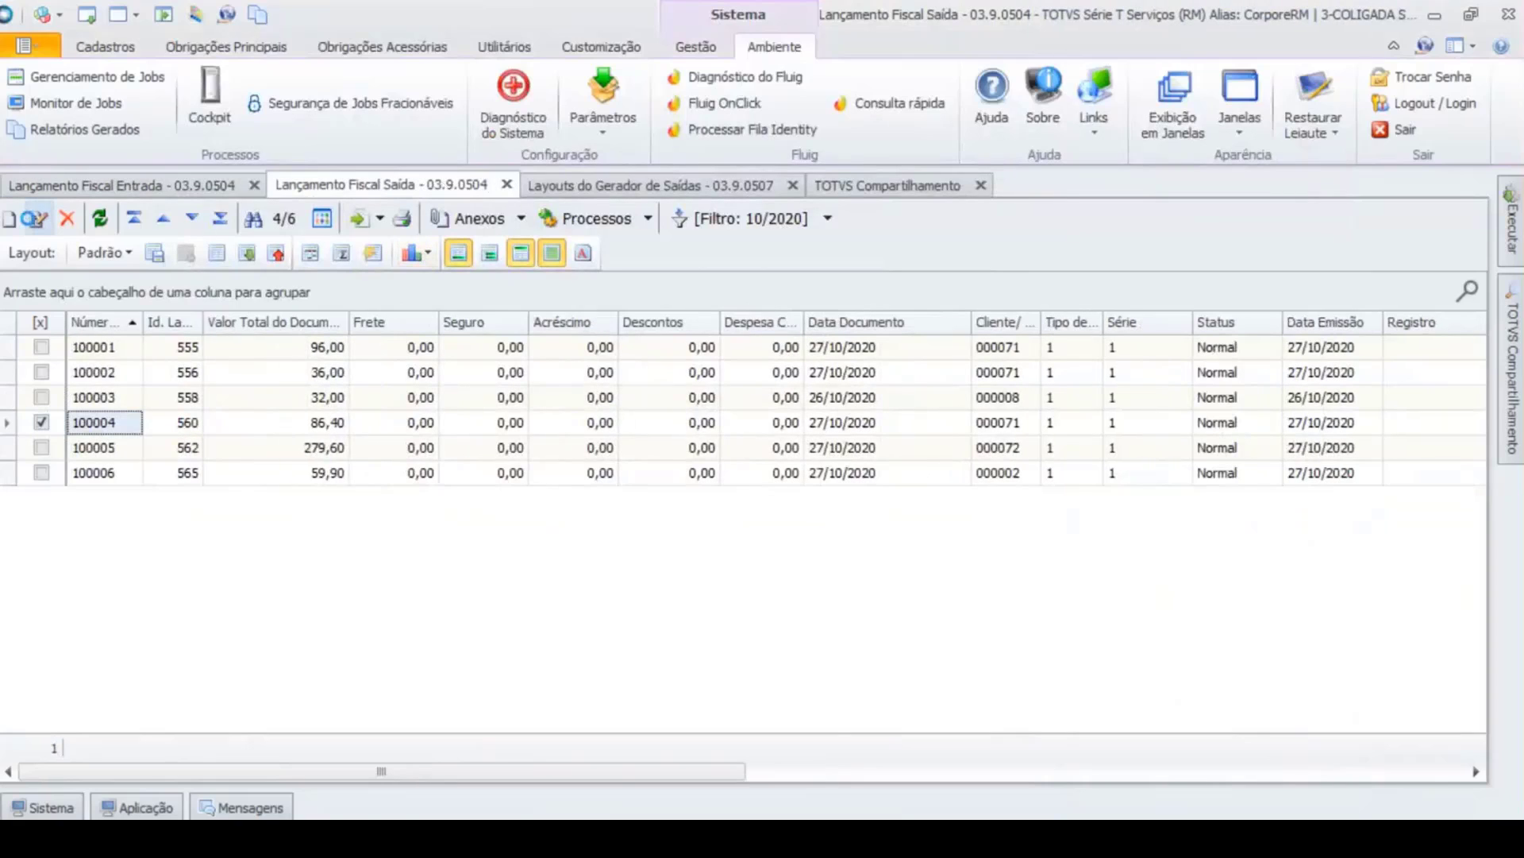
pyautogui.click(36, 220)
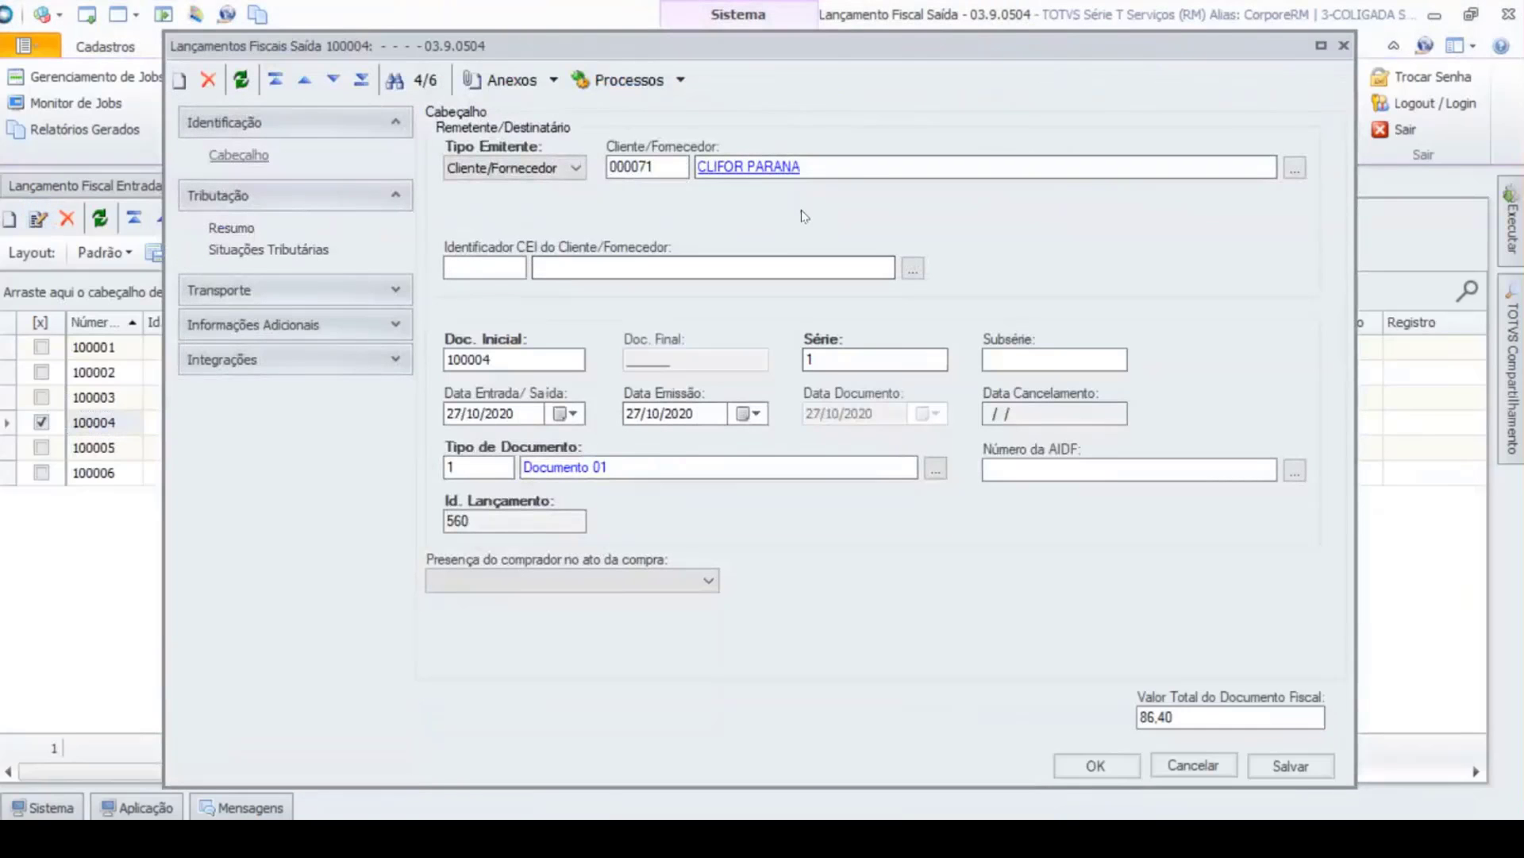
pyautogui.click(292, 251)
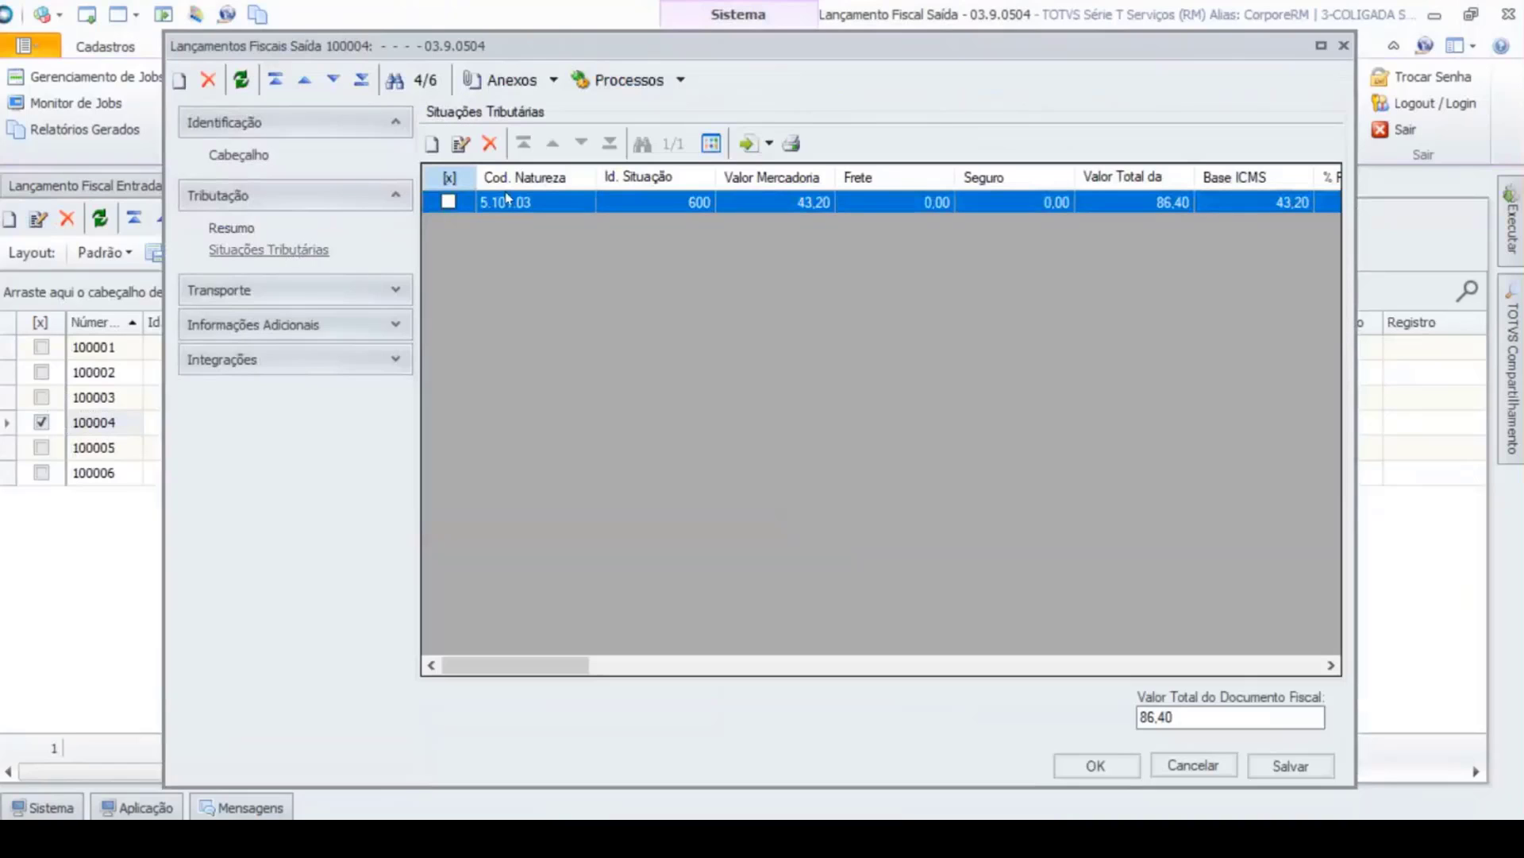
pyautogui.doubleClick(940, 262)
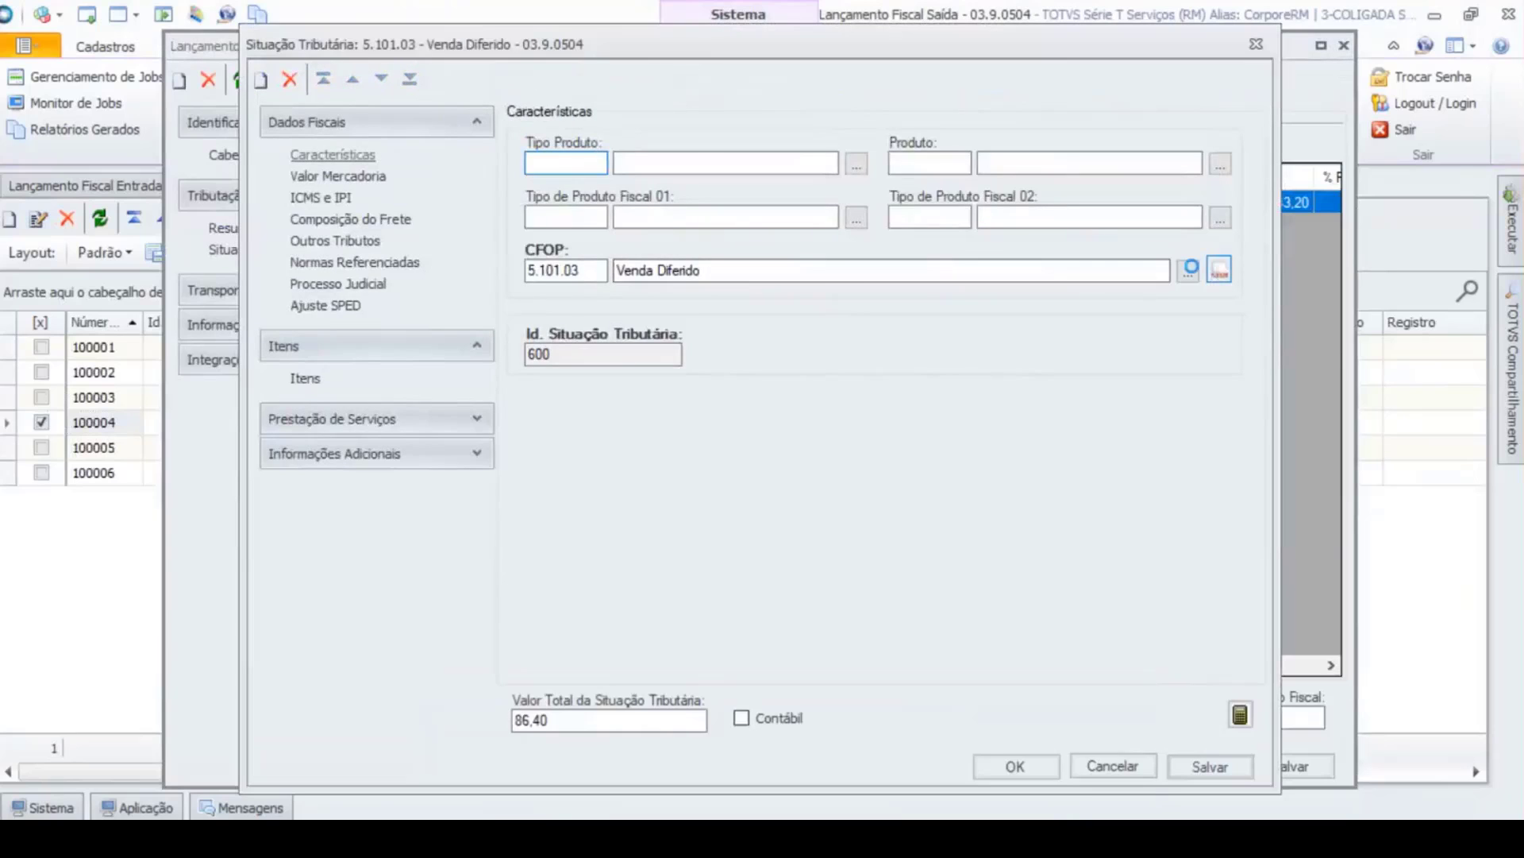
# Step: Open the nature of CFOP 5.101.03 and review its ICMS rule and its Operação com Ressarcimento/Complemento de ST setting
pyautogui.click(1220, 269)
pyautogui.click(715, 184)
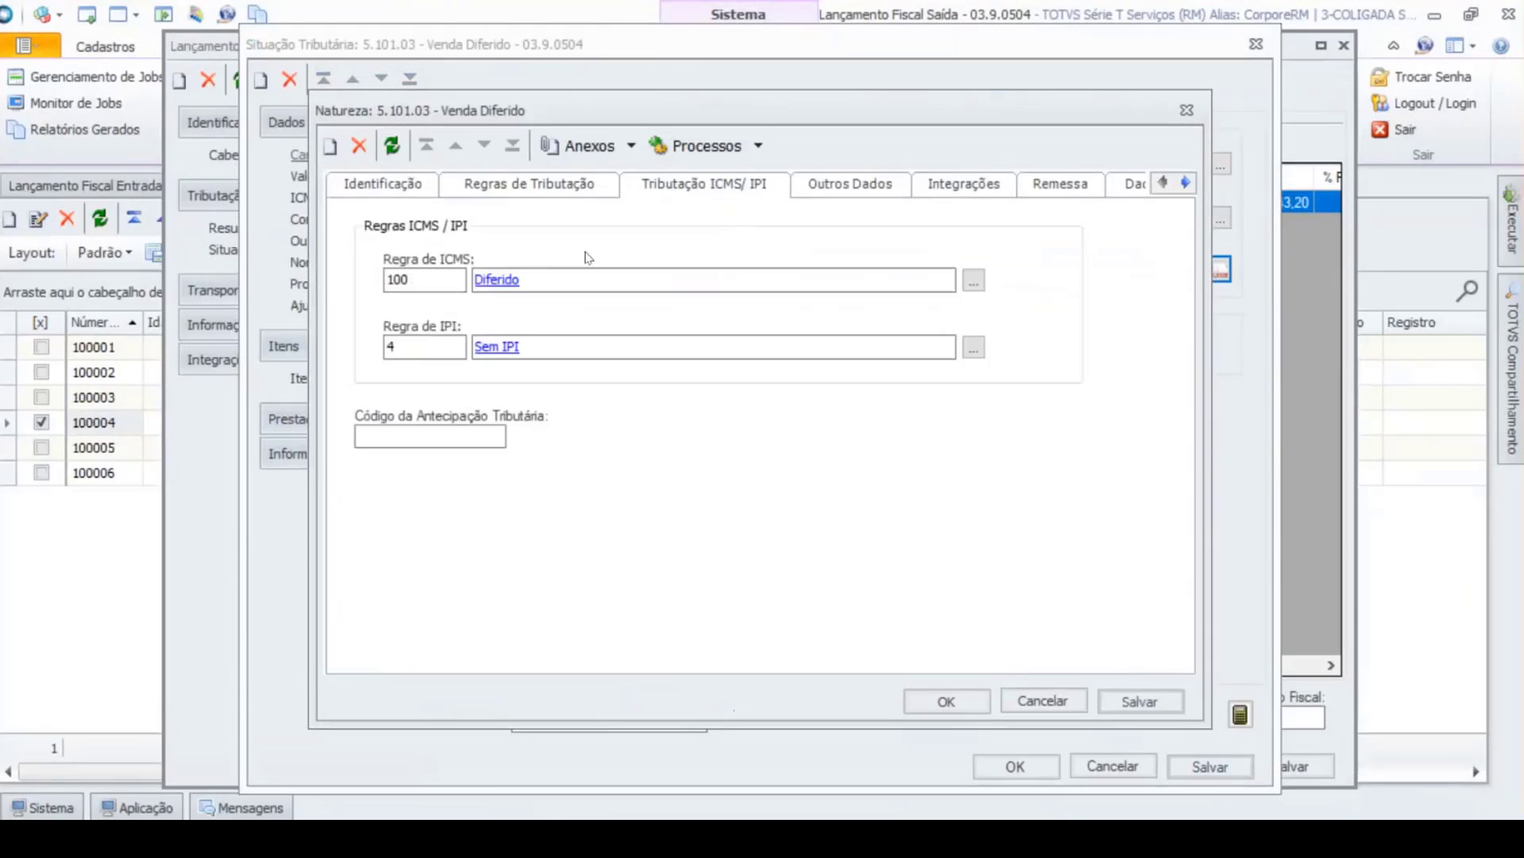
pyautogui.click(514, 280)
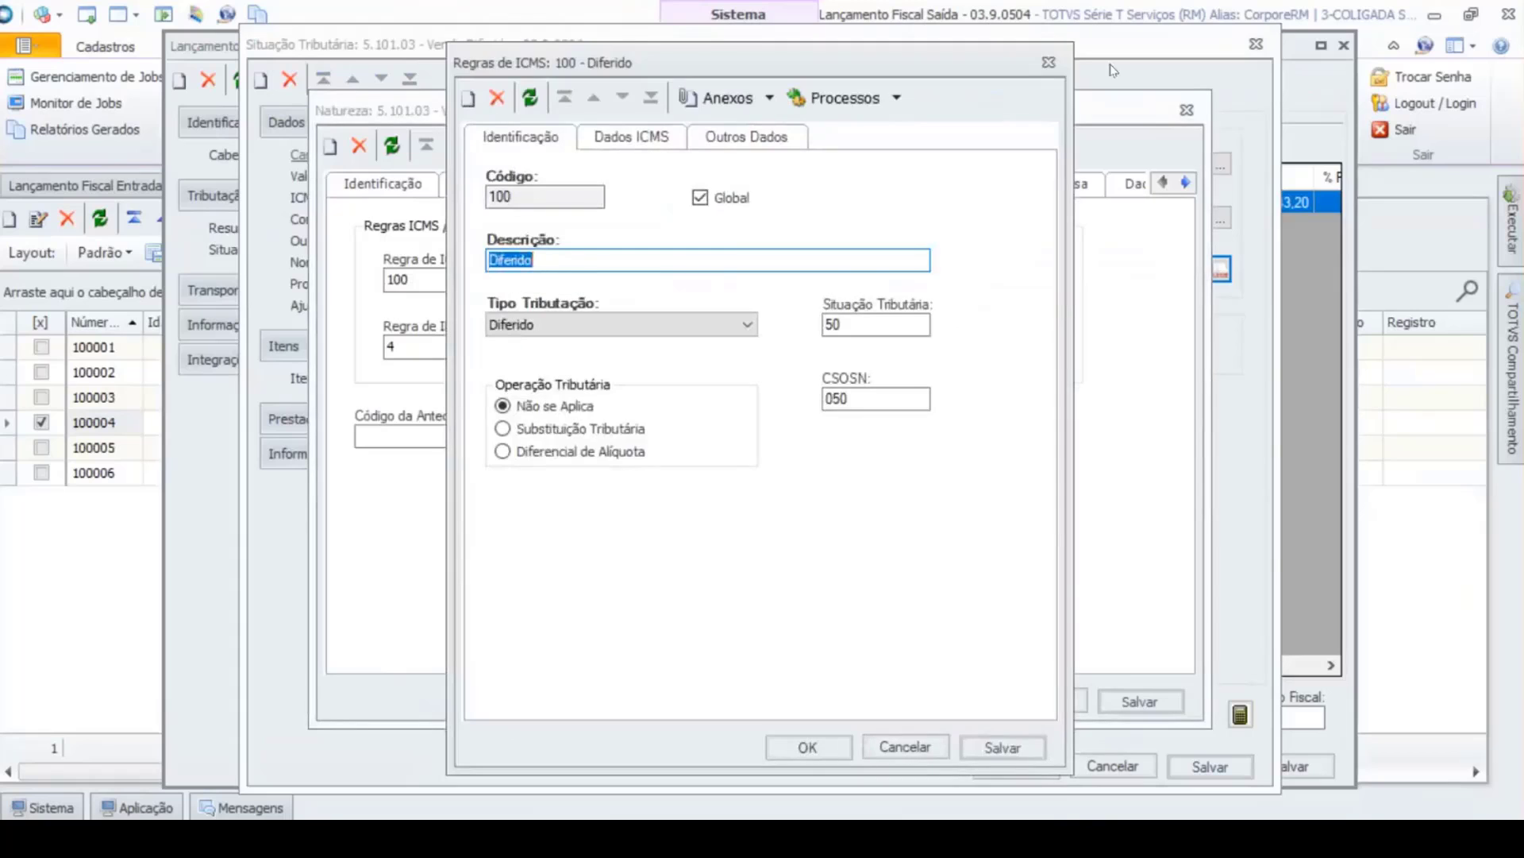
pyautogui.click(1069, 60)
pyautogui.click(859, 189)
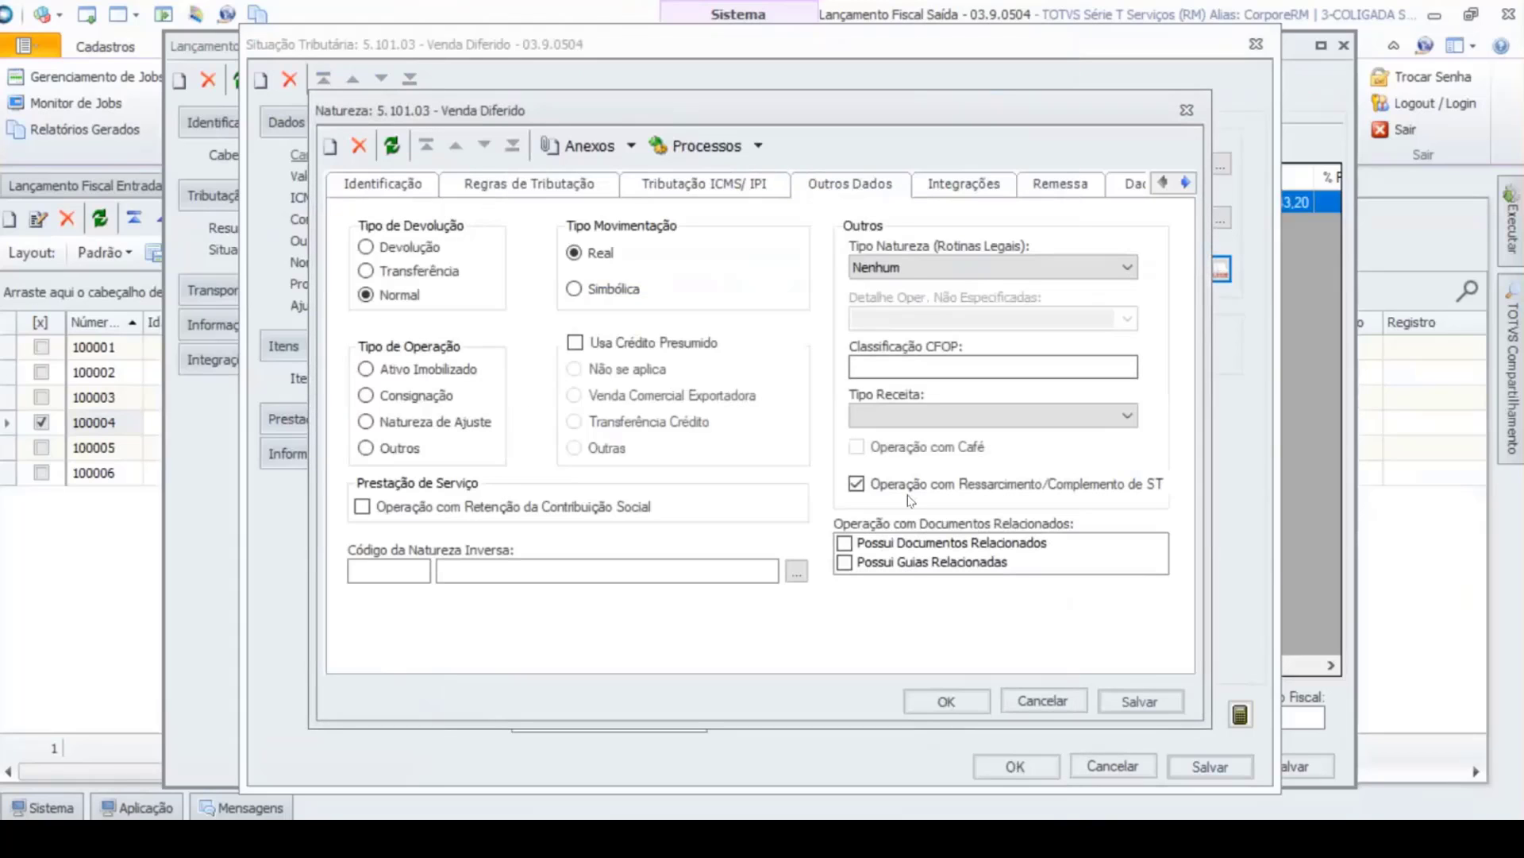
# Step: Review the Tipo Tributação options of ICMS rule 100, keep Diferido, and close the rule and the nature
pyautogui.click(648, 189)
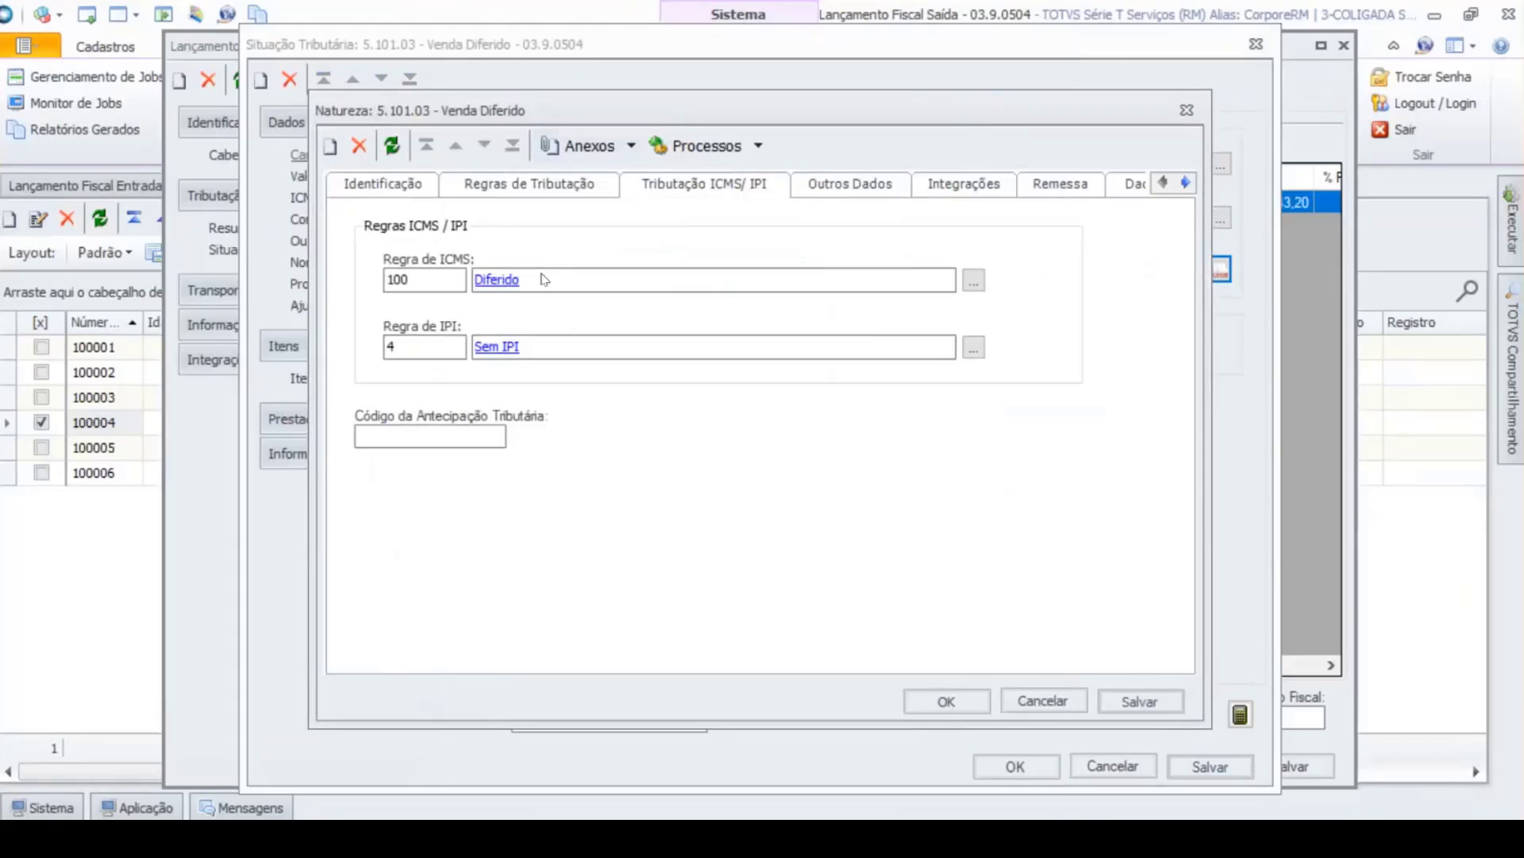
pyautogui.click(513, 280)
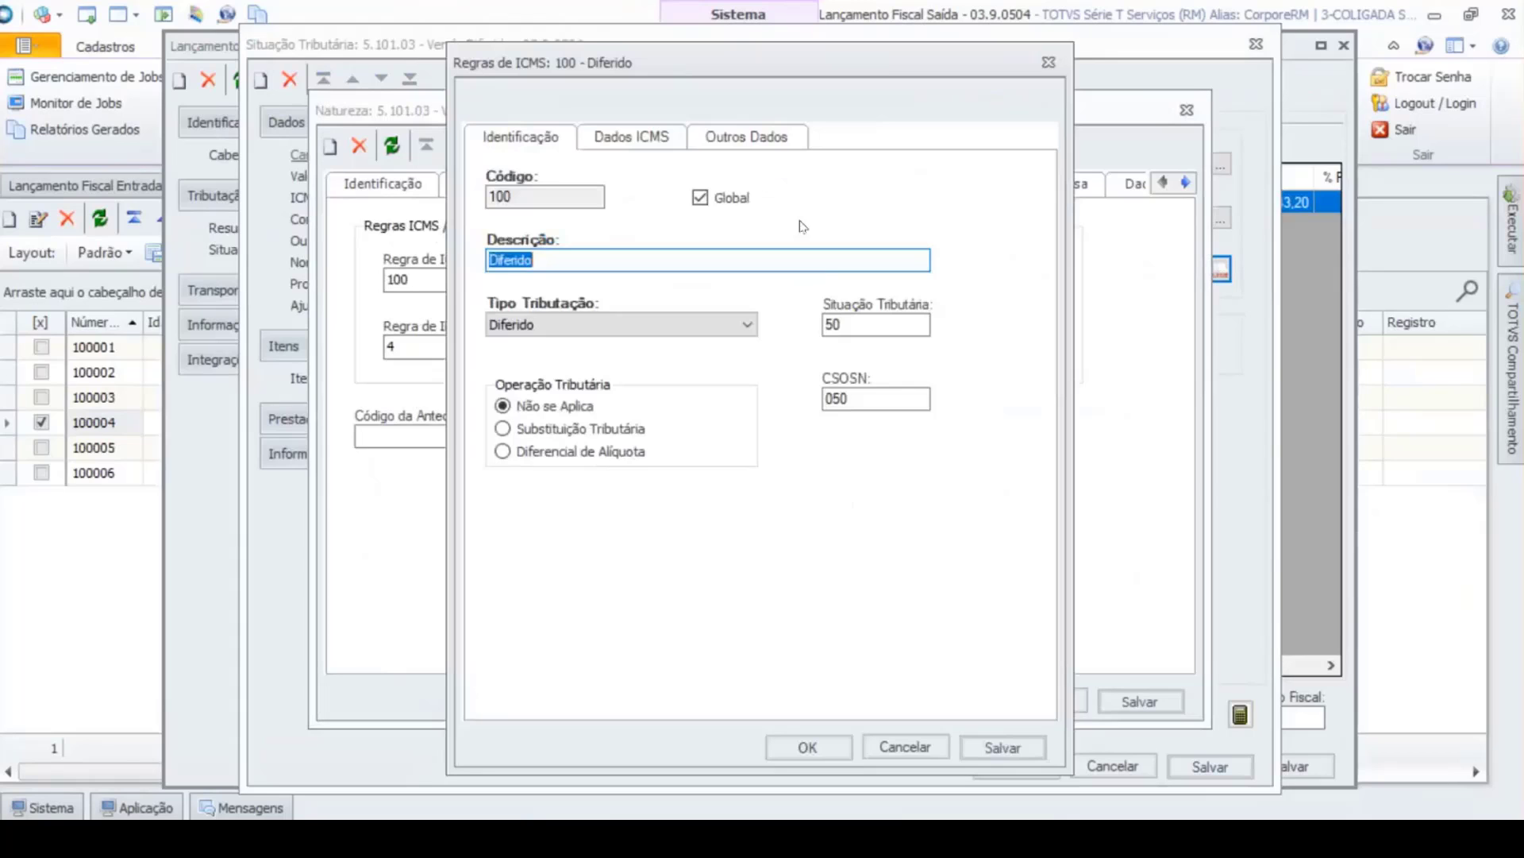
pyautogui.click(591, 327)
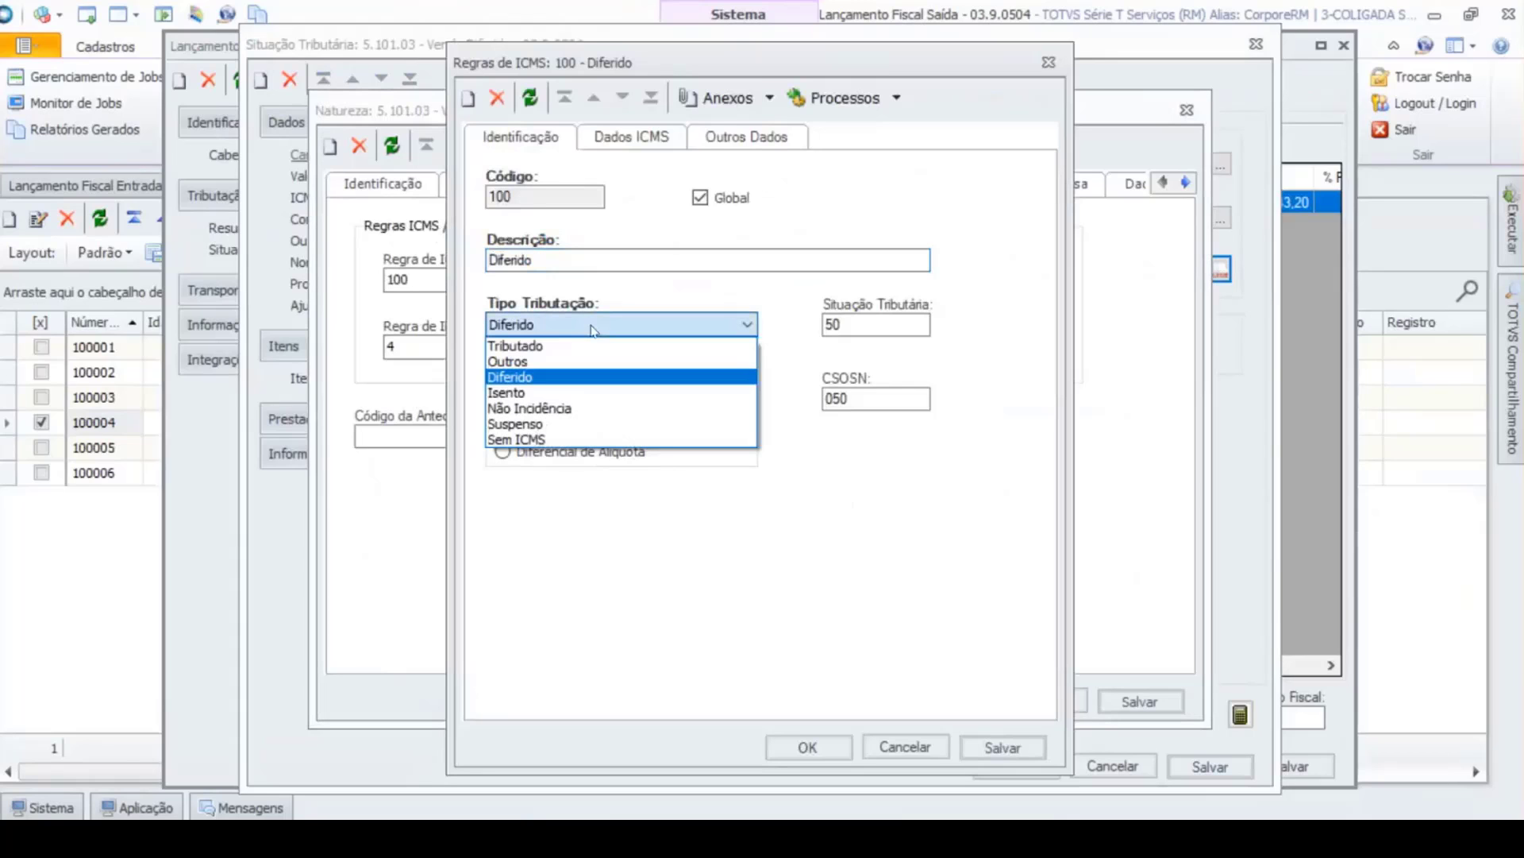
pyautogui.click(543, 377)
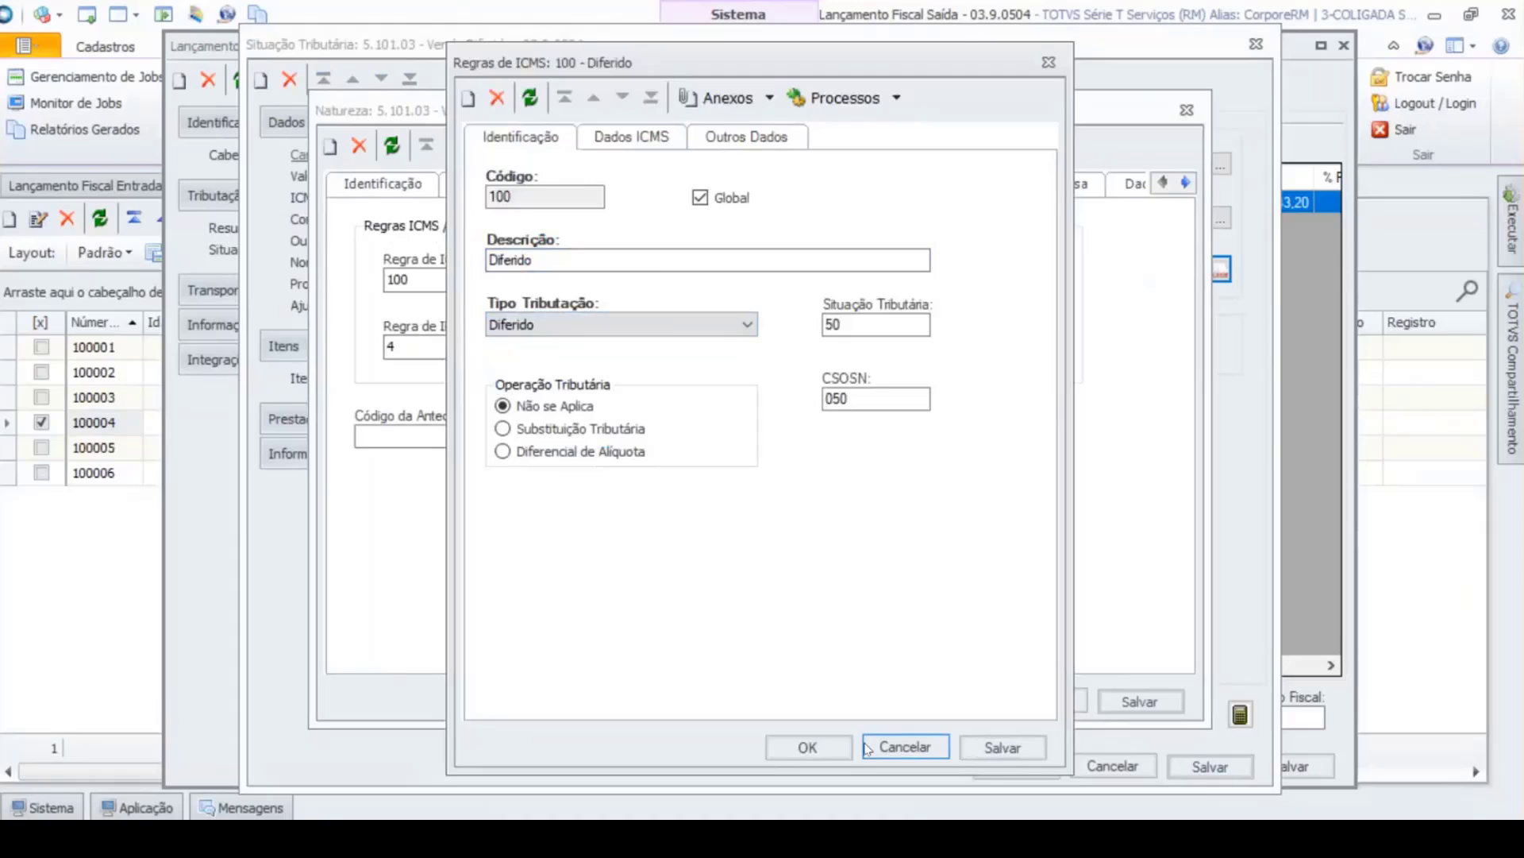
pyautogui.click(808, 747)
pyautogui.click(864, 495)
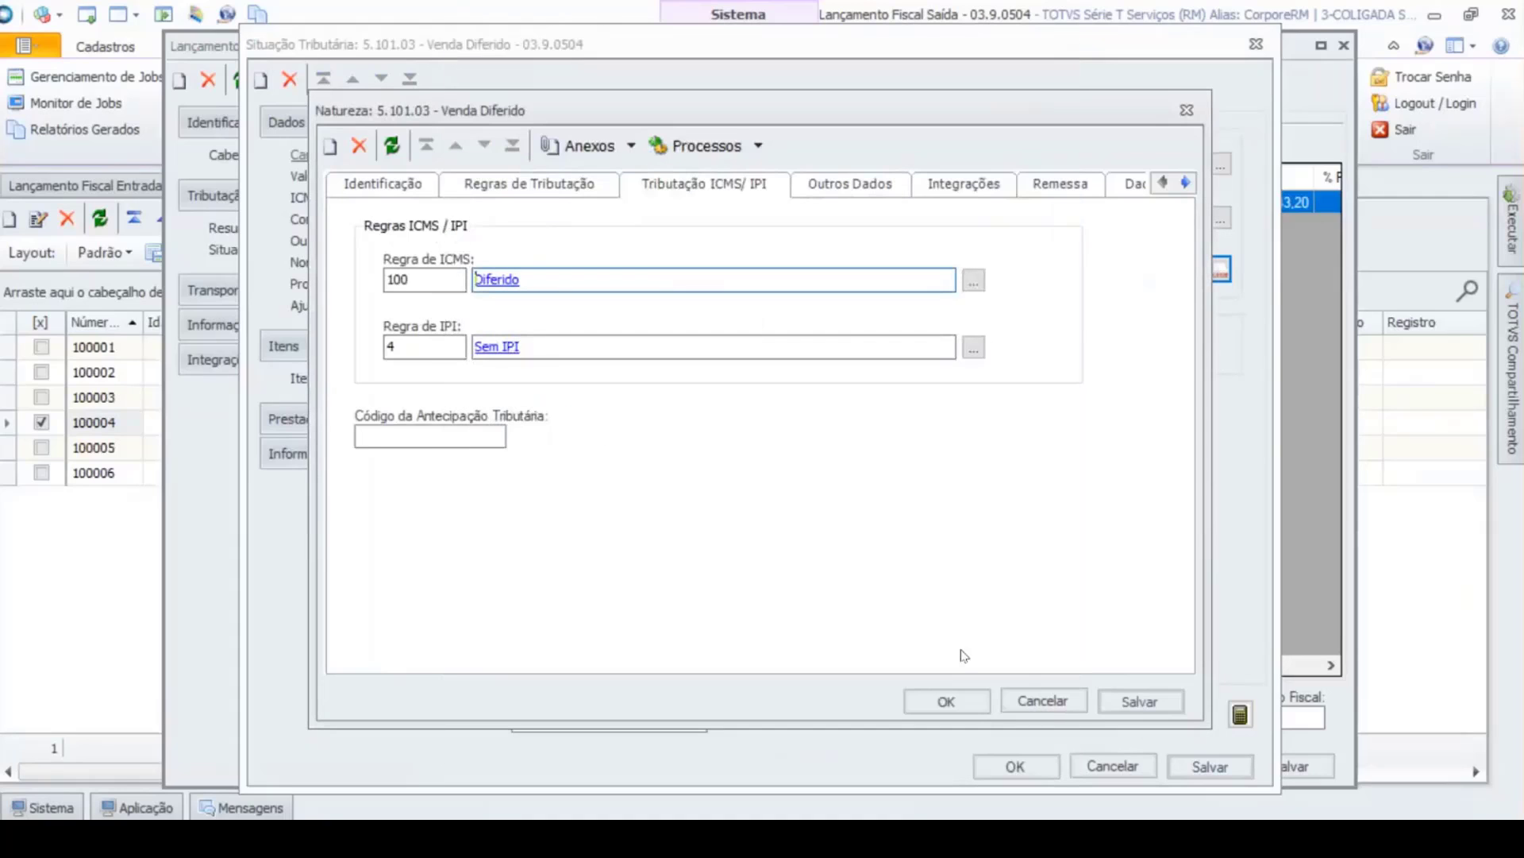
pyautogui.click(958, 698)
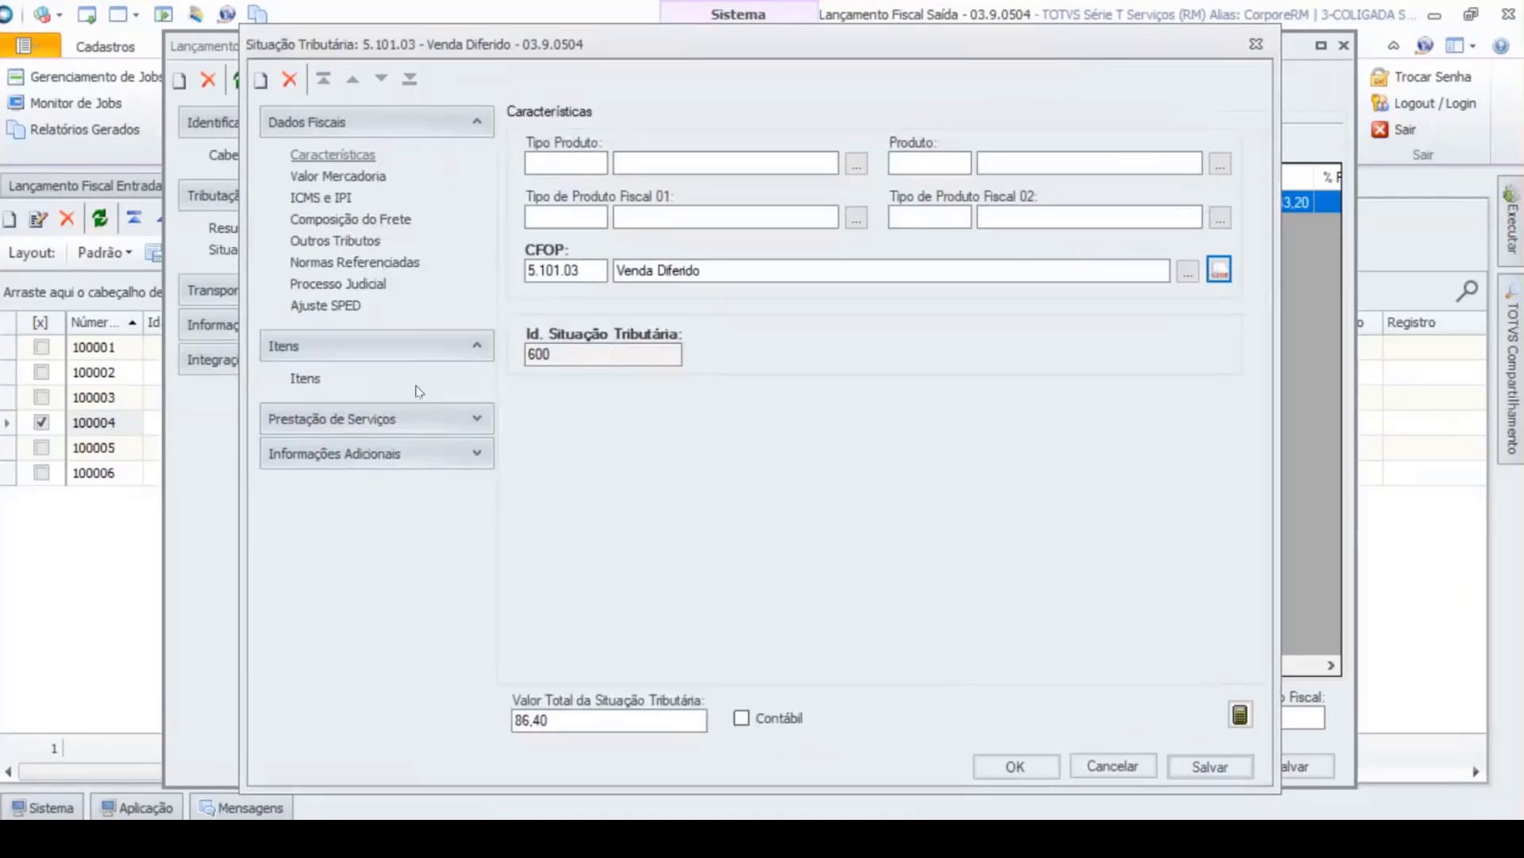
# Step: Check the Referências of the item under tax situation 5.101.03, and close outgoing document 100004 without saving changes
pyautogui.click(307, 381)
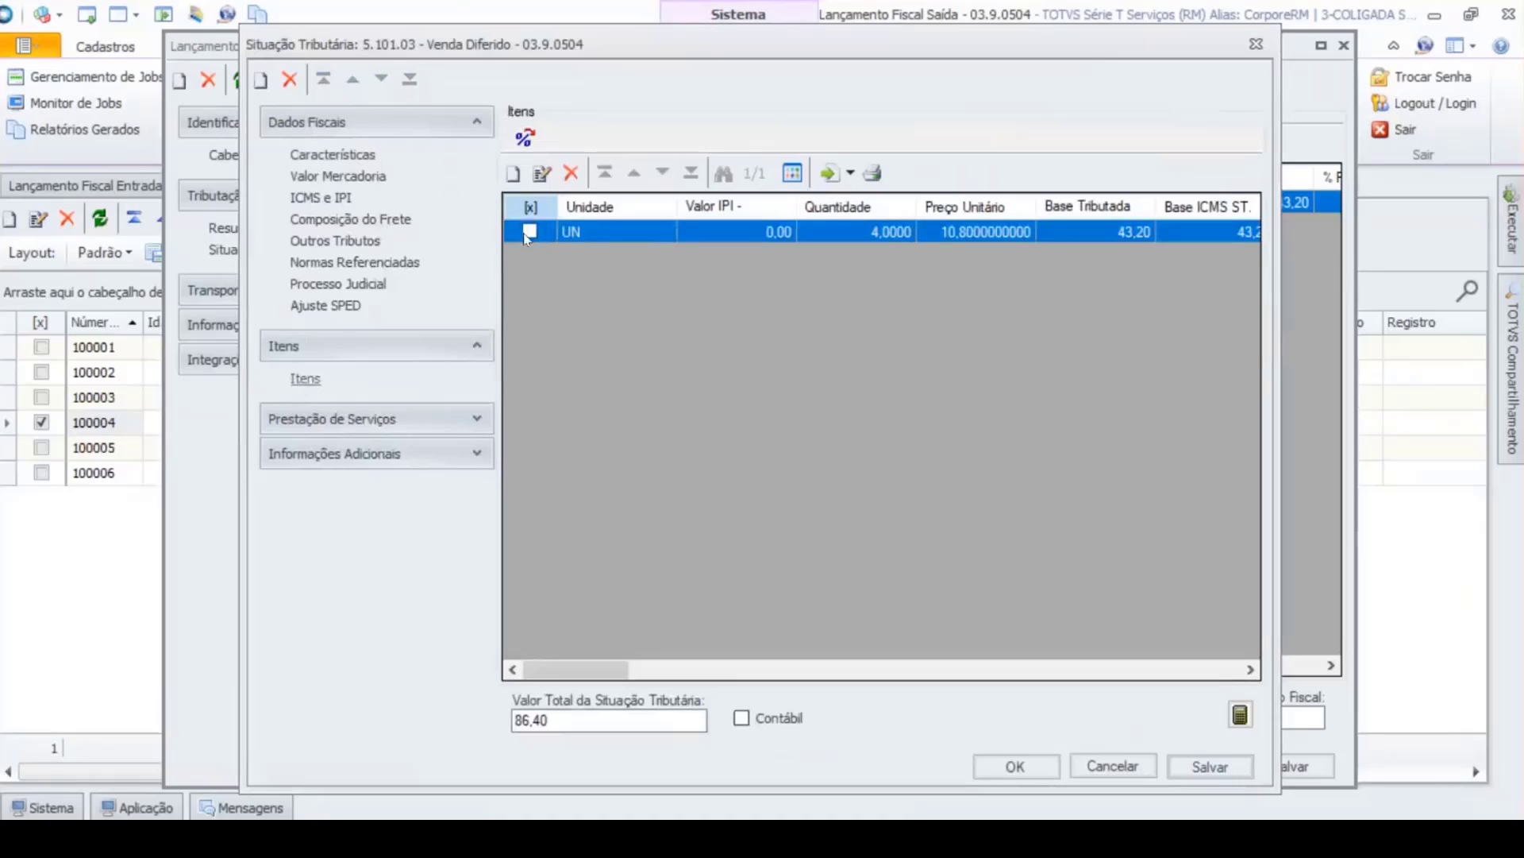
pyautogui.doubleClick(613, 224)
pyautogui.click(499, 294)
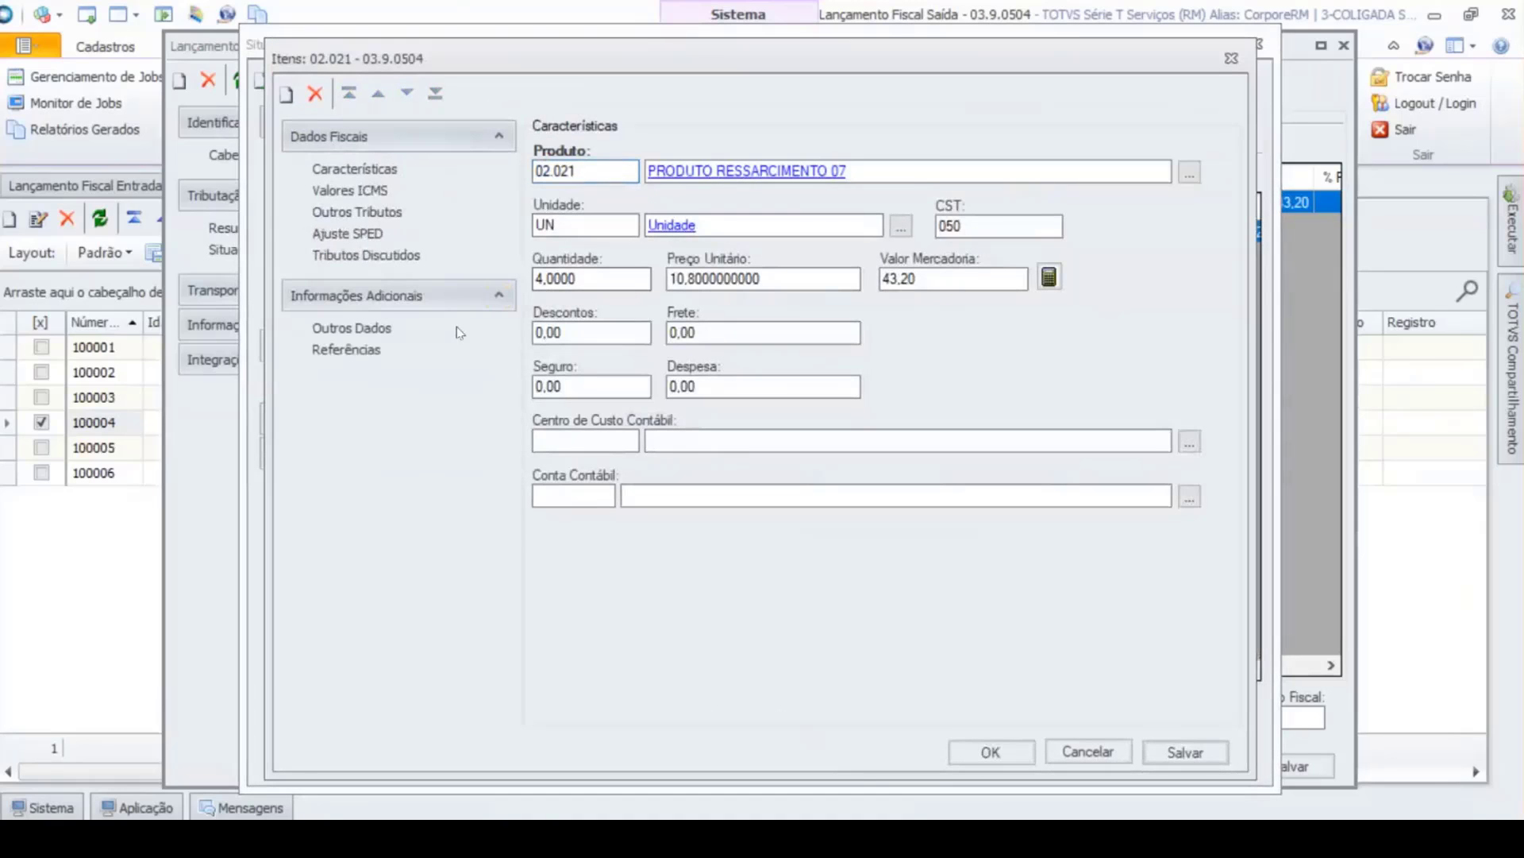
pyautogui.click(362, 347)
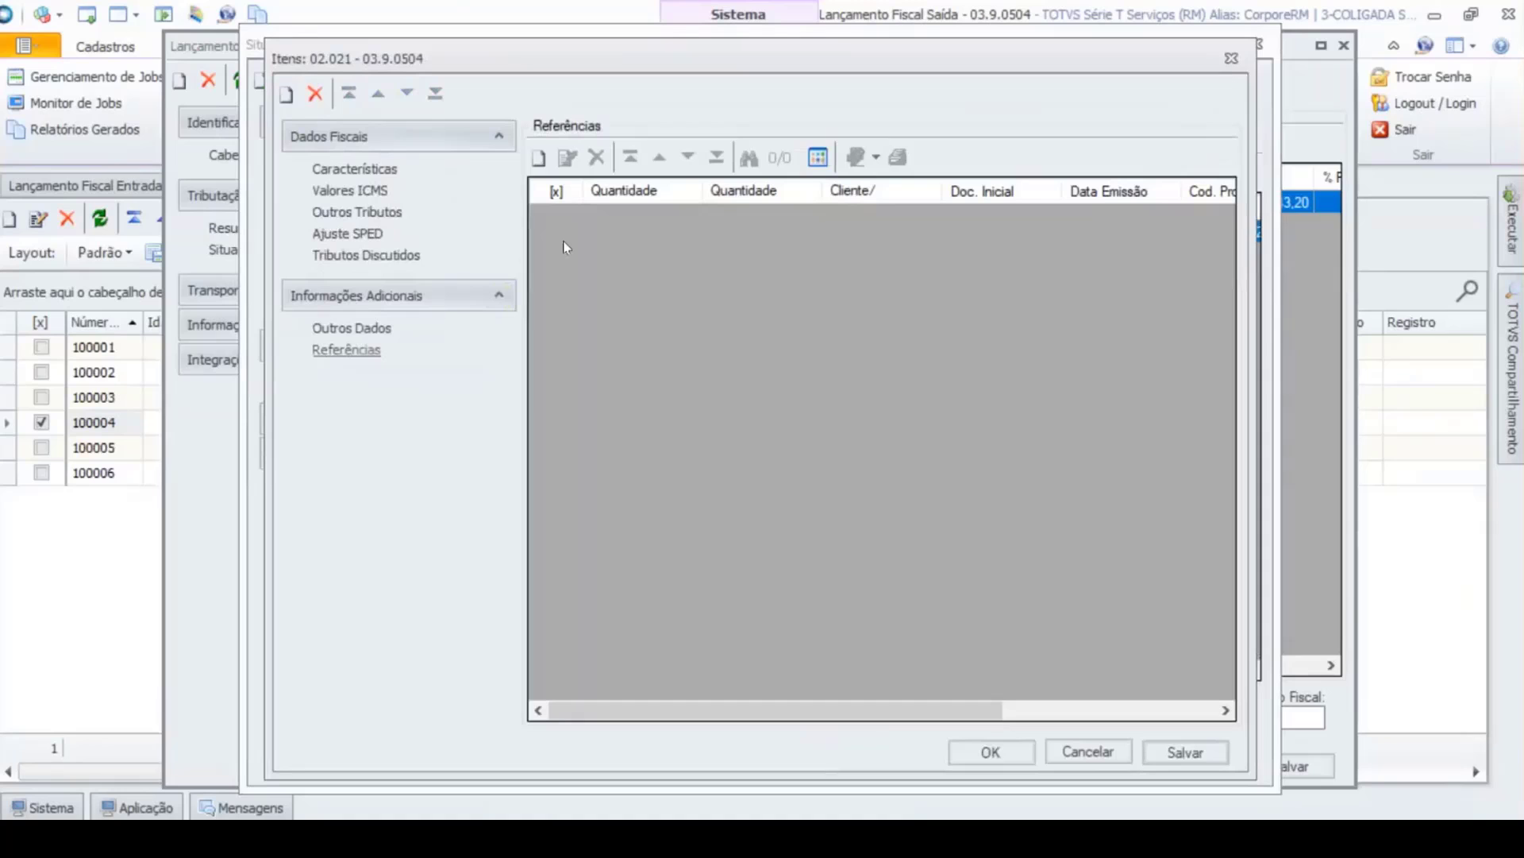
pyautogui.click(1087, 751)
pyautogui.click(1109, 754)
pyautogui.click(1173, 767)
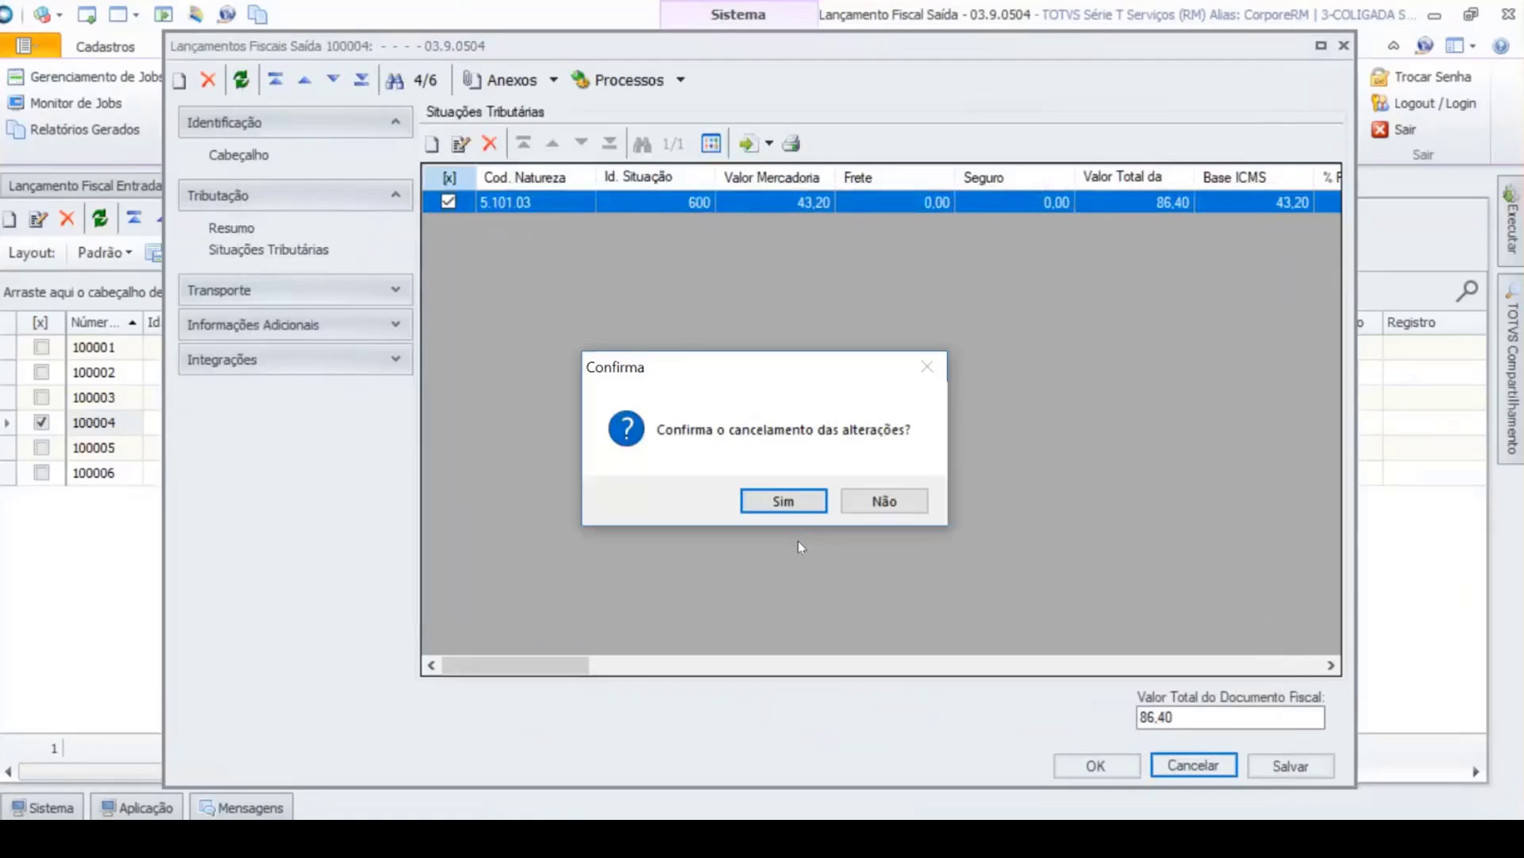
pyautogui.click(774, 502)
# Step: Run Associação de Lançamentos de Saída for document 100004 with the reimbursement reason Outros, and review the execution log
pyautogui.click(649, 218)
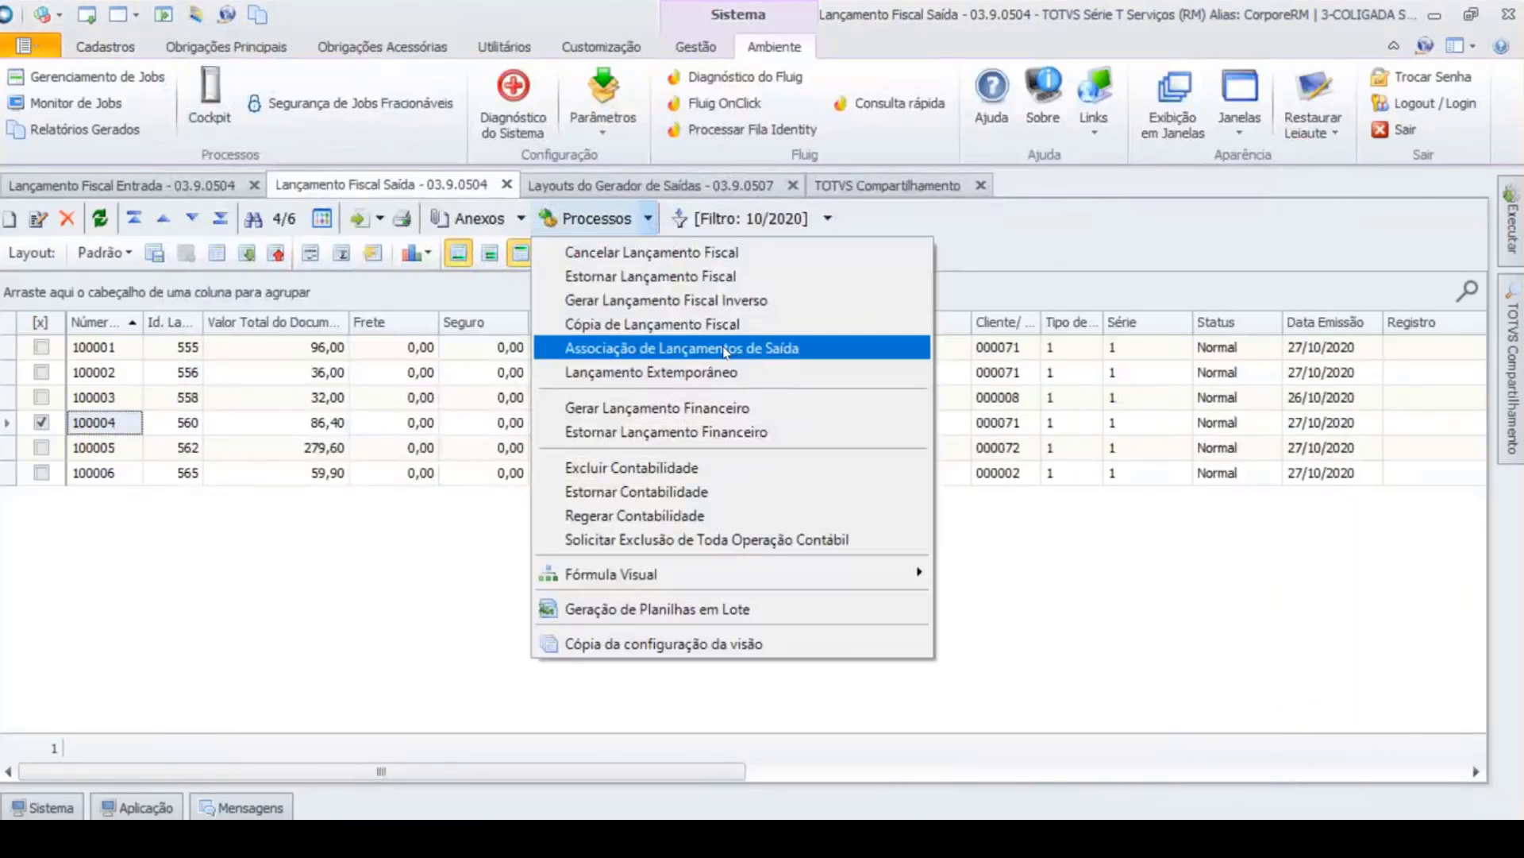
pyautogui.click(715, 357)
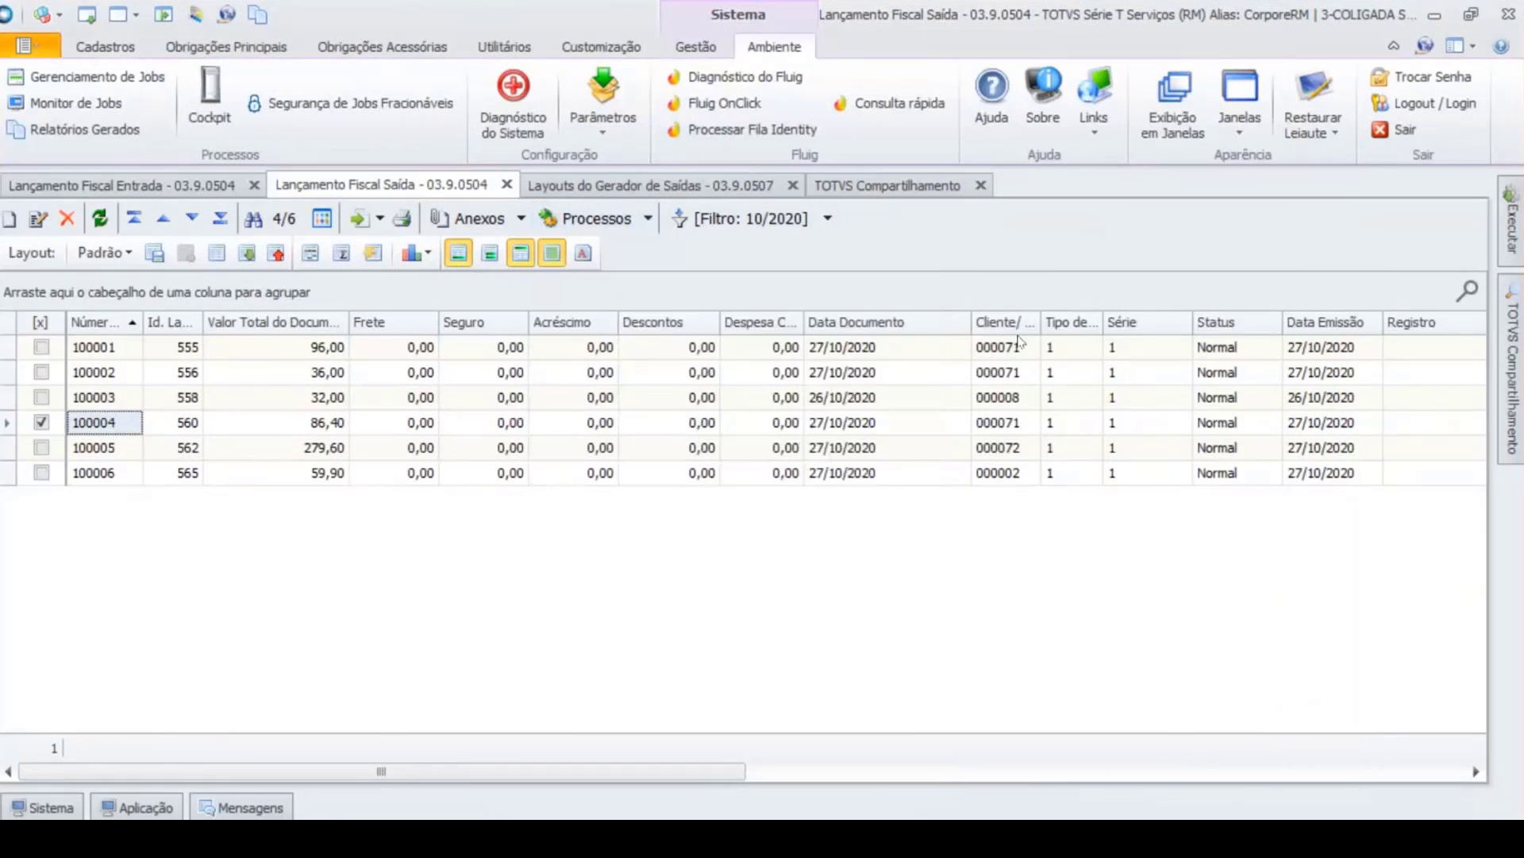
pyautogui.click(753, 383)
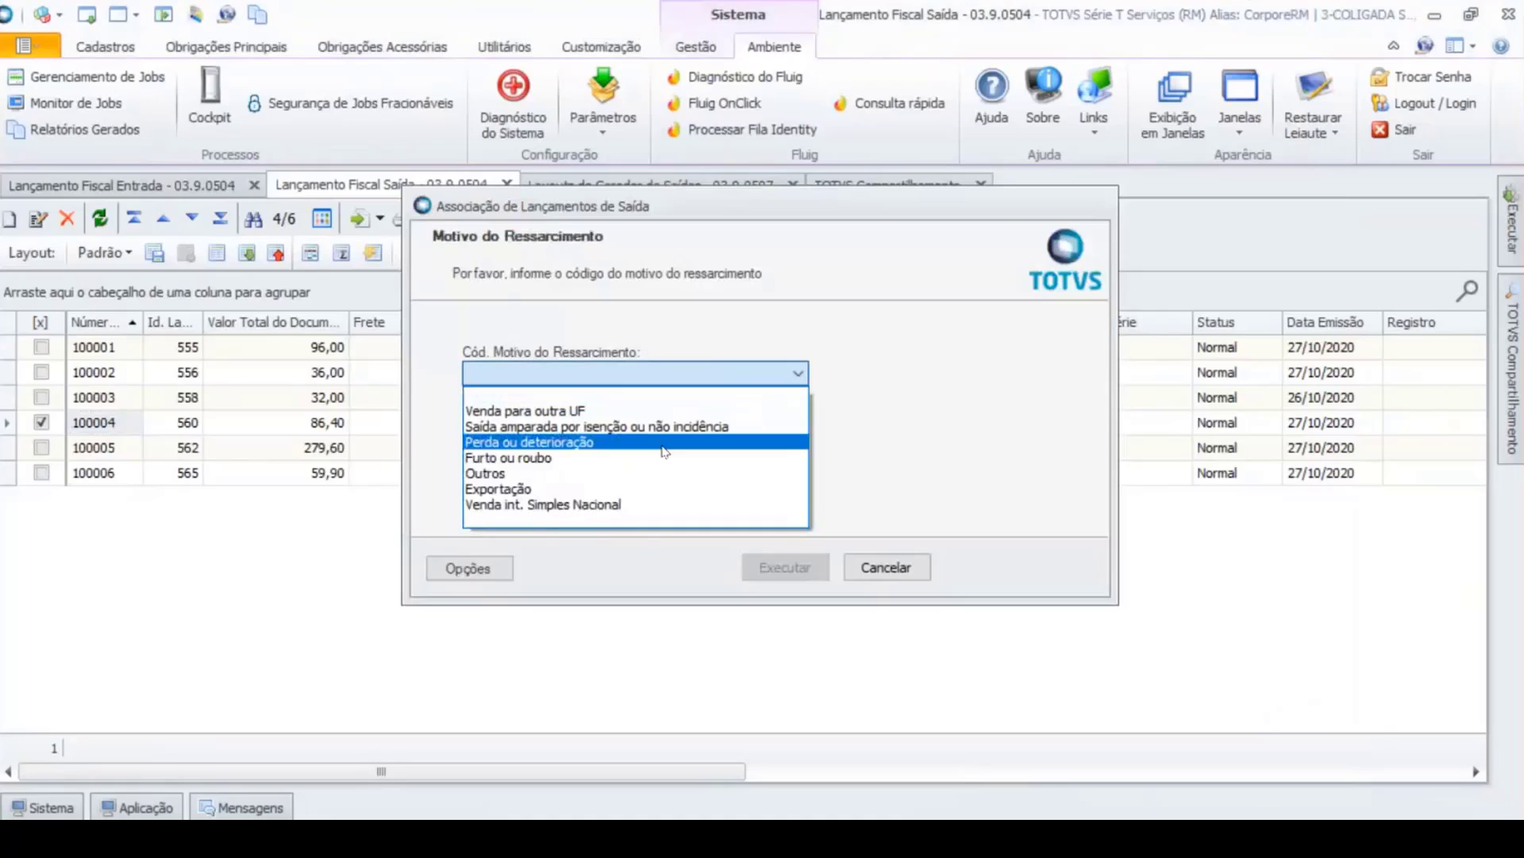
pyautogui.click(627, 481)
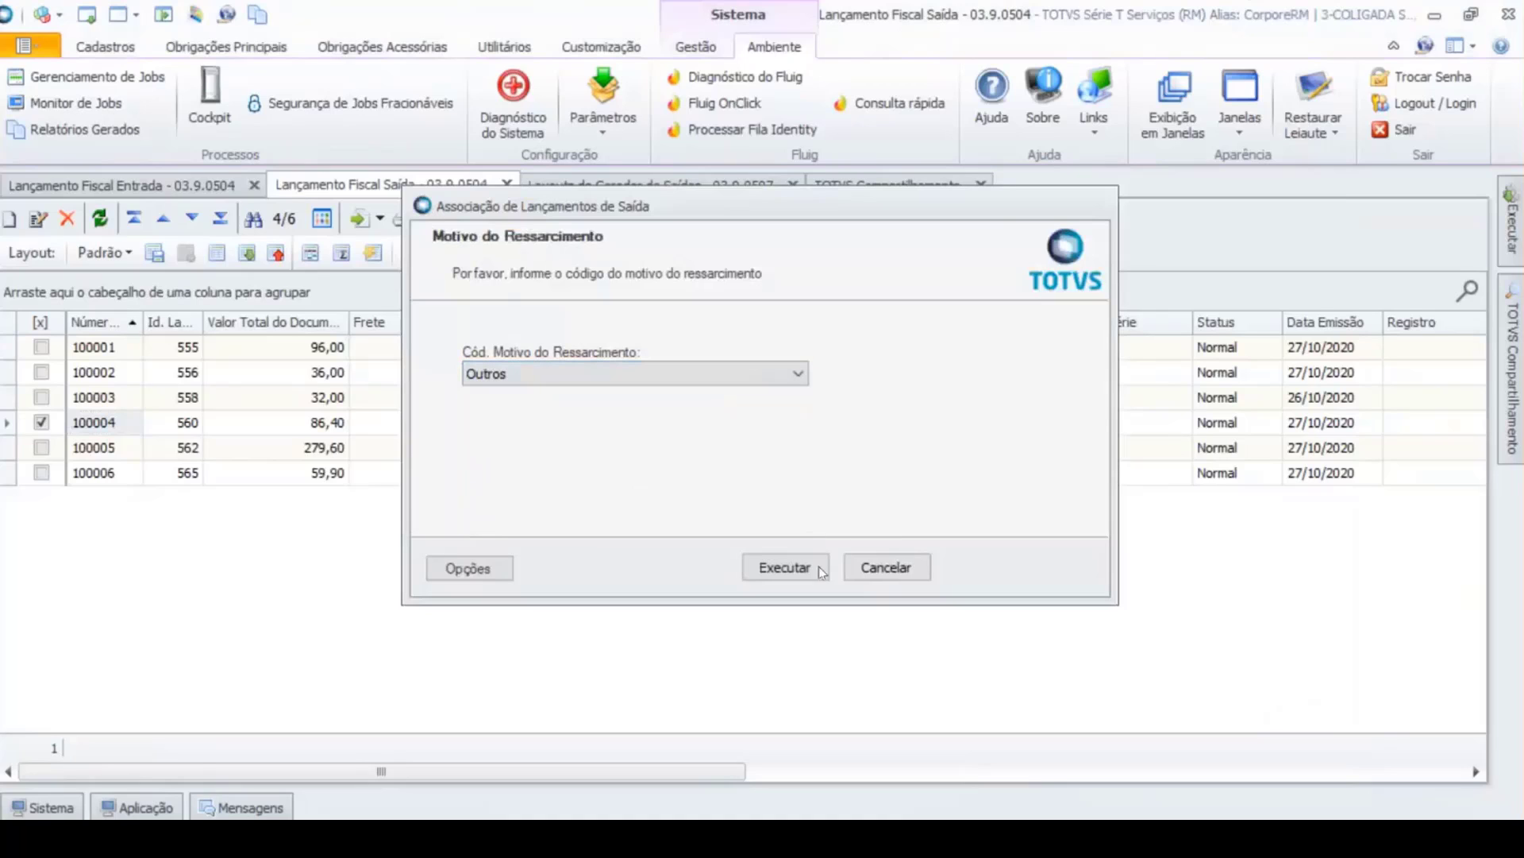
pyautogui.click(818, 565)
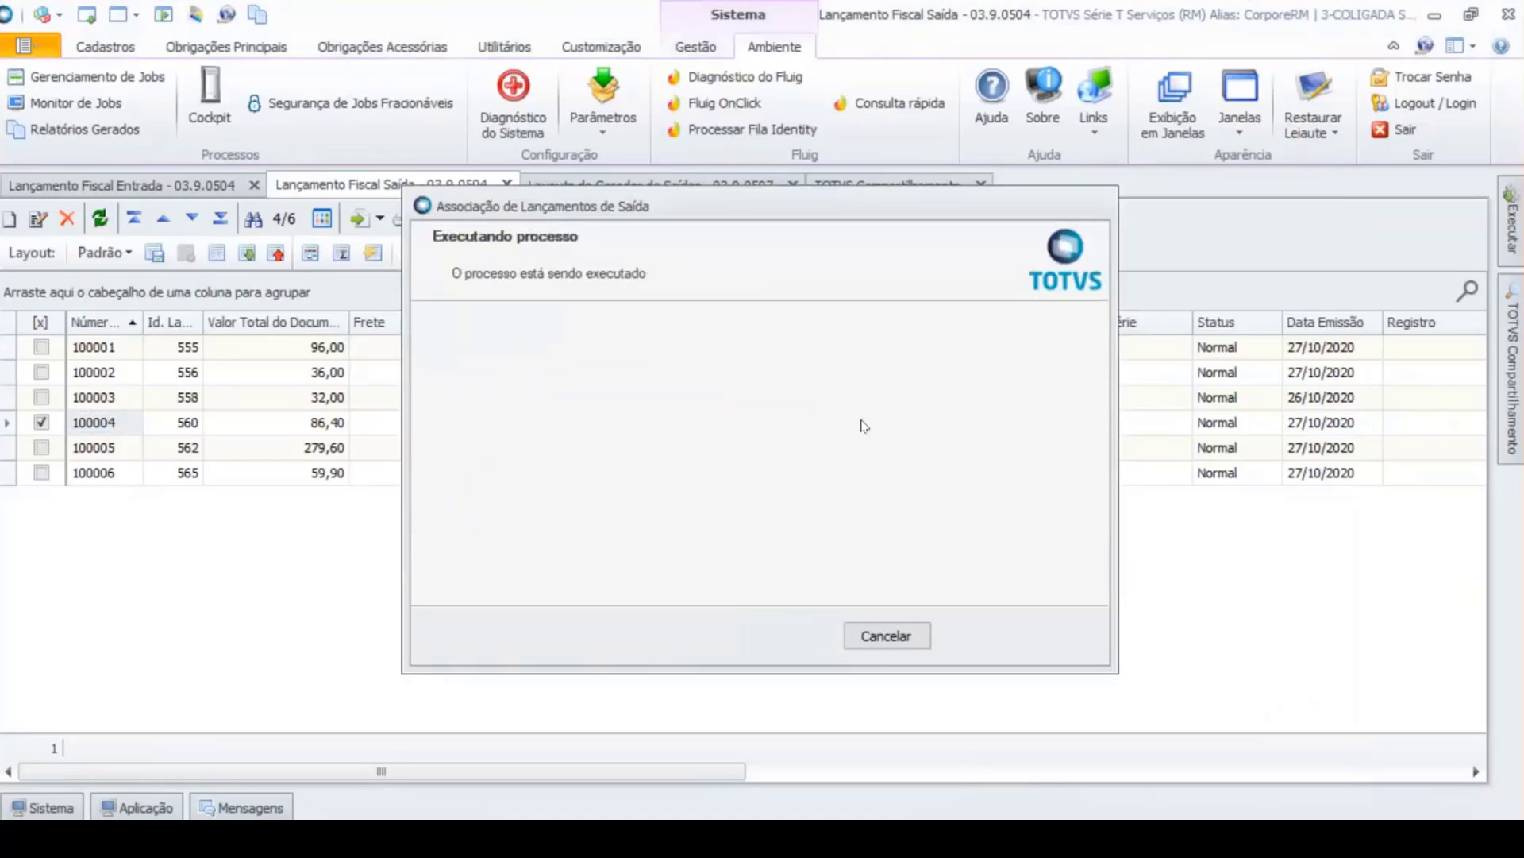
pyautogui.moveTo(795, 588); pyautogui.dragTo(1043, 588)
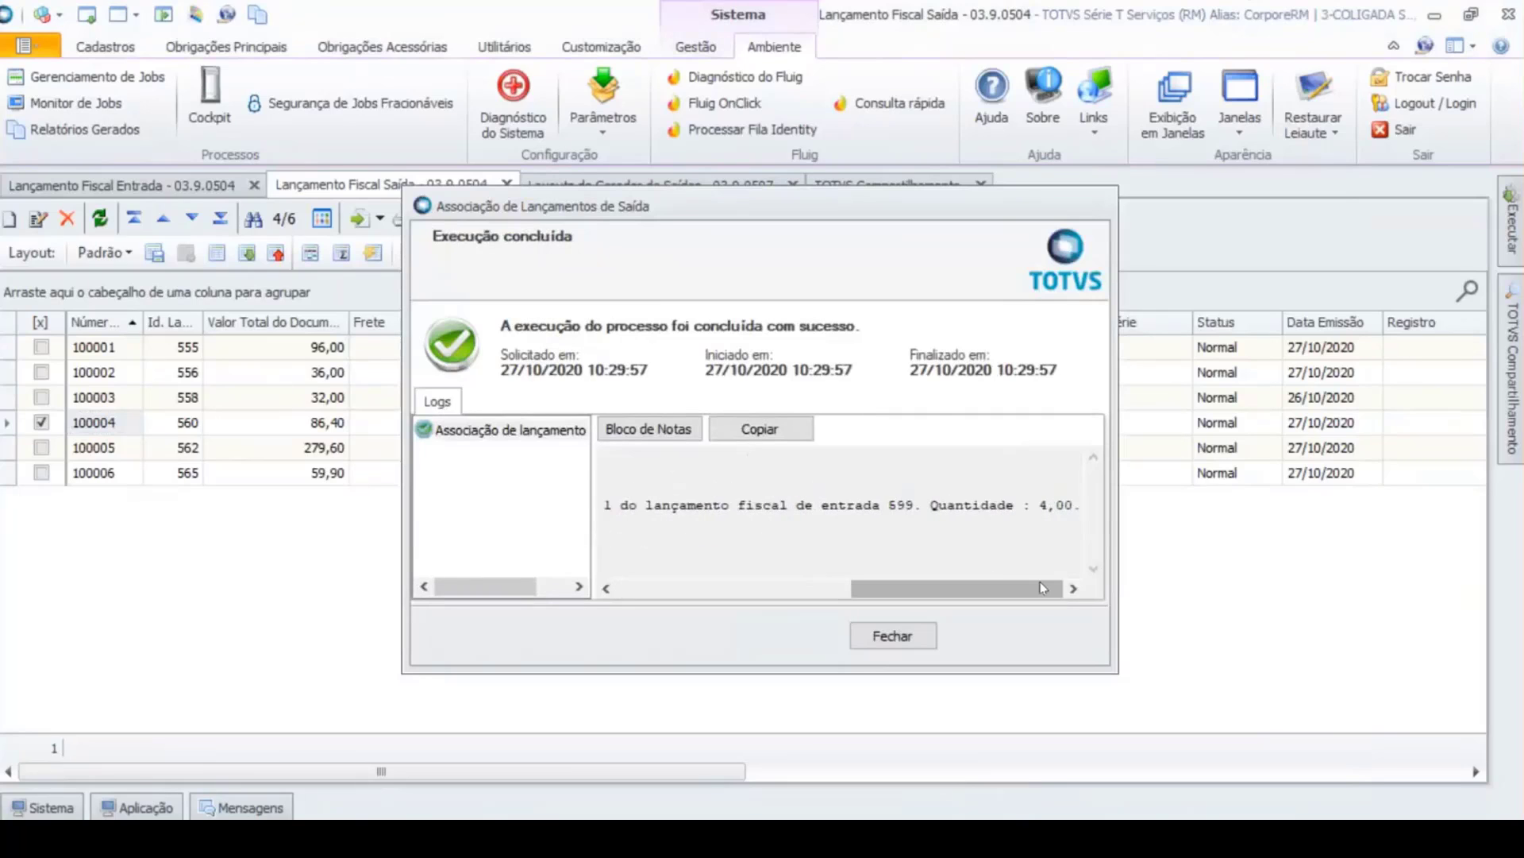
pyautogui.click(931, 636)
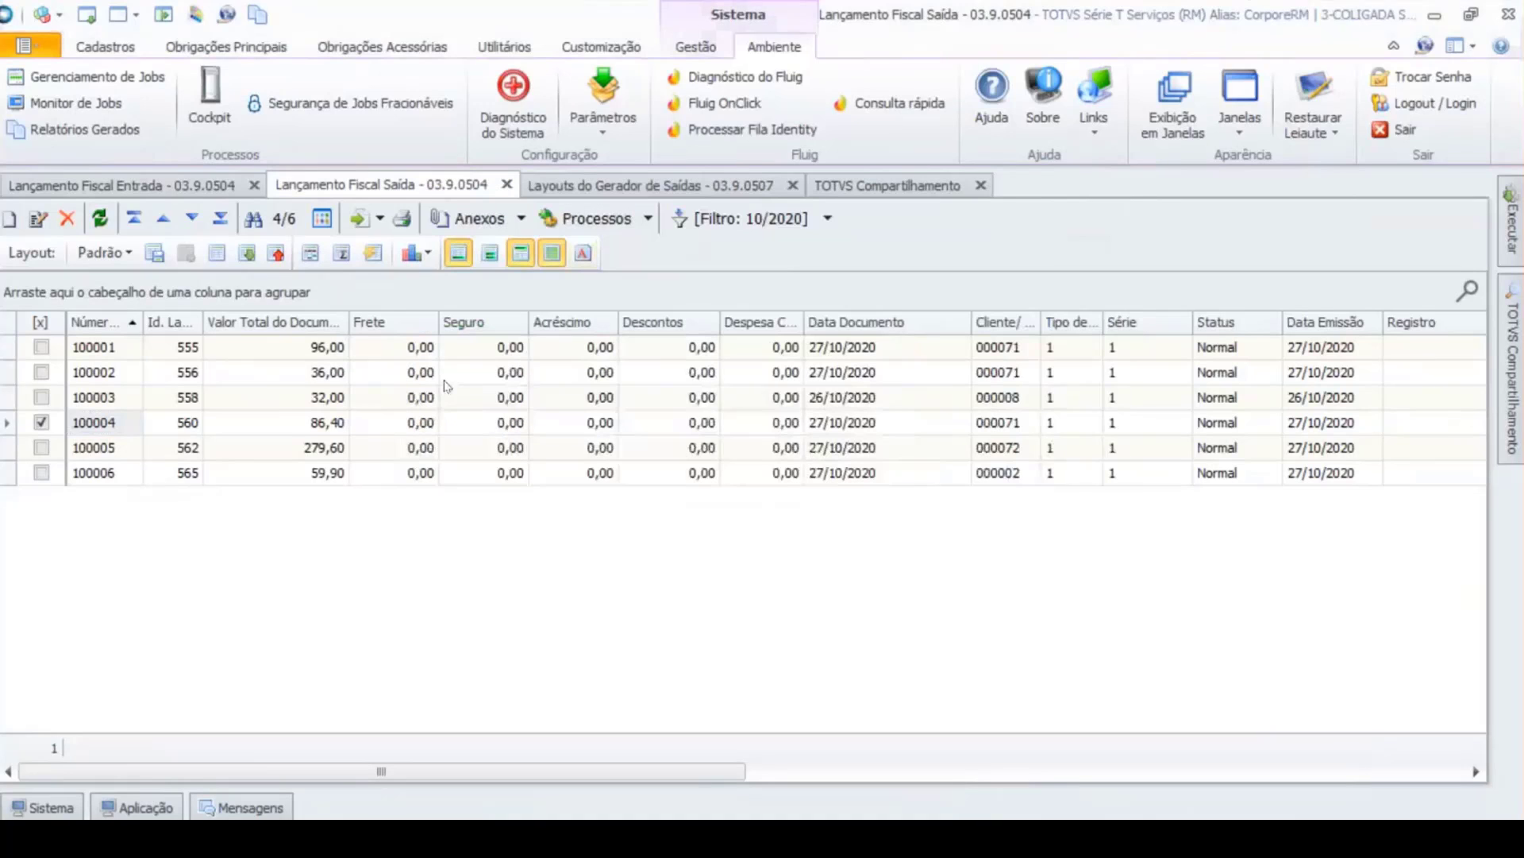
# Step: Run Geração de Saídas for the layout 14 - FISLAY0023 - ADRC-ST - Paraná, keeping the existing parameters
pyautogui.click(637, 191)
pyautogui.click(541, 223)
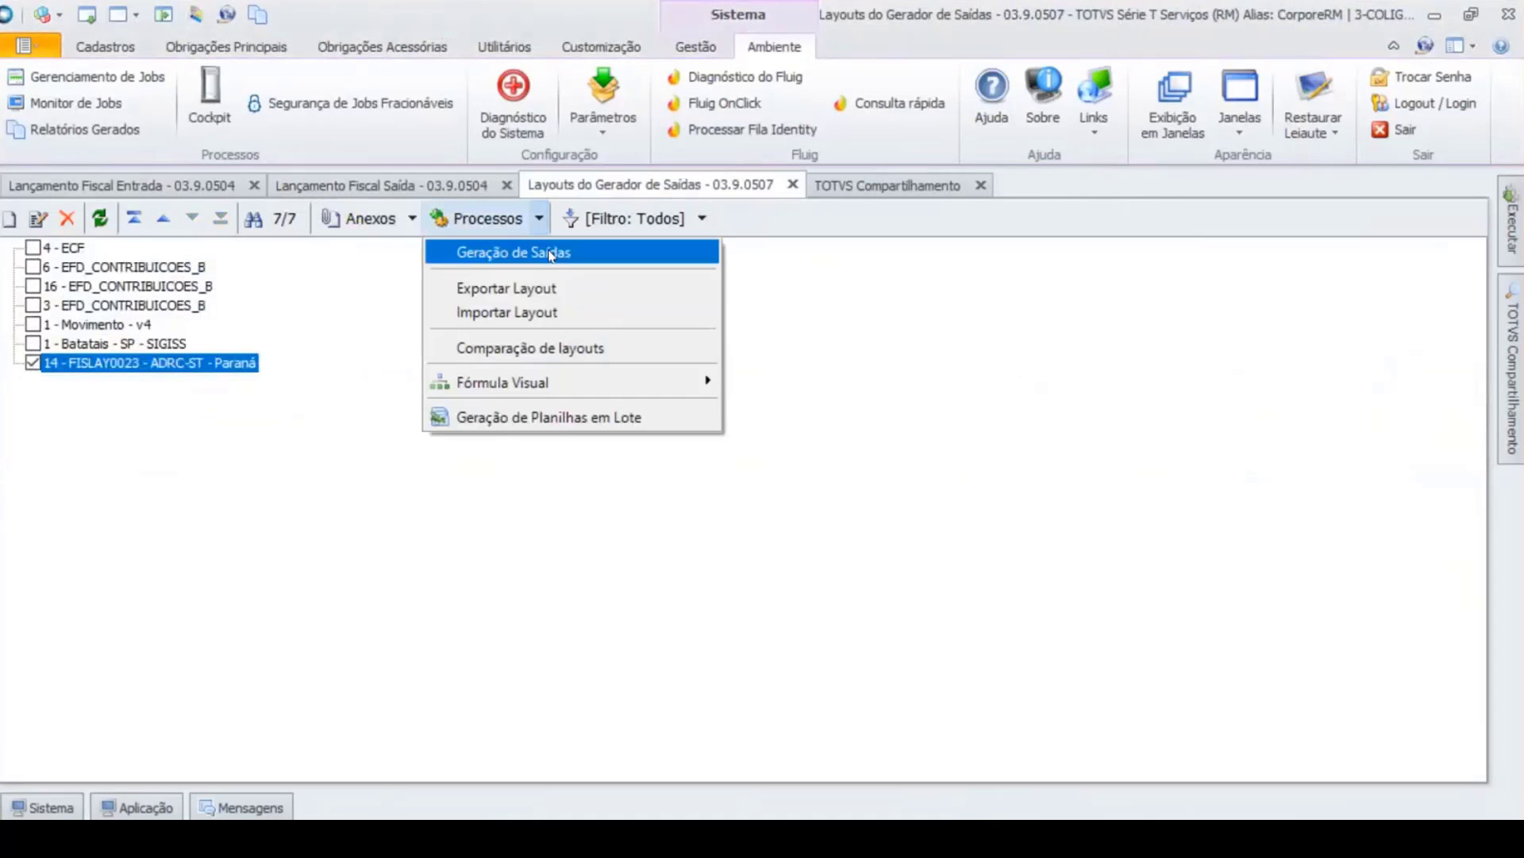
pyautogui.click(607, 262)
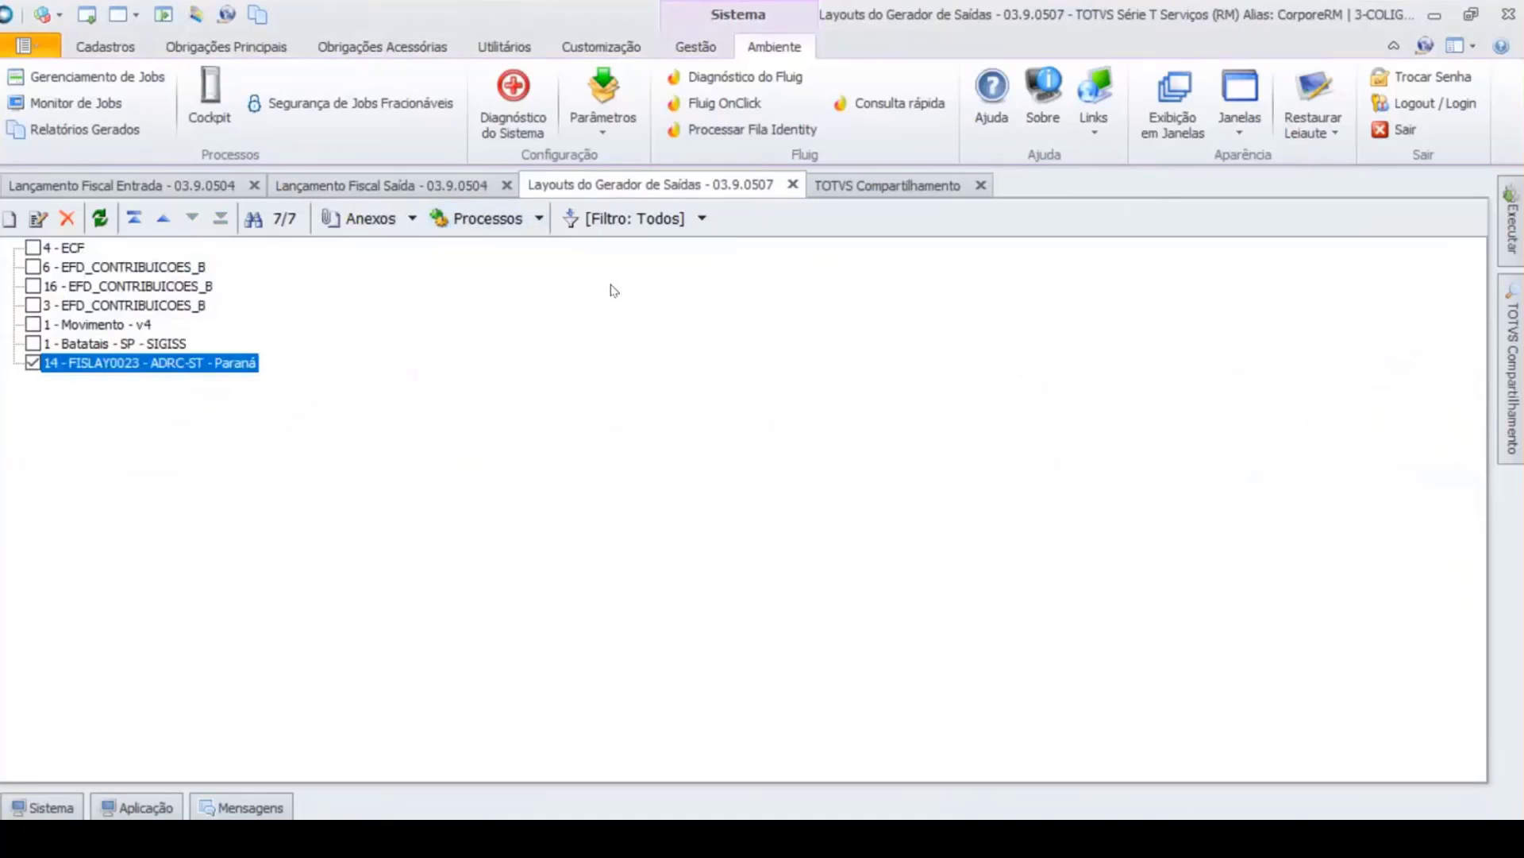
pyautogui.click(816, 594)
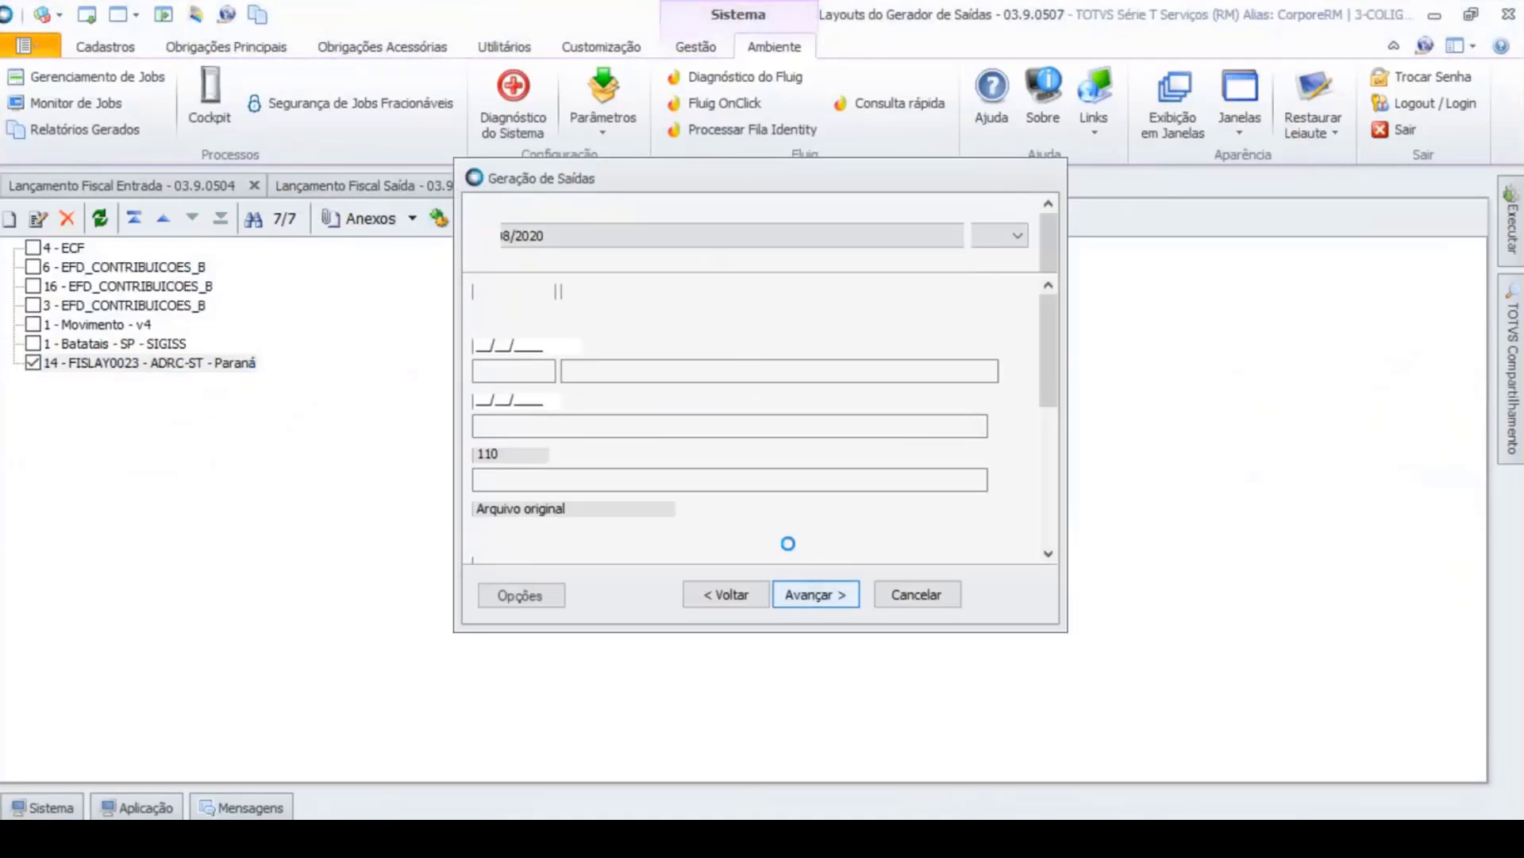
pyautogui.moveTo(1050, 330)
pyautogui.mouseDown()
pyautogui.moveTo(1050, 459)
pyautogui.moveTo(1050, 325)
pyautogui.mouseUp()
pyautogui.click(858, 594)
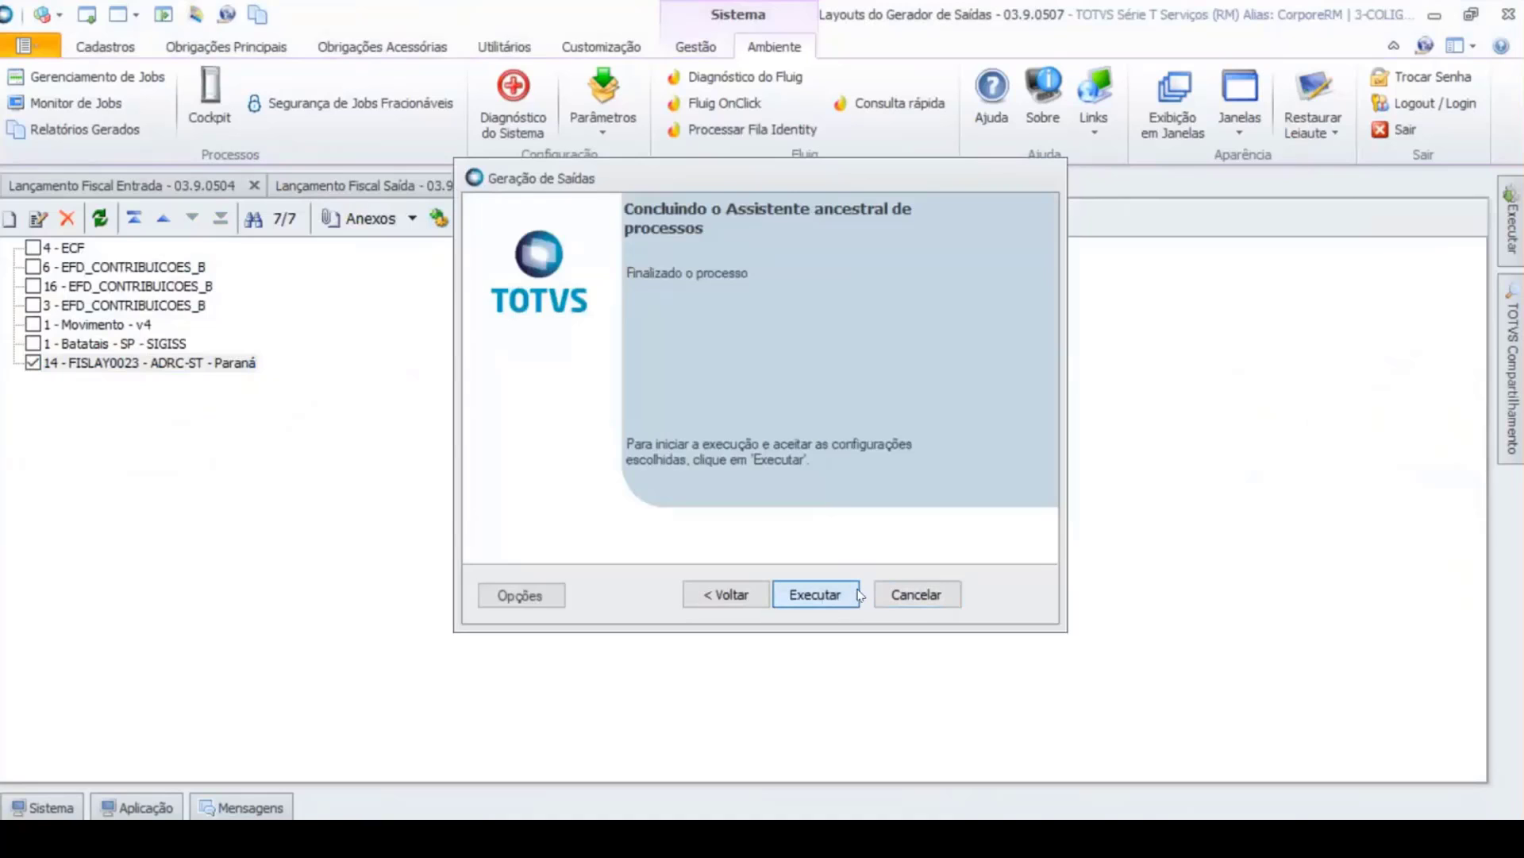
pyautogui.click(821, 594)
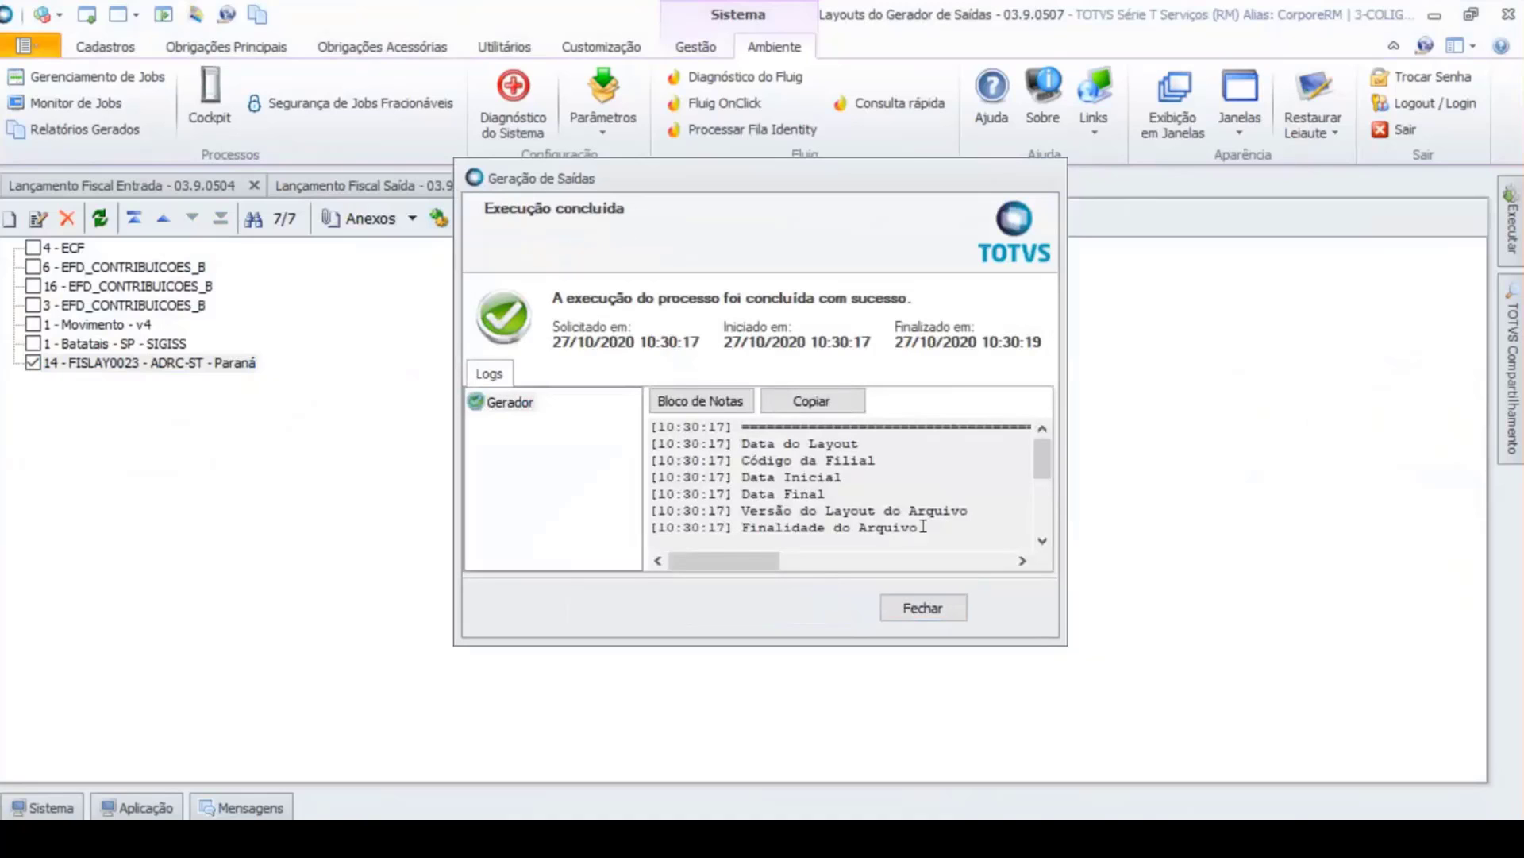
pyautogui.click(961, 603)
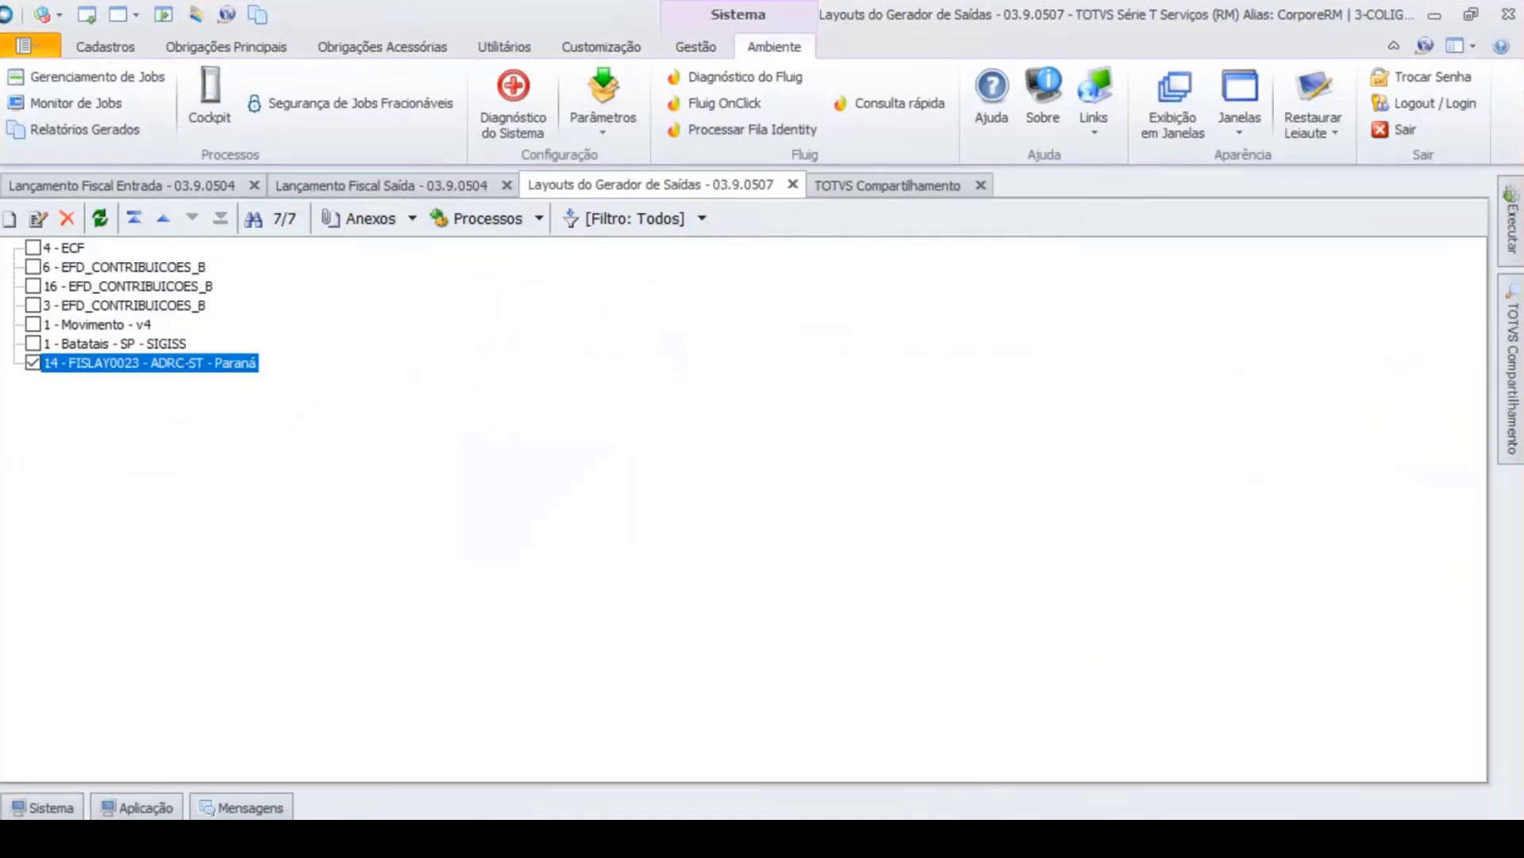
# Step: Switch to File Explorer and open ADRC_ST-20201027103019.txt from the Saidas folder in Notepad++
pyautogui.click(191, 715)
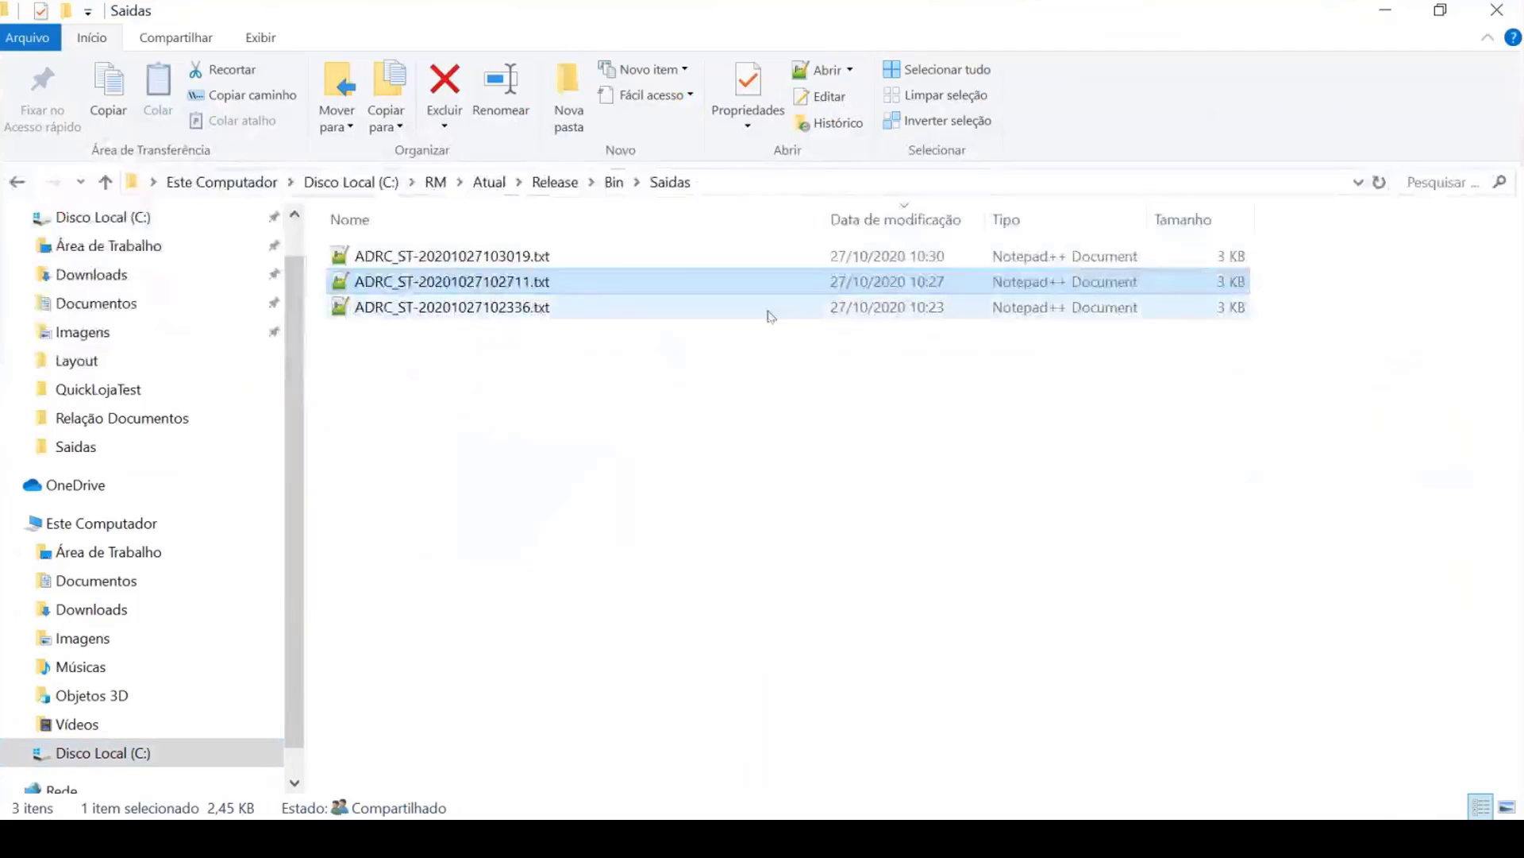
pyautogui.click(762, 255)
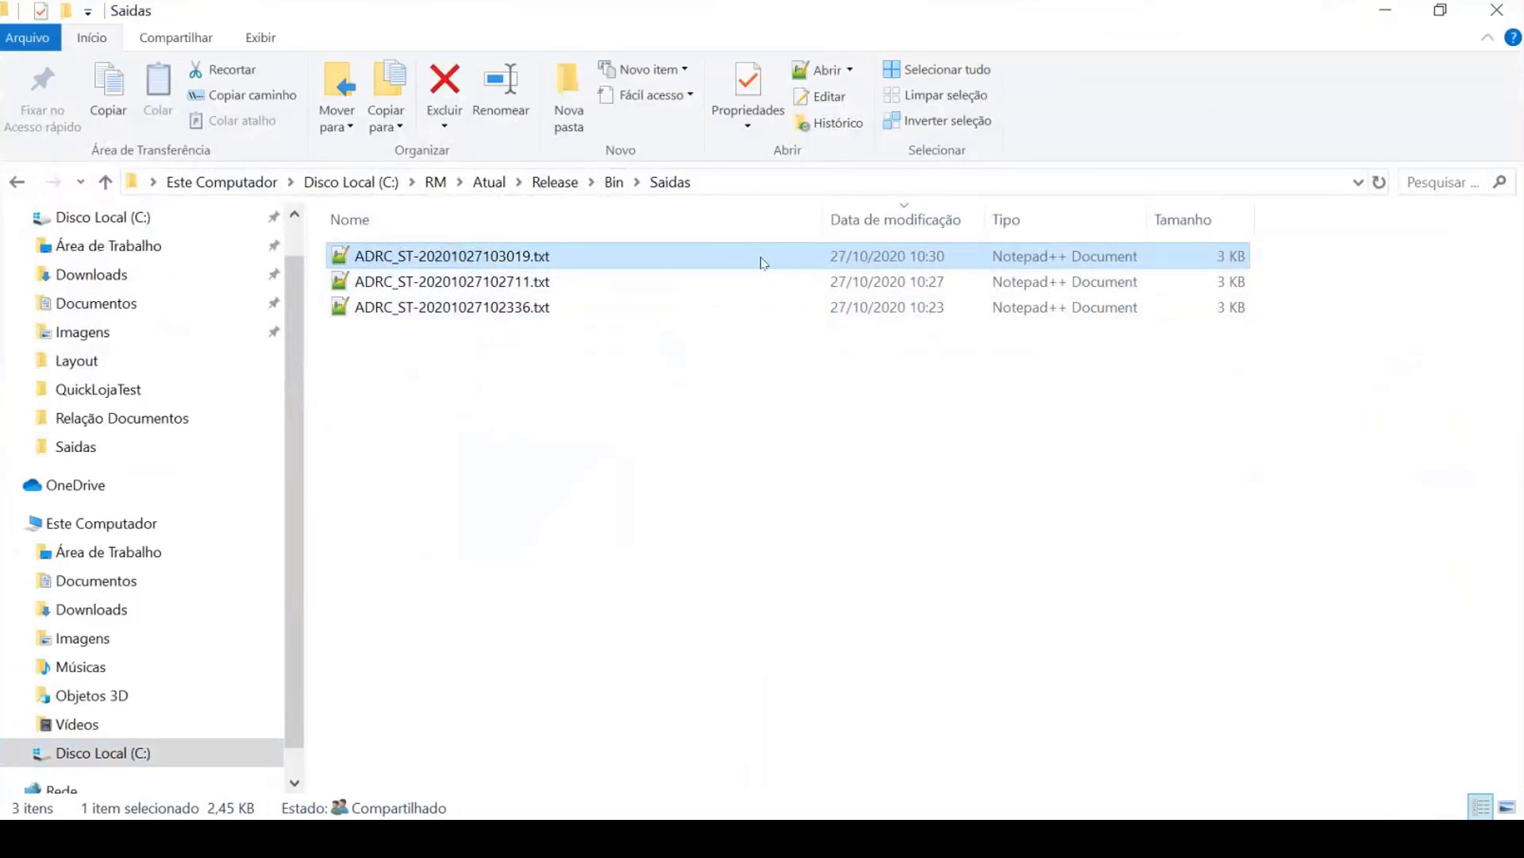
pyautogui.doubleClick(713, 263)
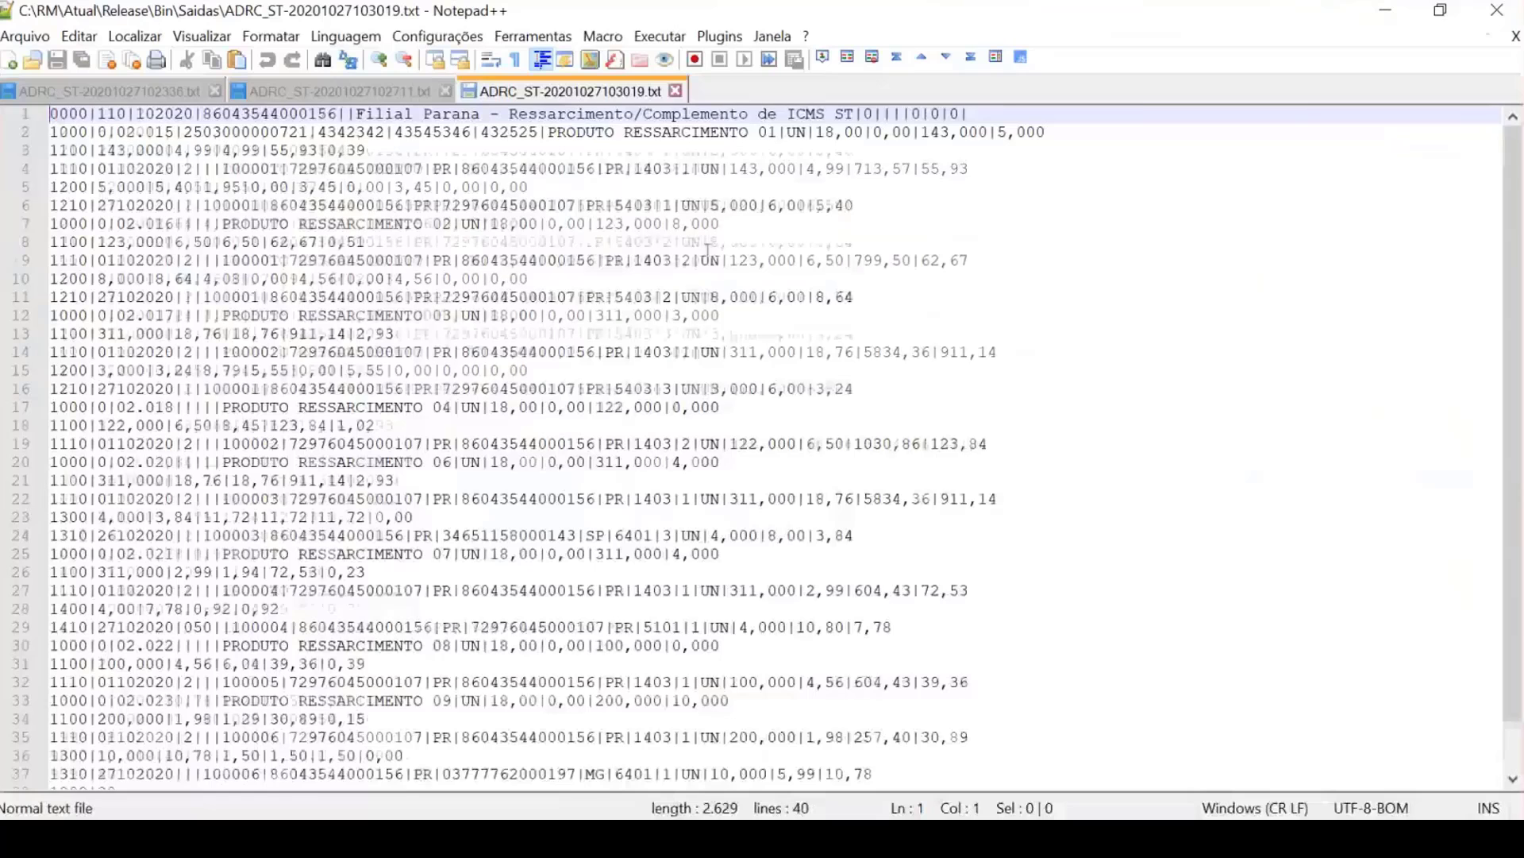
# Step: Examine the PRODUTO RESSARCIMENTO 07 records in the generated file, highlighting the 1410 record of document 100004 and the product's 1100 record
pyautogui.scroll(-1, 119, 516)
pyautogui.moveTo(49, 554)
pyautogui.mouseDown()
pyautogui.moveTo(935, 548)
pyautogui.moveTo(939, 564)
pyautogui.moveTo(37, 566)
pyautogui.mouseUp()
pyautogui.click(944, 564)
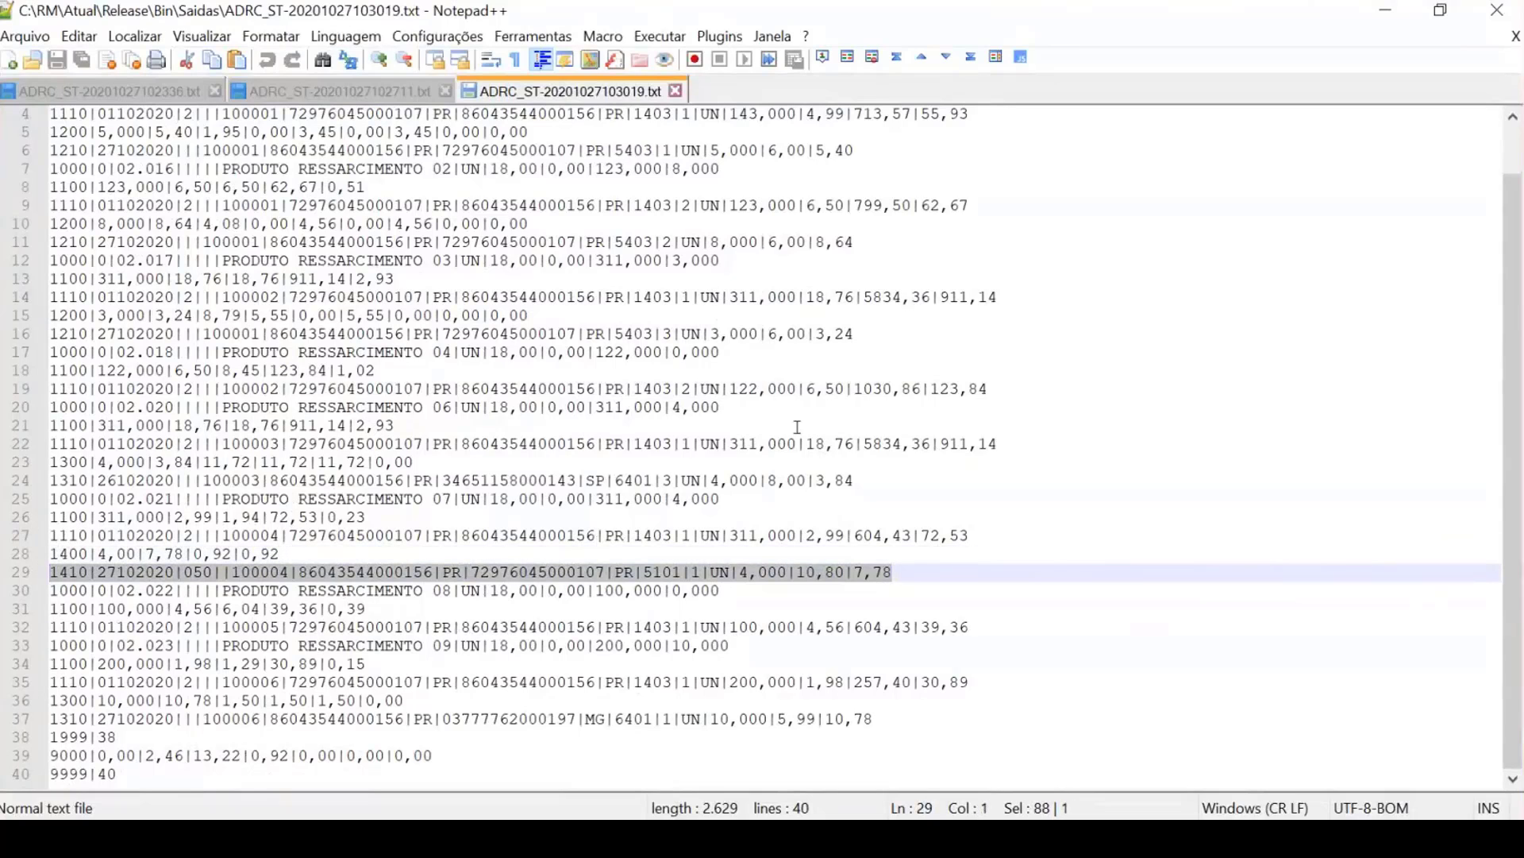
pyautogui.click(96, 535)
pyautogui.moveTo(49, 516); pyautogui.dragTo(373, 517)
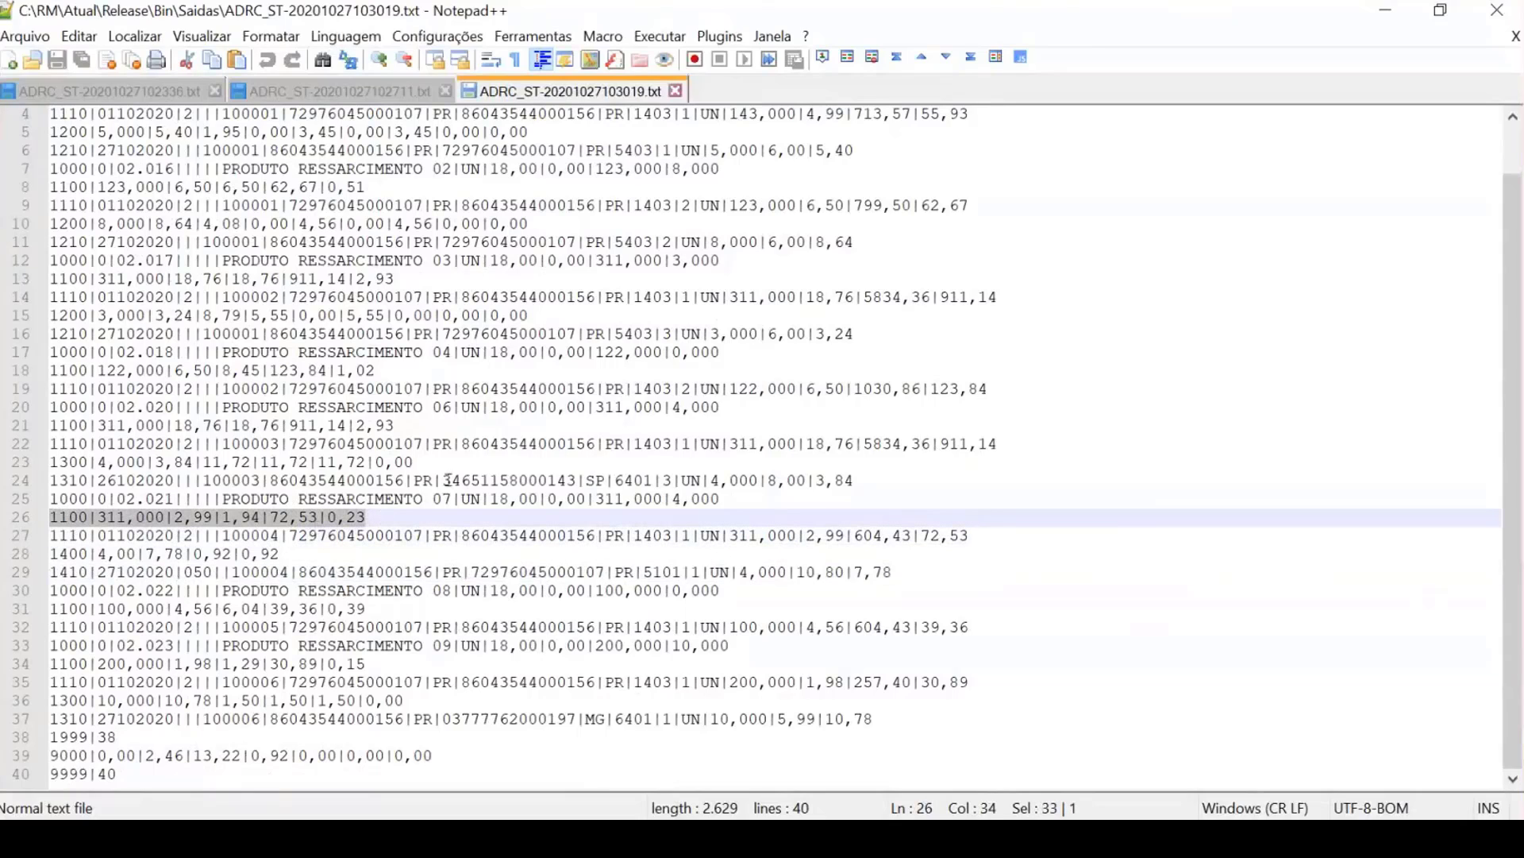
# Step: Minimize Notepad++, switch back to TOTVS RM and select document 100005 in the Lançamento Fiscal Saída list
pyautogui.click(1394, 12)
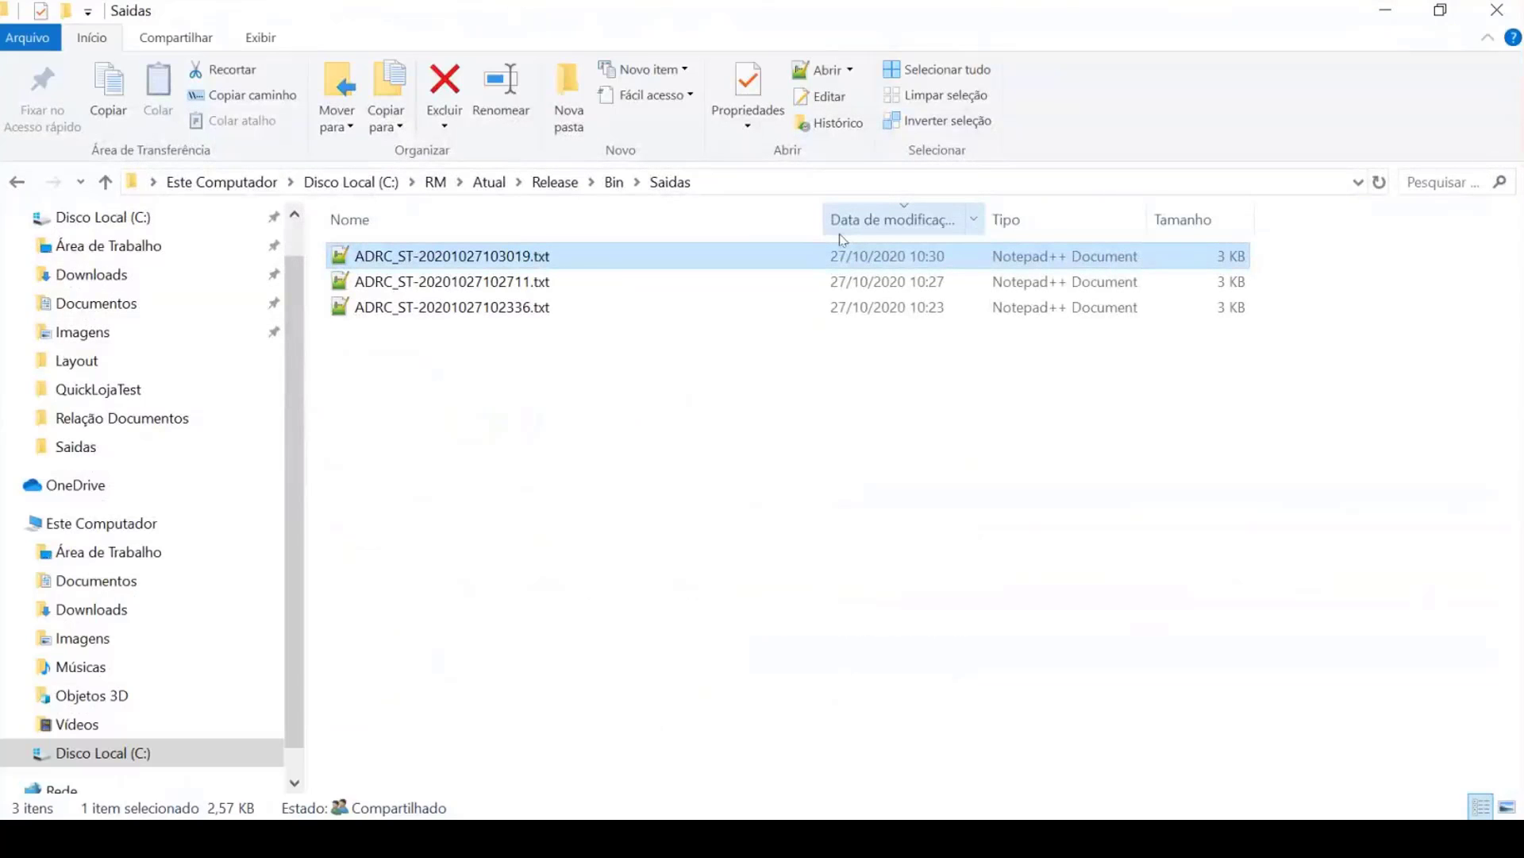
pyautogui.click(746, 508)
pyautogui.hotkey('alt', 'Tab')
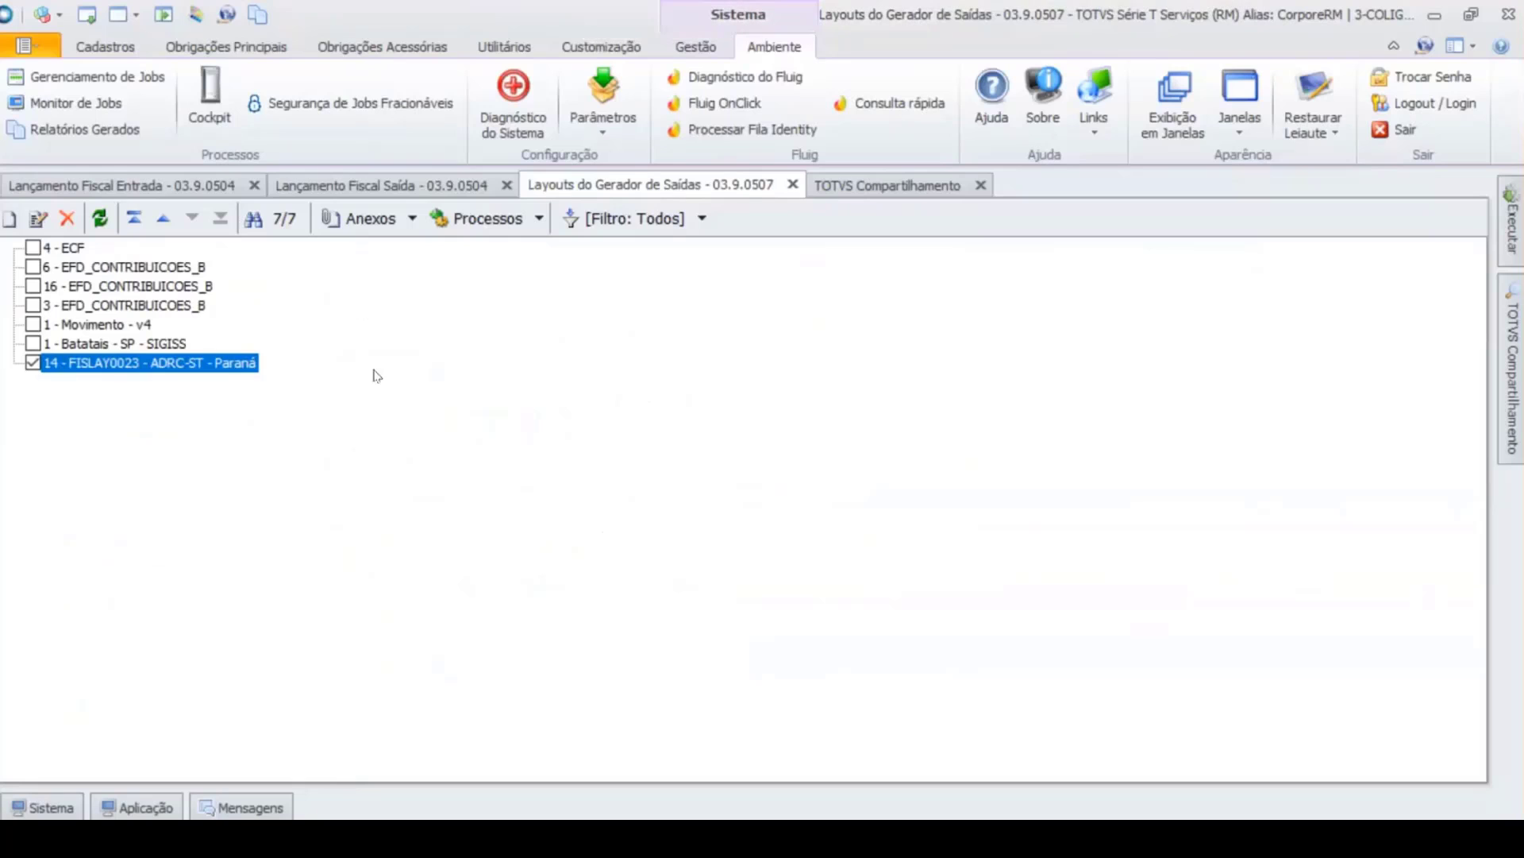
pyautogui.click(421, 185)
pyautogui.click(41, 422)
pyautogui.click(41, 423)
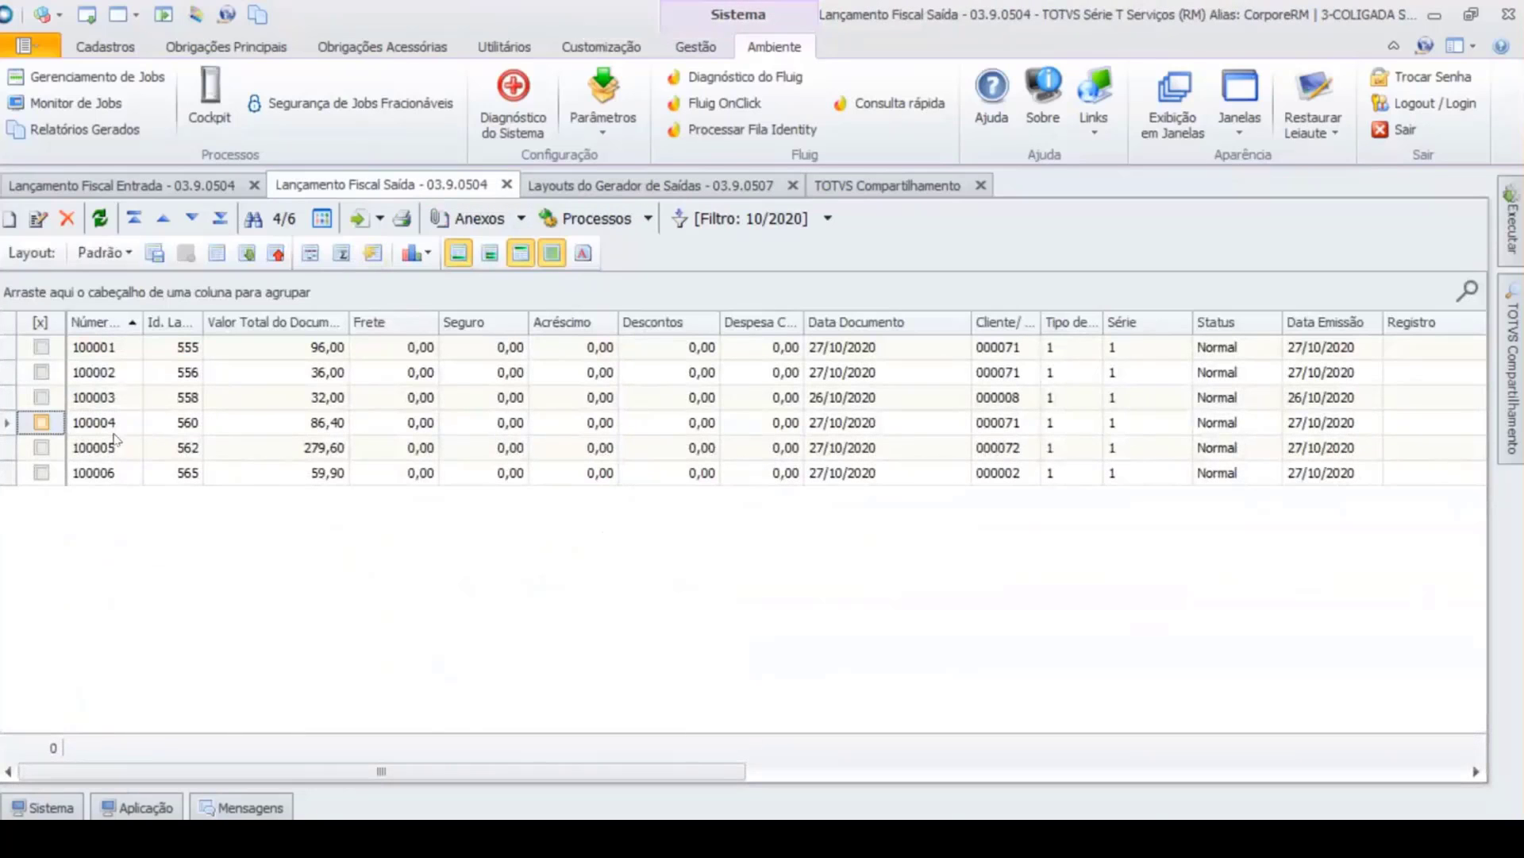
pyautogui.press('Down')
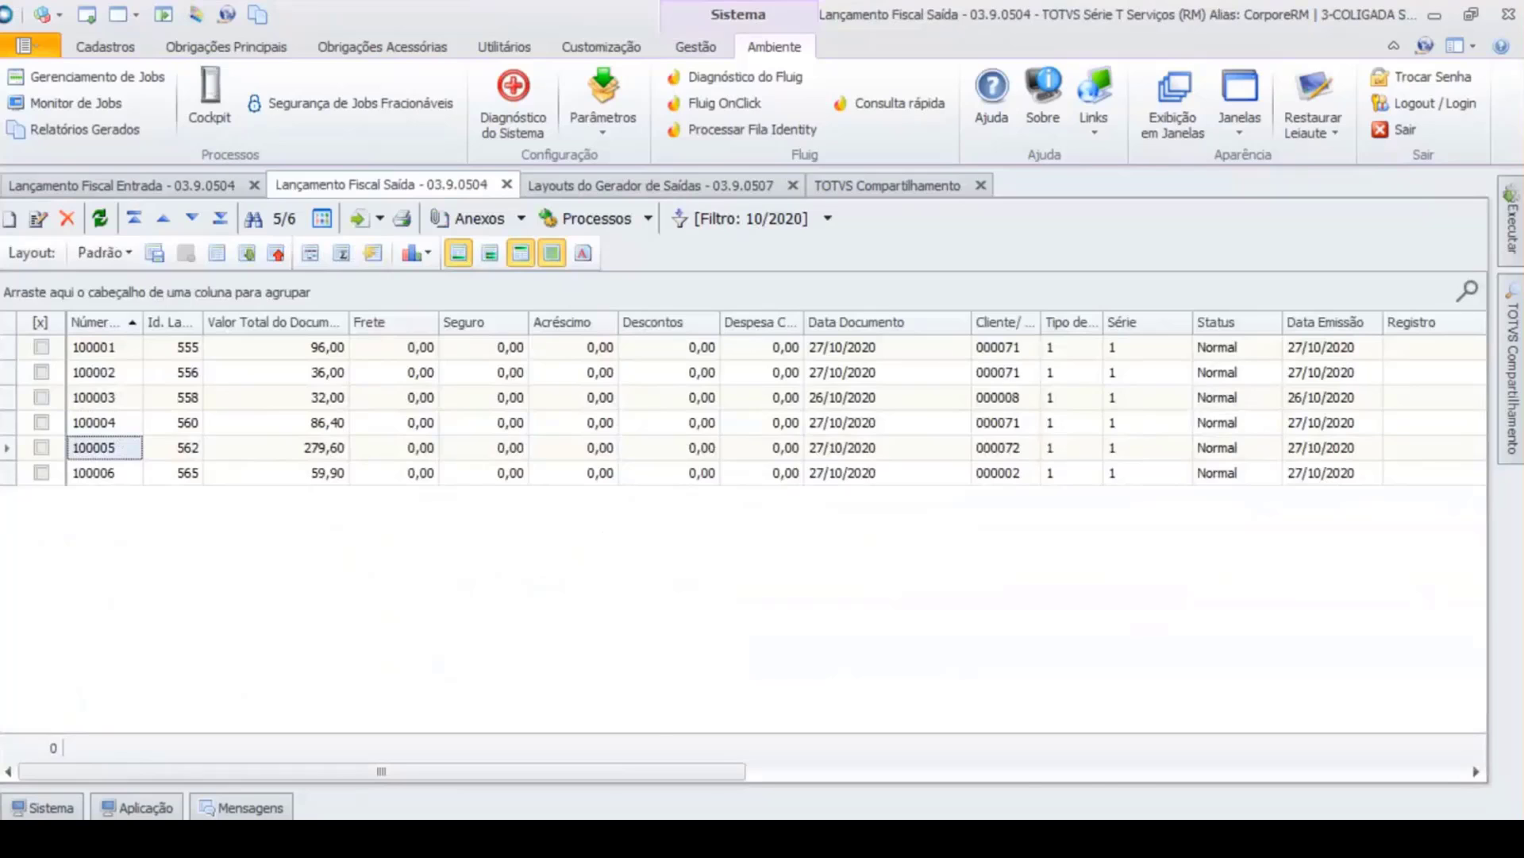
# Step: Switch to the TDN documentation in the browser, open Registro 1510 from the ADRC-ST layout diagram and highlight its Regime Simplificado client rule
pyautogui.hotkey('alt', 'Tab')
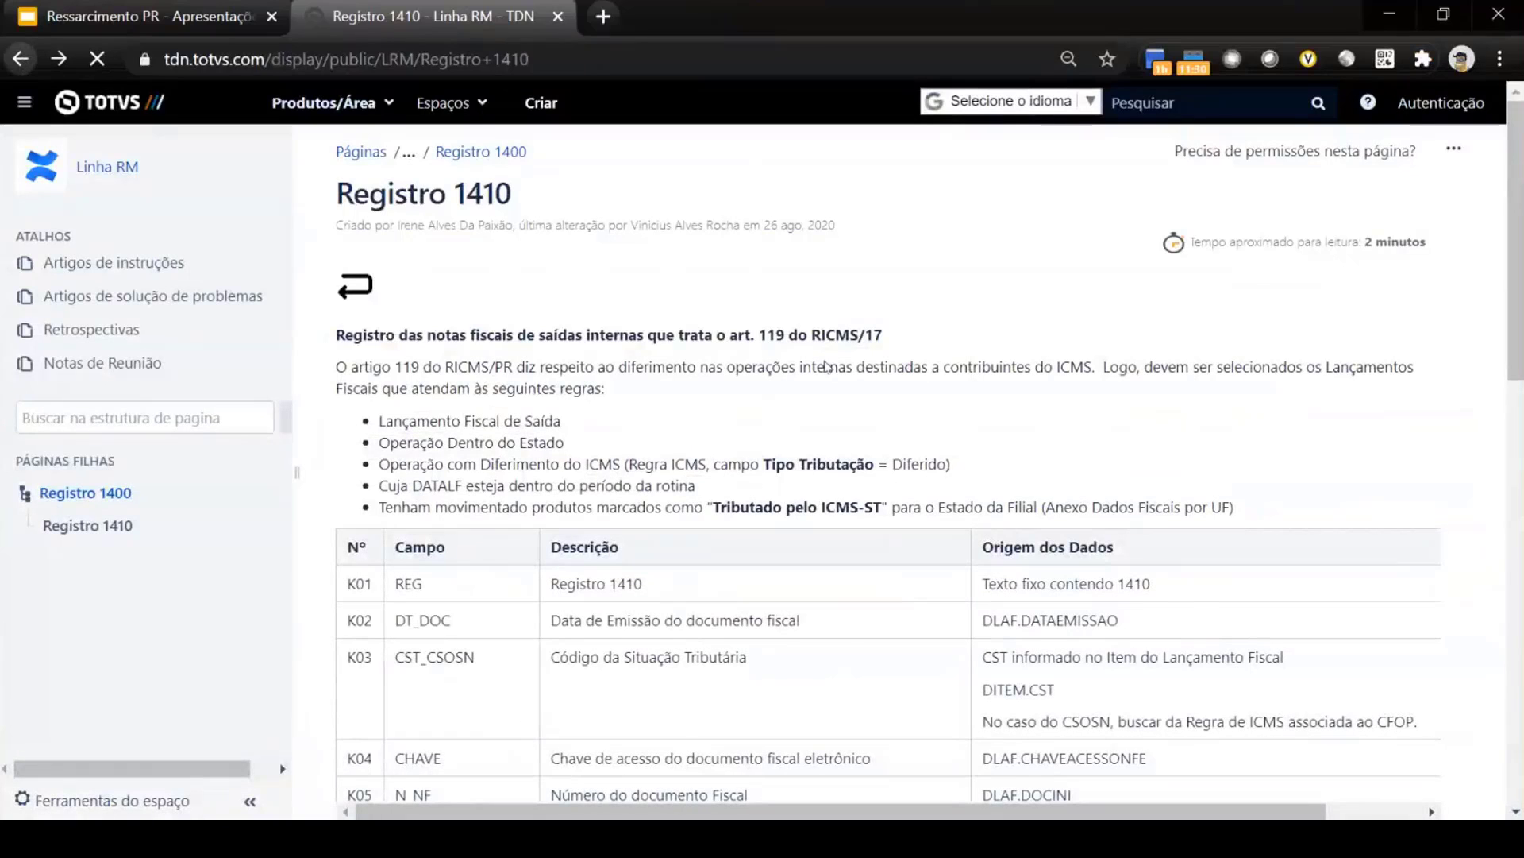
pyautogui.hotkey('alt', 'Left')
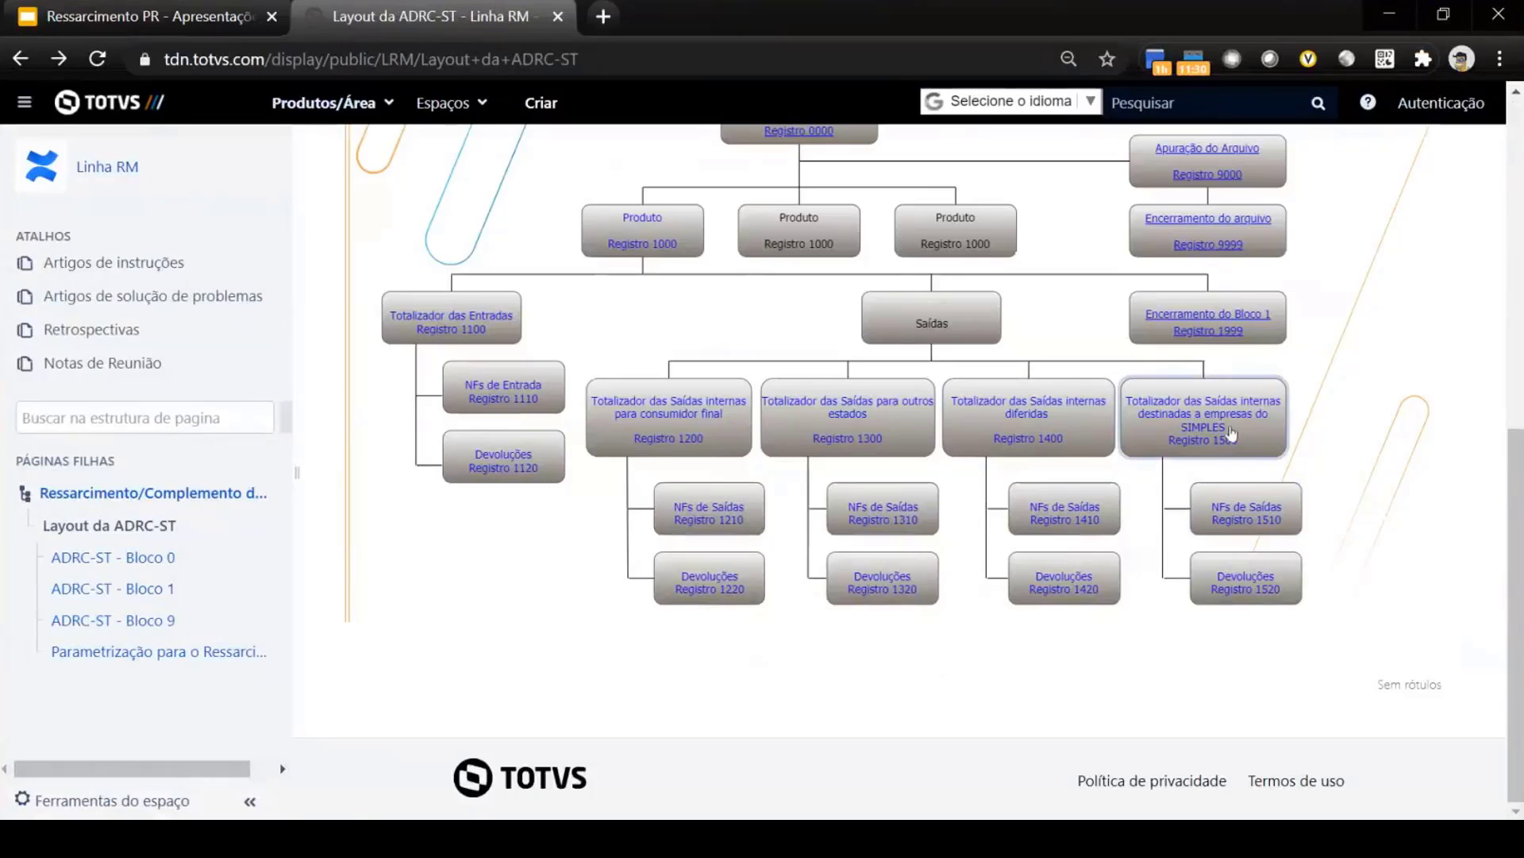
pyautogui.click(1282, 514)
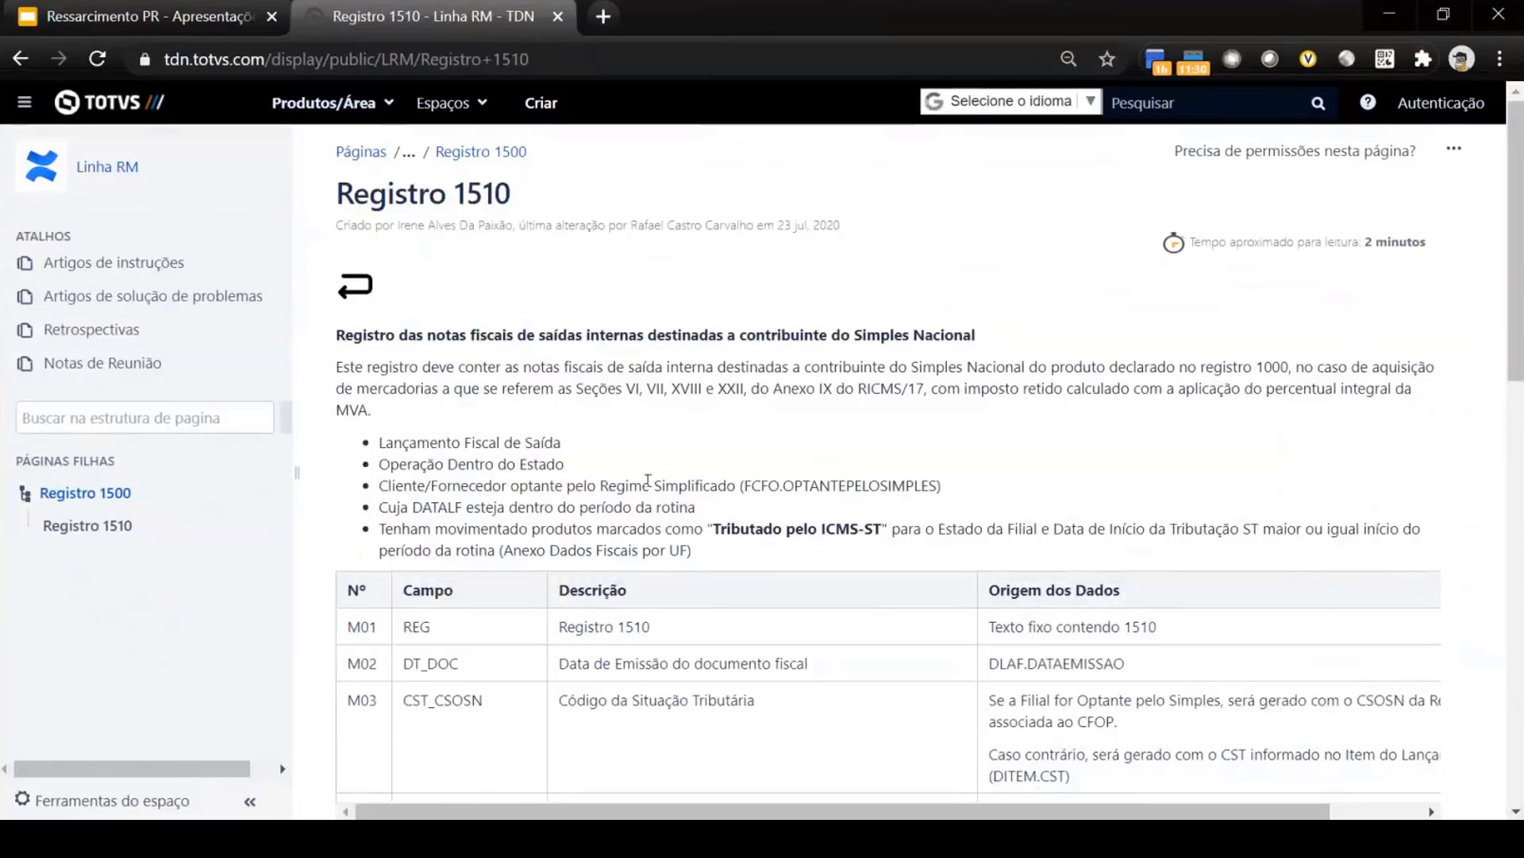
pyautogui.moveTo(378, 486); pyautogui.dragTo(727, 485)
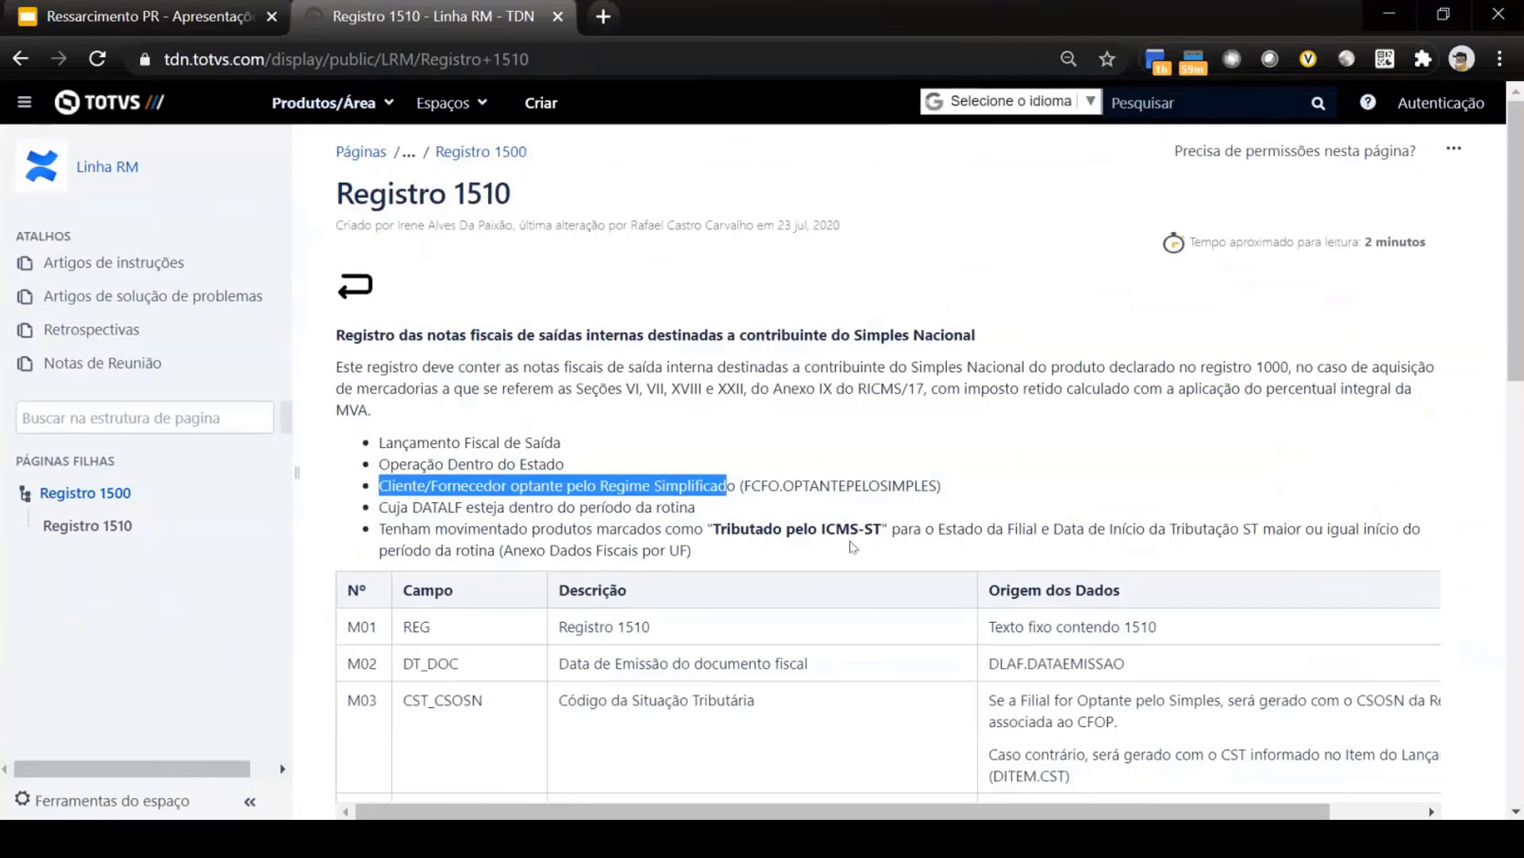
# Step: Read through the Registro 1510 field table, including the formula for VL_UNIT_ITEM, and return to the selection rules
pyautogui.scroll(-8, 843, 528)
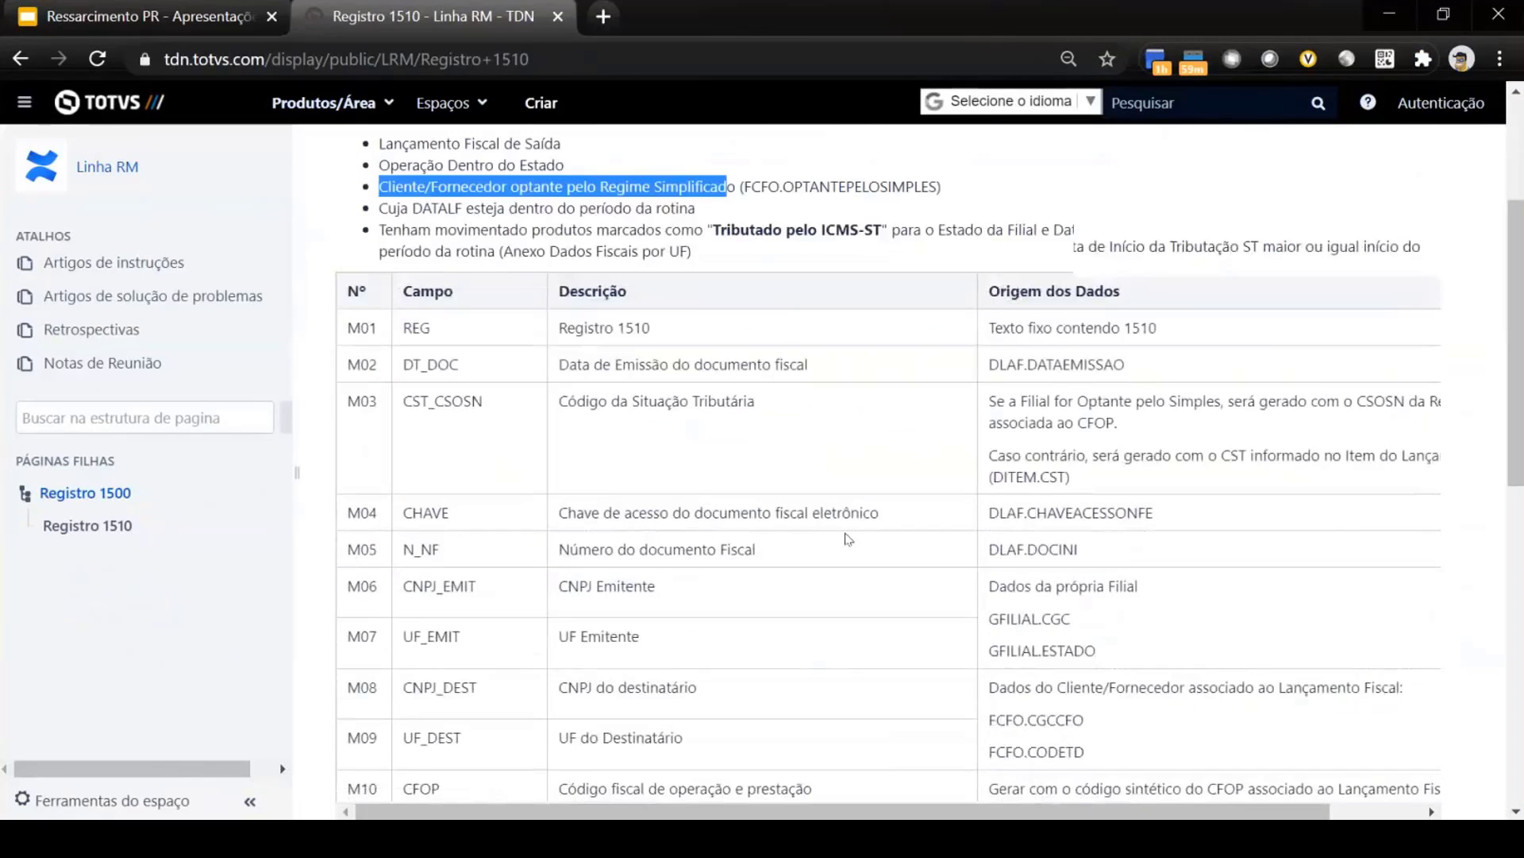
pyautogui.scroll(-3, 1037, 403)
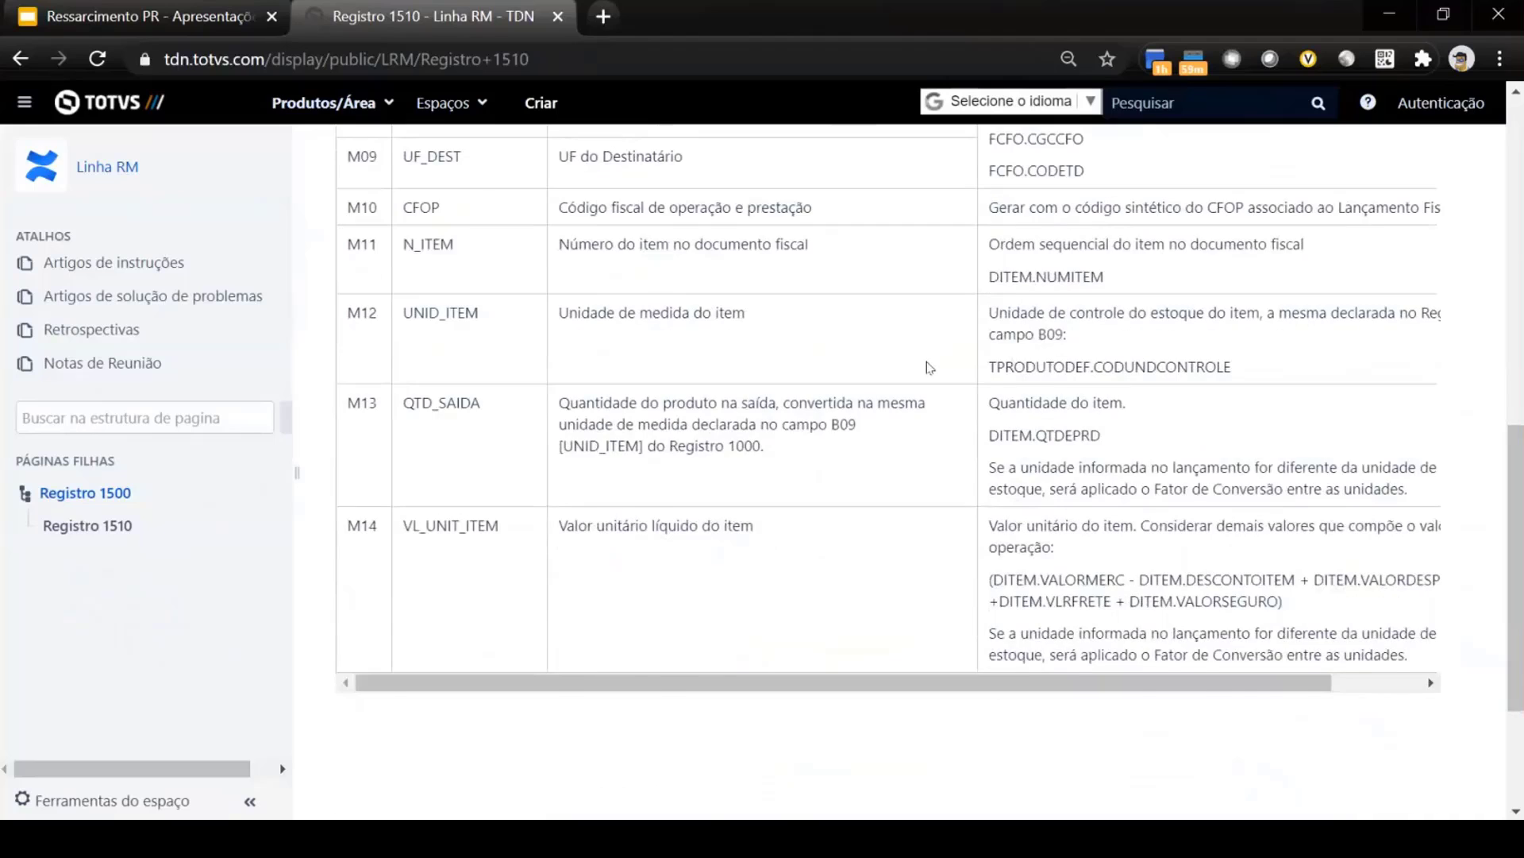
pyautogui.scroll(9, 888, 378)
pyautogui.scroll(-9, 1033, 389)
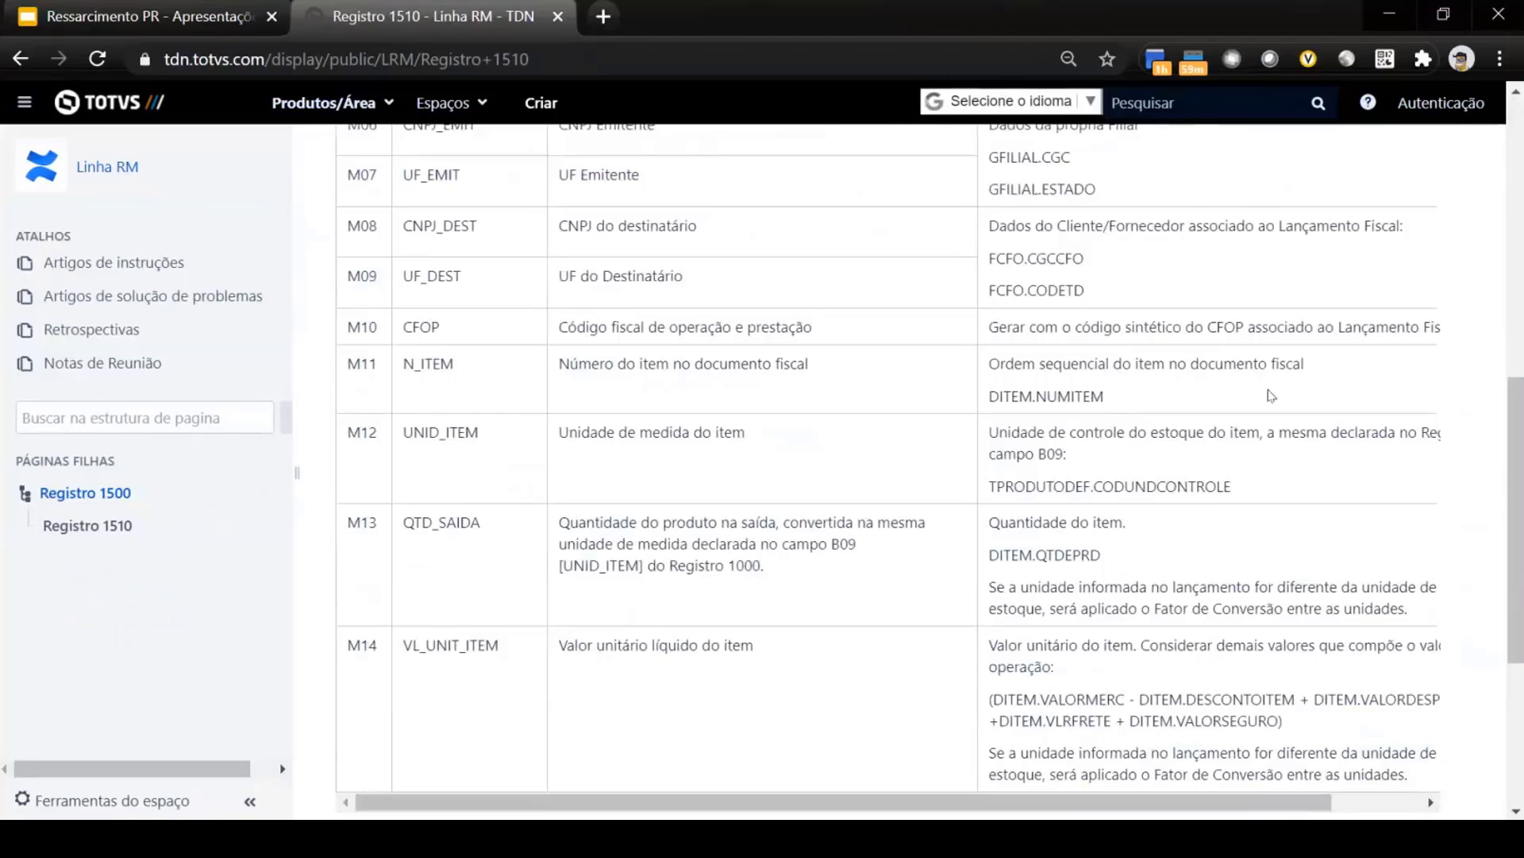
pyautogui.scroll(-1, 1270, 395)
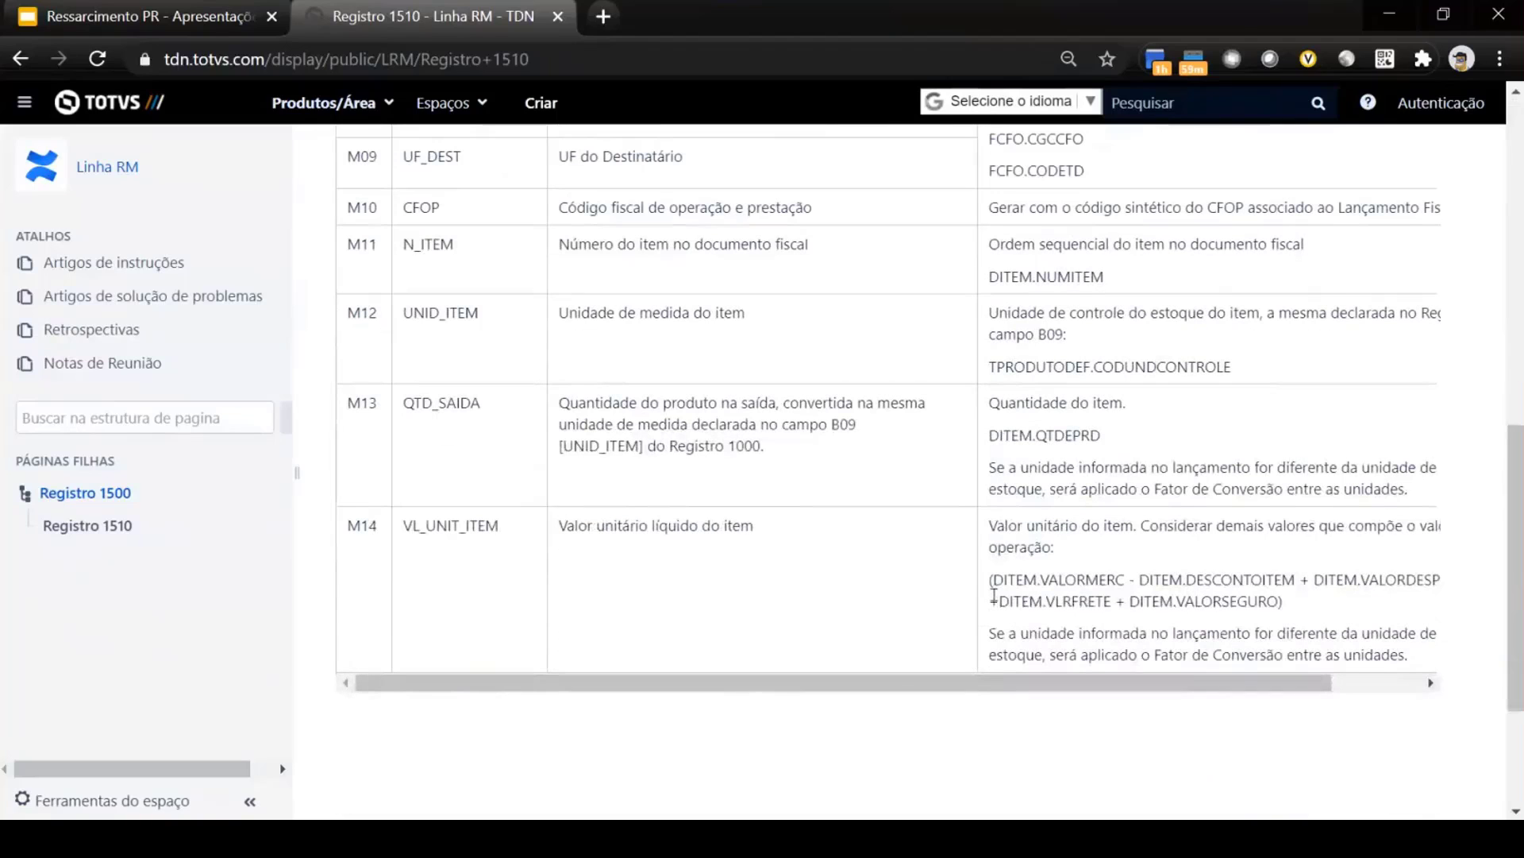
pyautogui.moveTo(989, 580); pyautogui.dragTo(1314, 602)
pyautogui.click(1085, 490)
pyautogui.scroll(5, 561, 231)
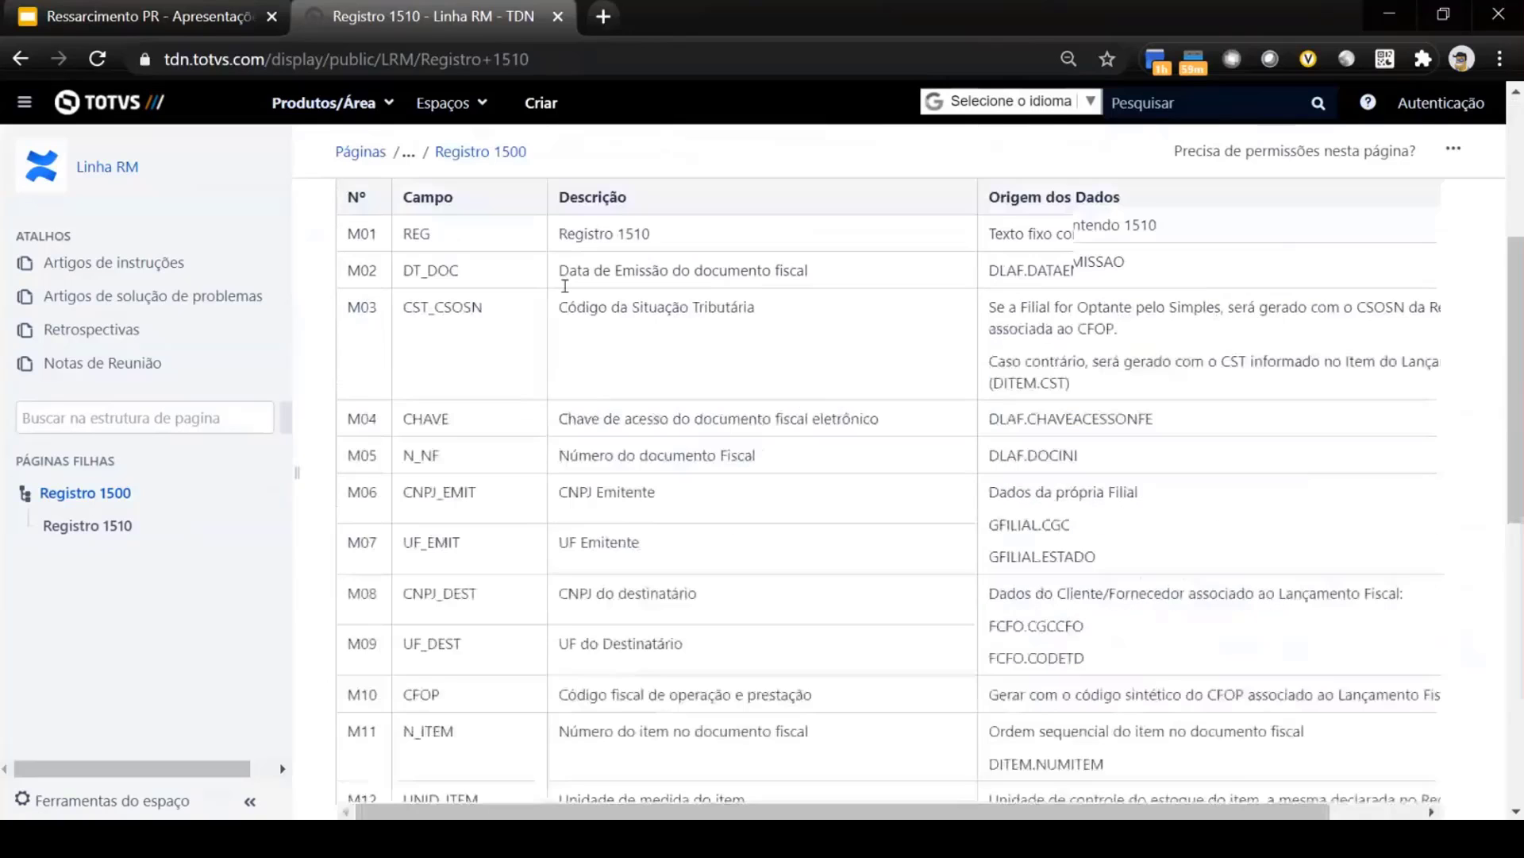
pyautogui.scroll(5, 565, 286)
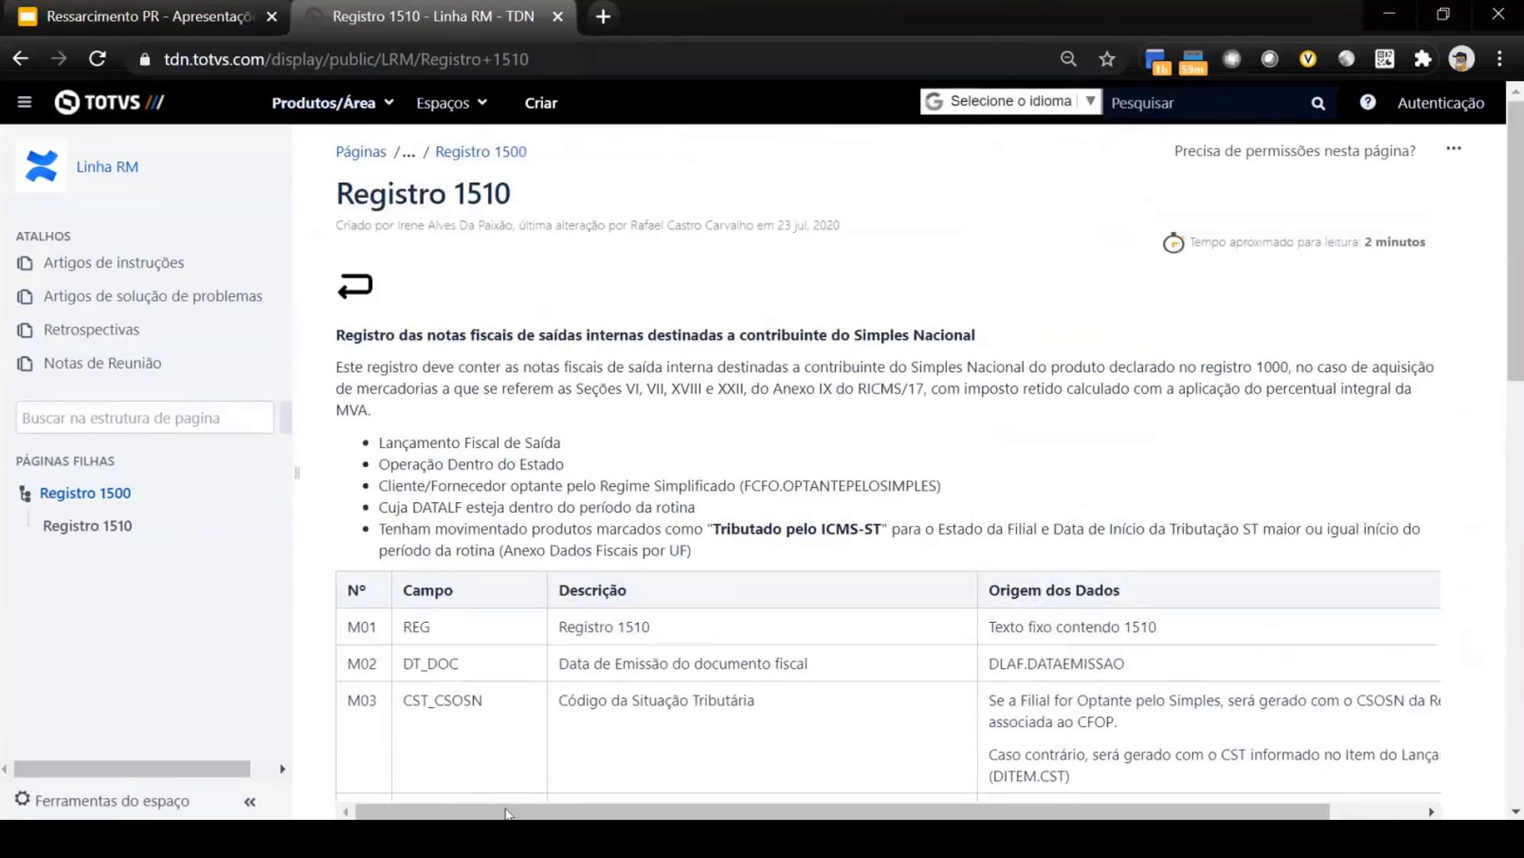
# Step: Switch to TOTVS RM, open incoming document 100005 and view the item under its tax situation 1.403.06
pyautogui.hotkey('alt', 'Tab')
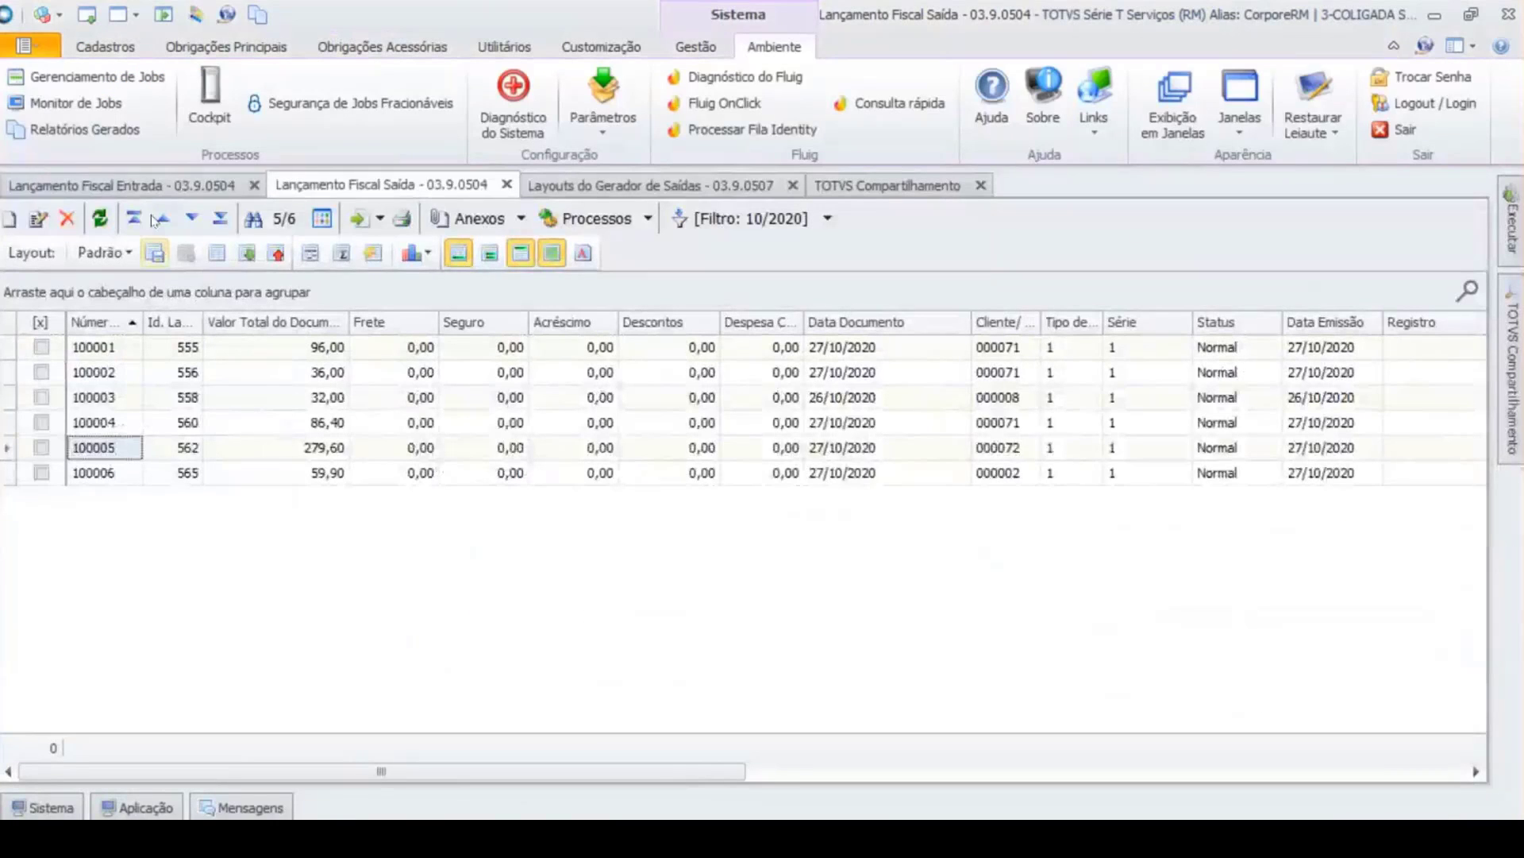
pyautogui.click(149, 186)
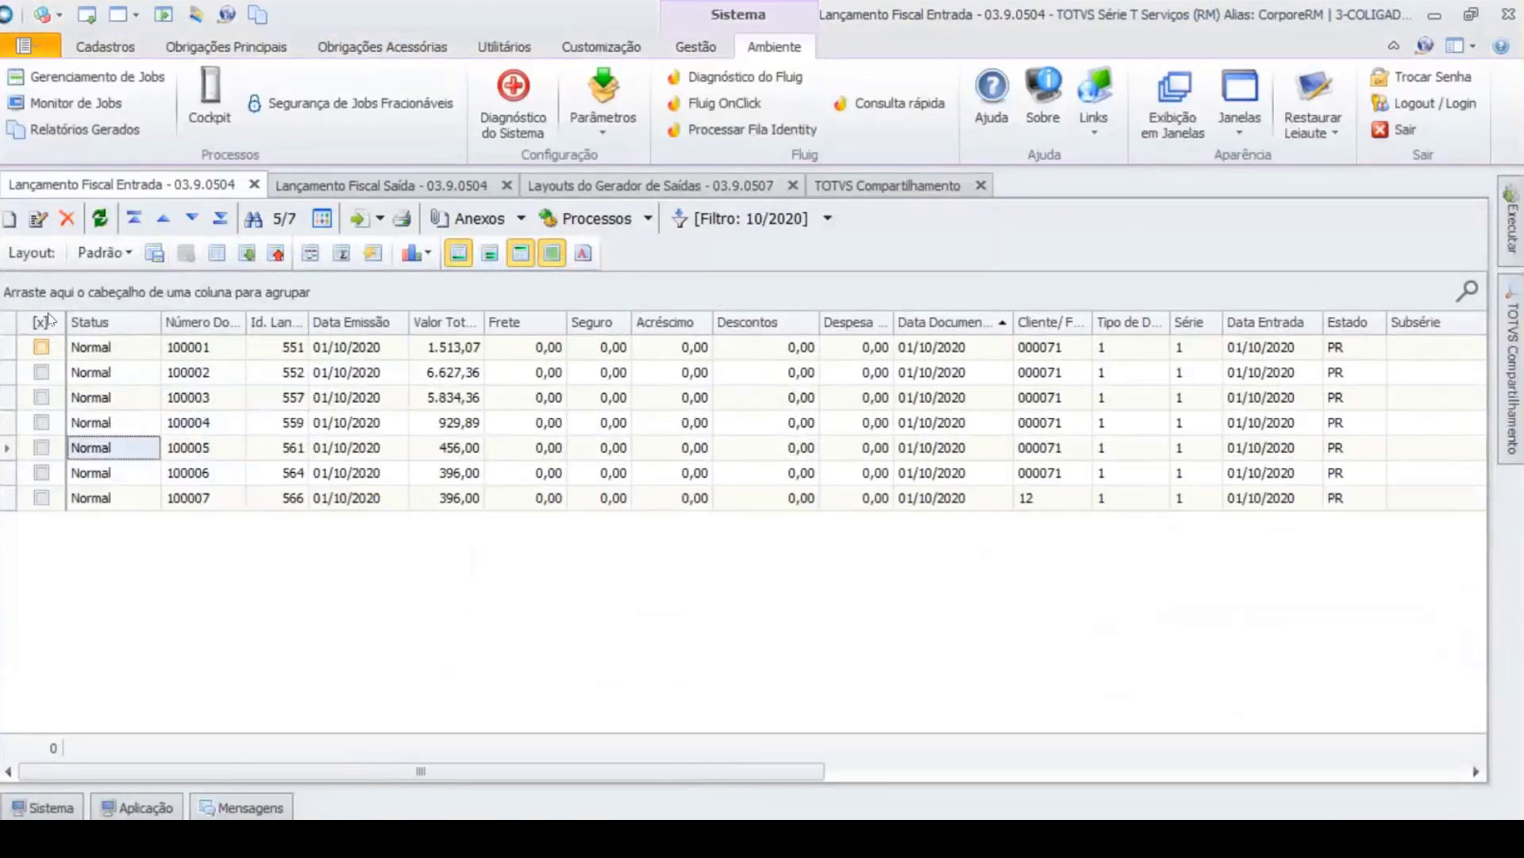
pyautogui.click(38, 218)
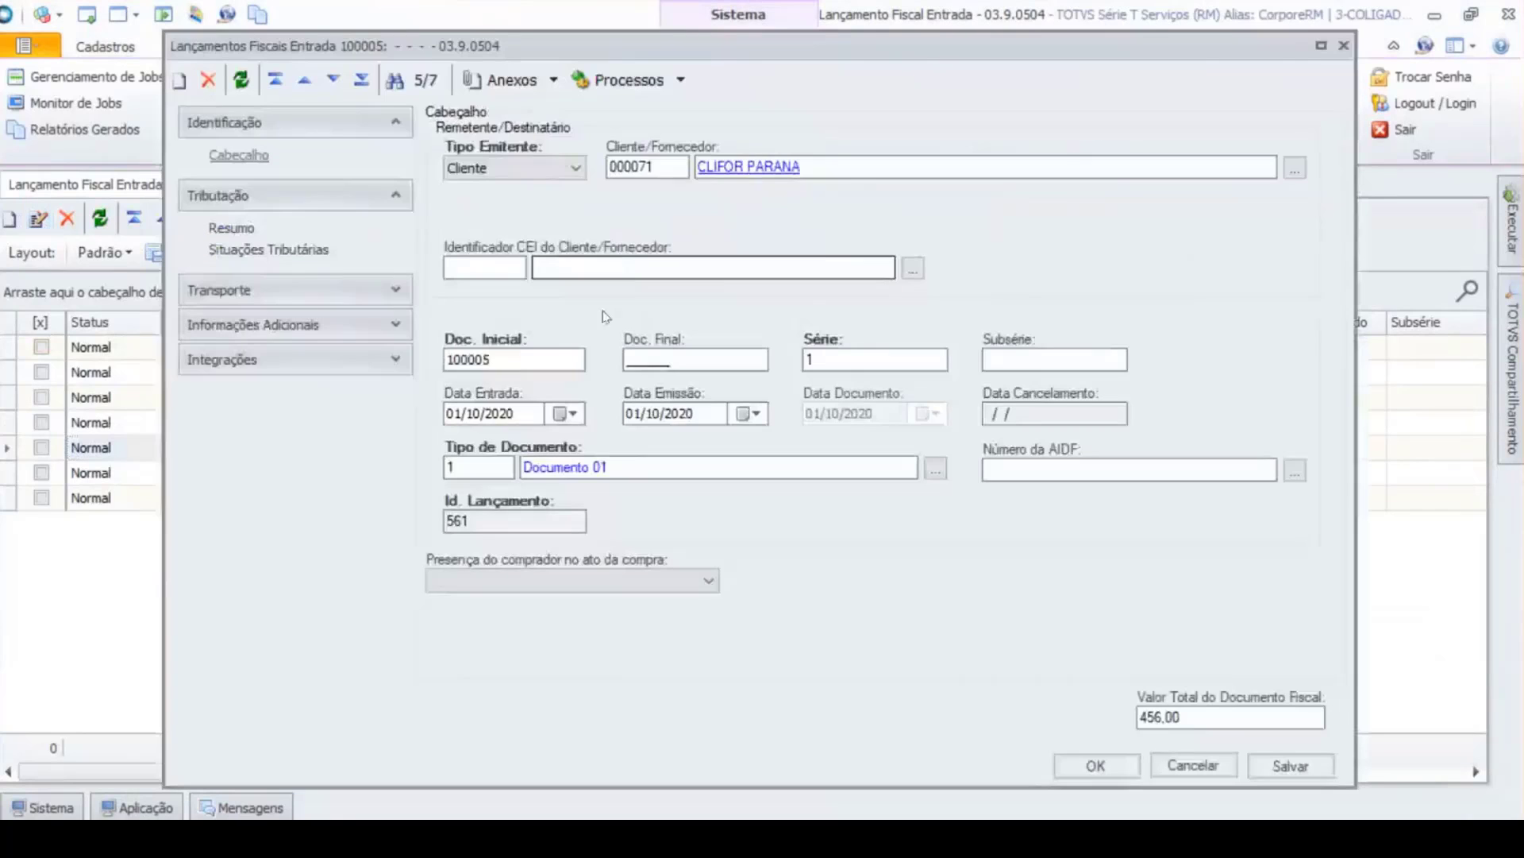
pyautogui.click(290, 253)
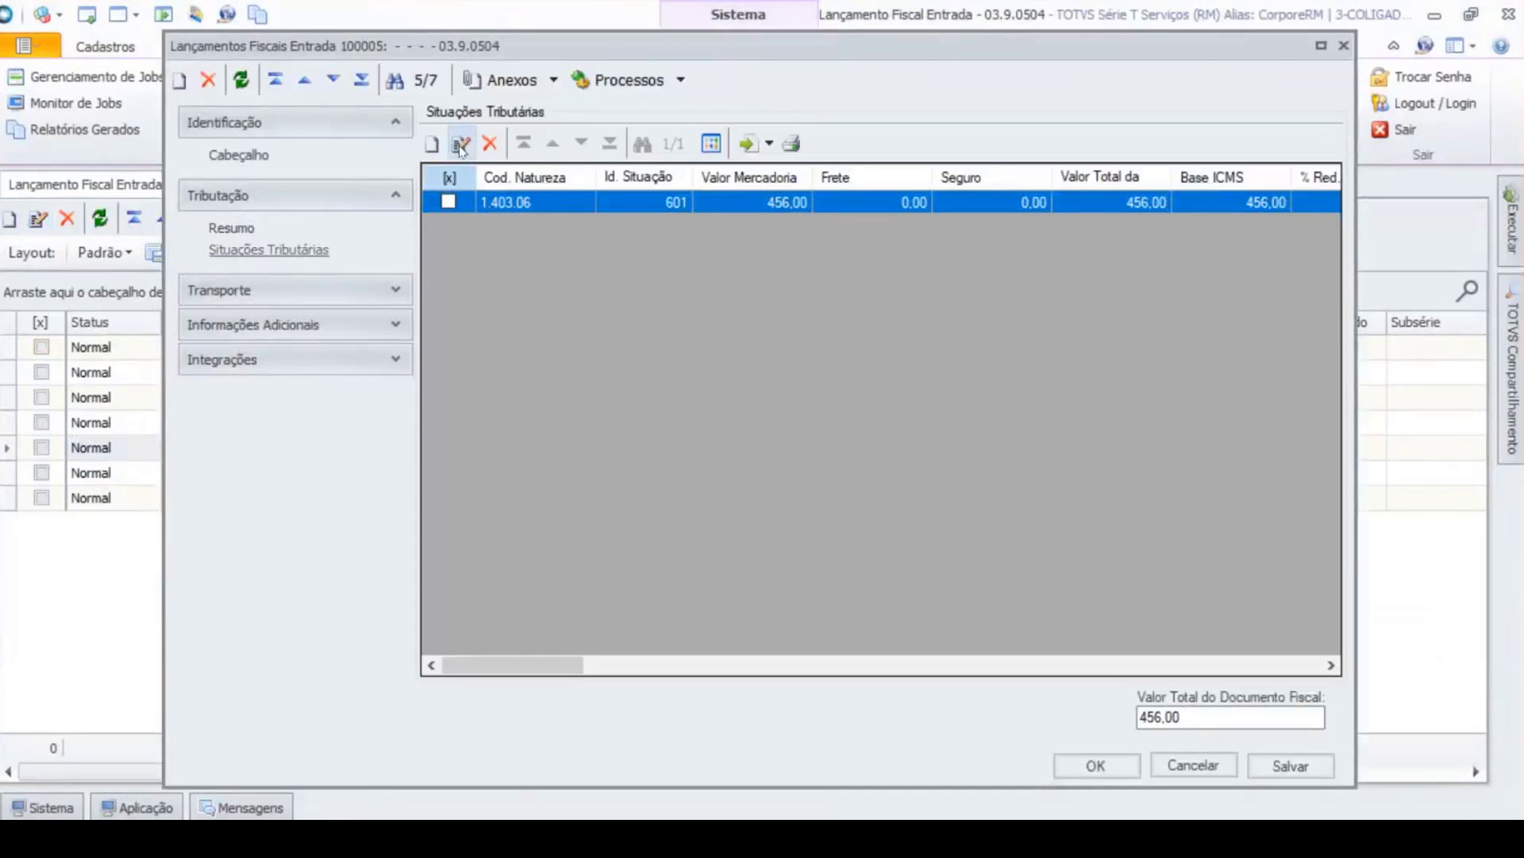
pyautogui.doubleClick(732, 203)
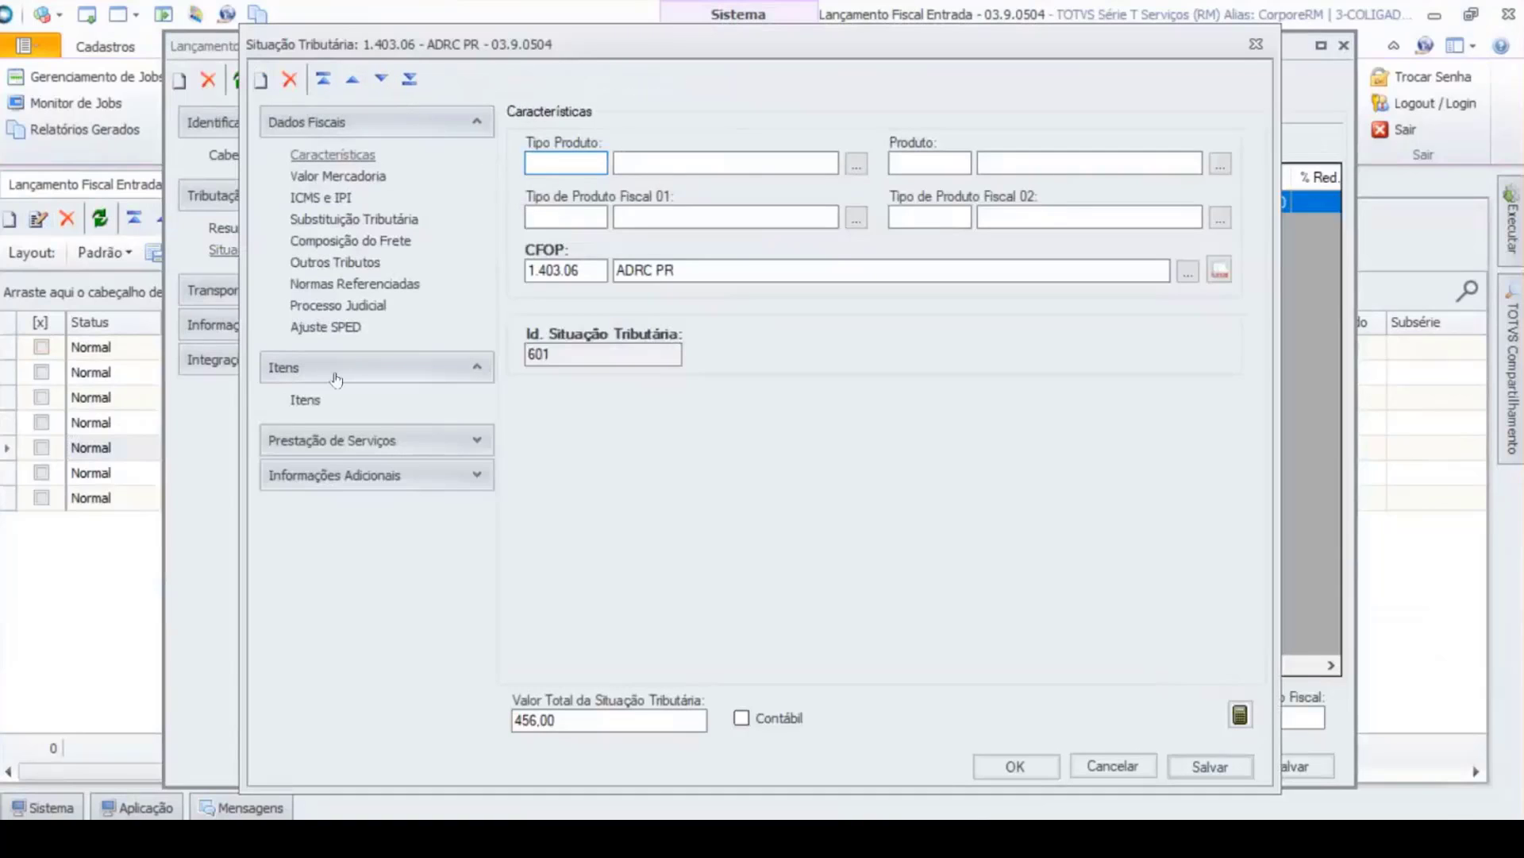
pyautogui.click(530, 232)
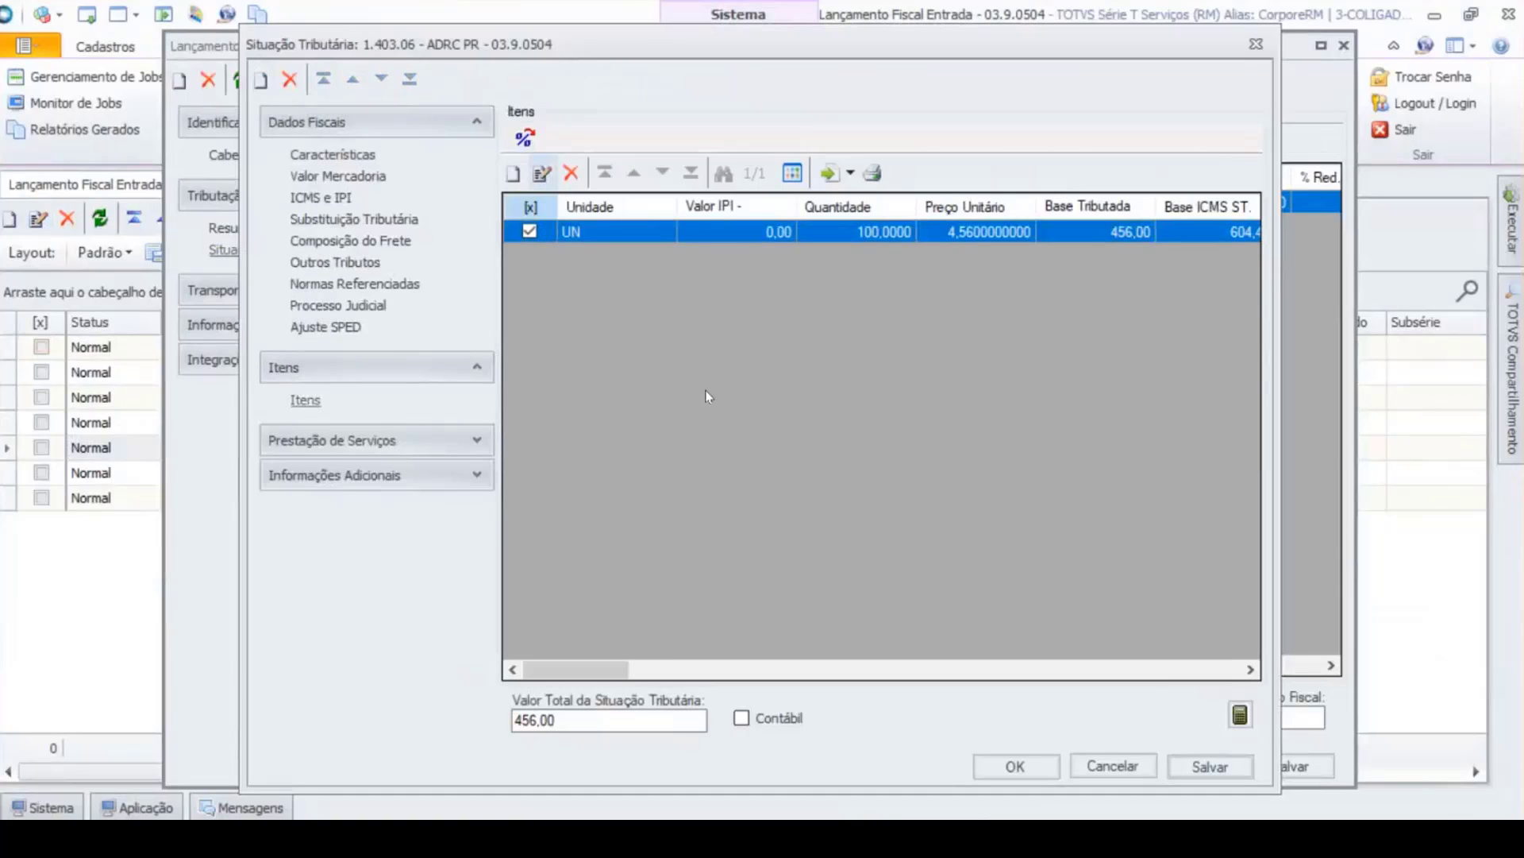
pyautogui.doubleClick(723, 231)
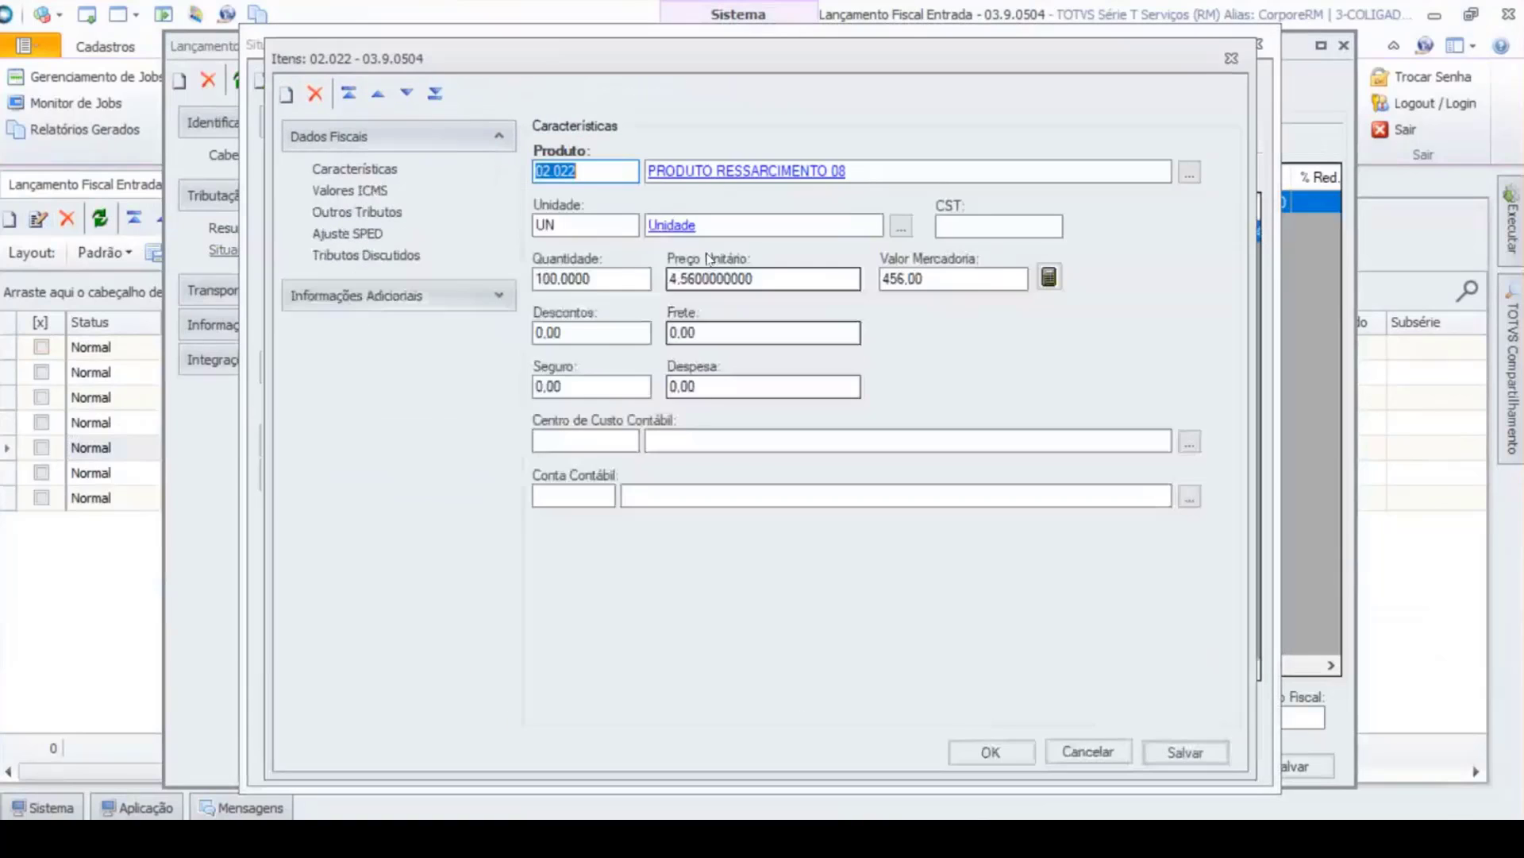
# Step: Check the record and annexes of product 02.022, and close incoming document 100005 without saving changes
pyautogui.click(822, 173)
pyautogui.click(822, 176)
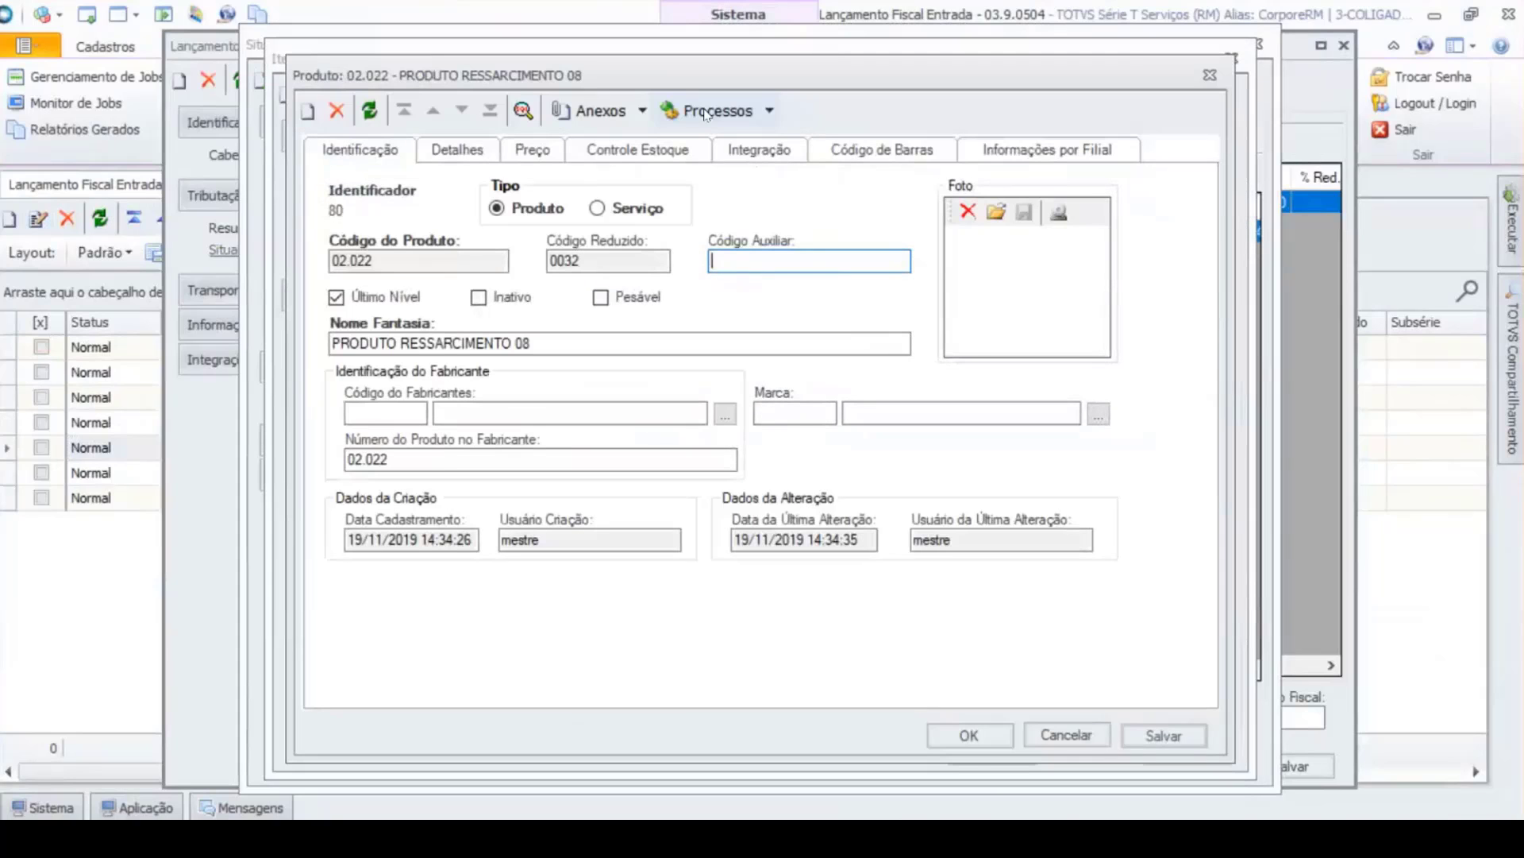
pyautogui.click(642, 111)
pyautogui.click(738, 399)
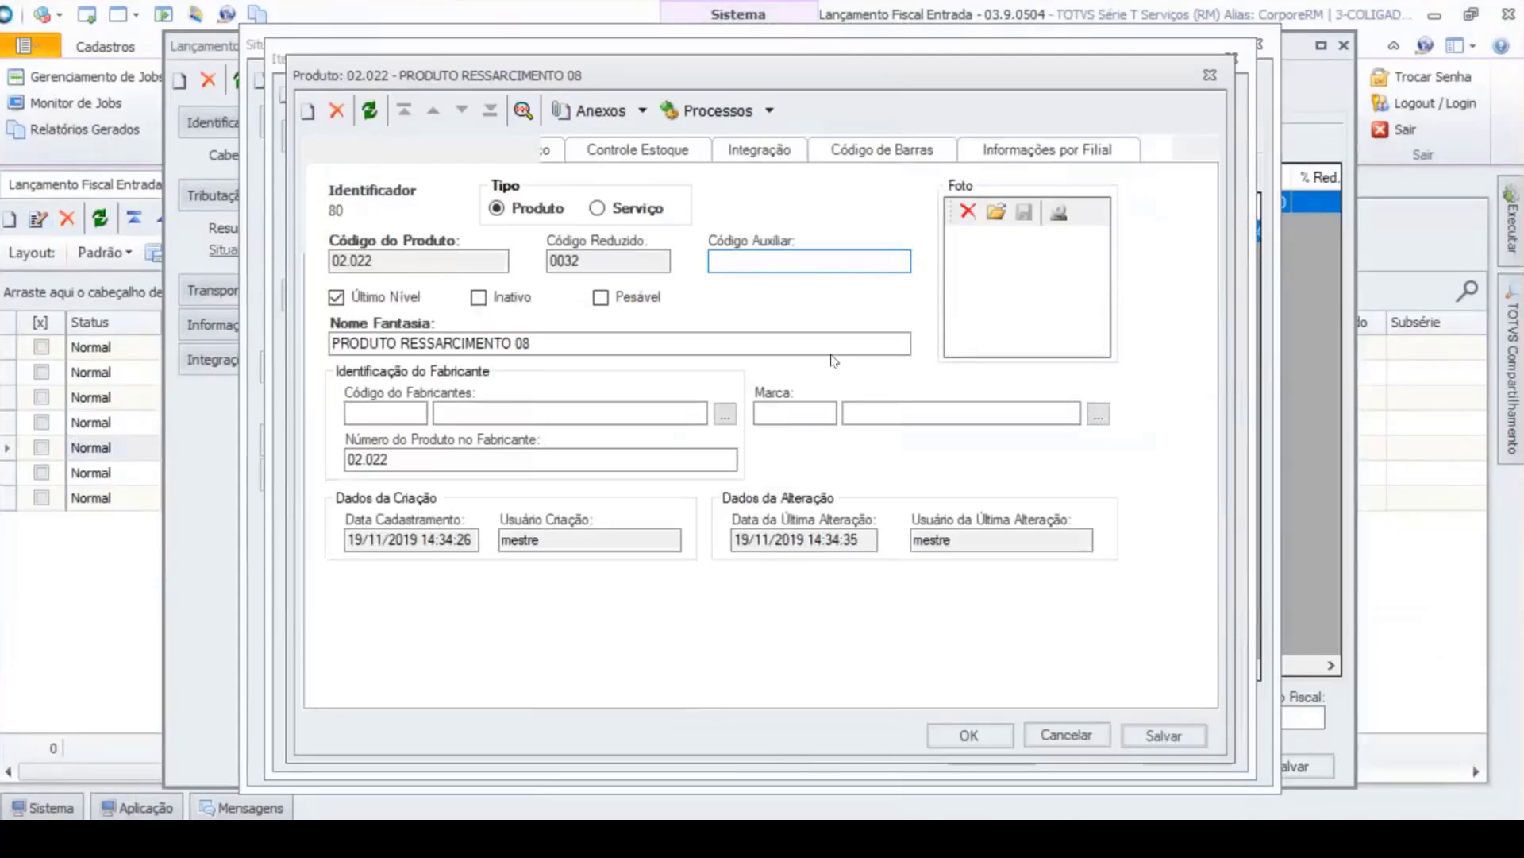
pyautogui.click(1066, 734)
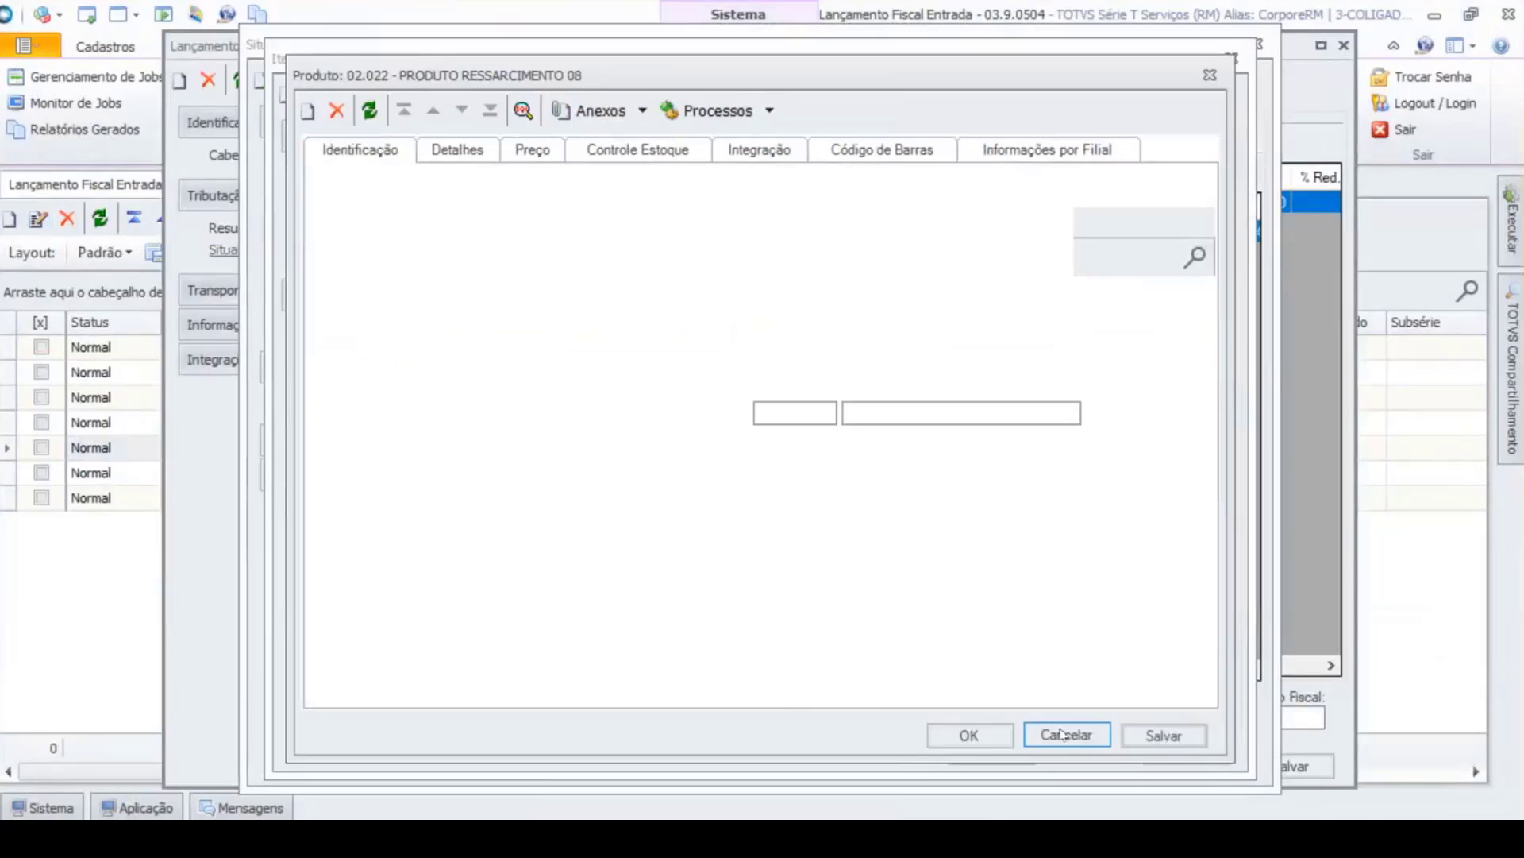
pyautogui.click(1069, 735)
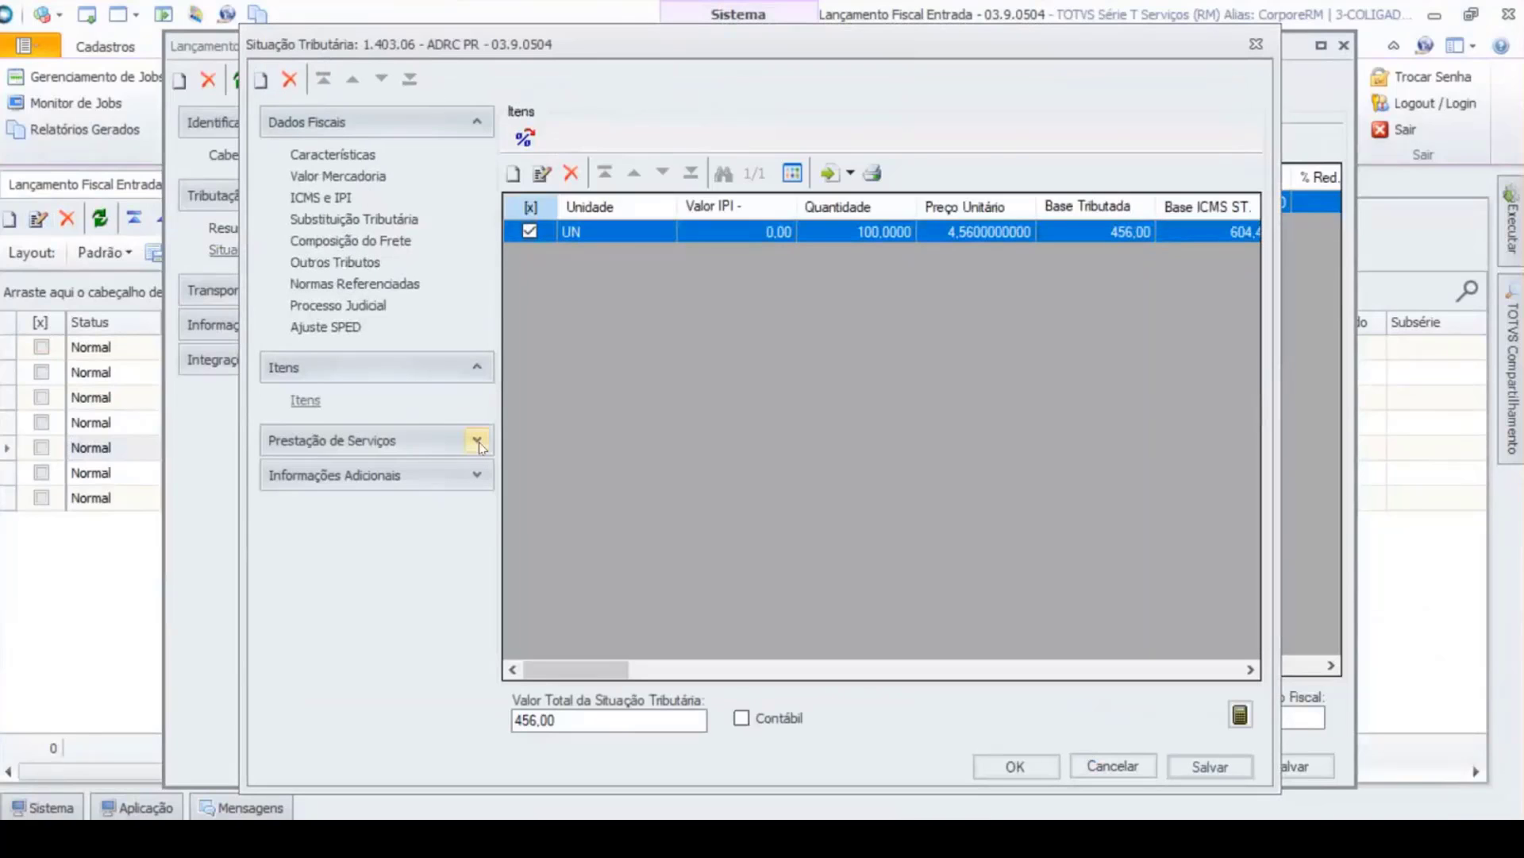
pyautogui.click(1112, 766)
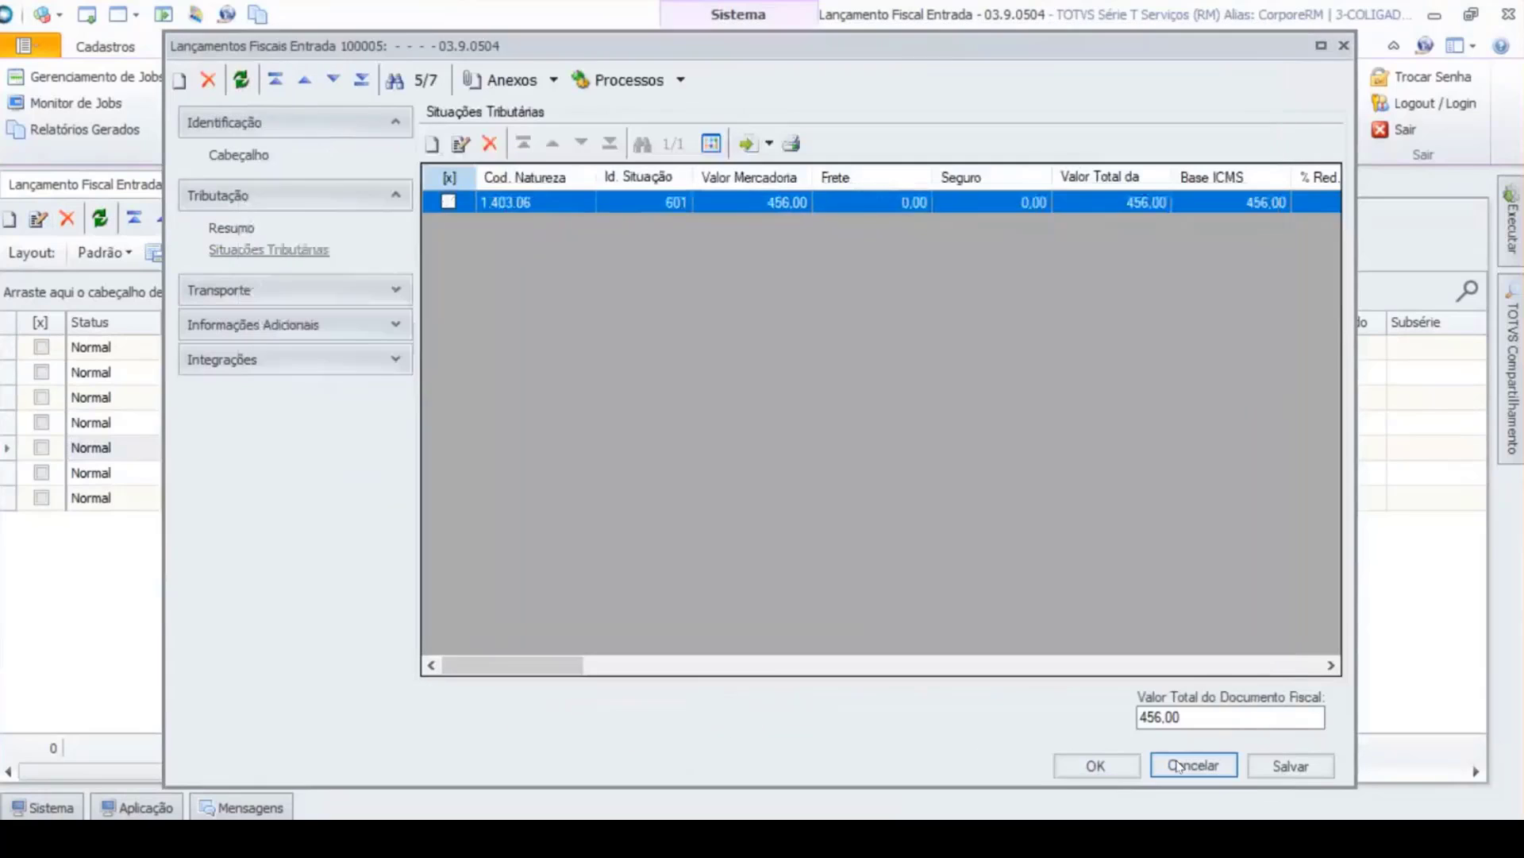
pyautogui.click(1193, 765)
pyautogui.click(822, 509)
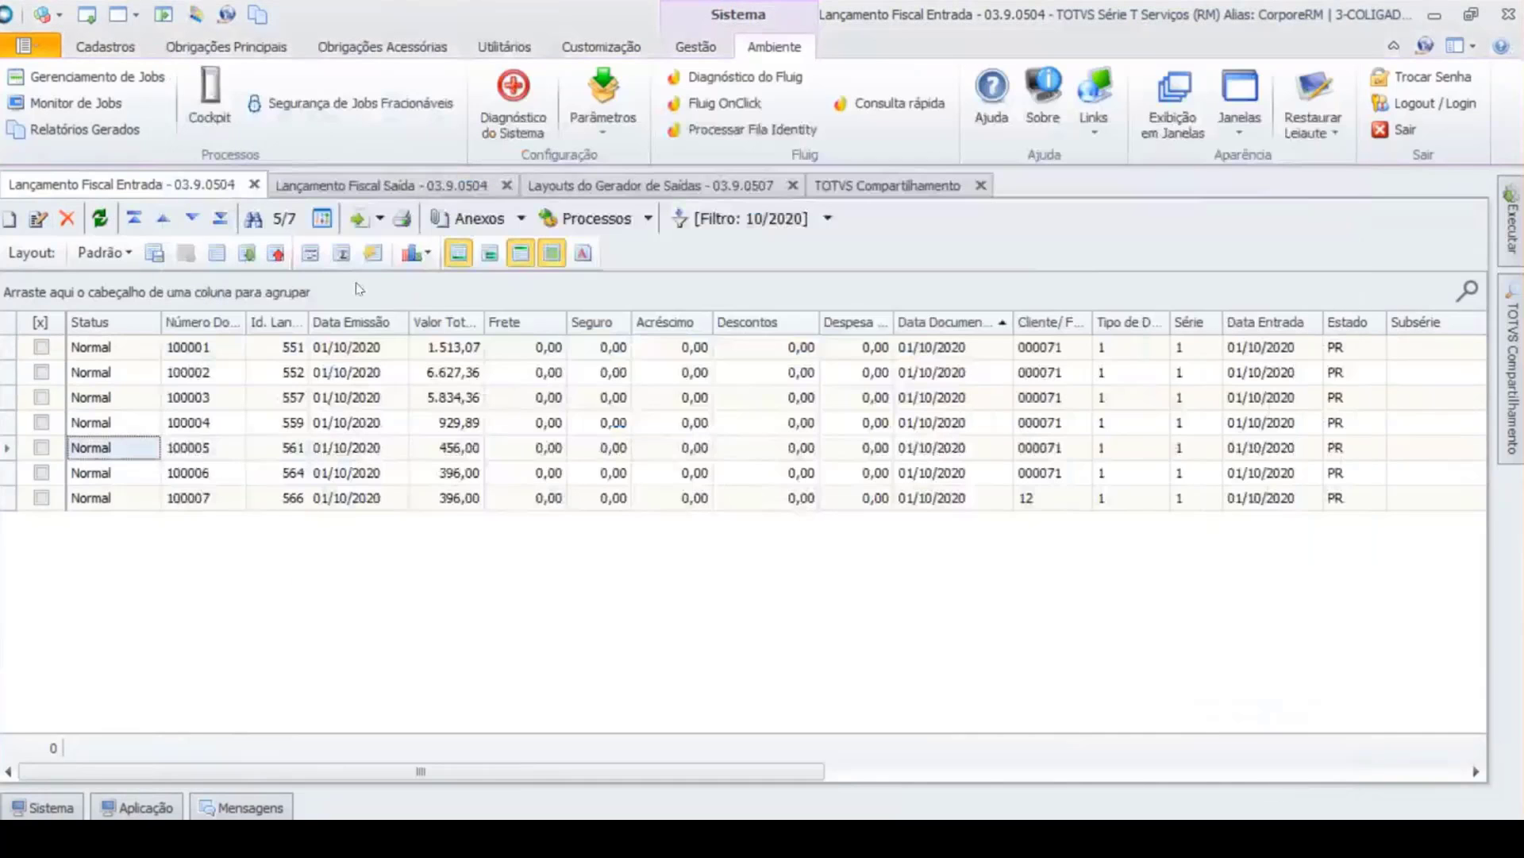
# Step: Open outgoing document 100005, check the Optante pelo Simples setting in its client's Tributos data, and close the client record
pyautogui.click(373, 184)
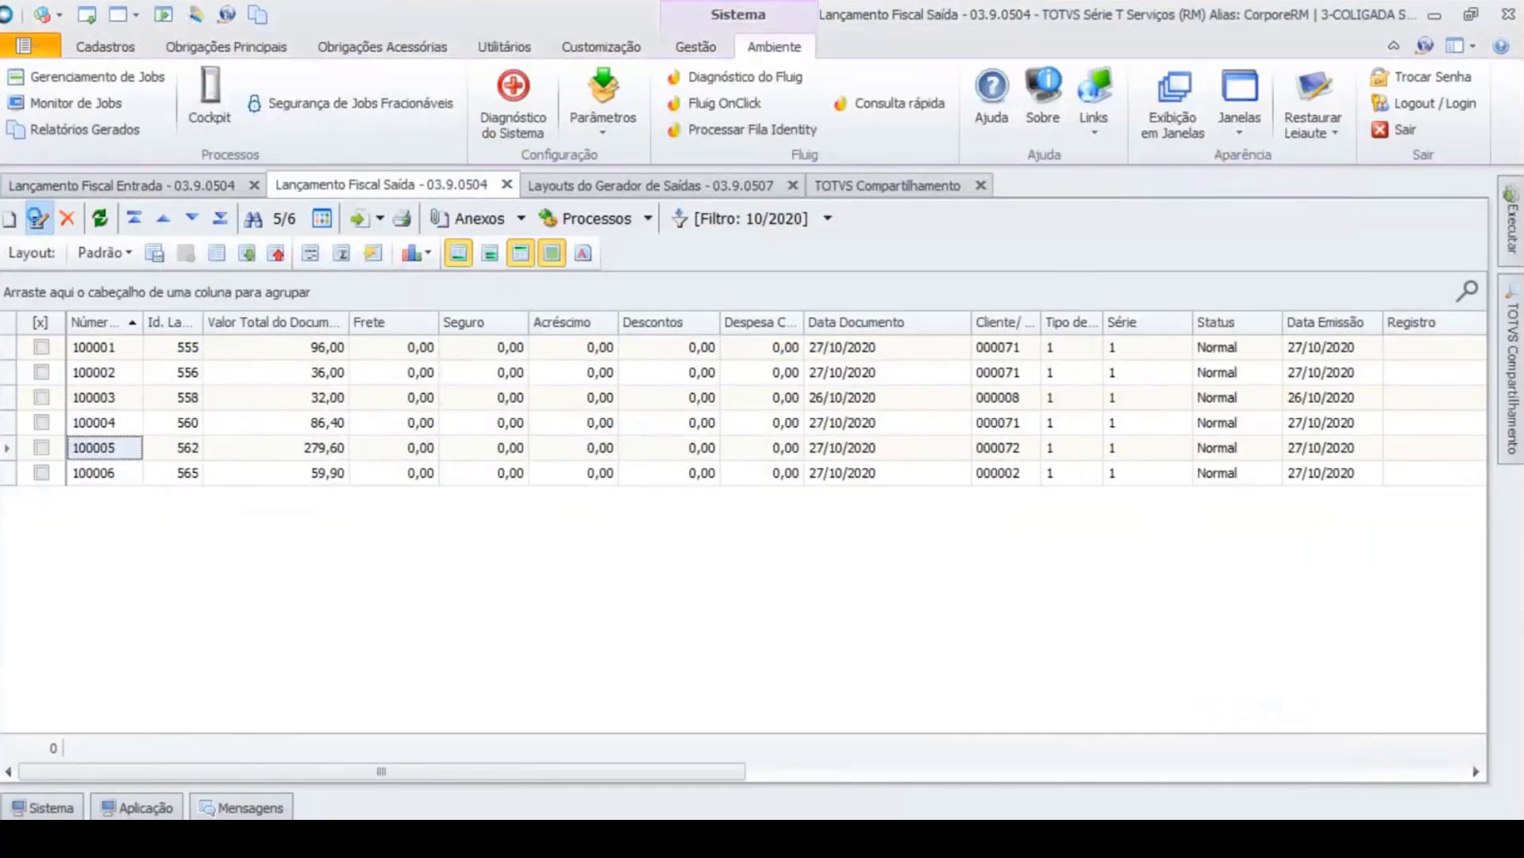
pyautogui.click(38, 217)
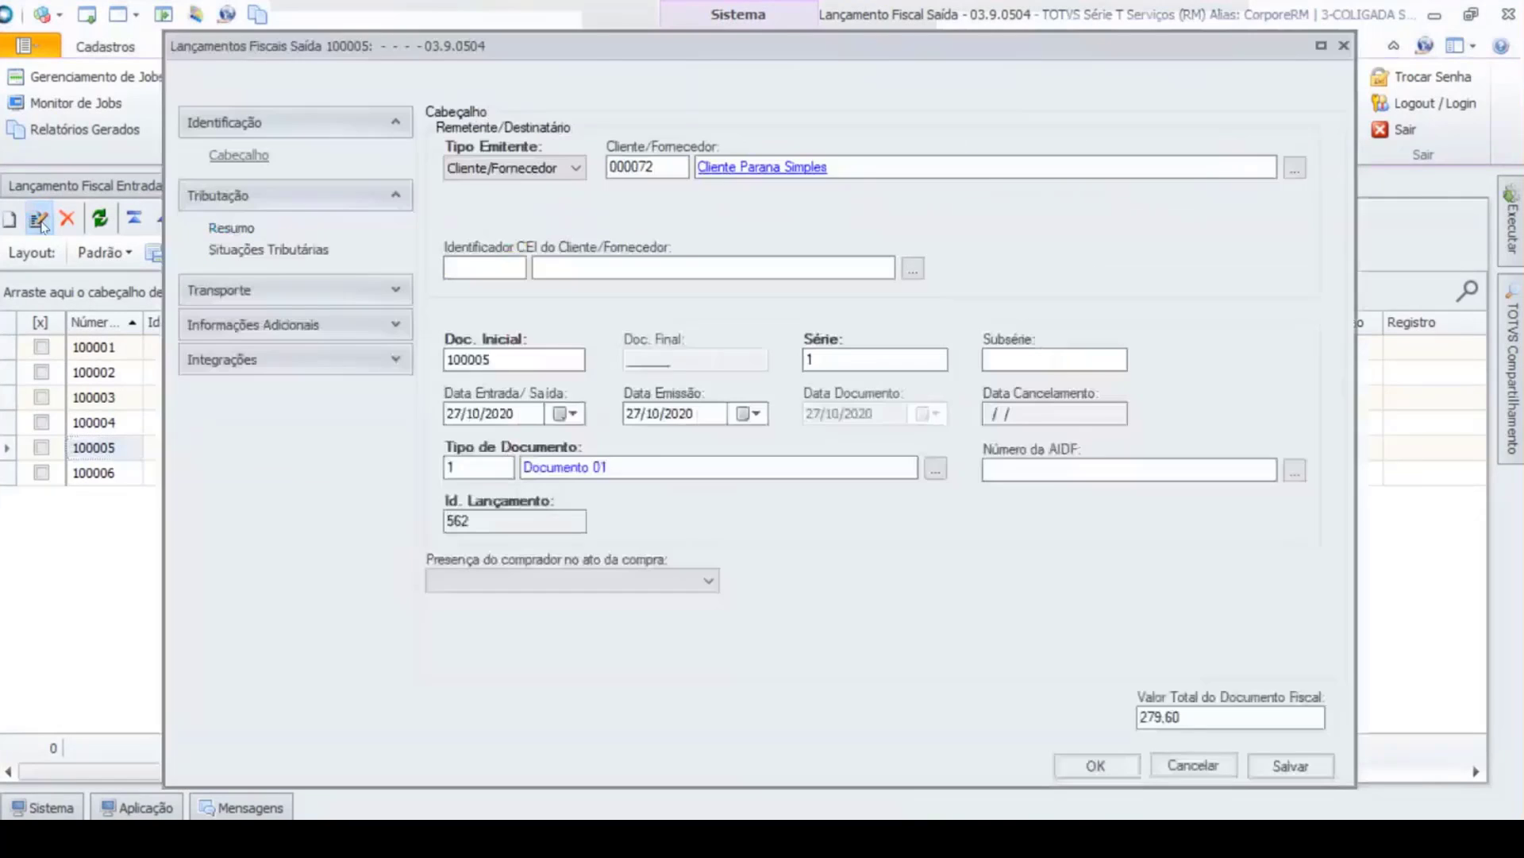
pyautogui.click(760, 165)
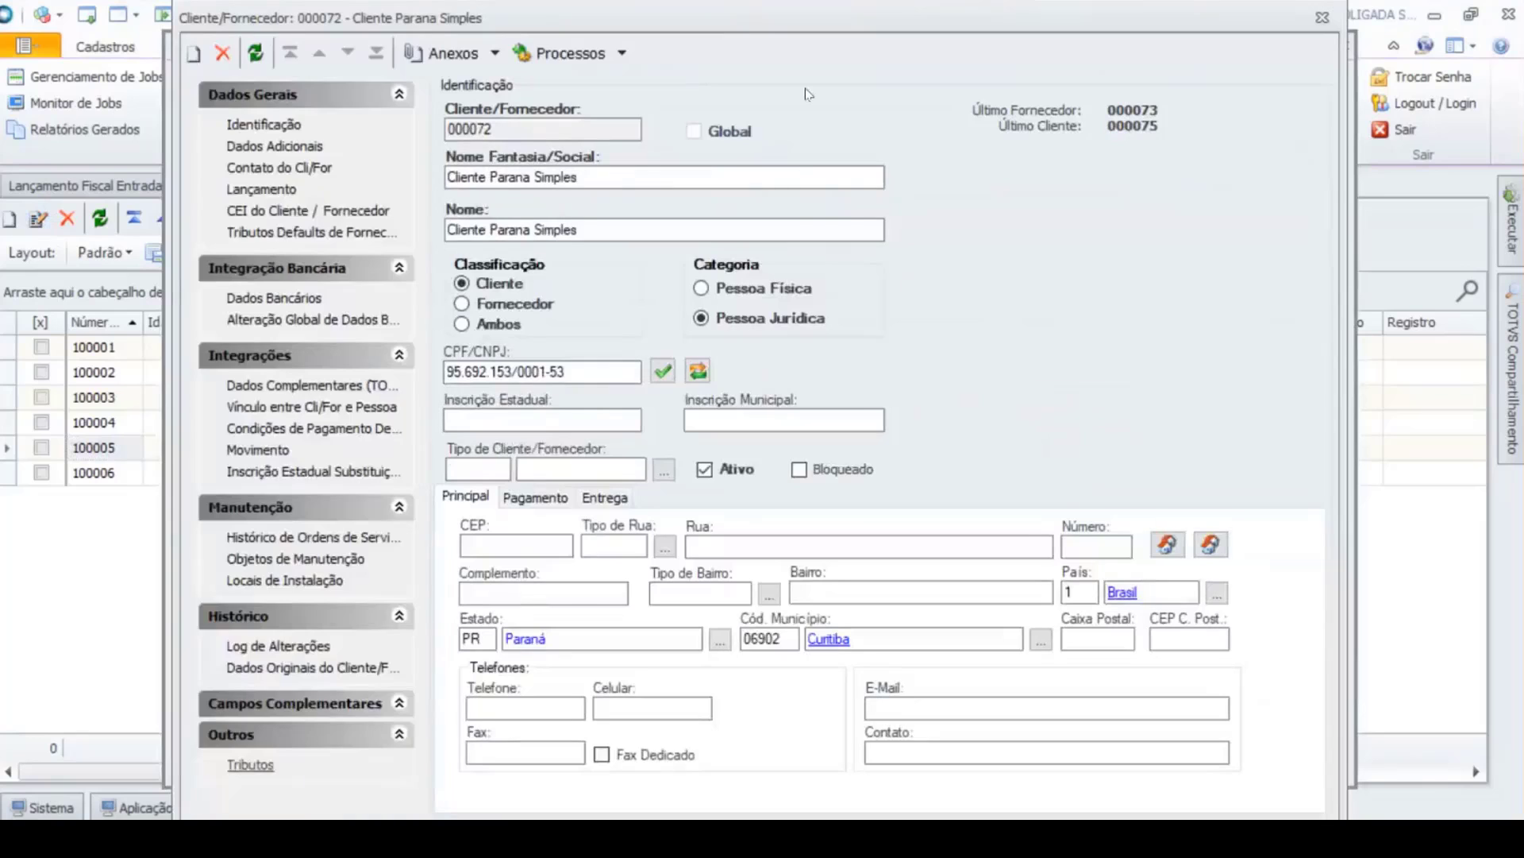
pyautogui.click(249, 765)
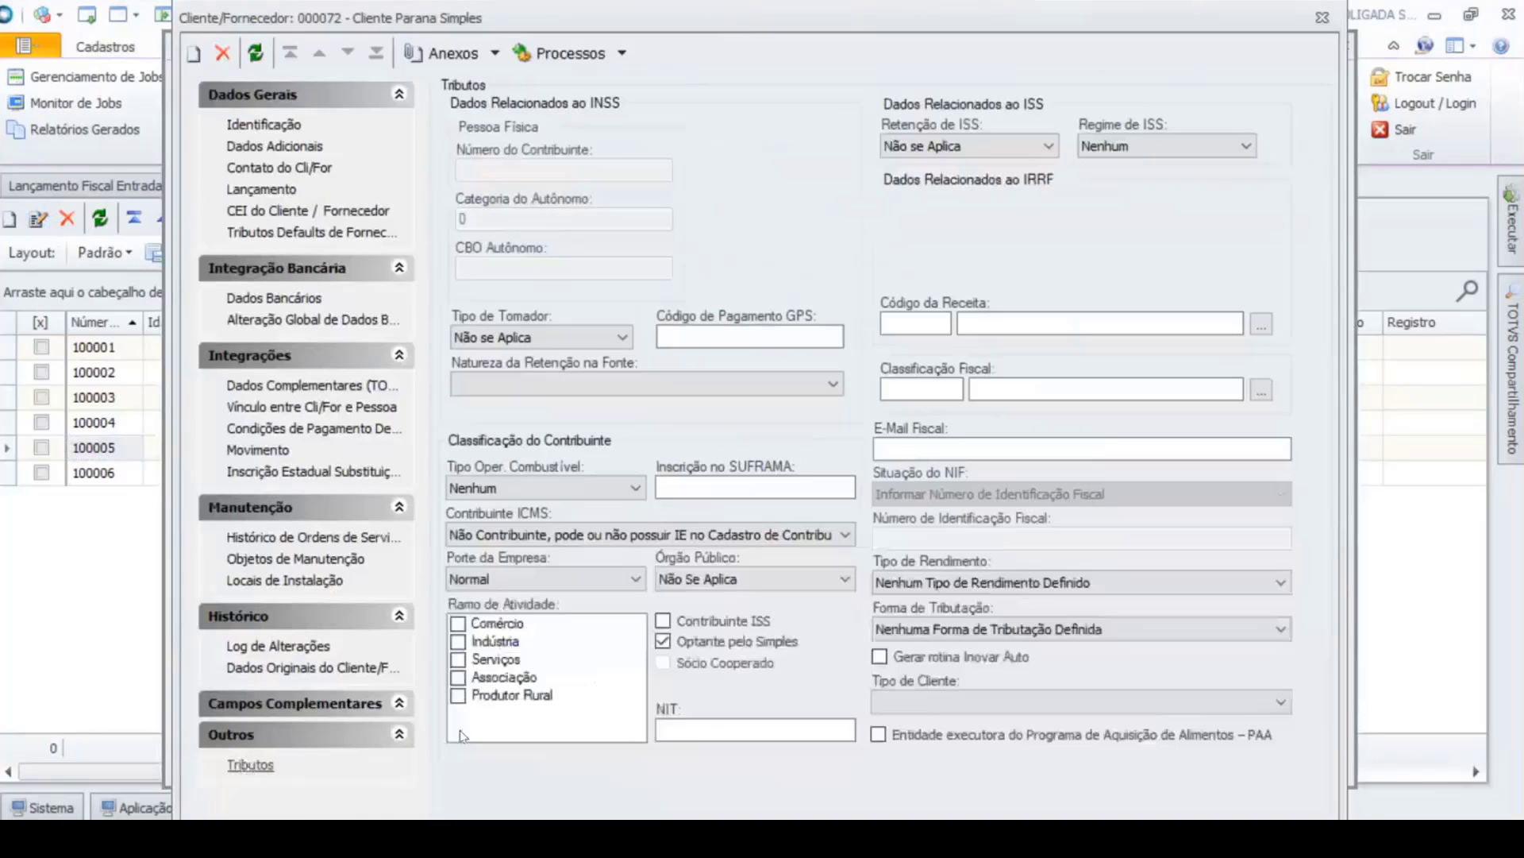
pyautogui.rightClick(785, 631)
pyautogui.click(889, 803)
pyautogui.press('Escape')
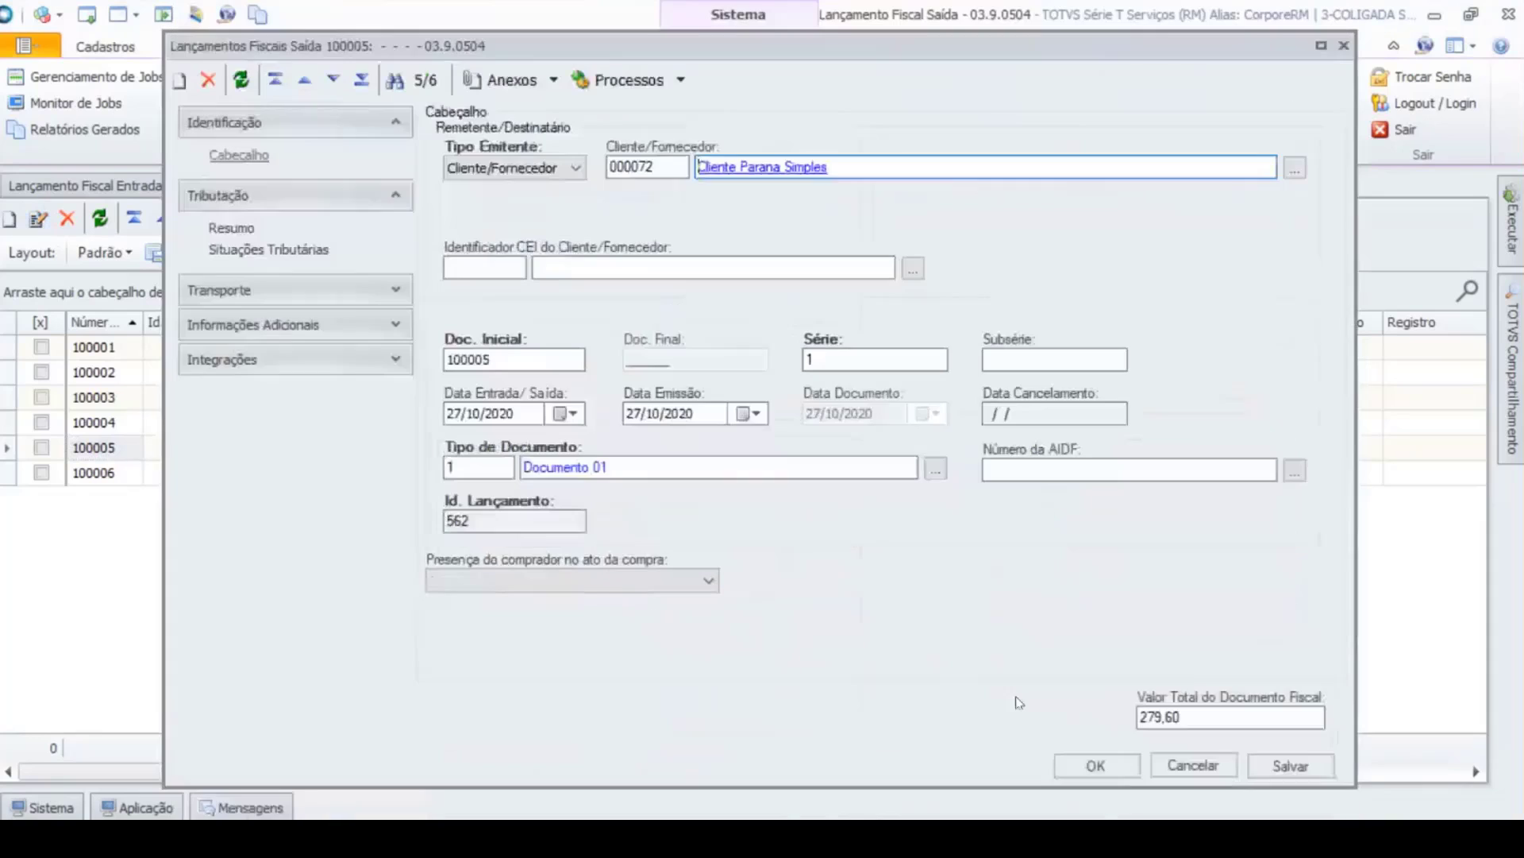
# Step: Open tax situation 5.403.02 of outgoing document 100005 and check its nature's Ressarcimento/Complemento de ST option and ICMS/IPI rules
pyautogui.click(316, 249)
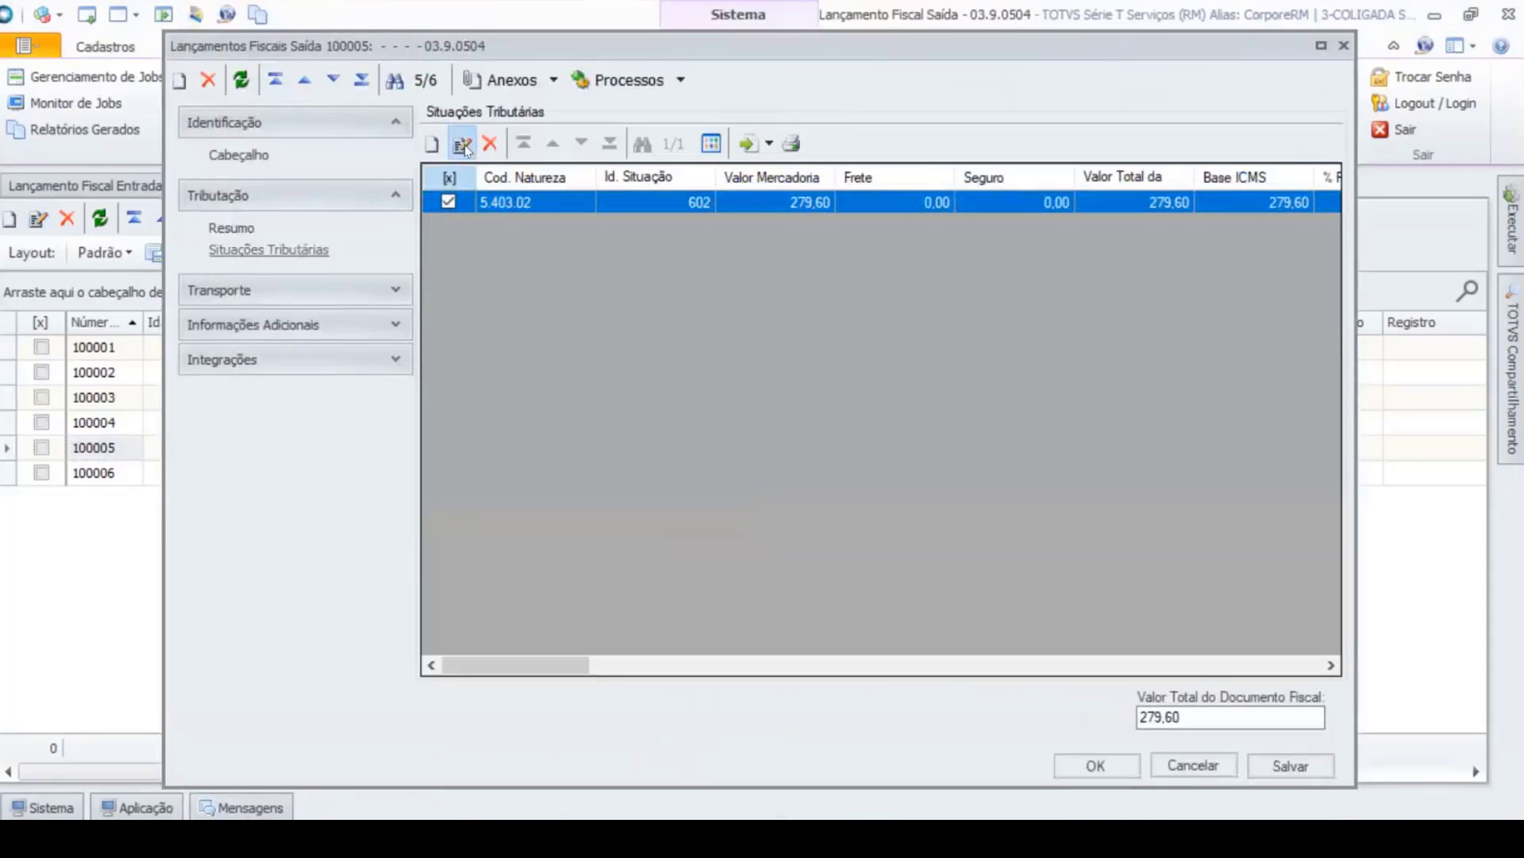
pyautogui.click(463, 146)
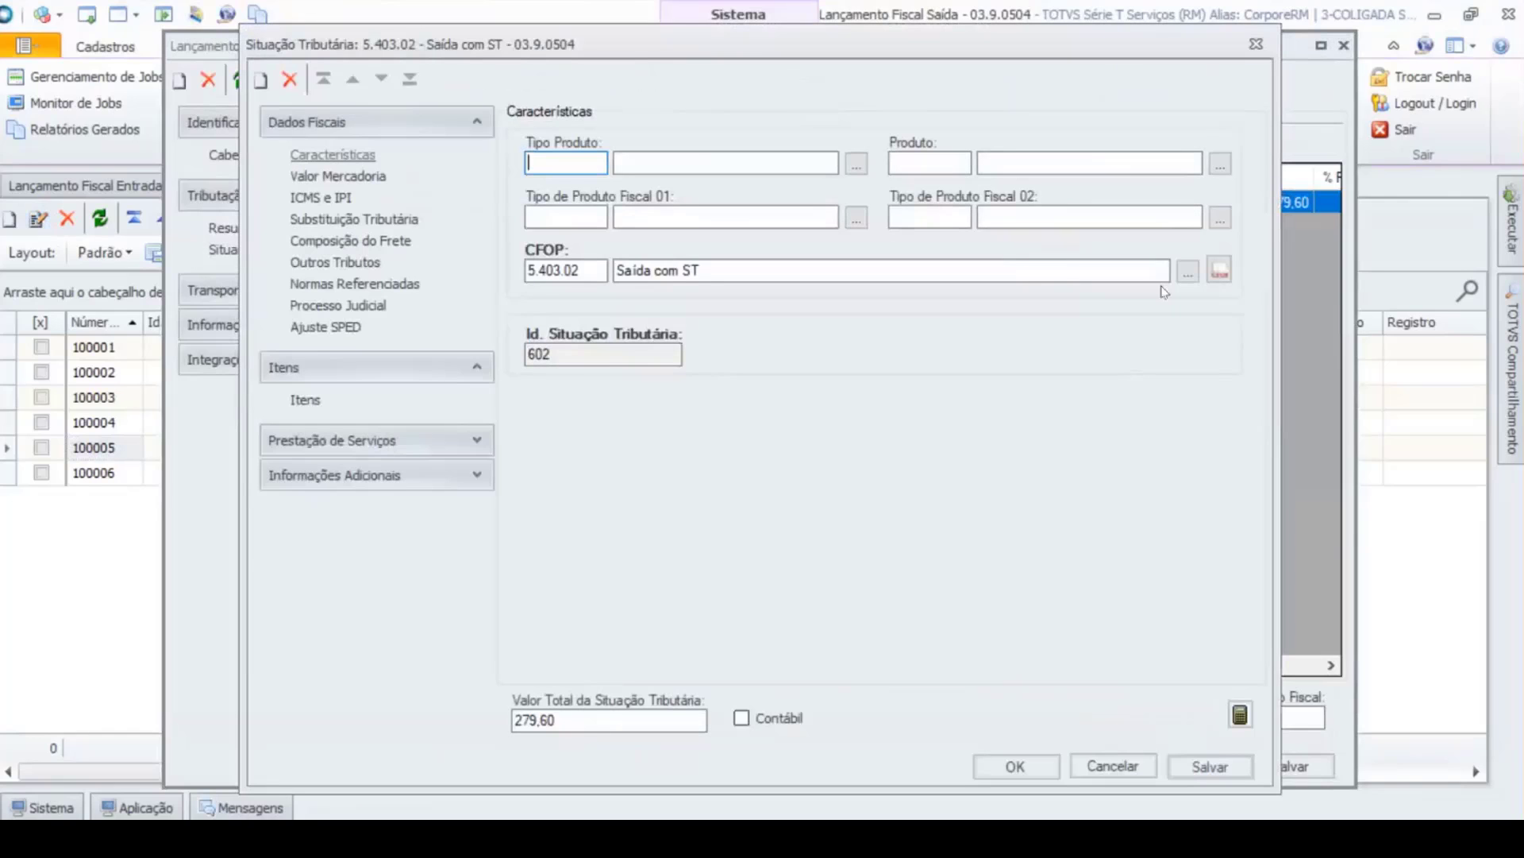
pyautogui.click(1220, 270)
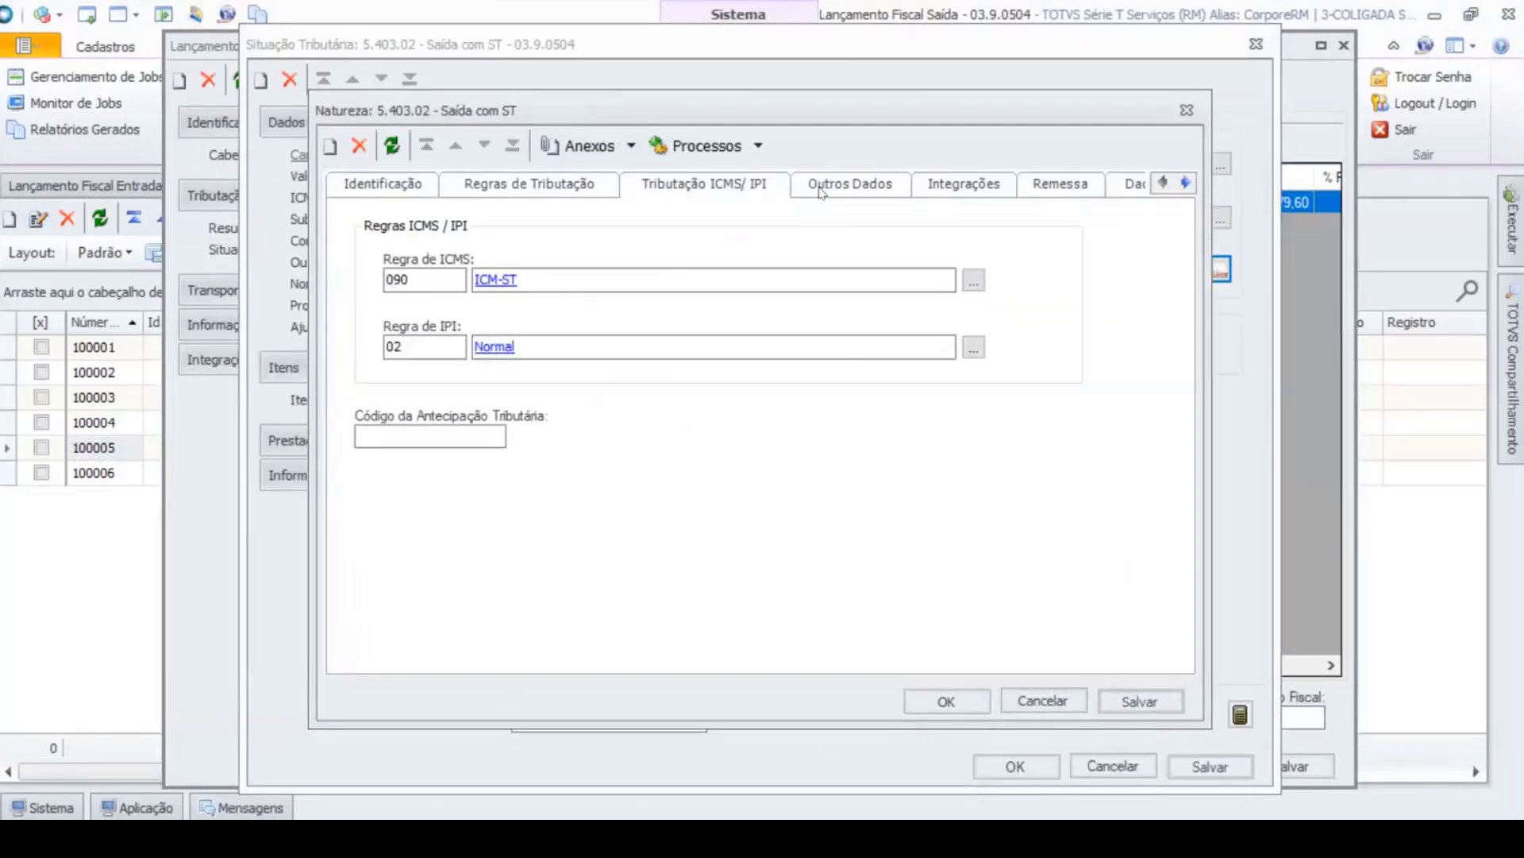
pyautogui.click(823, 190)
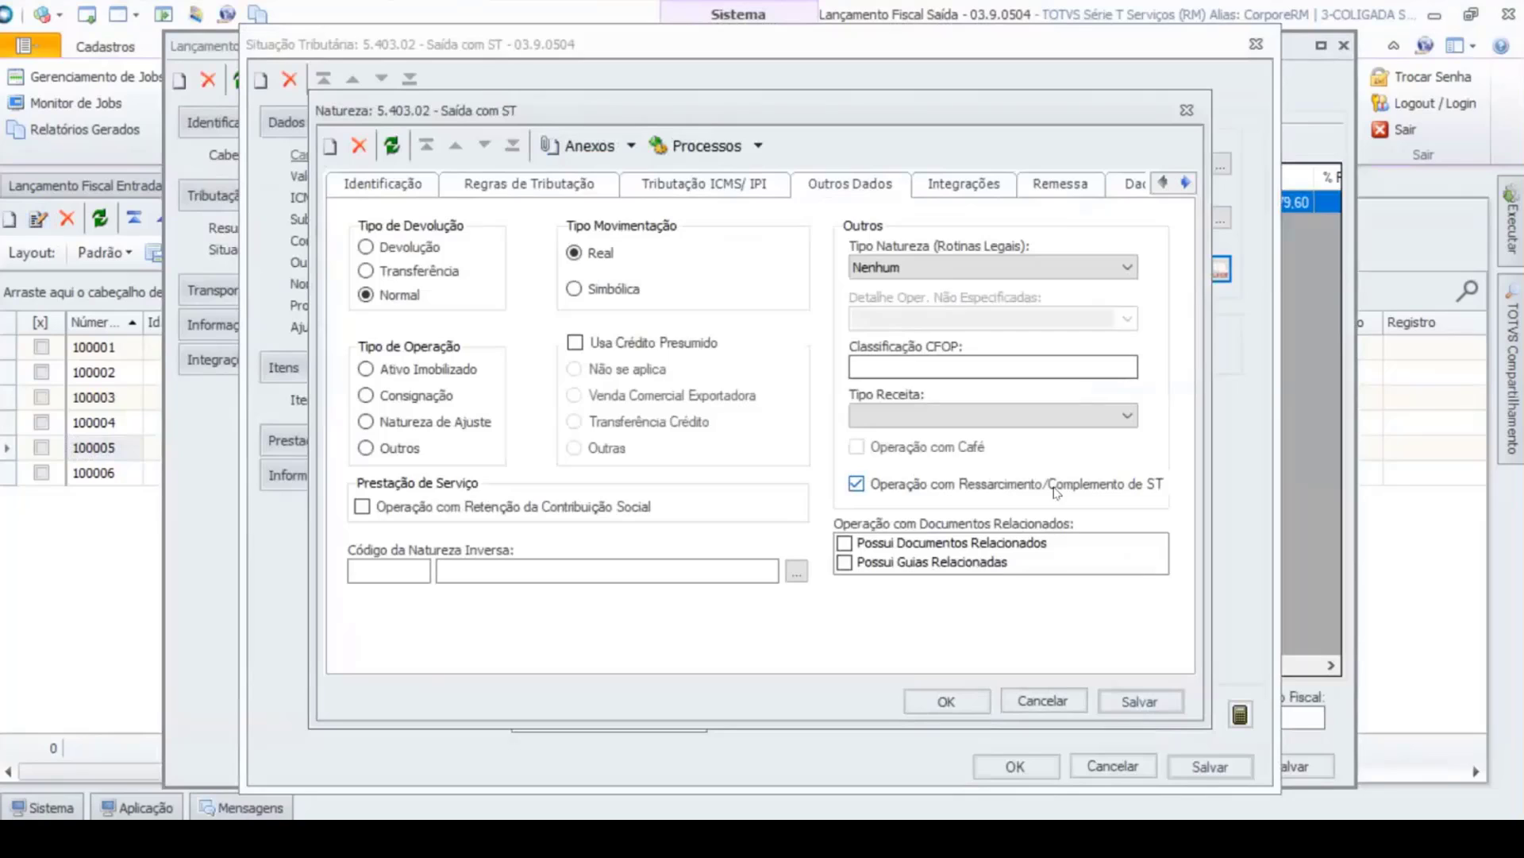
pyautogui.click(555, 181)
pyautogui.click(667, 181)
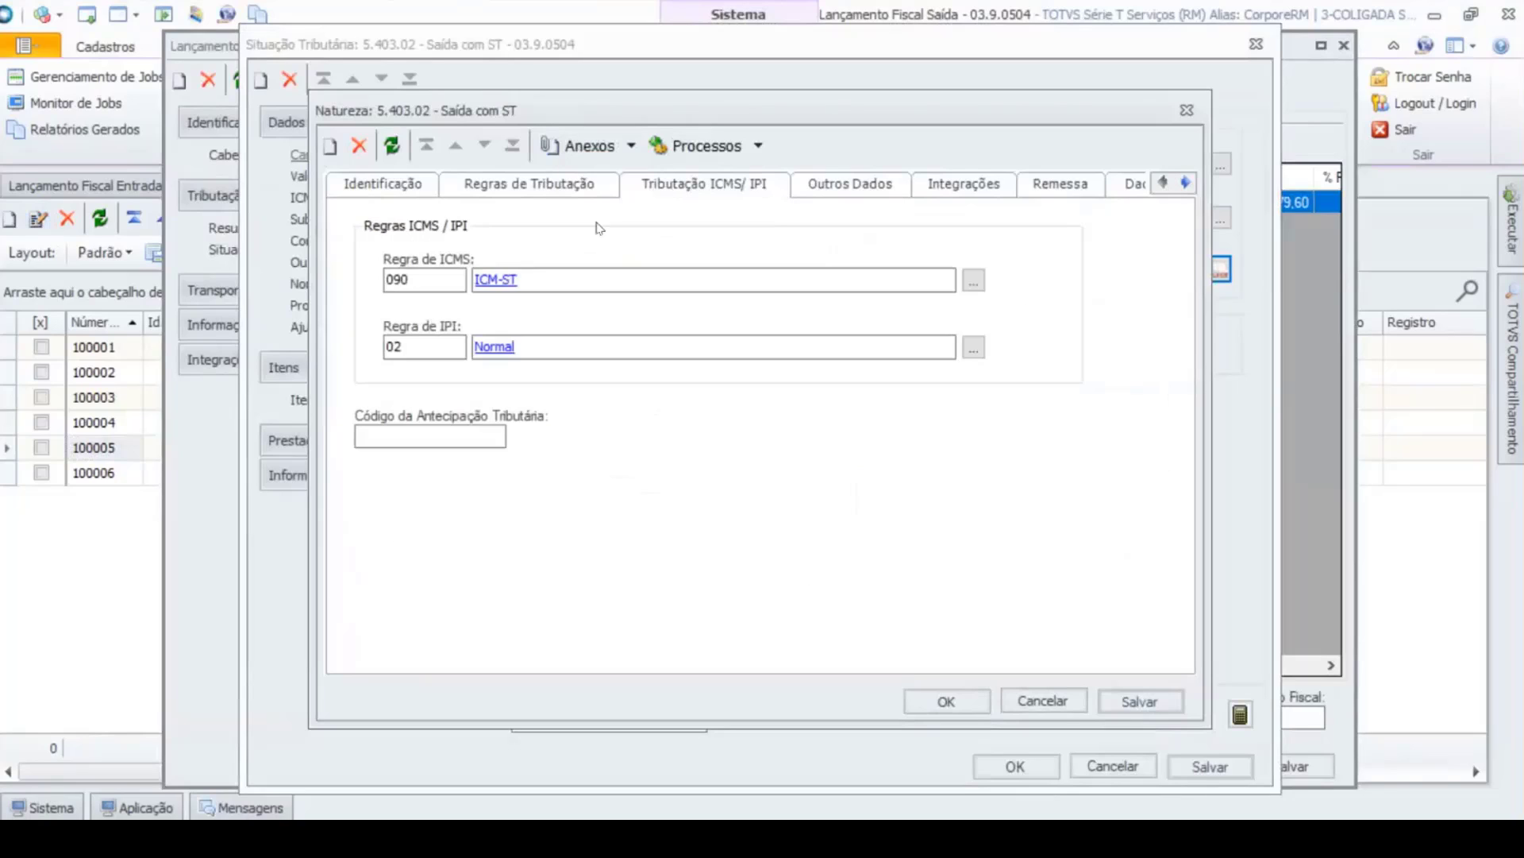
# Step: Review the ICMS and ICMS S.T. data of ICMS rule 090 - ICM-ST, and close the rule and the nature without saving
pyautogui.click(496, 279)
pyautogui.click(632, 136)
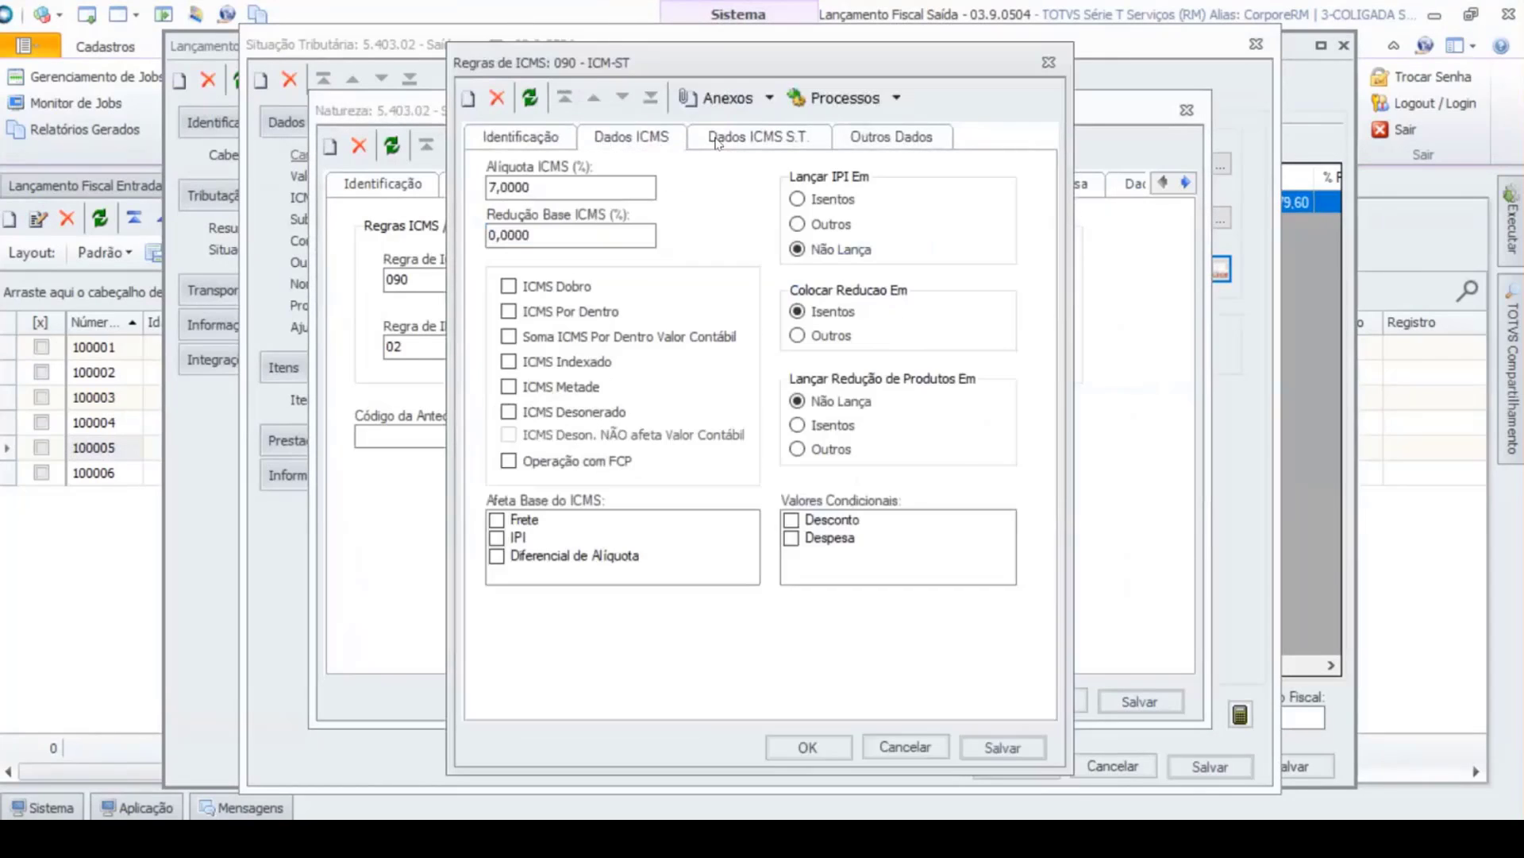
pyautogui.click(717, 139)
pyautogui.click(632, 137)
pyautogui.click(905, 746)
pyautogui.click(1040, 709)
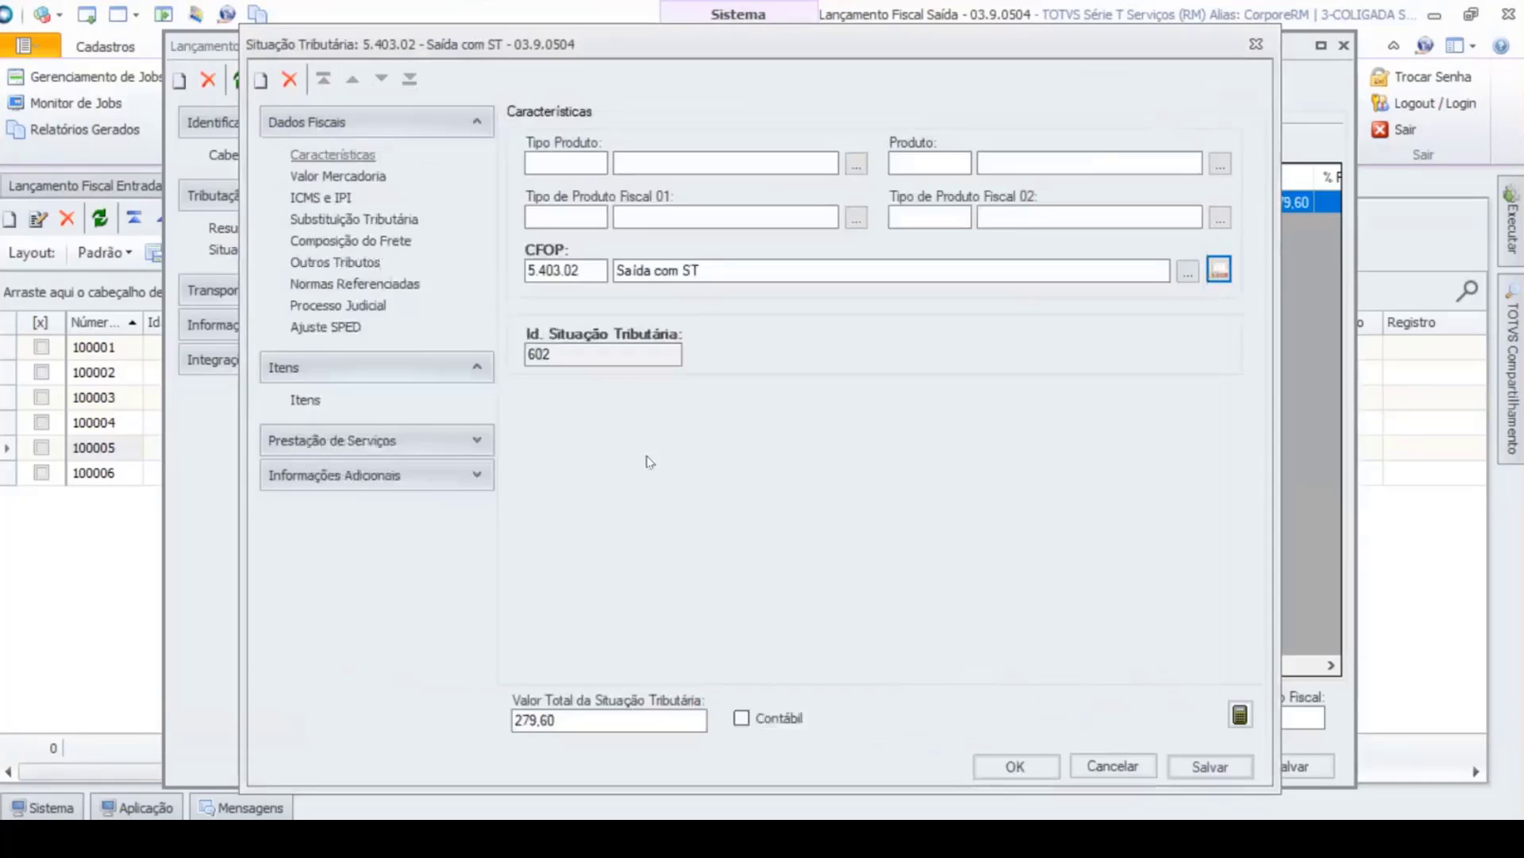
# Step: View the details of item 02.022 under tax situation 5.403.02, and close outgoing document 100005 without saving changes
pyautogui.click(298, 401)
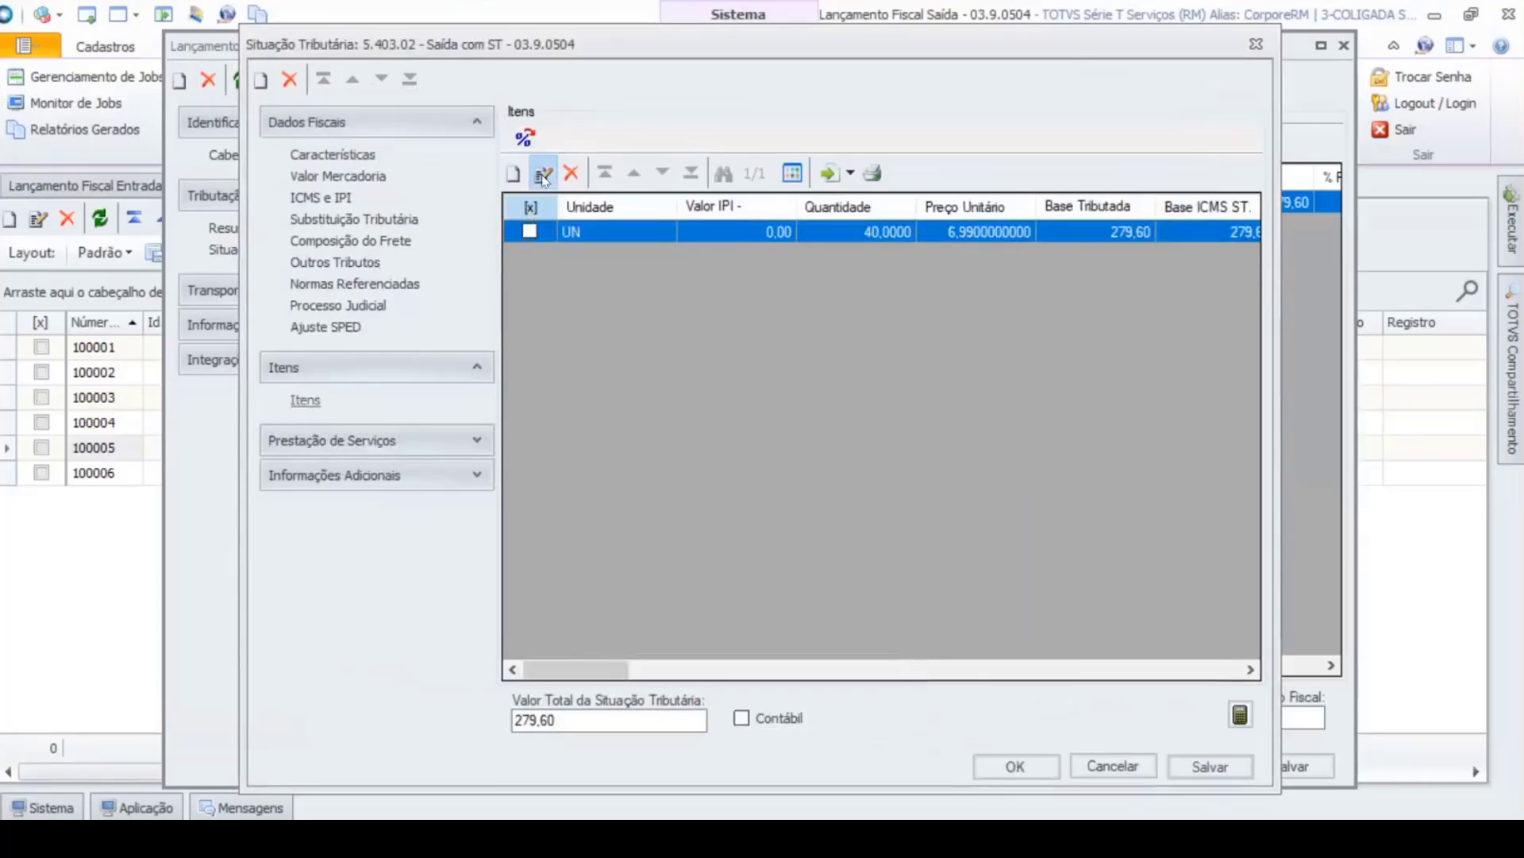
pyautogui.doubleClick(575, 238)
pyautogui.click(499, 296)
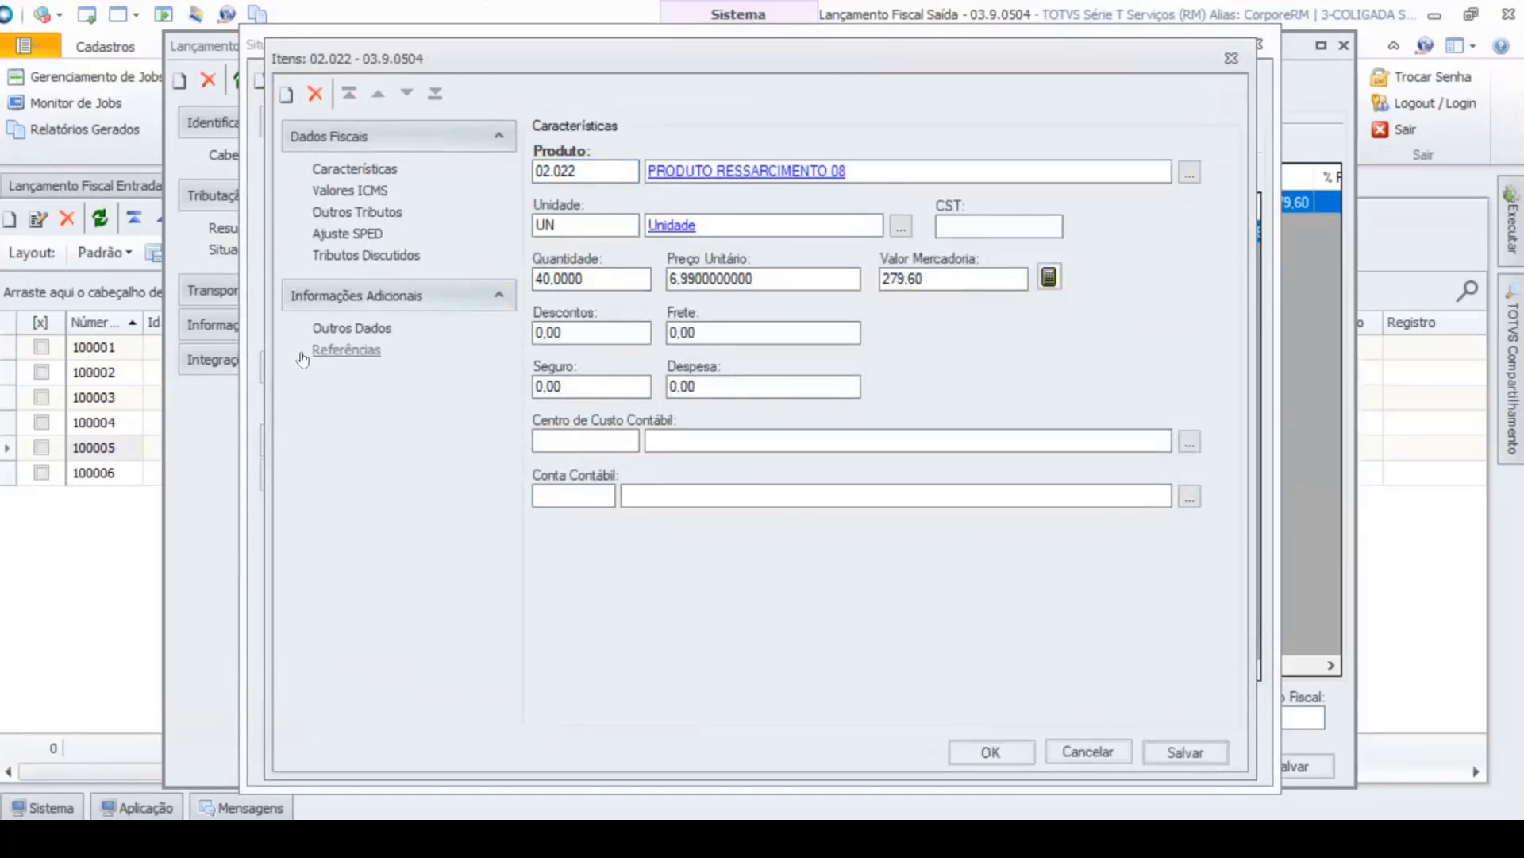
pyautogui.click(347, 349)
pyautogui.click(1086, 750)
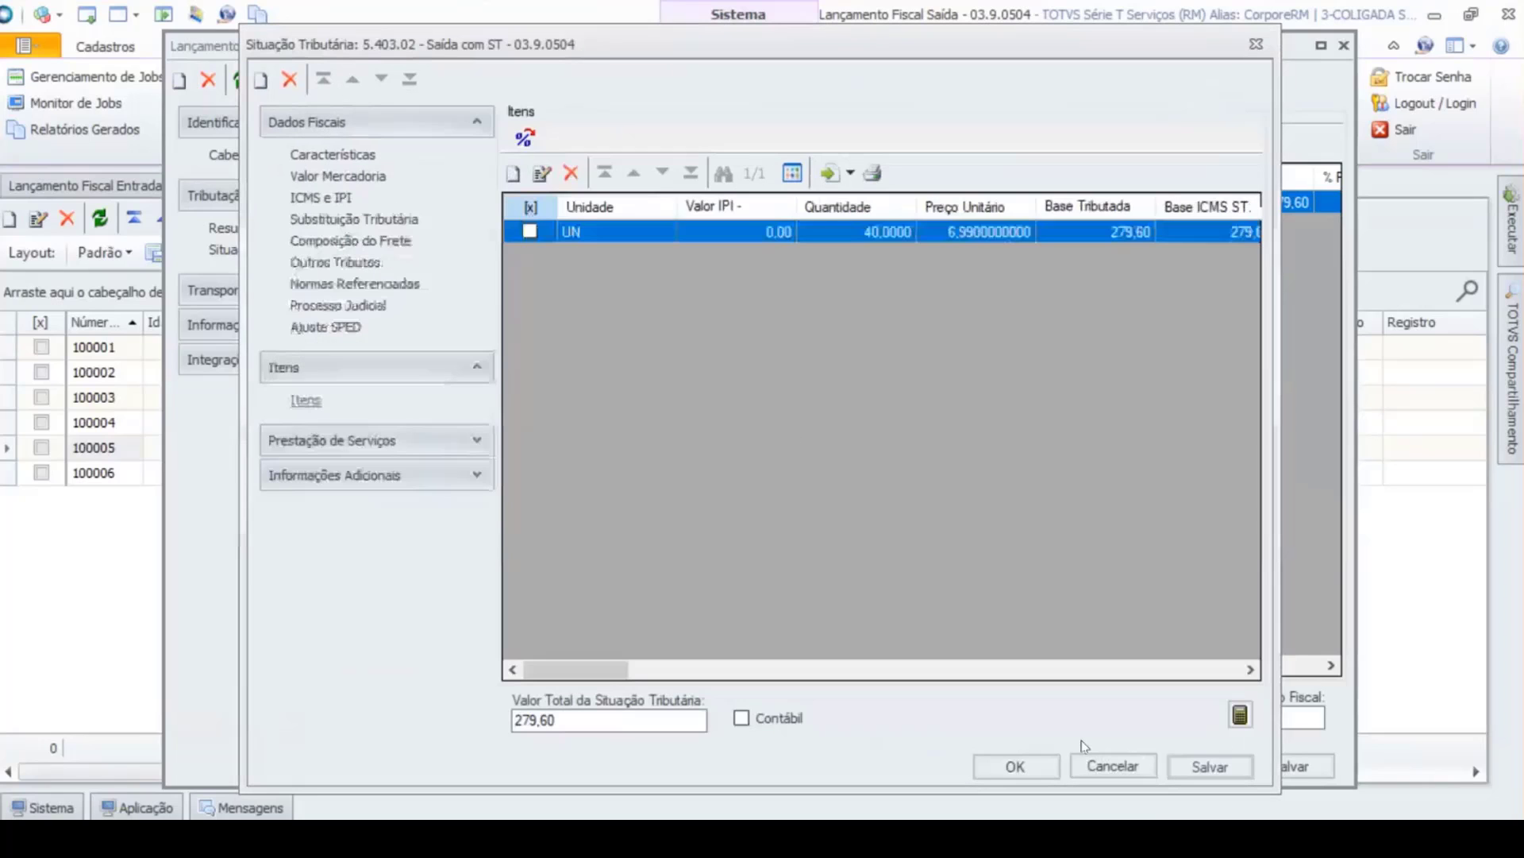
pyautogui.click(1127, 758)
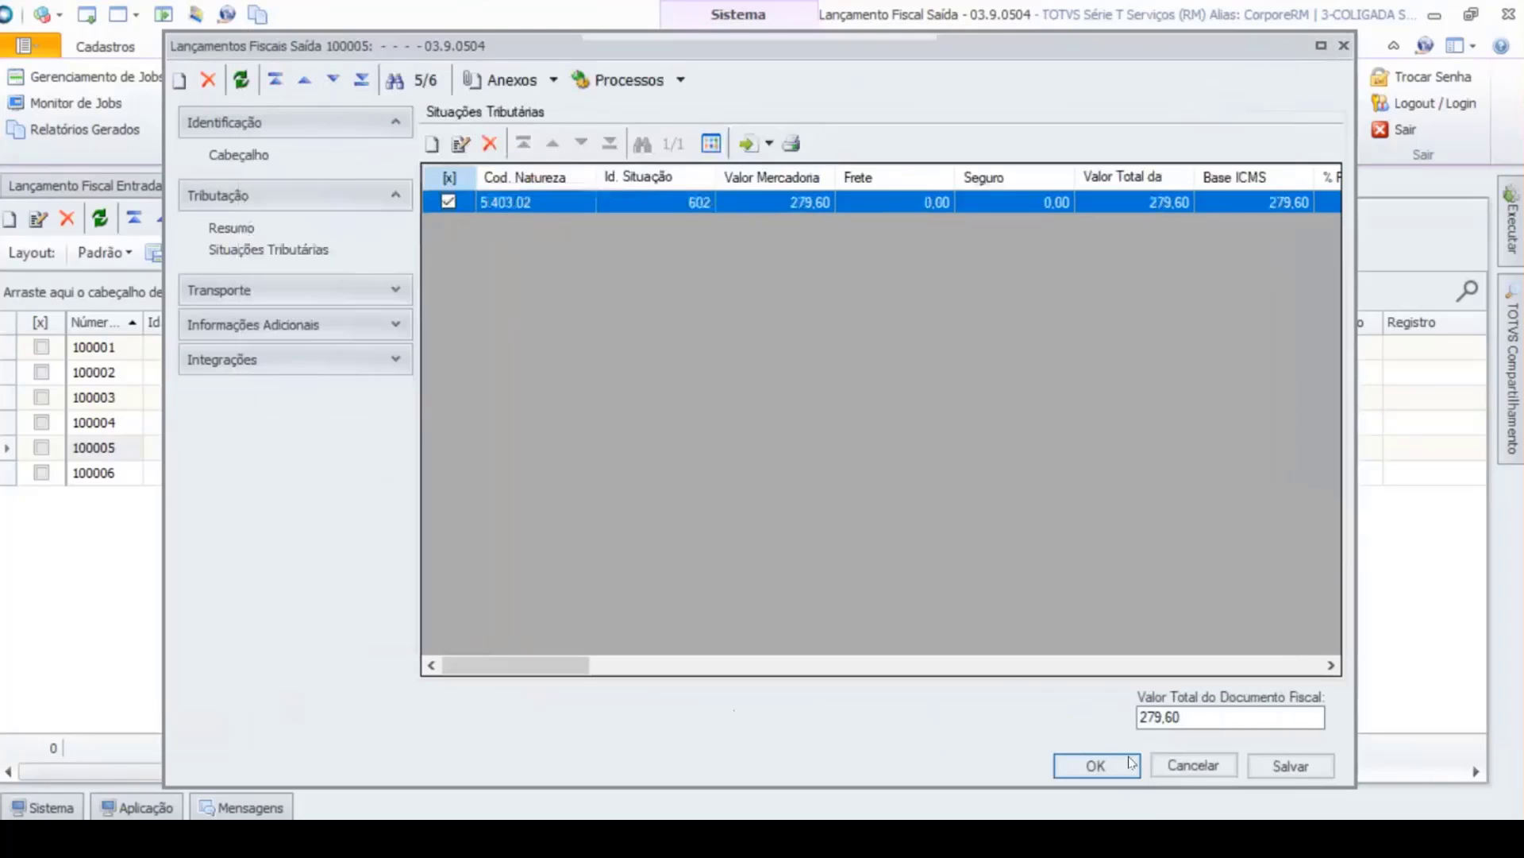
pyautogui.click(1193, 765)
pyautogui.click(782, 501)
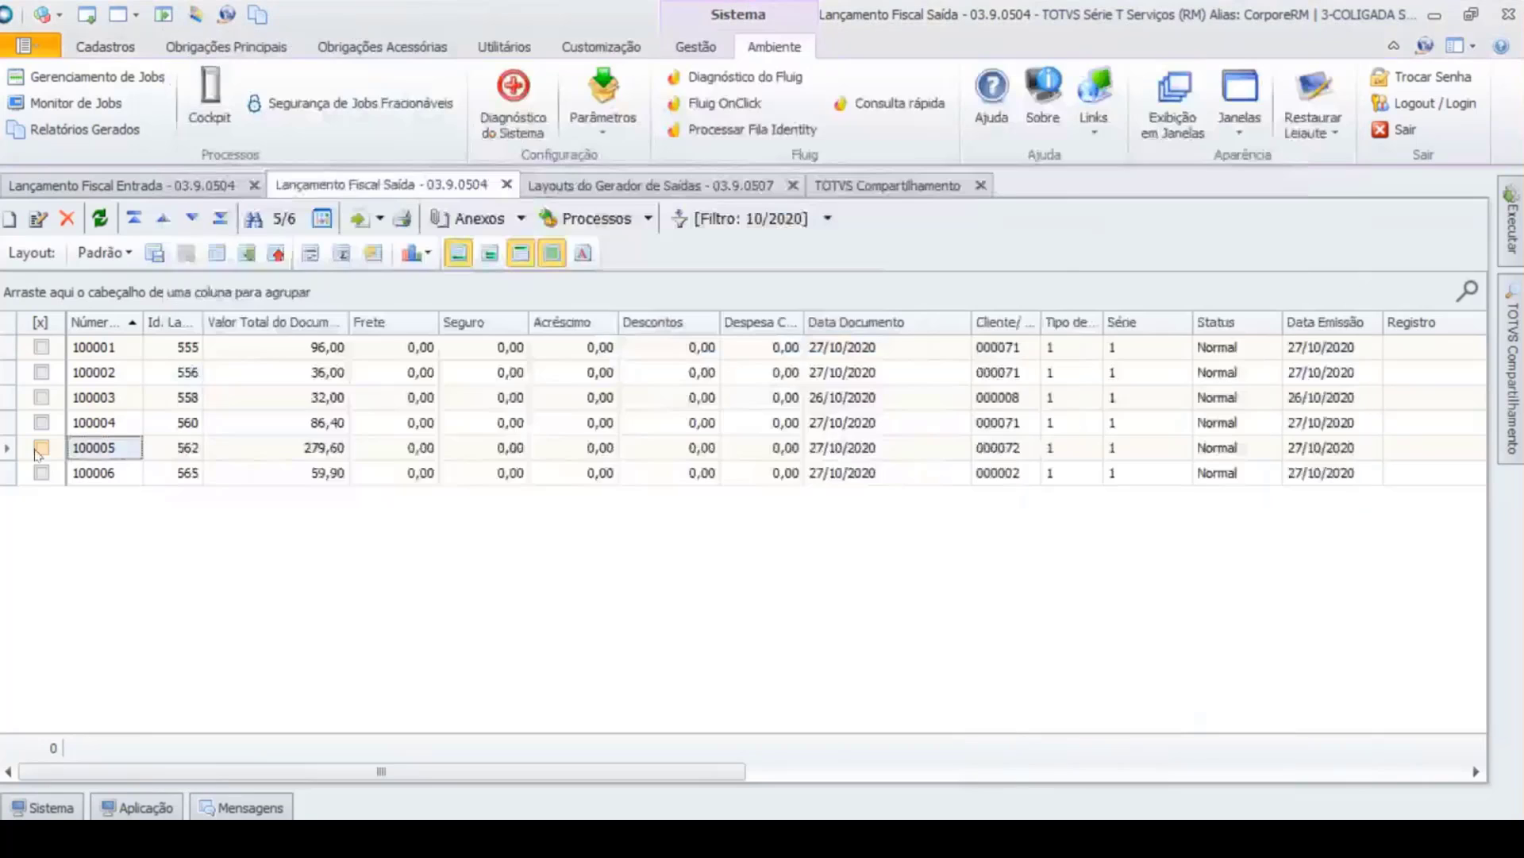
# Step: Run Associação de Lançamentos de Saída for outgoing document 100005 with reason Venda int. Simples Nacional, and review the process log
pyautogui.click(528, 185)
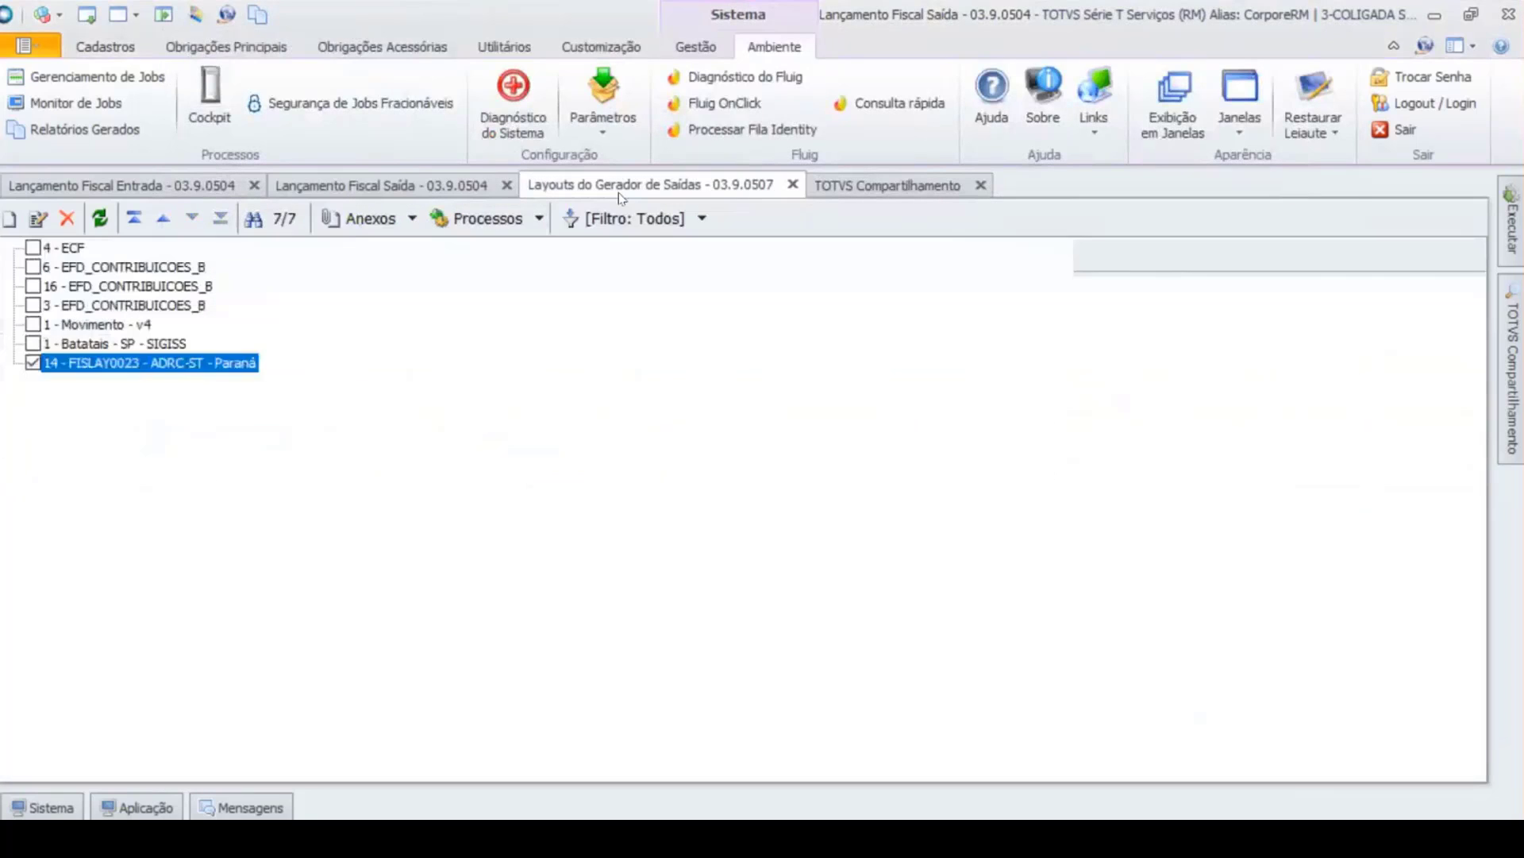
pyautogui.click(381, 185)
pyautogui.click(648, 219)
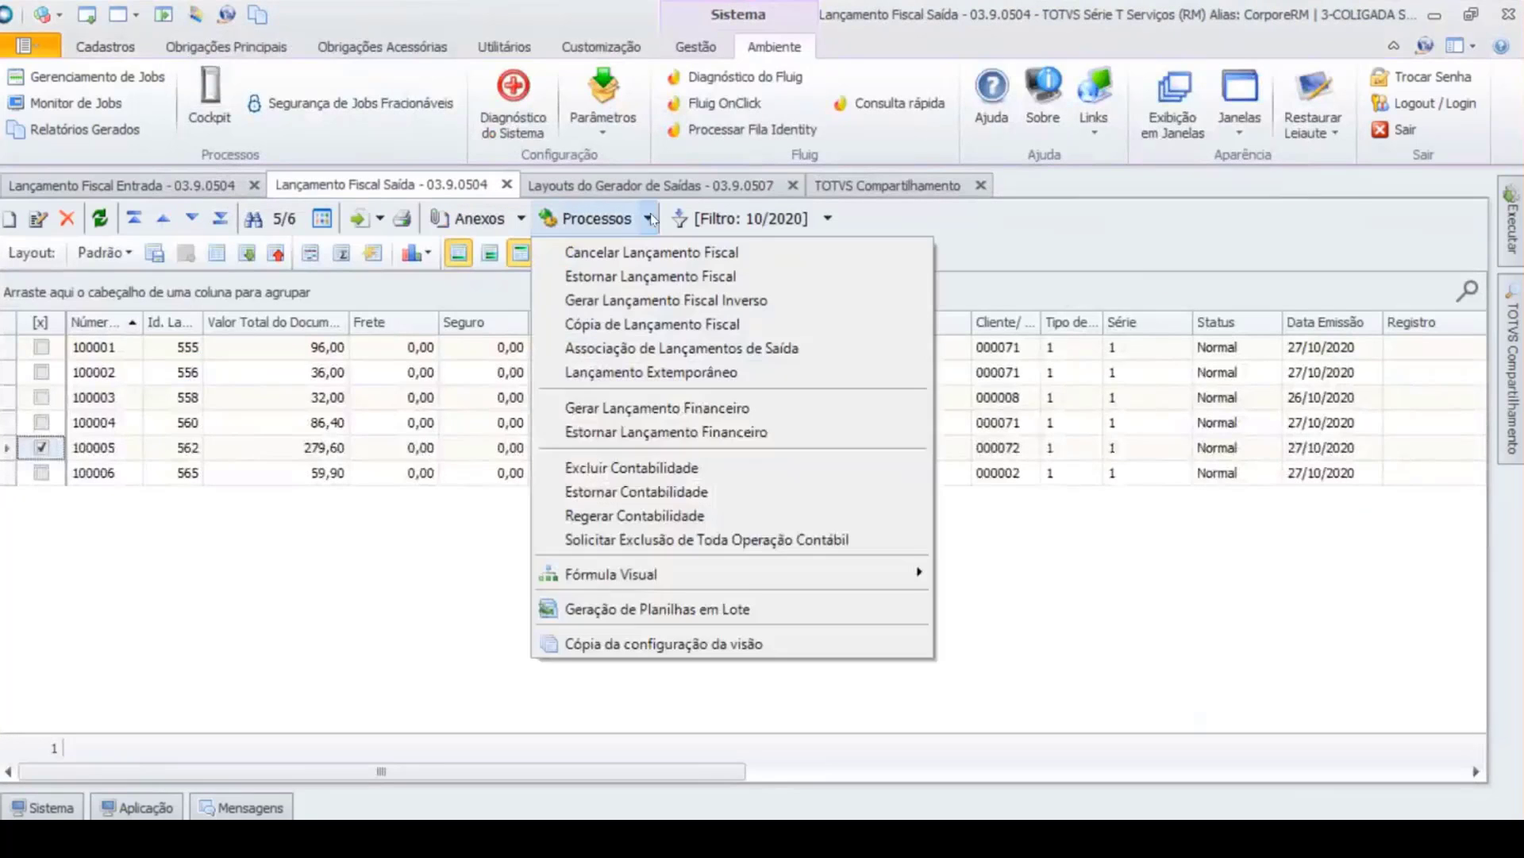
pyautogui.click(696, 350)
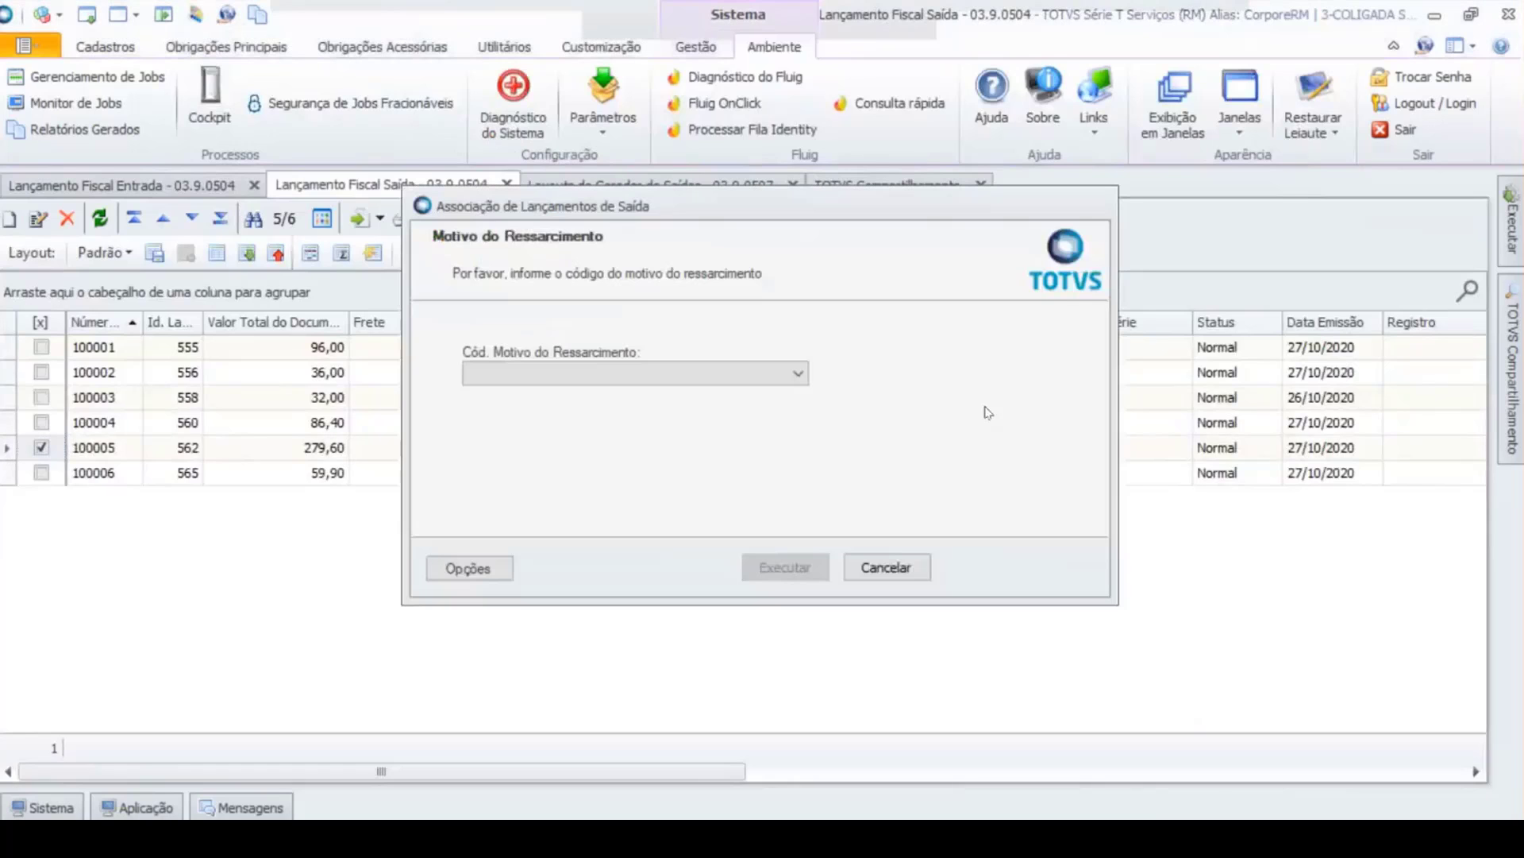
pyautogui.click(697, 381)
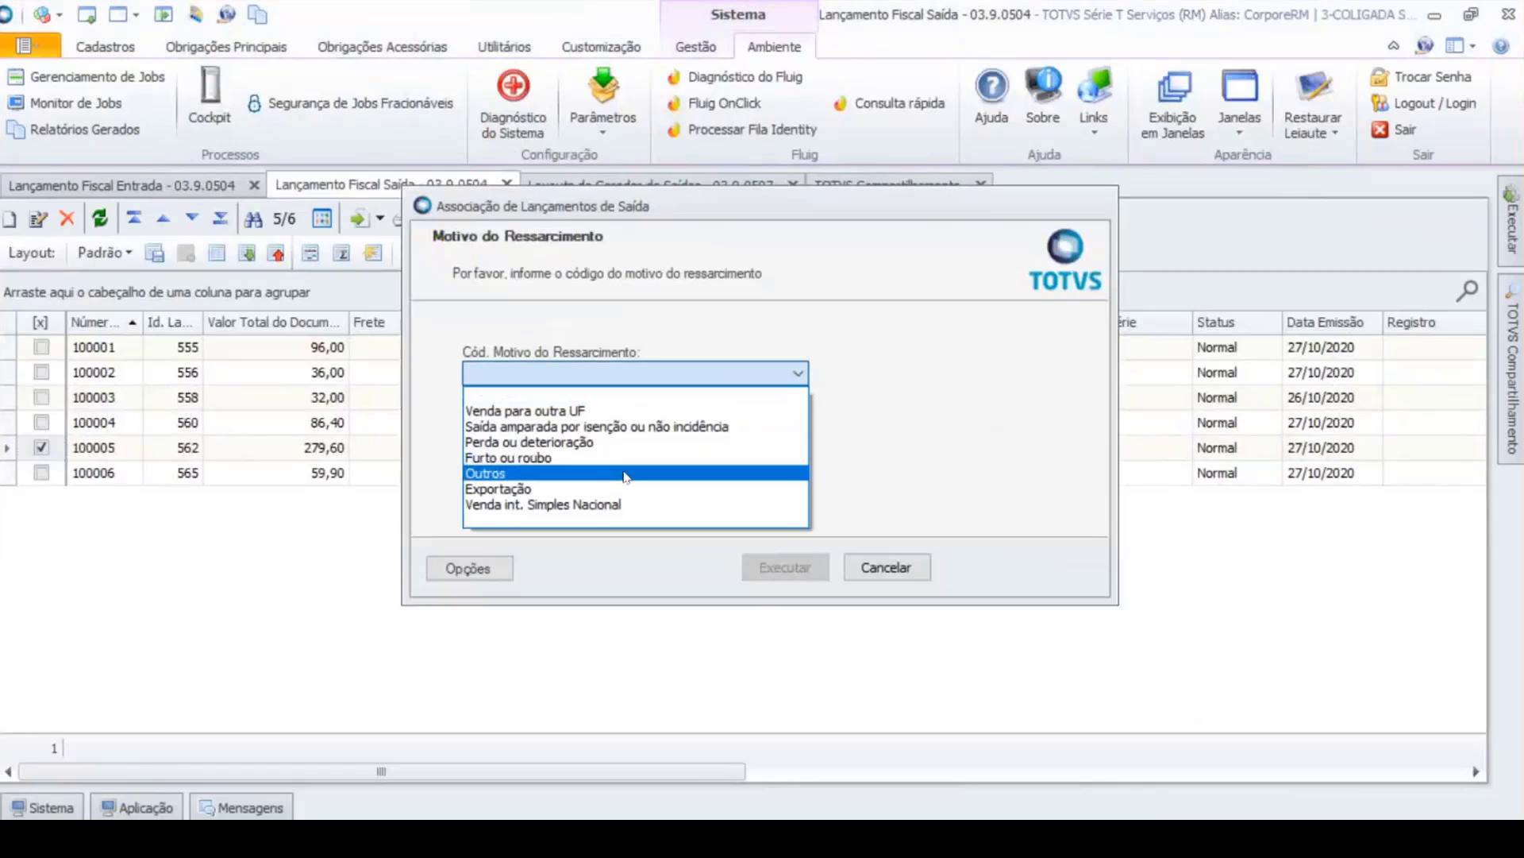
pyautogui.click(691, 473)
pyautogui.click(691, 378)
pyautogui.click(774, 515)
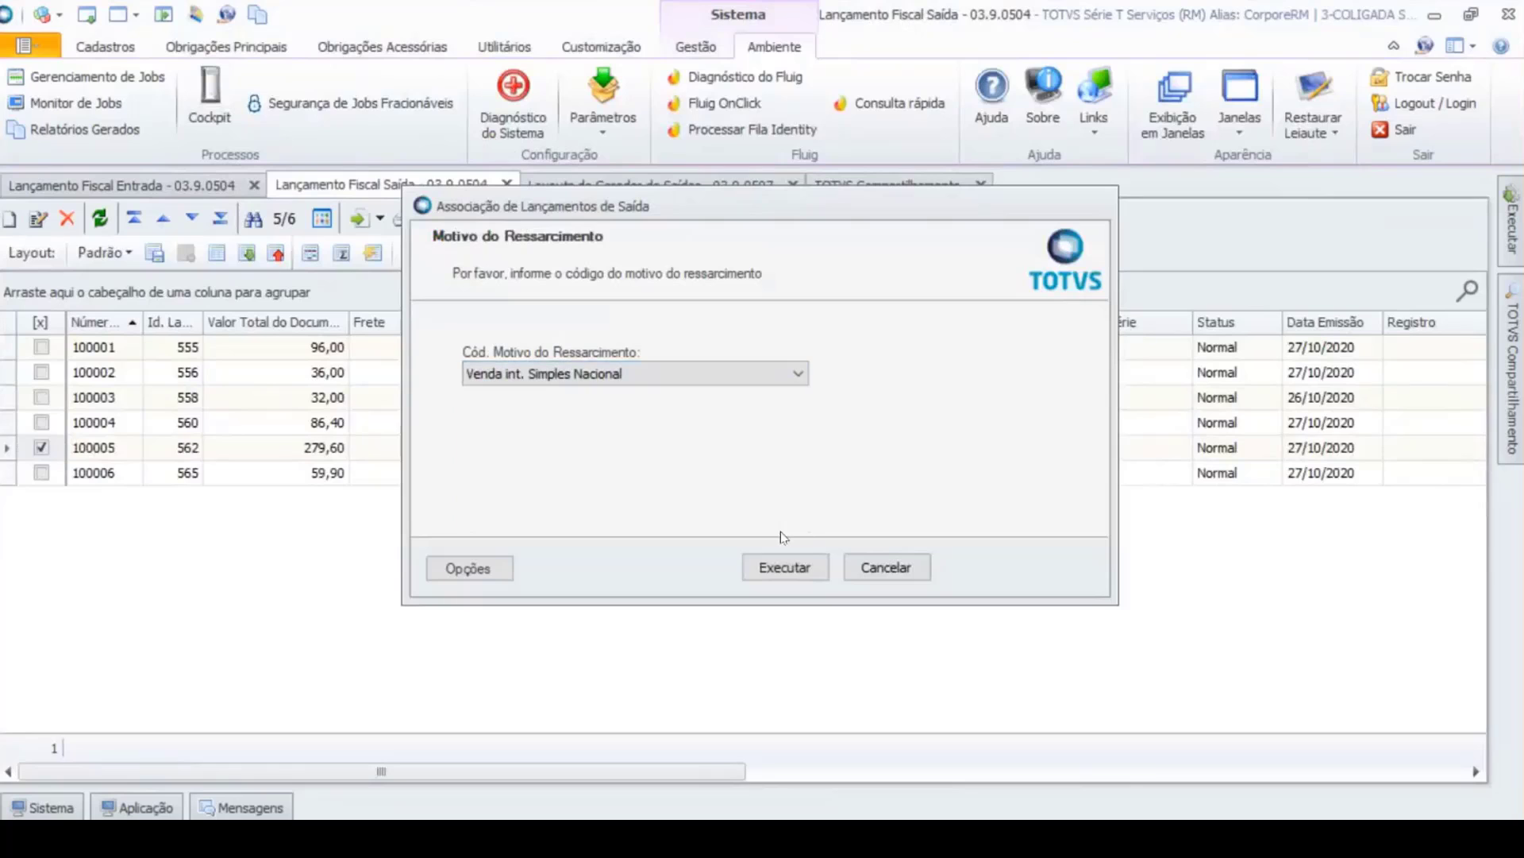
pyautogui.click(786, 569)
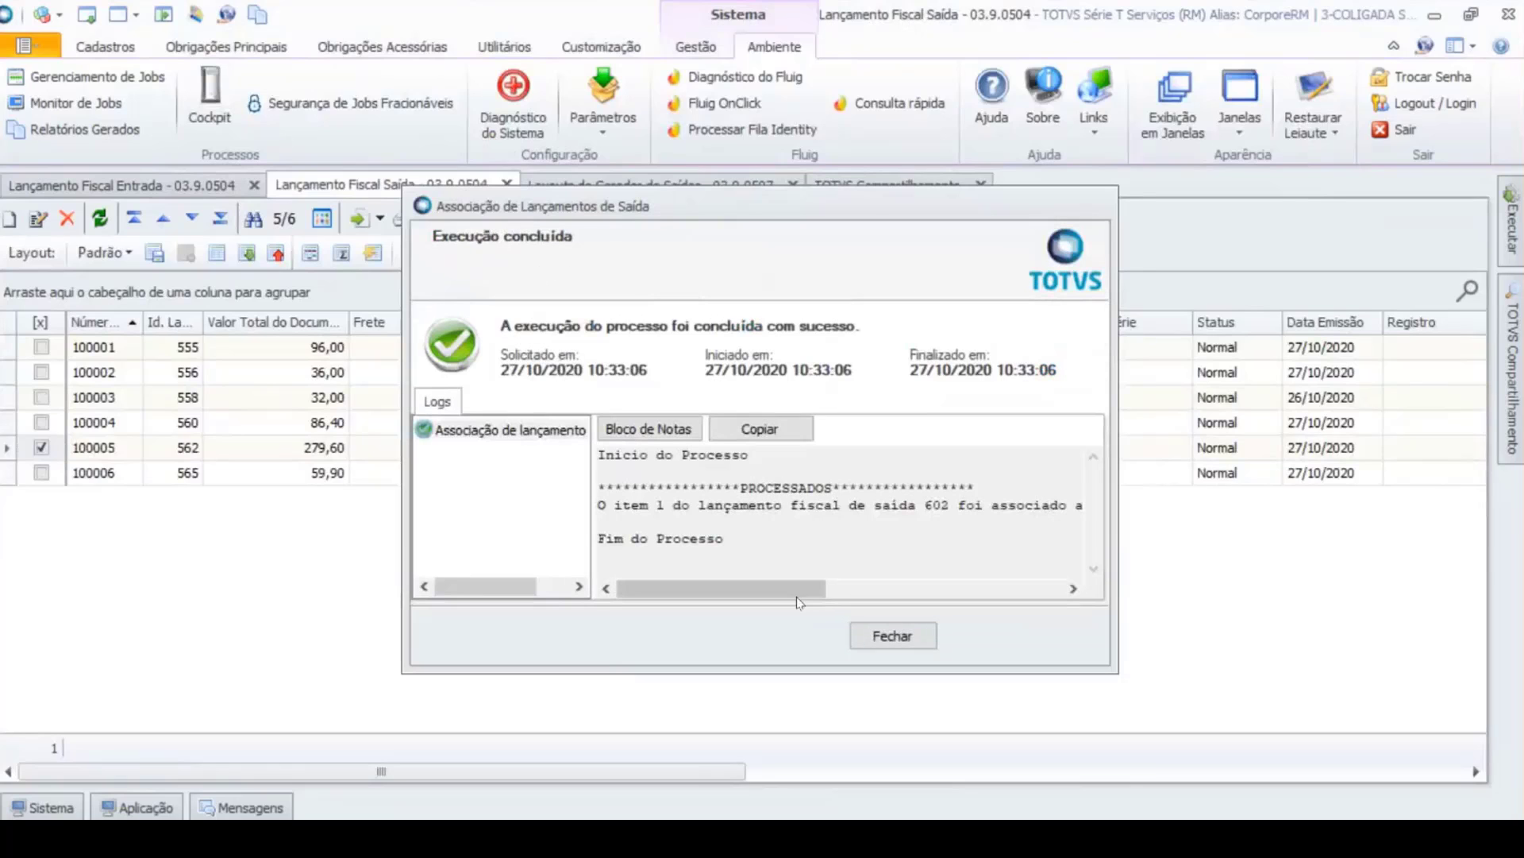
pyautogui.moveTo(778, 588); pyautogui.dragTo(994, 586)
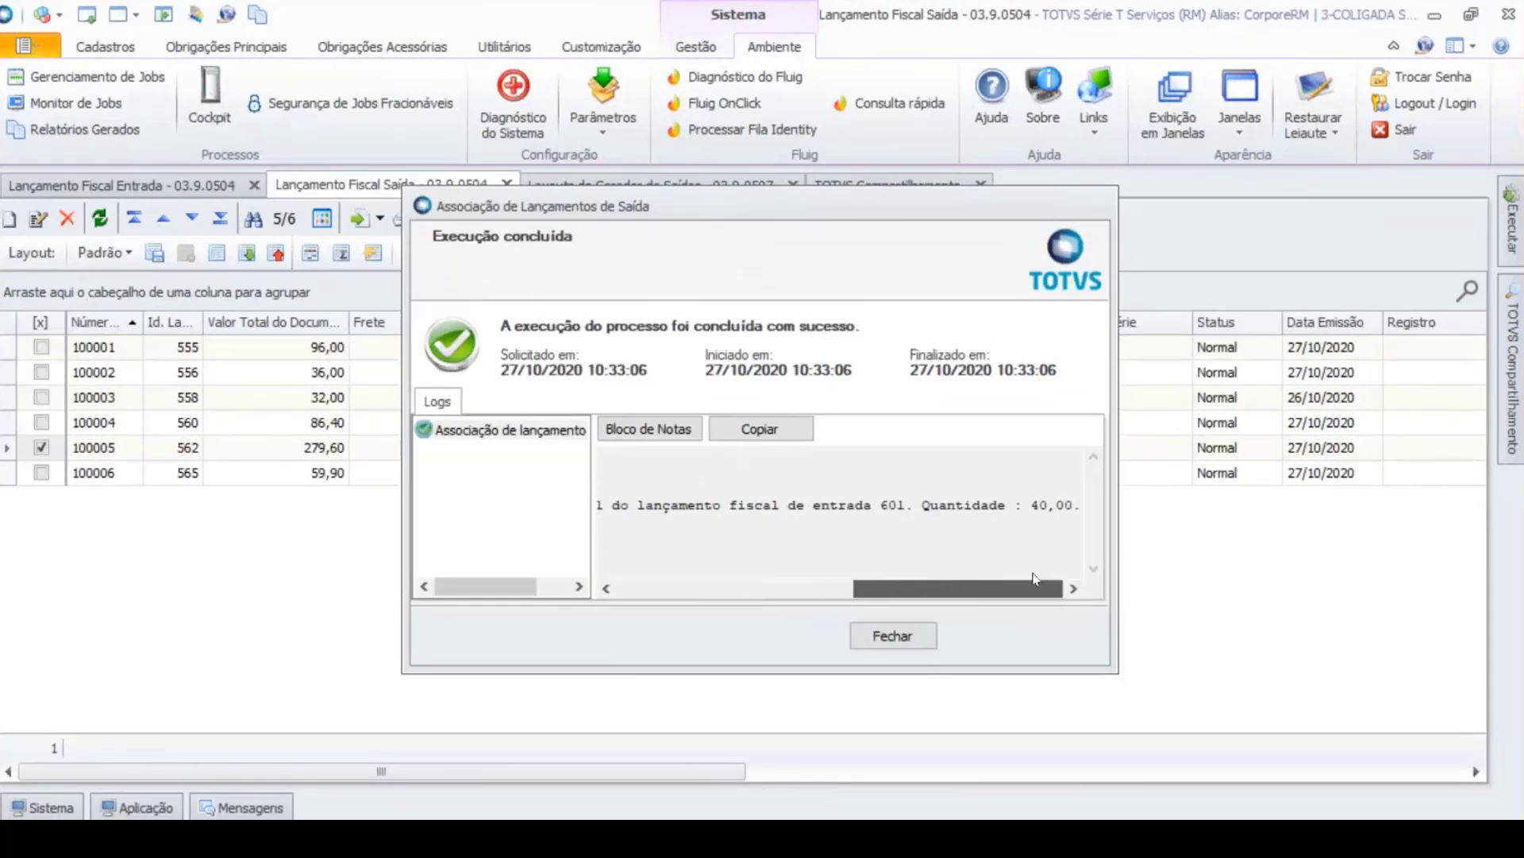
pyautogui.click(910, 631)
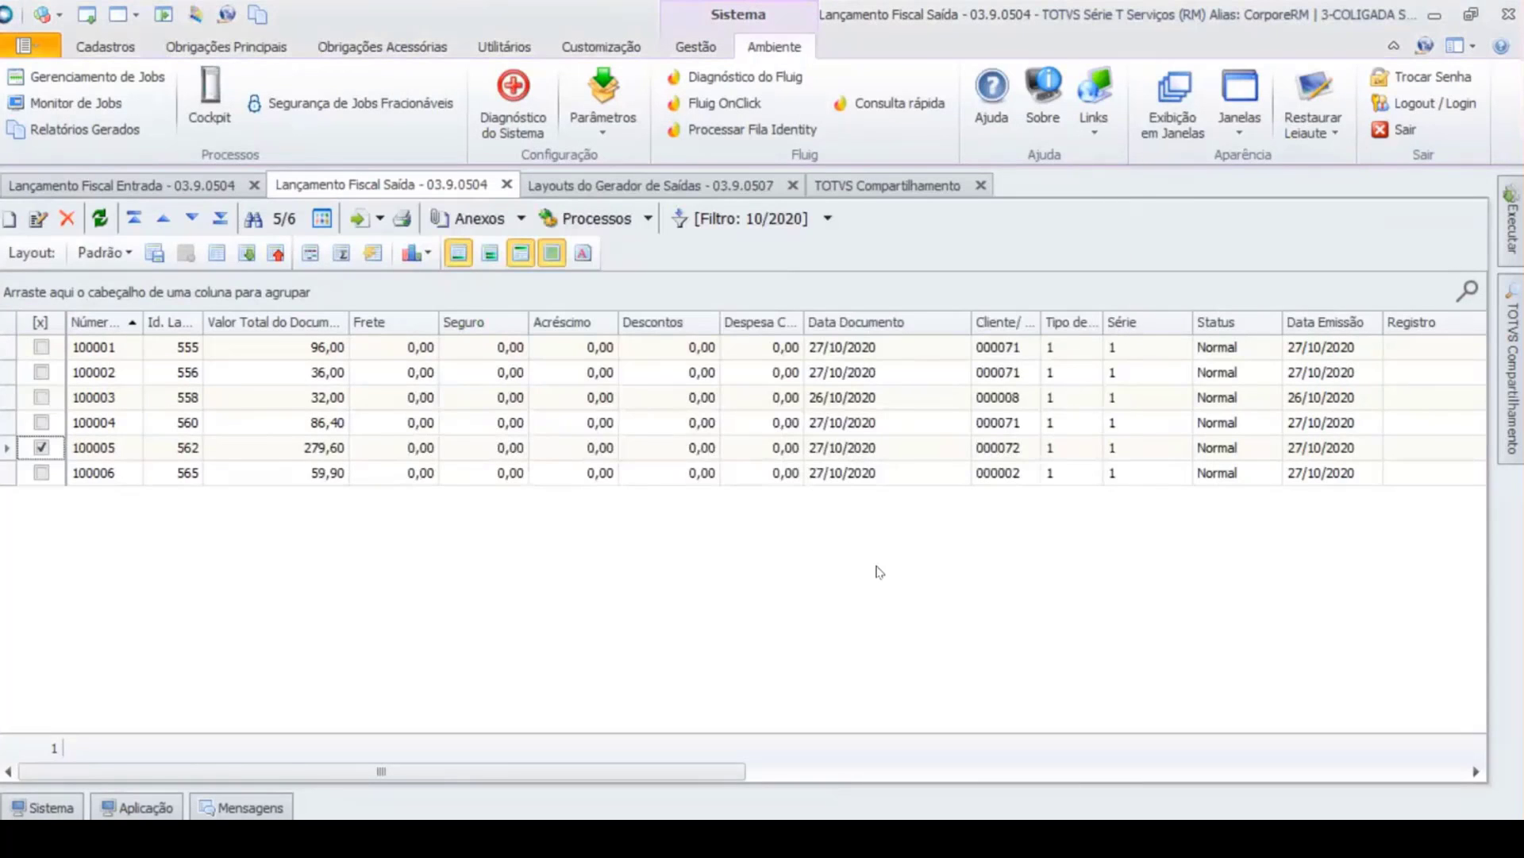
# Step: Generate the output file from layout 14 - FISLAY0023 - ADRC-ST - Paraná for branch 12, covering 01/10/2020 to 31/10/2020
pyautogui.click(649, 185)
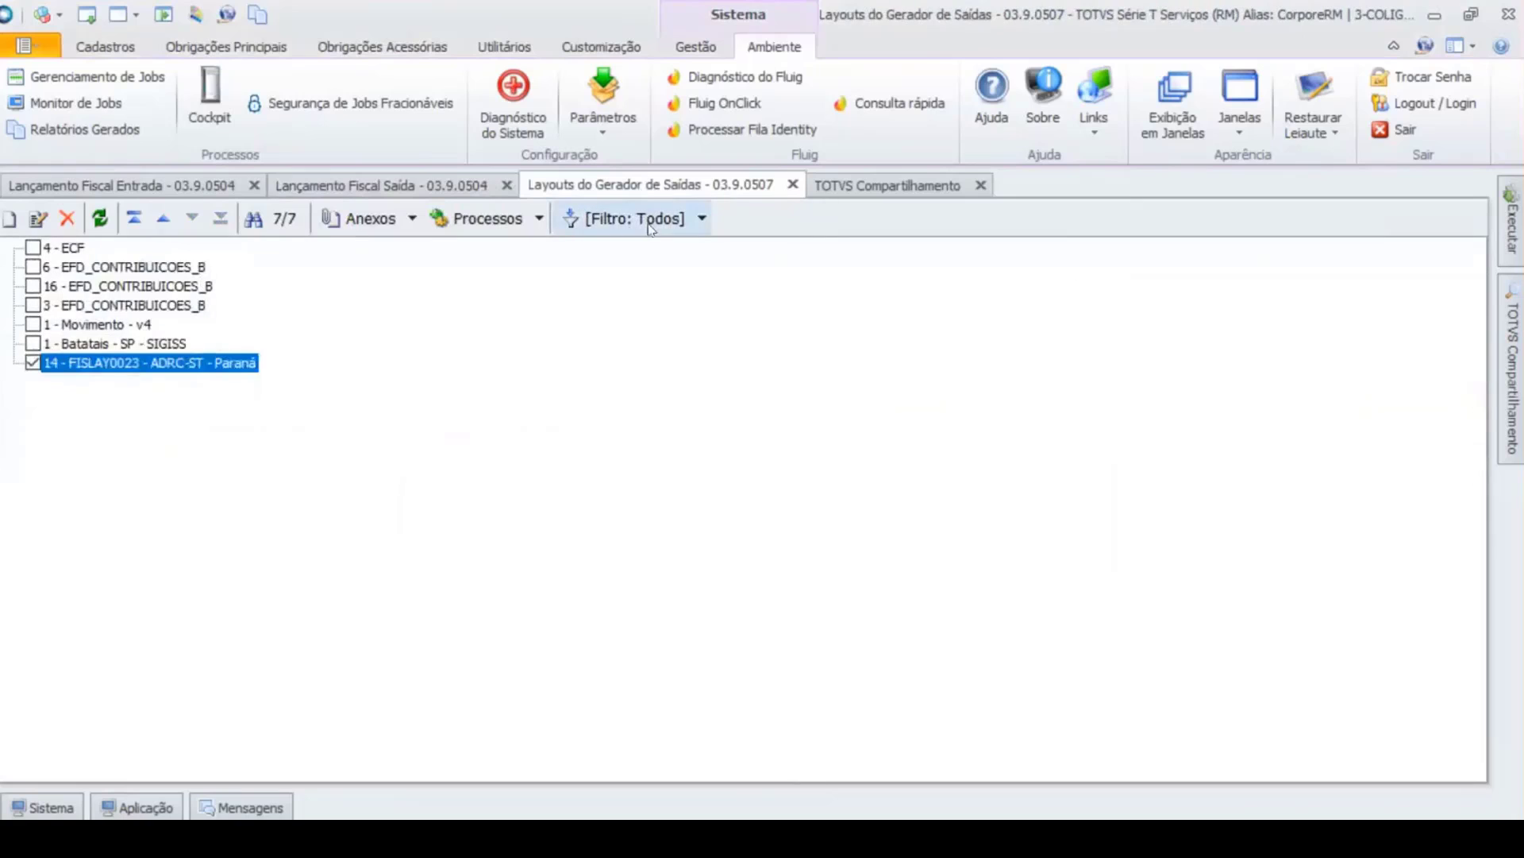
pyautogui.click(543, 221)
pyautogui.click(508, 252)
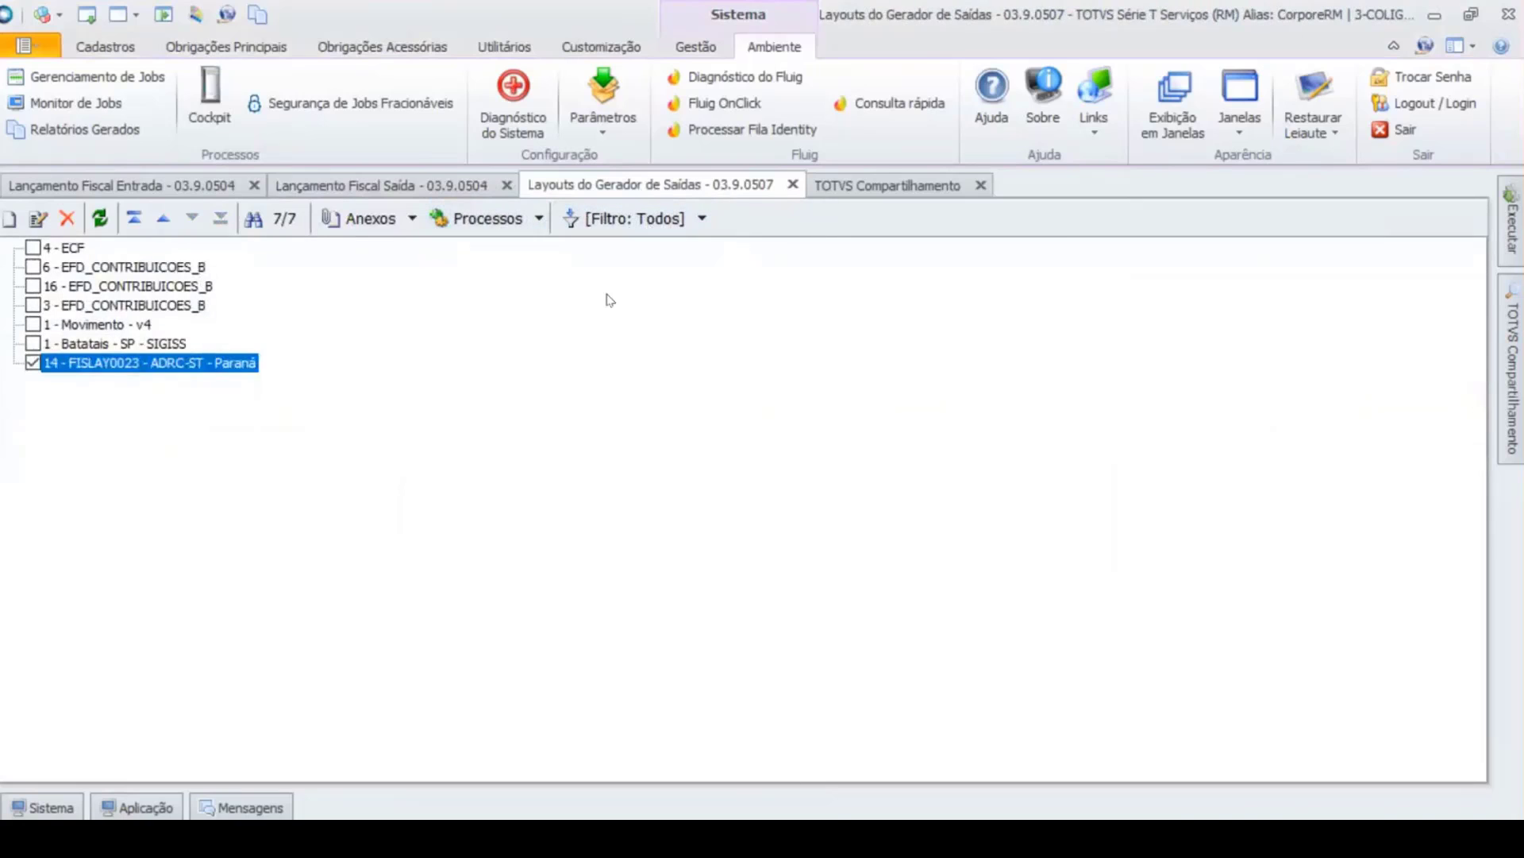
pyautogui.click(815, 594)
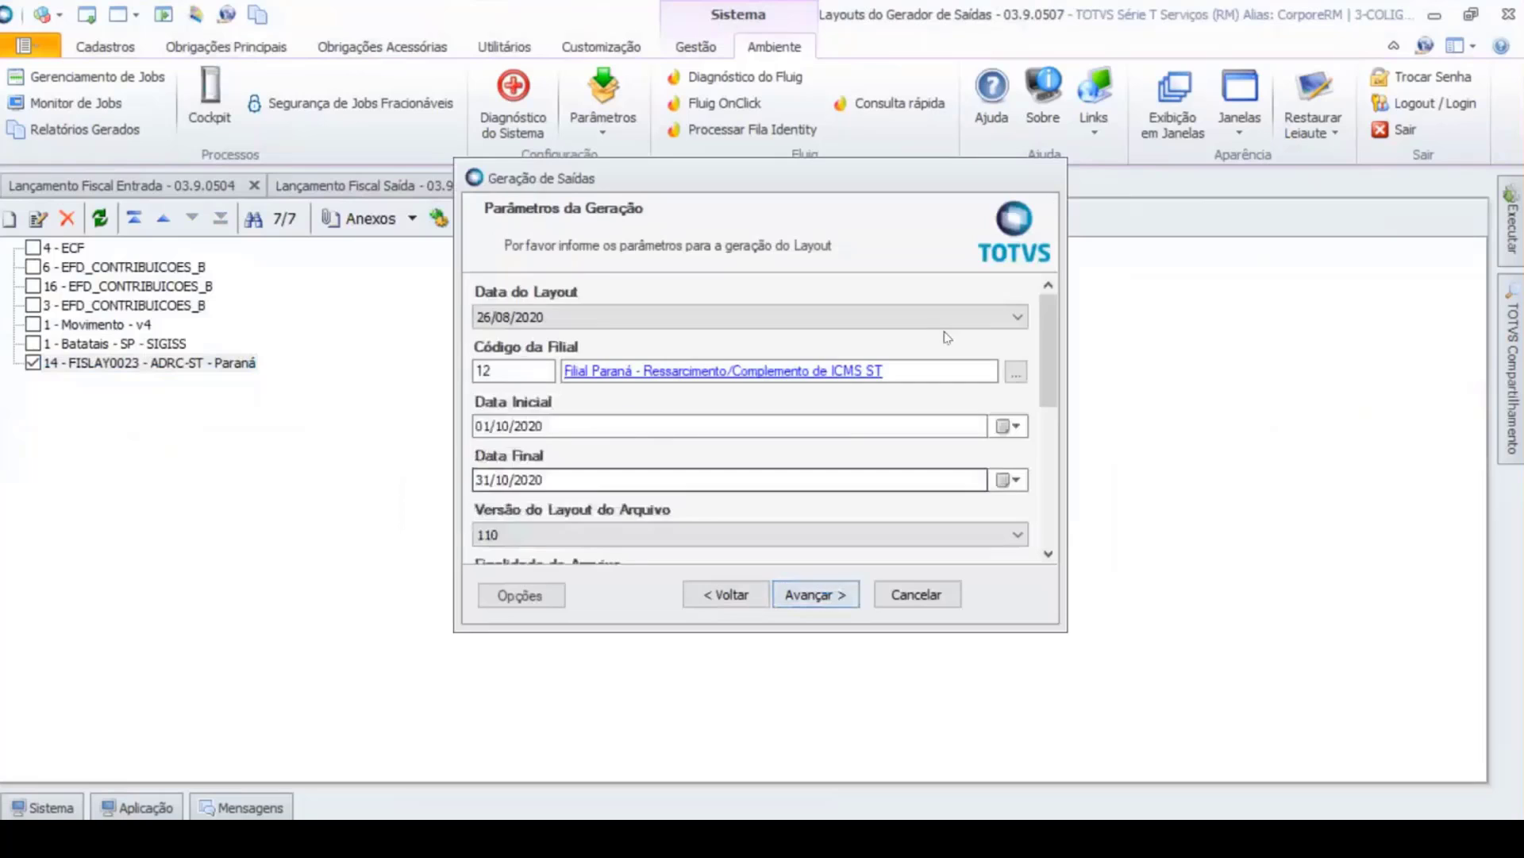
pyautogui.click(816, 594)
pyautogui.click(814, 587)
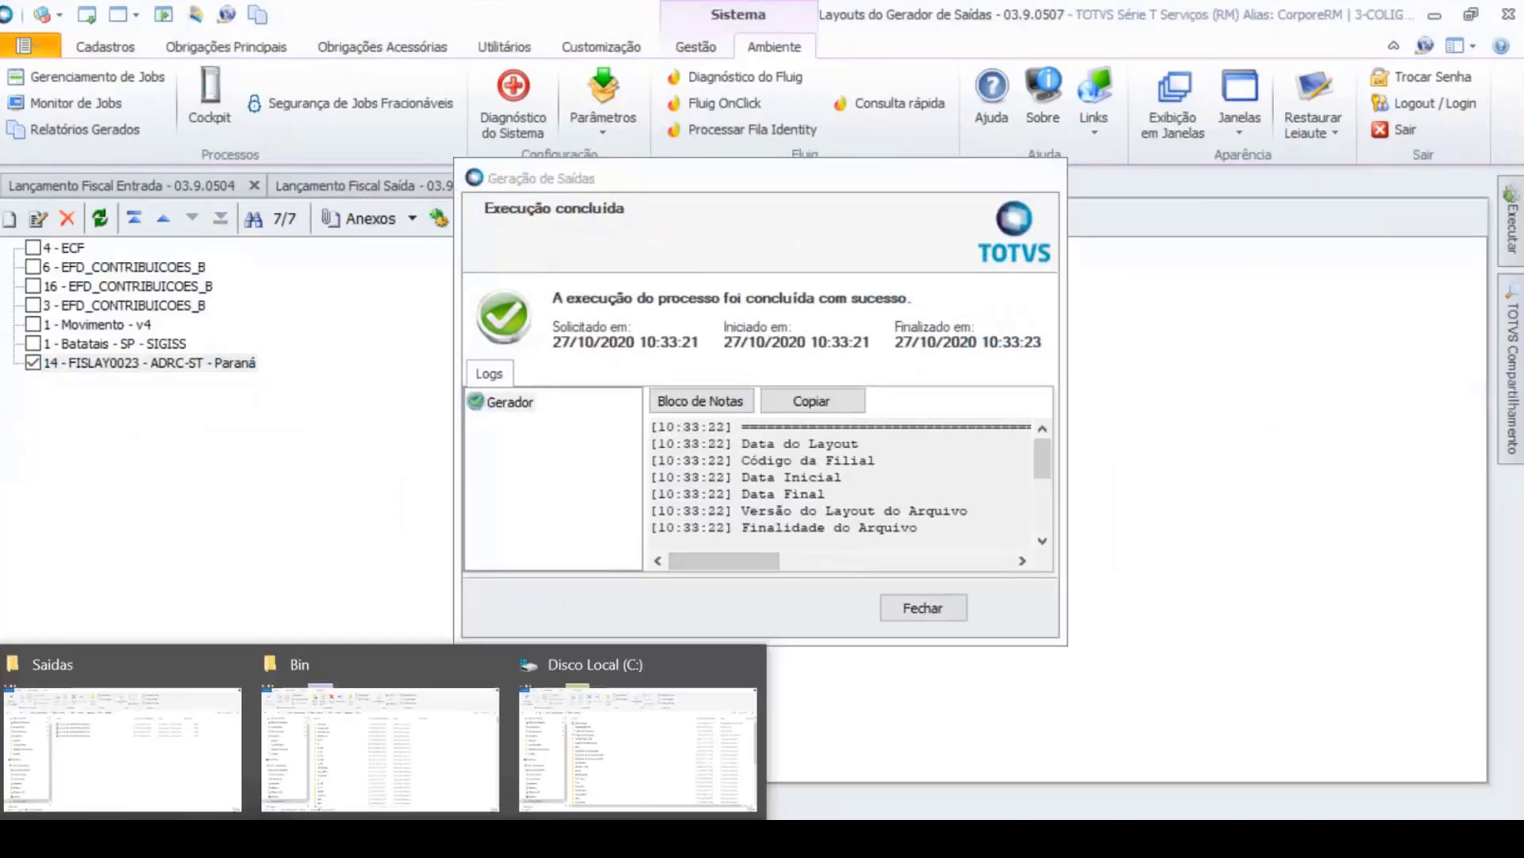
# Step: Open ADRC_ST-20201027103323.txt from the Saidas folder in Notepad++ and examine records 1510 and 1500 under product 02.022
pyautogui.click(154, 750)
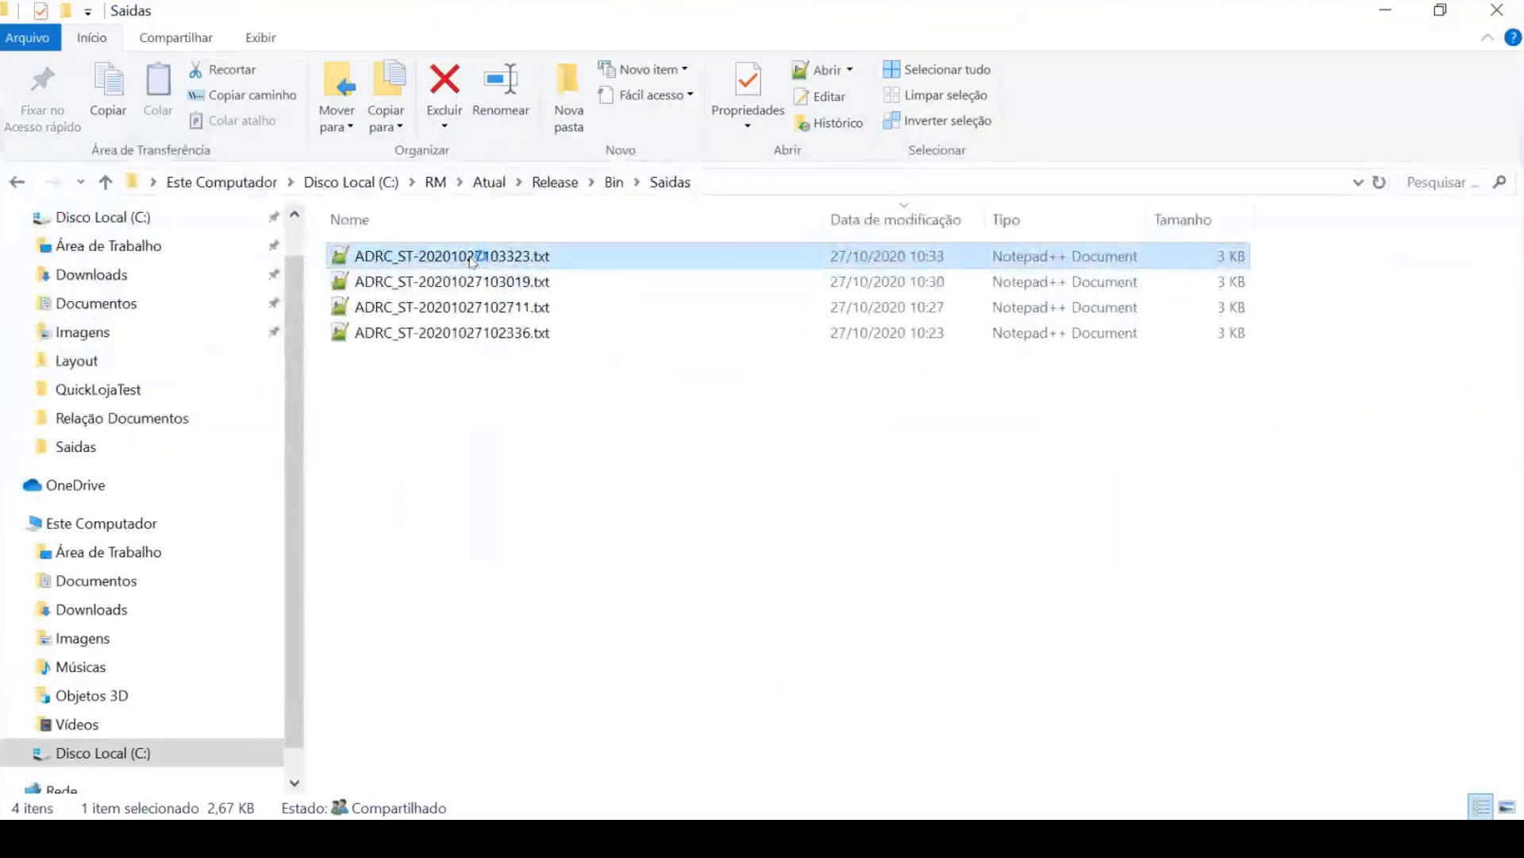
pyautogui.doubleClick(472, 262)
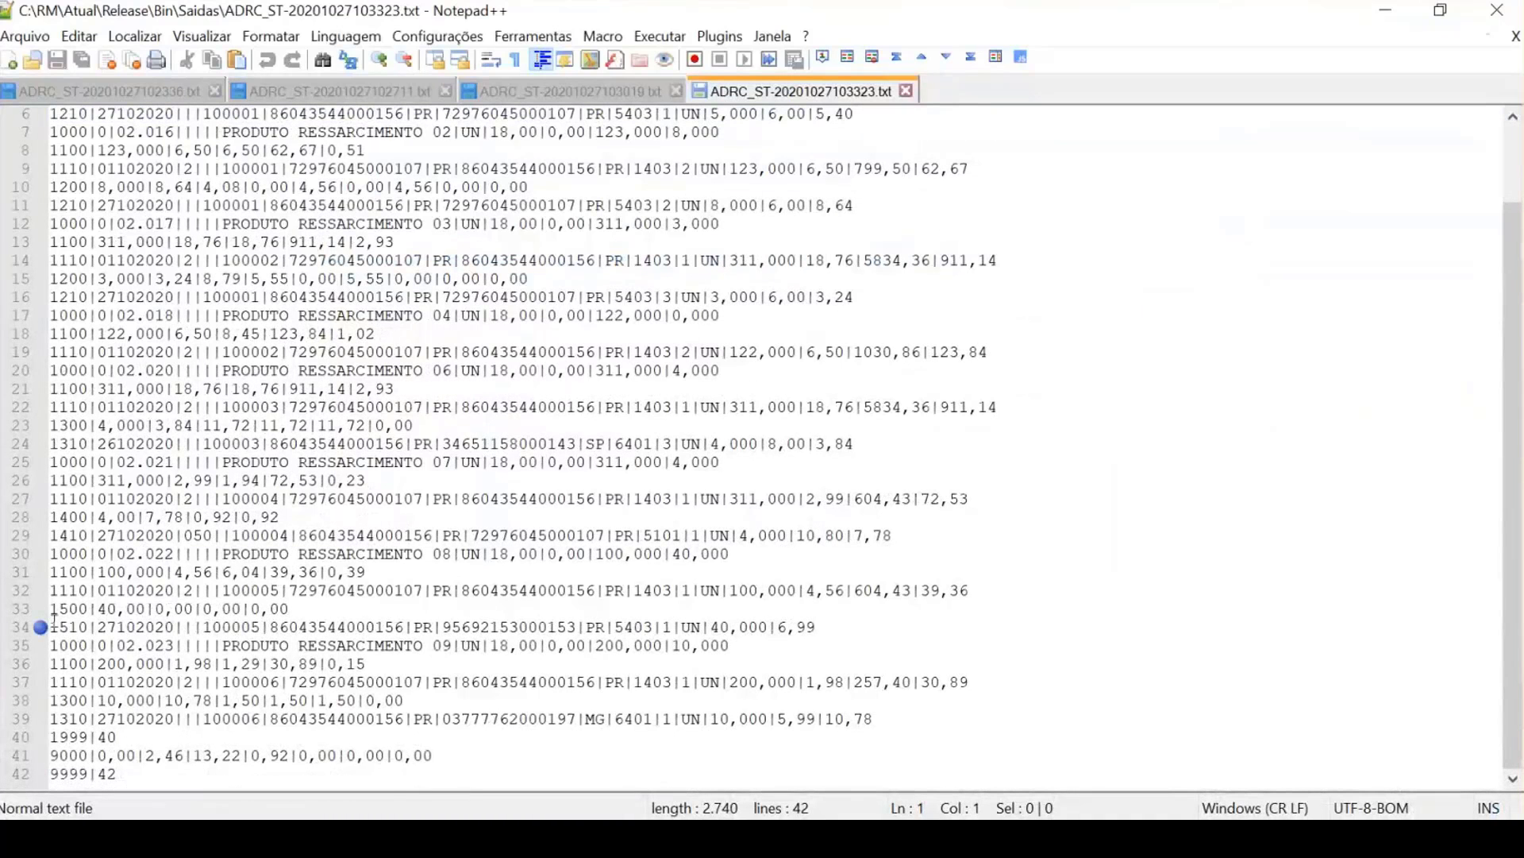
pyautogui.moveTo(48, 626); pyautogui.dragTo(212, 631)
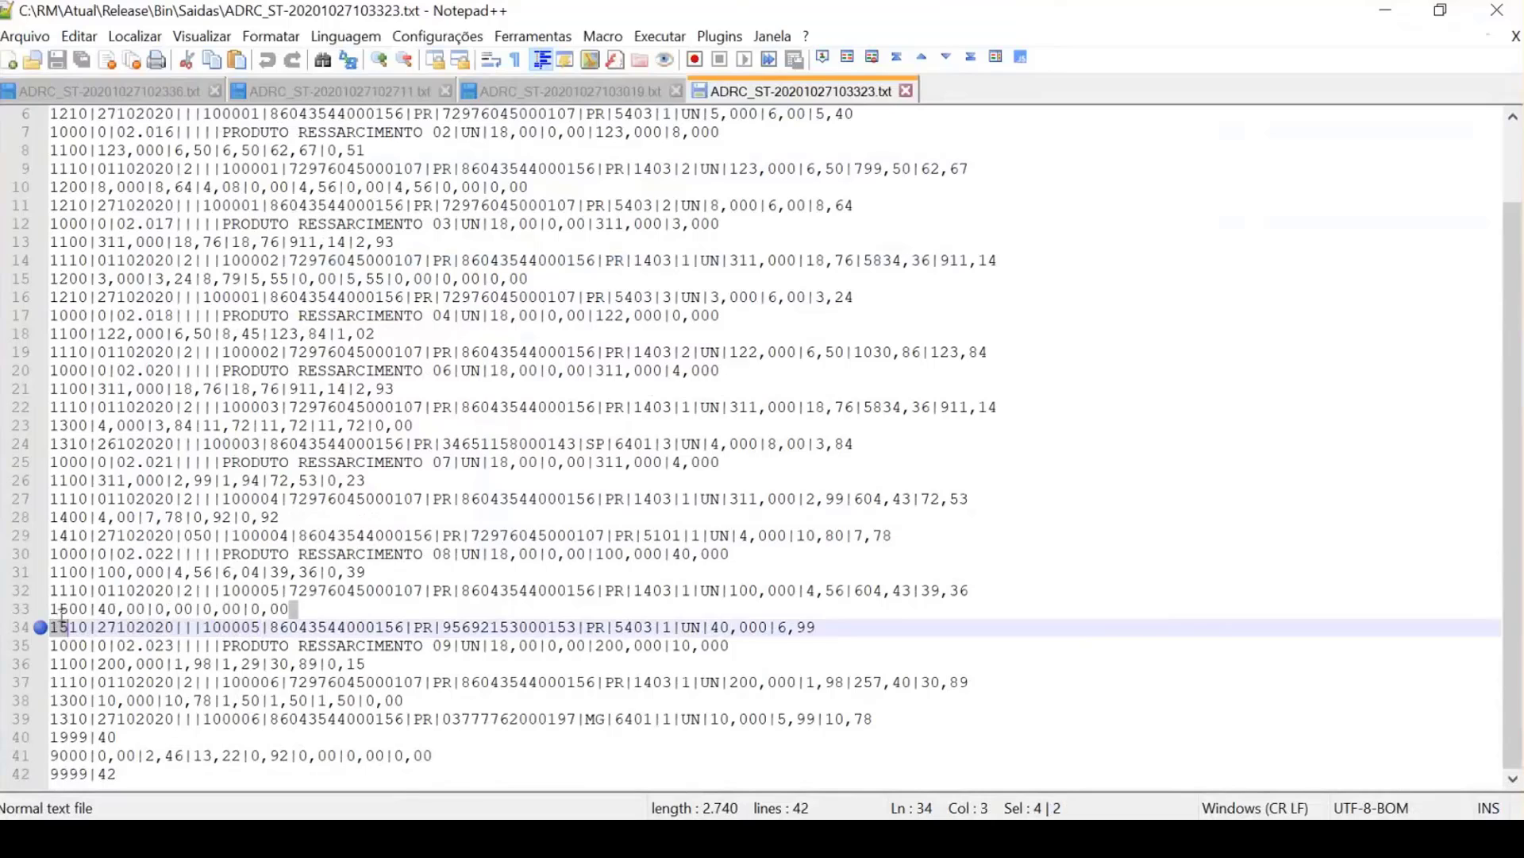
pyautogui.moveTo(302, 609); pyautogui.dragTo(40, 608)
pyautogui.press('Up')
pyautogui.press('Up')
pyautogui.press('Up')
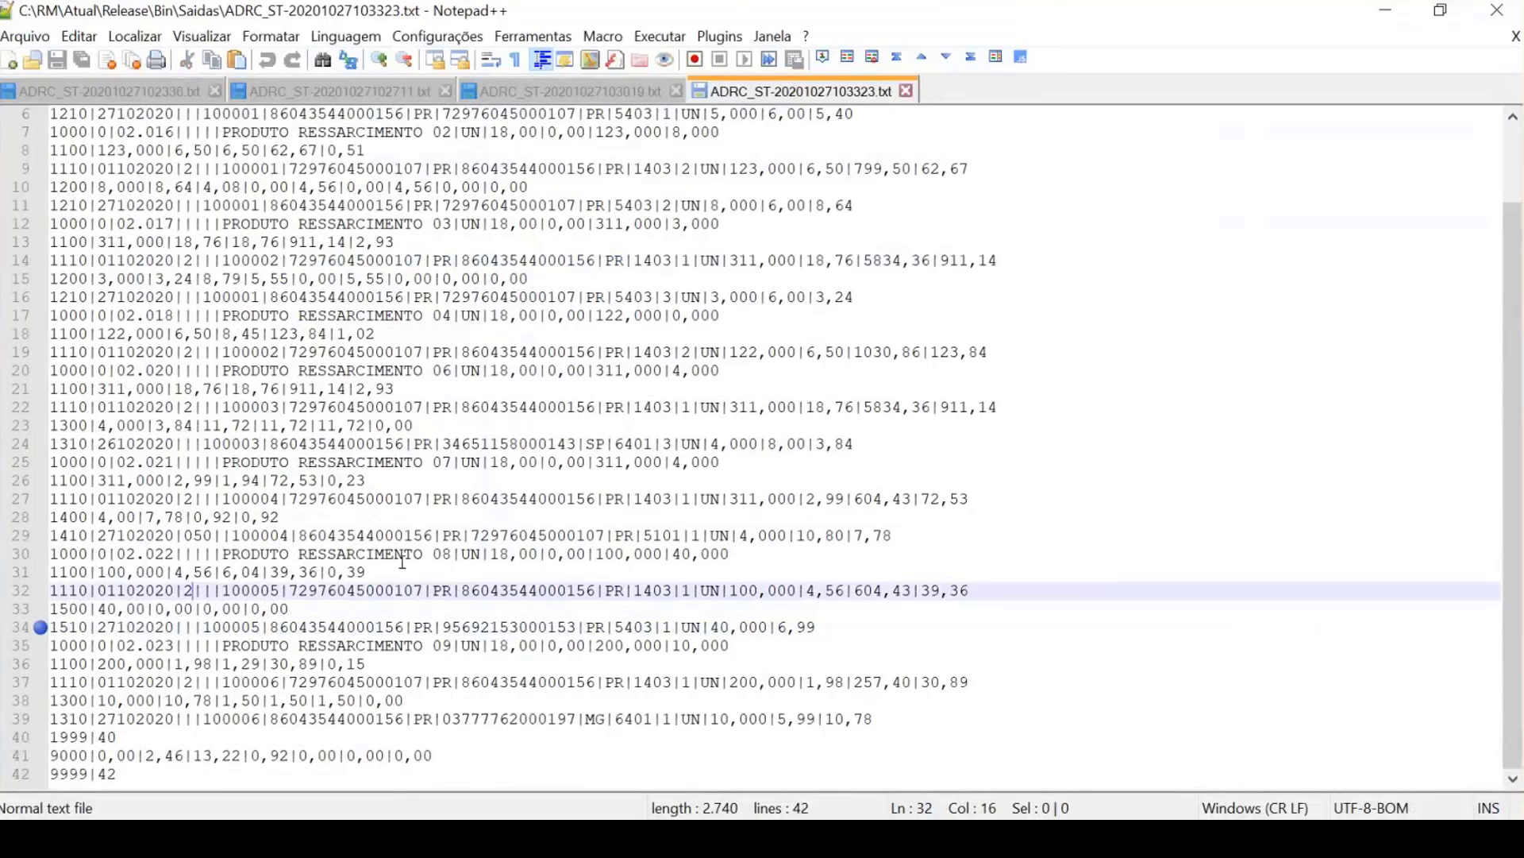
pyautogui.press('Down')
pyautogui.doubleClick(446, 553)
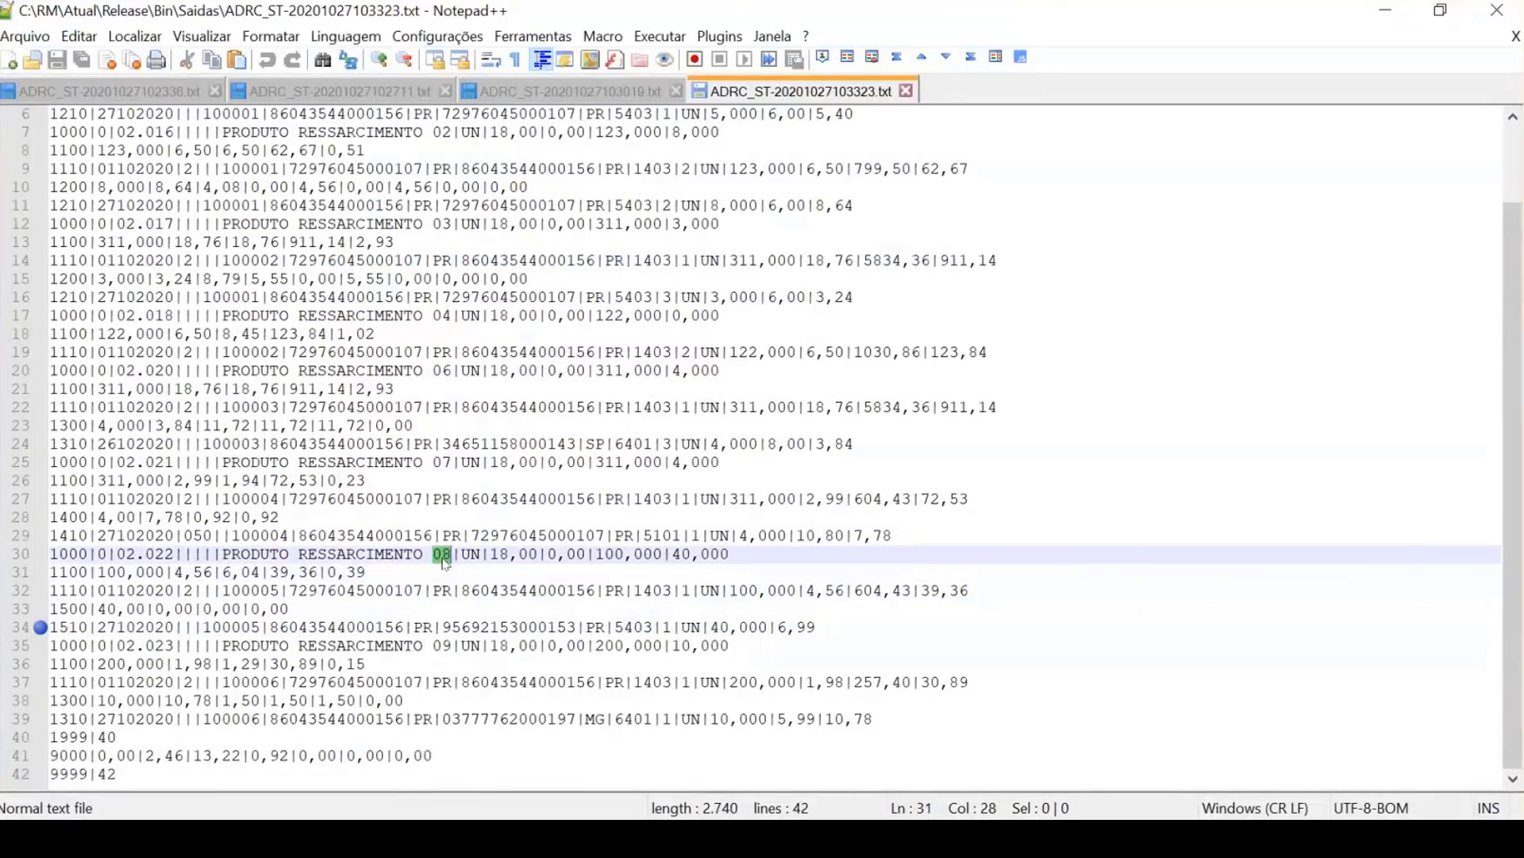
# Step: Switch to the browser, return to the Layout da ADRC-ST diagram and open the Registro 1320 page about returns
pyautogui.click(1391, 14)
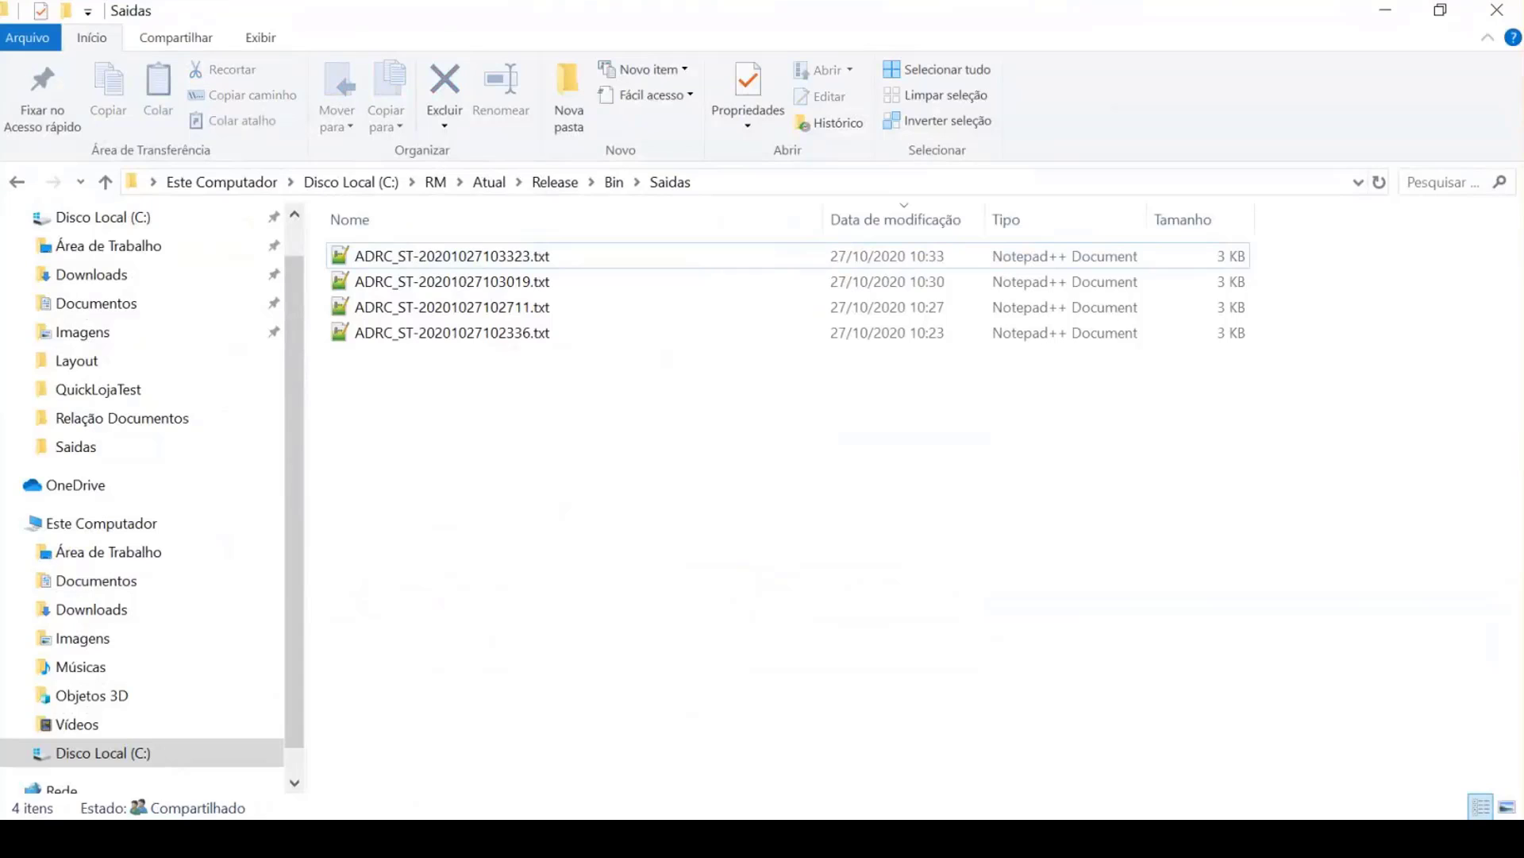
pyautogui.click(379, 839)
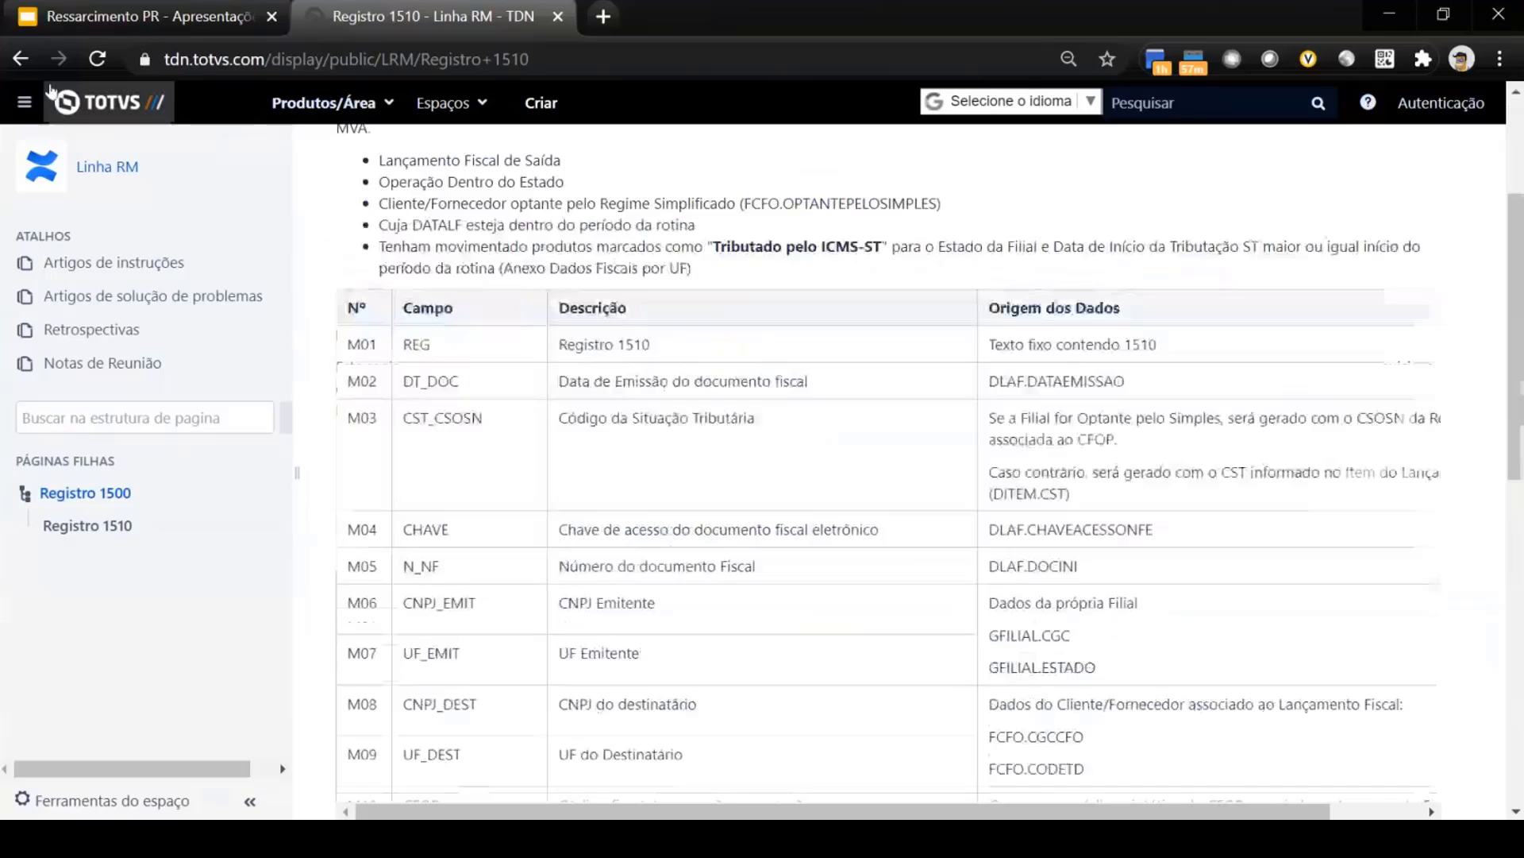
pyautogui.click(20, 59)
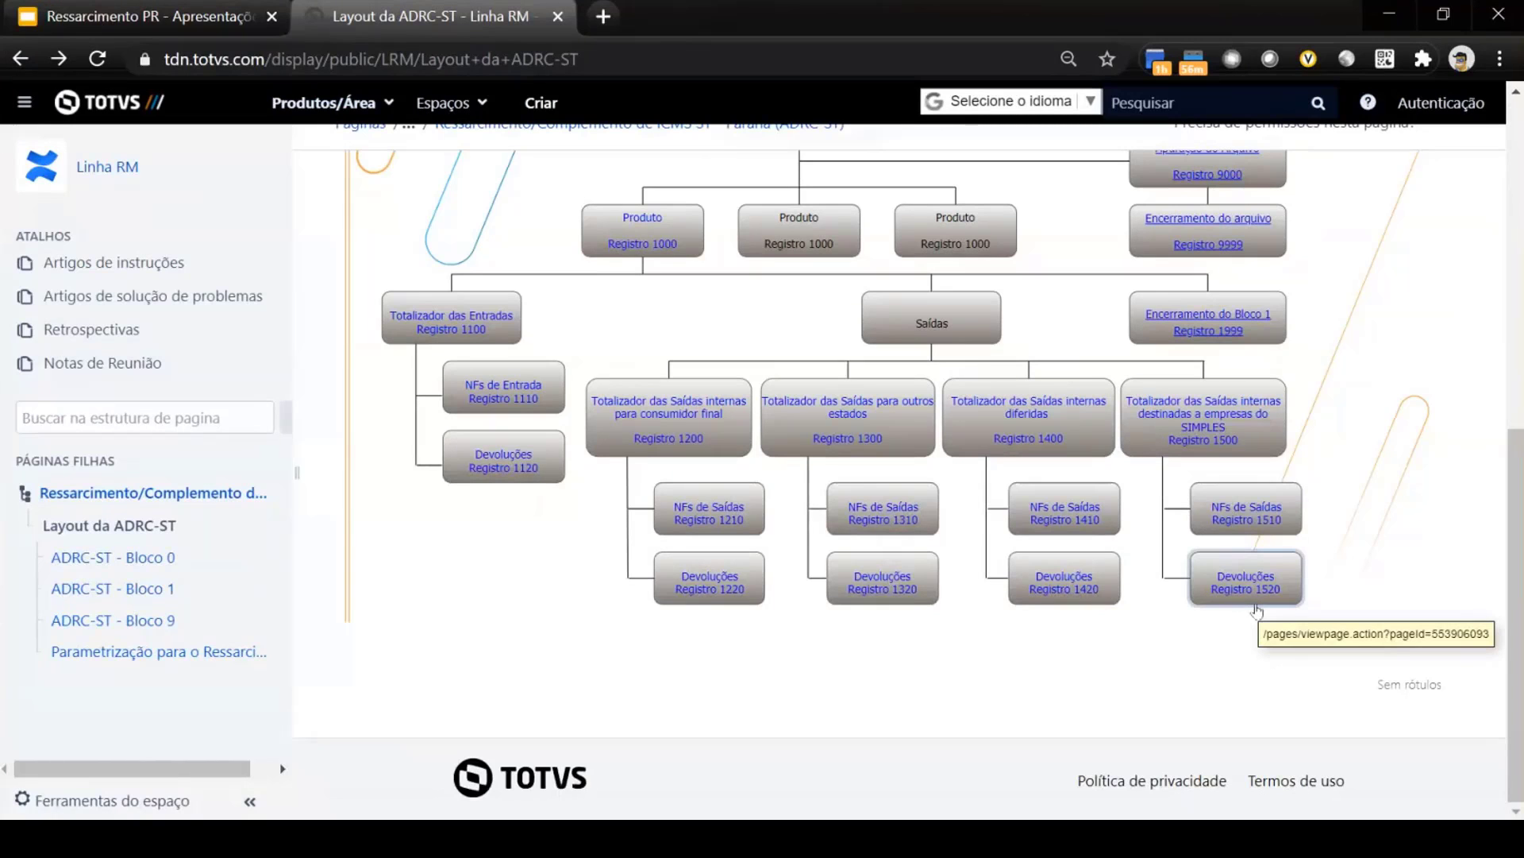
pyautogui.click(879, 601)
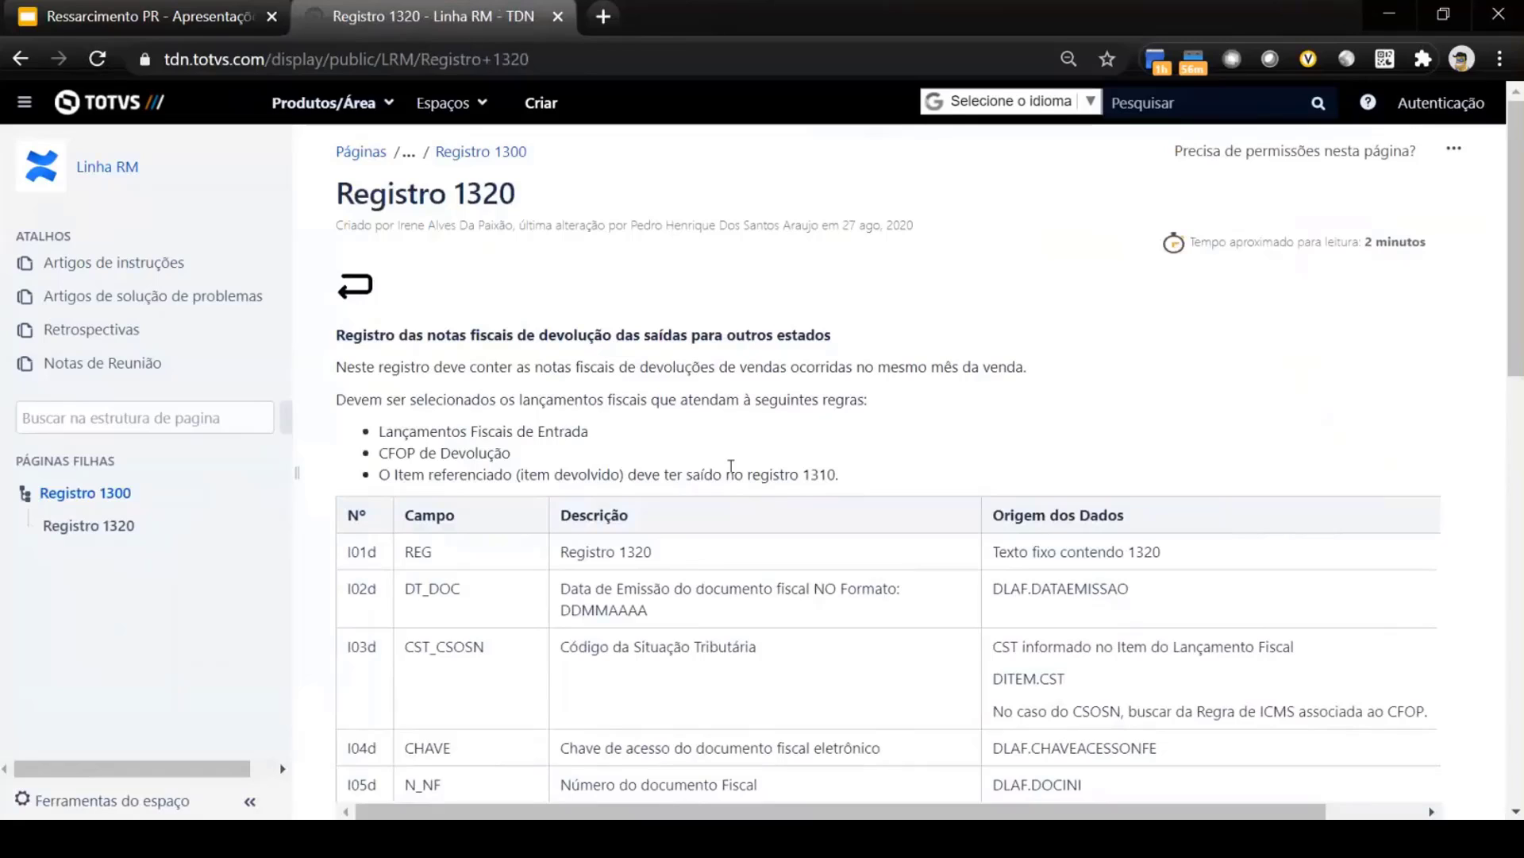
# Step: Switch back to TOTVS RM and close the completed Geração de Saídas process
pyautogui.click(515, 838)
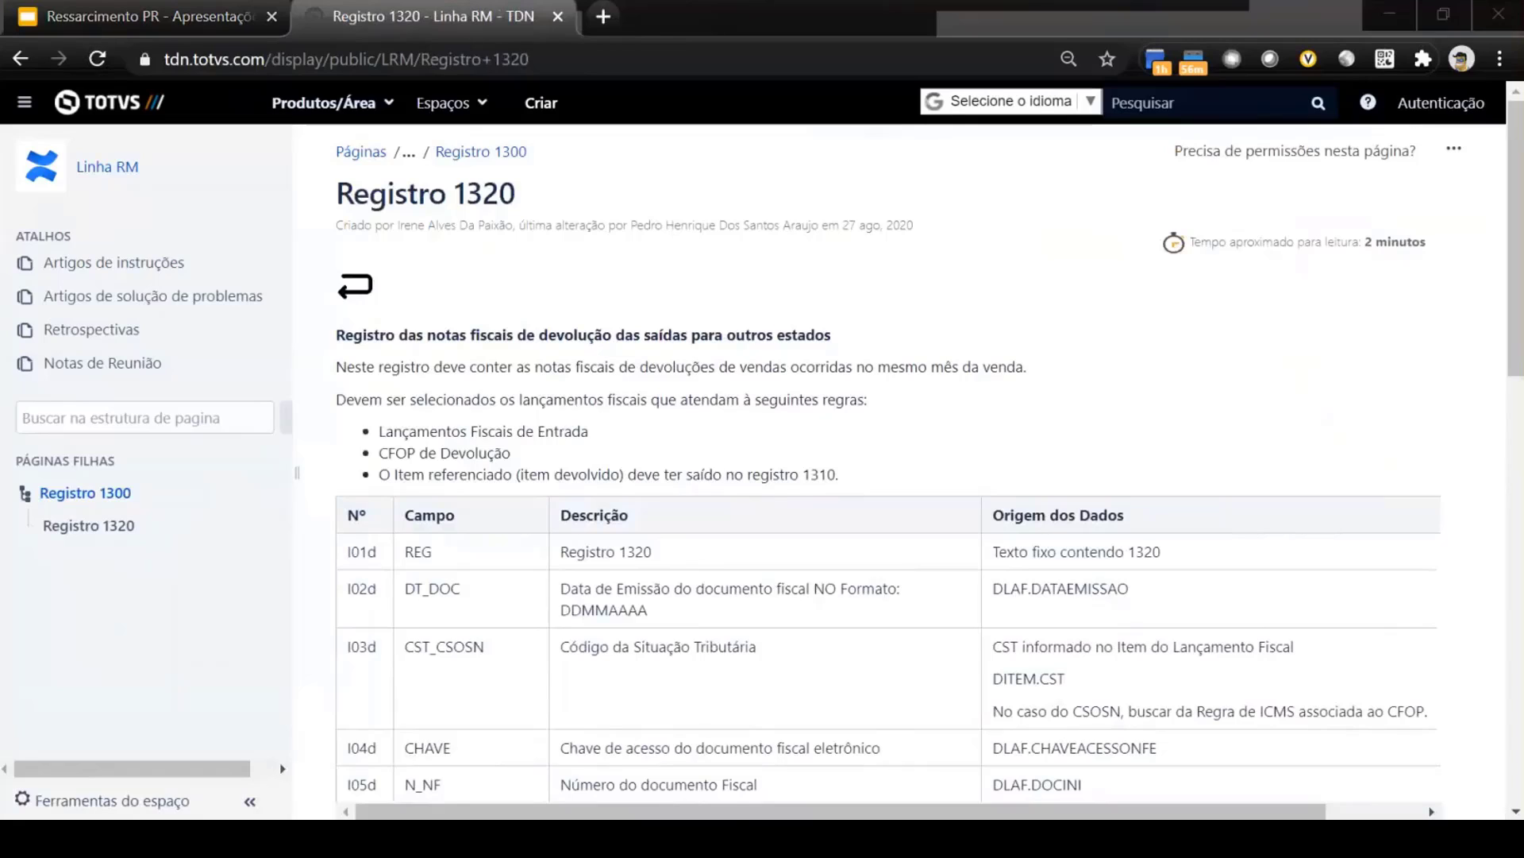
pyautogui.click(570, 791)
pyautogui.click(918, 606)
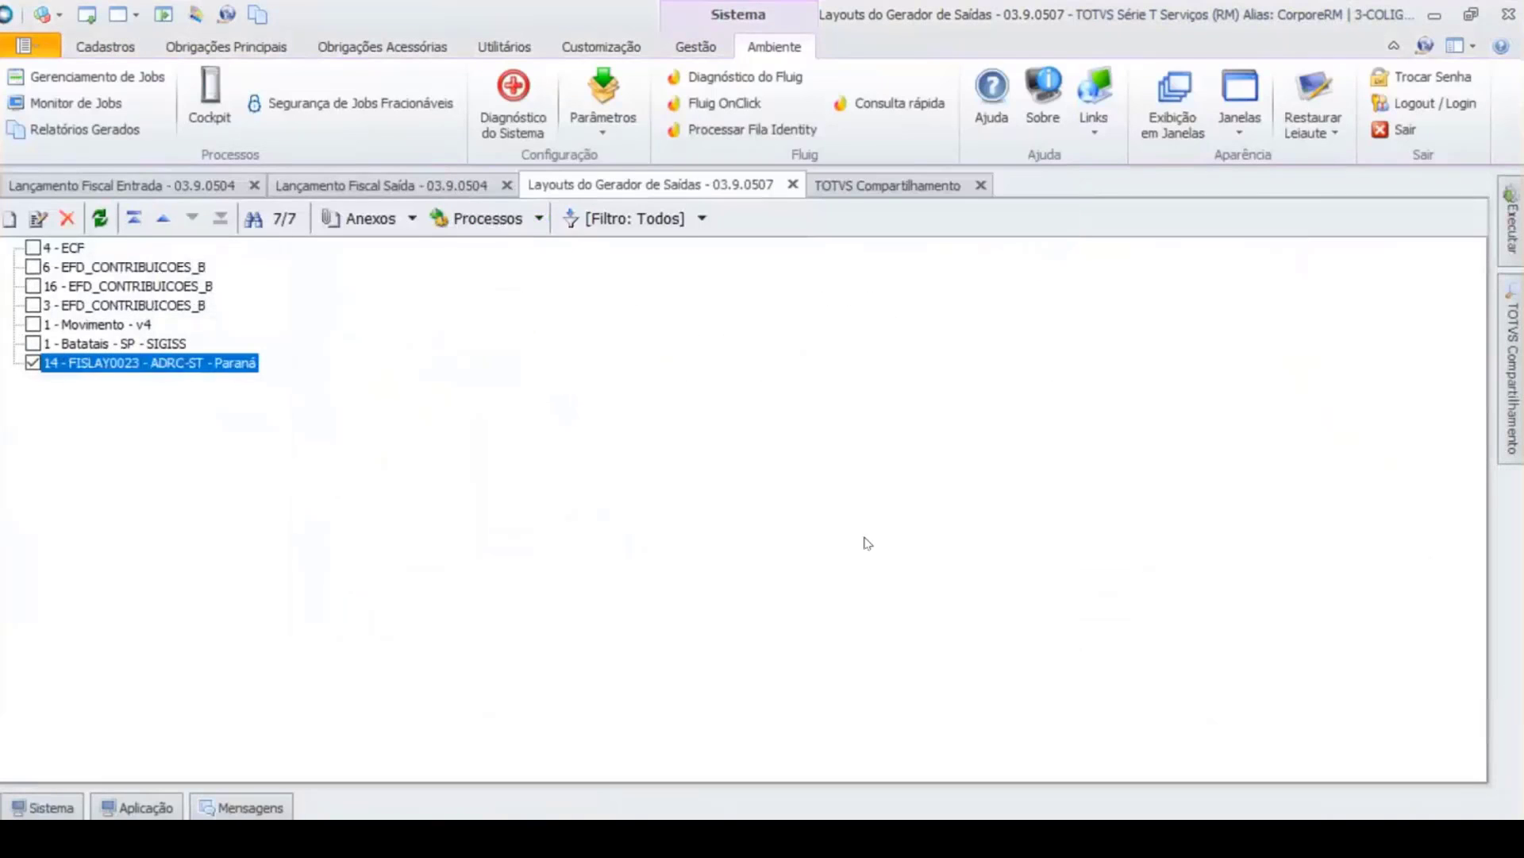
# Step: Open entry fiscal document 100006 from the incoming postings and view its tax situation 1.403.06
pyautogui.click(237, 196)
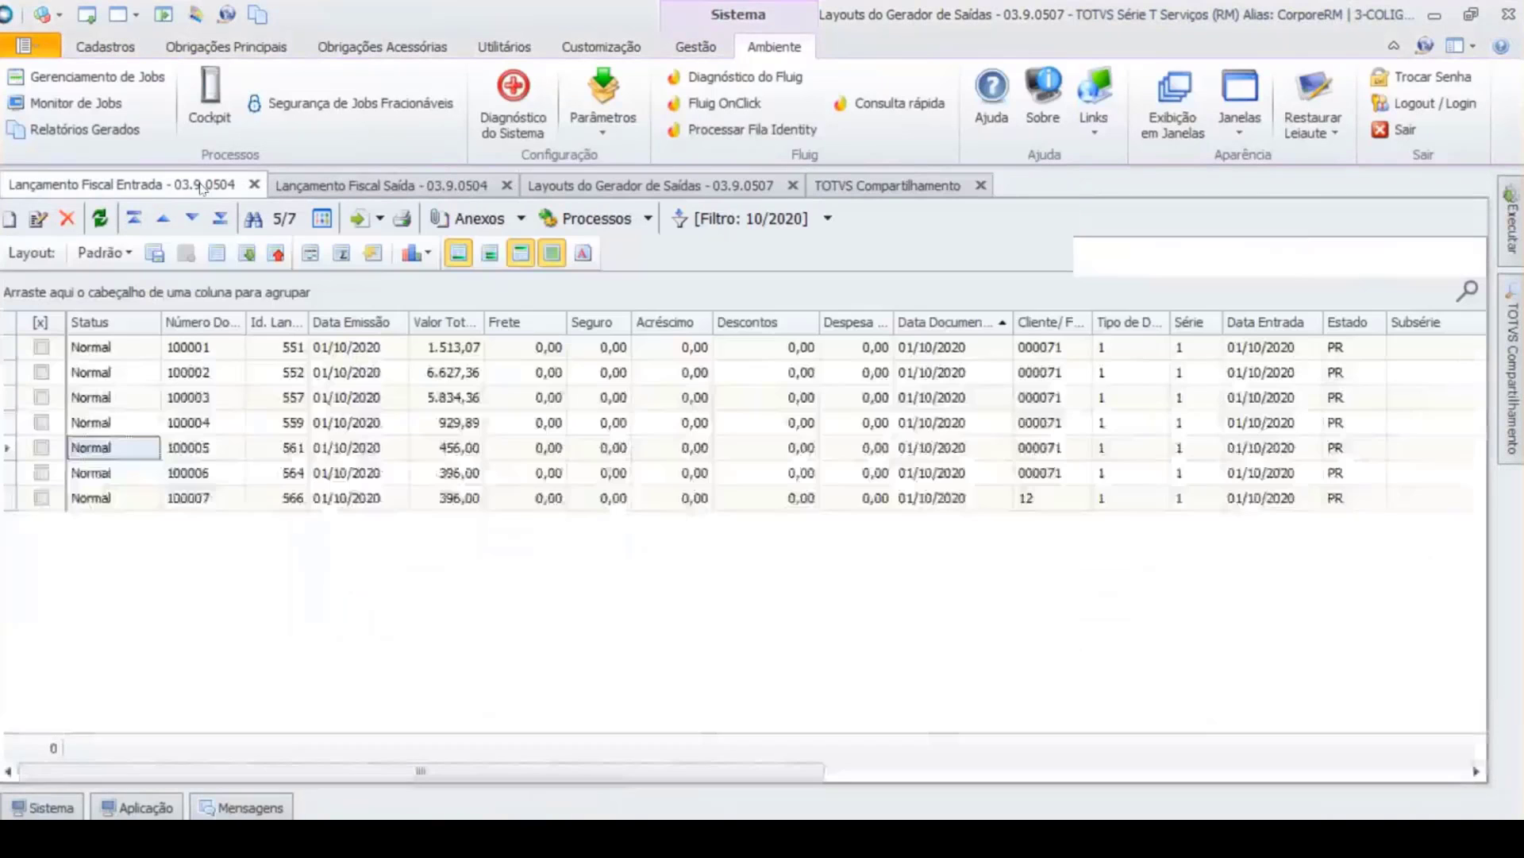
pyautogui.click(115, 474)
pyautogui.click(115, 495)
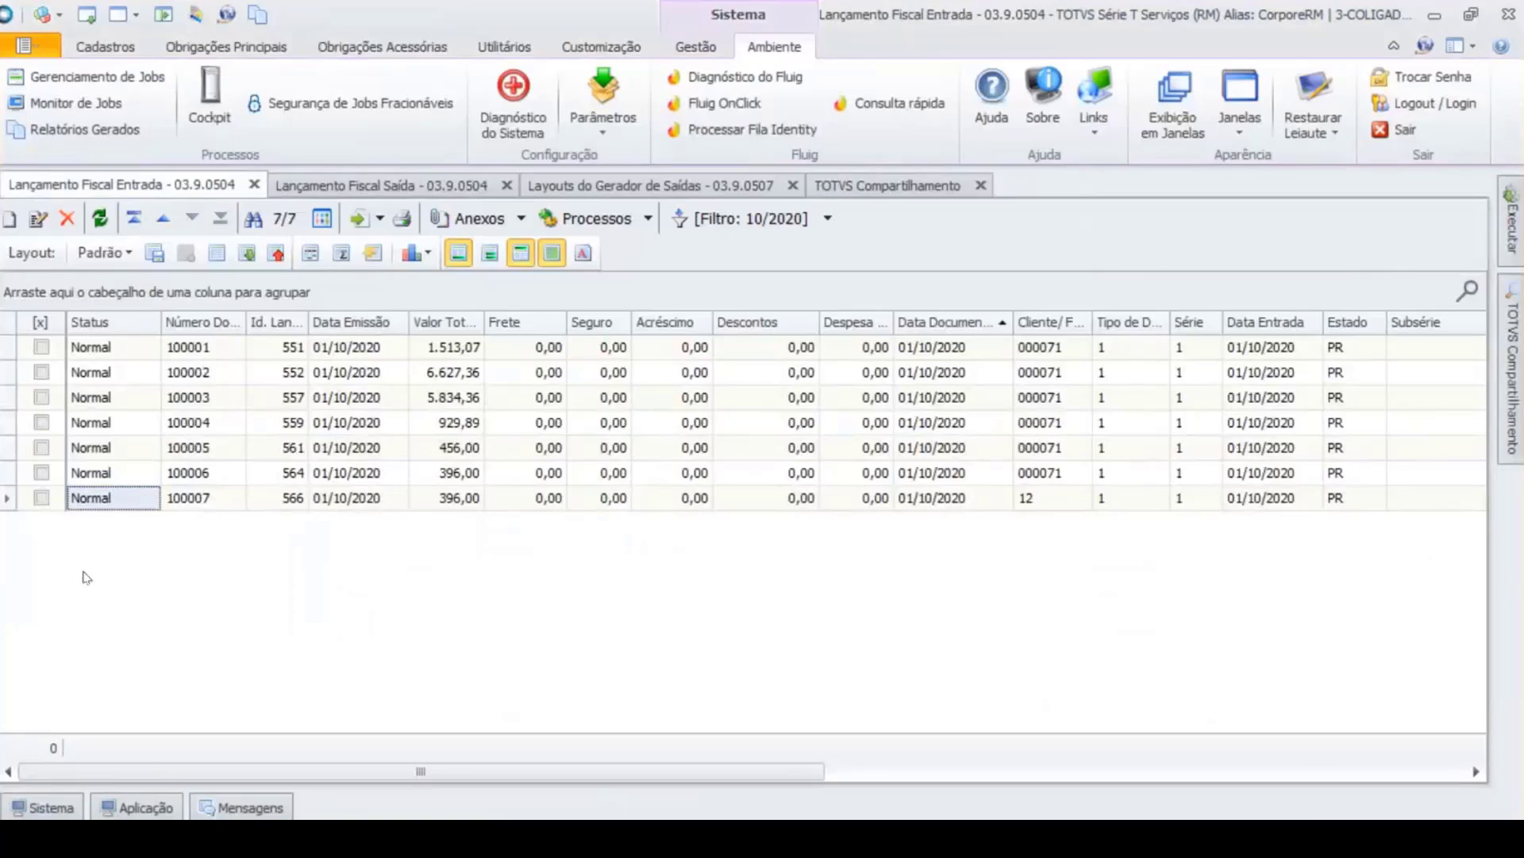
pyautogui.click(130, 474)
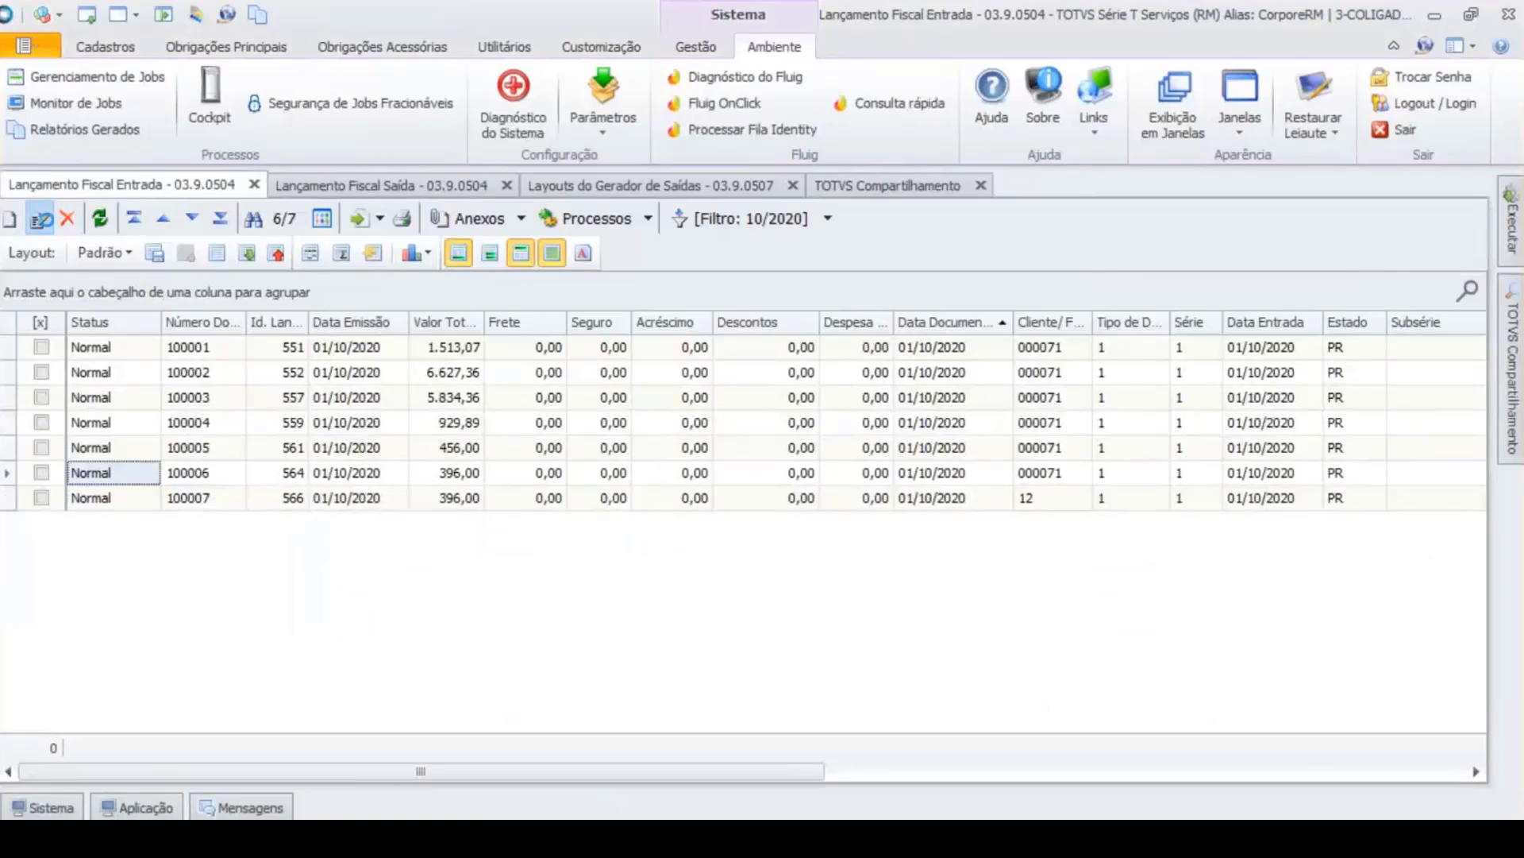
pyautogui.click(41, 220)
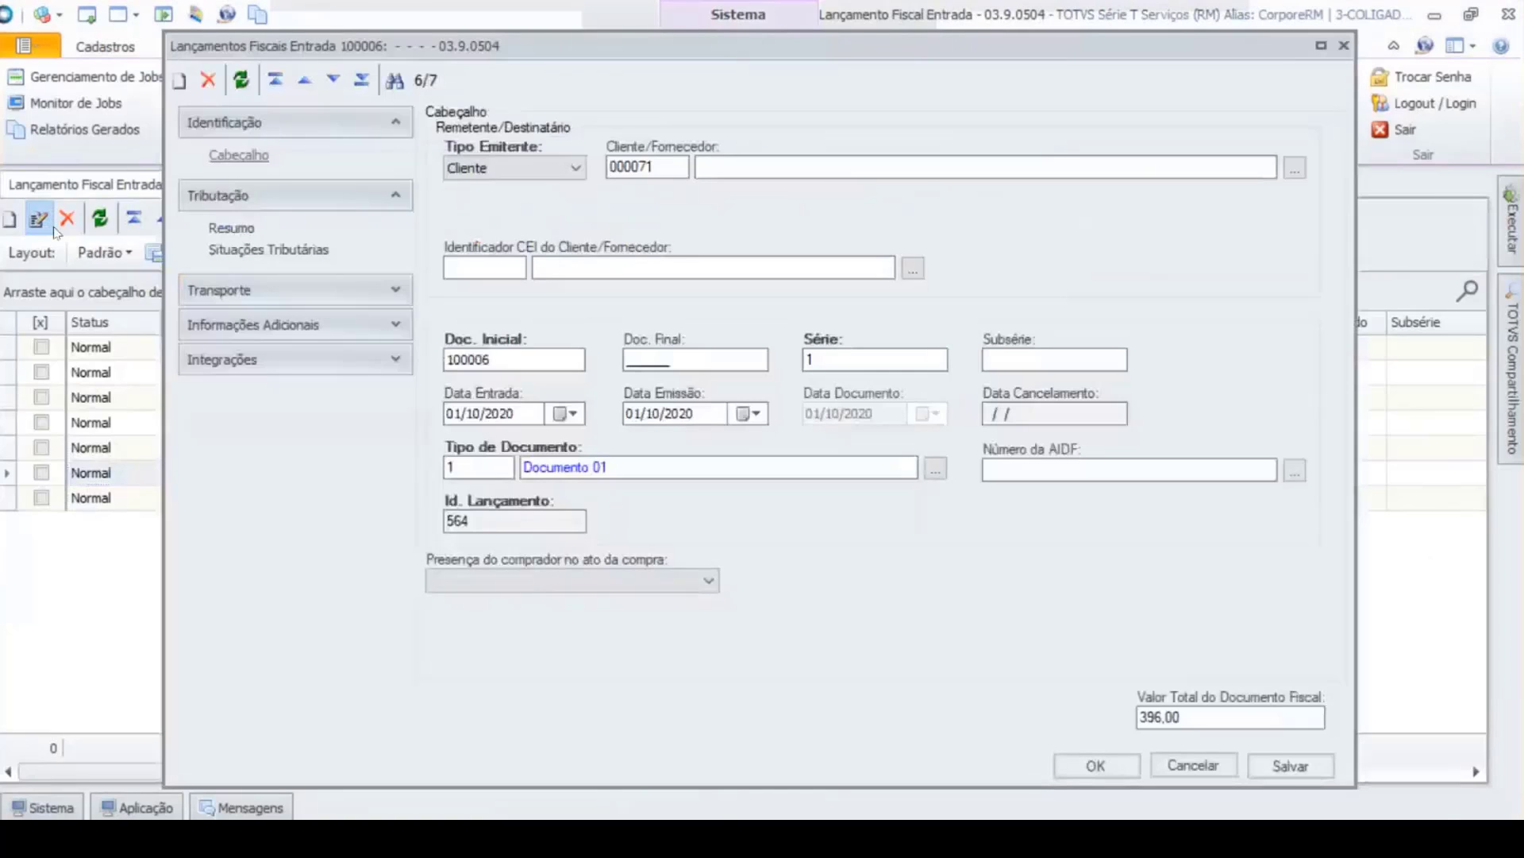
pyautogui.click(316, 249)
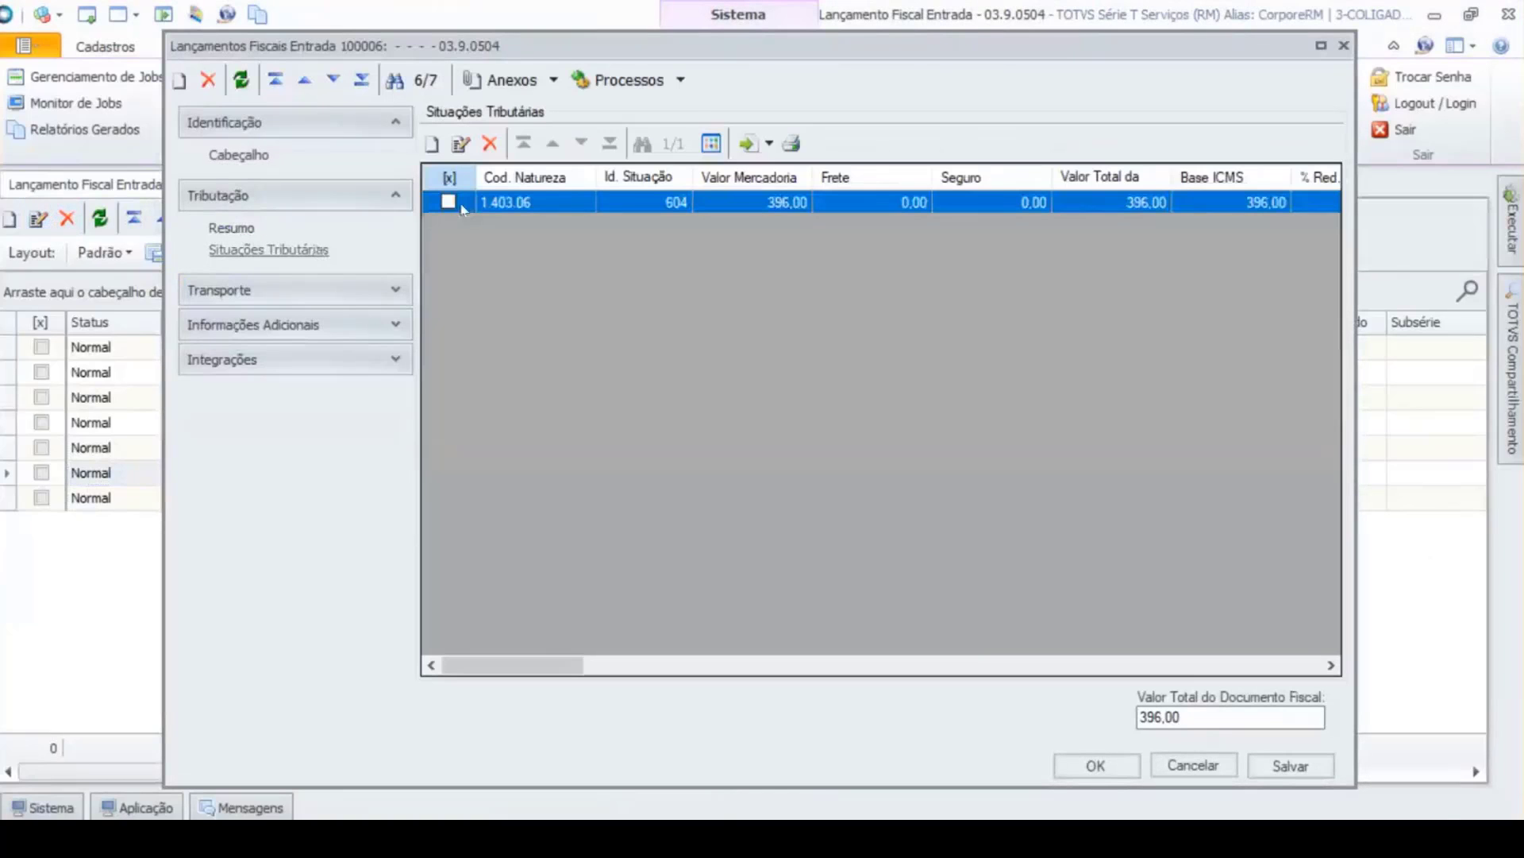
pyautogui.doubleClick(652, 198)
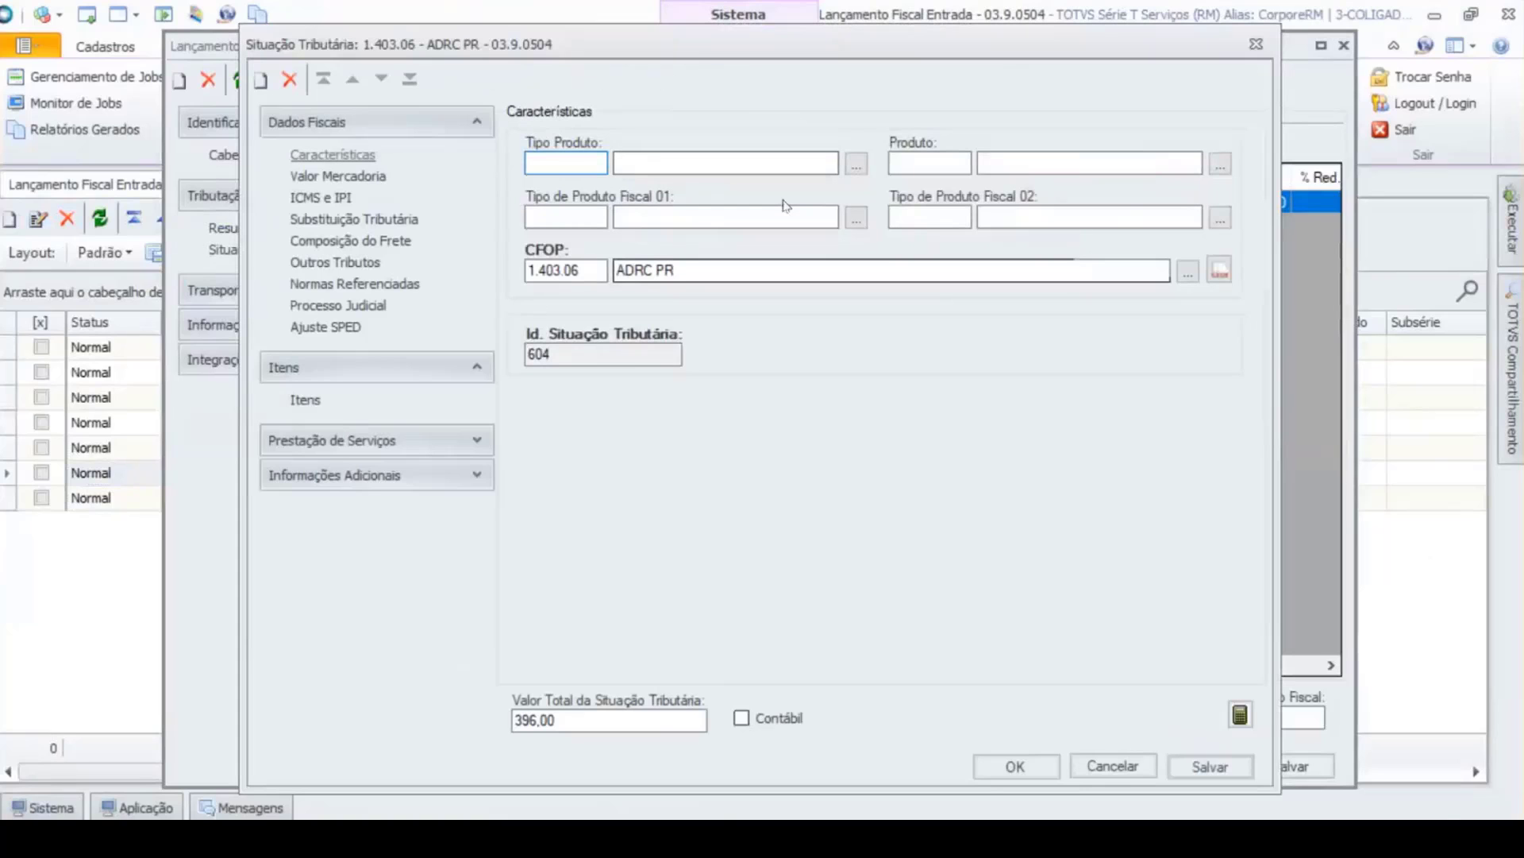
# Step: Examine the product item in this tax situation, and close the entry document discarding any changes
pyautogui.click(306, 400)
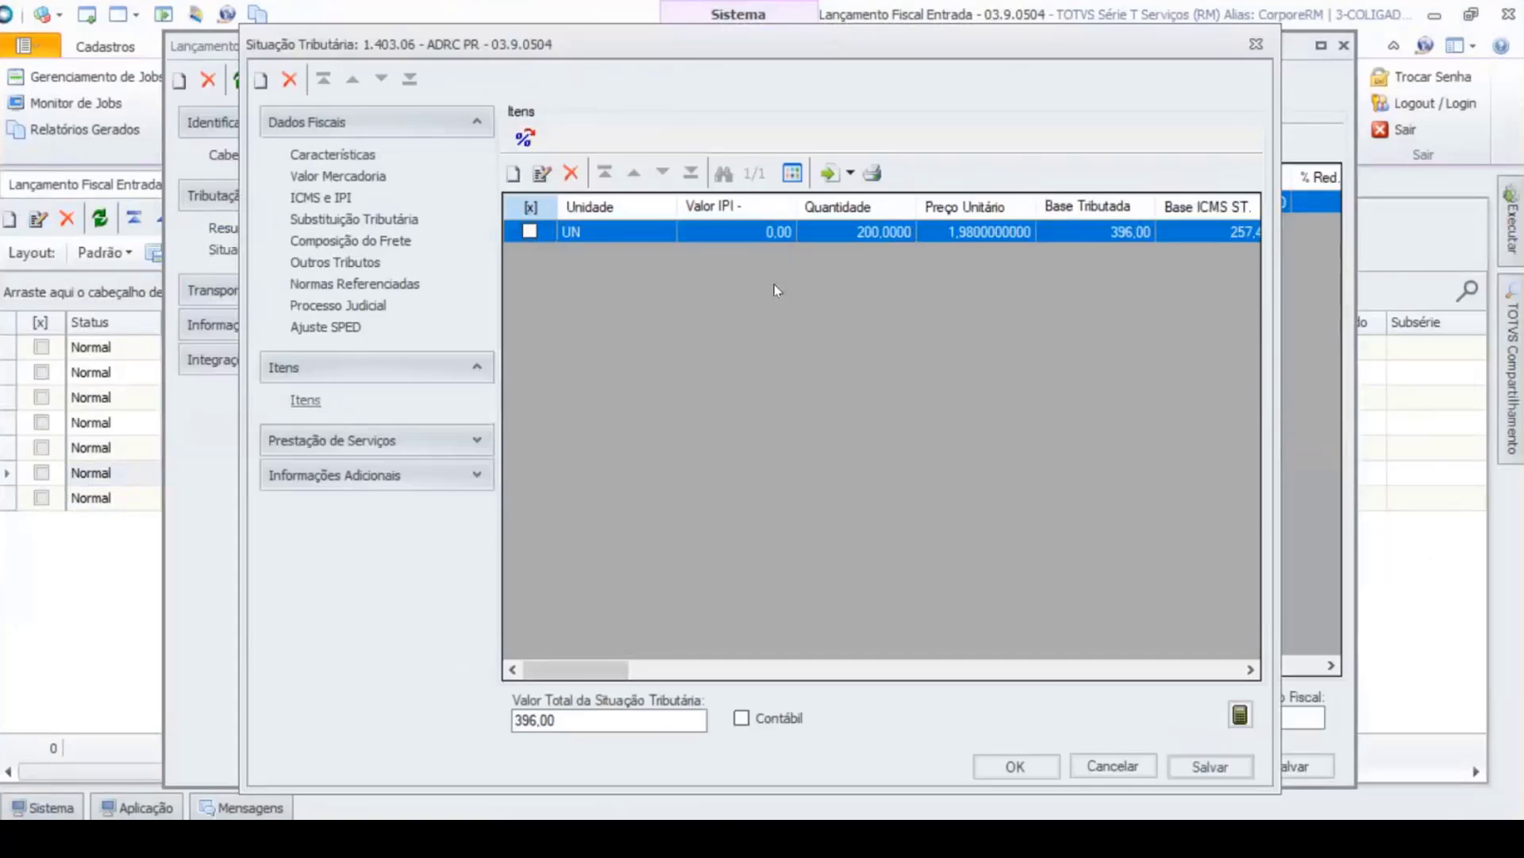
pyautogui.click(542, 173)
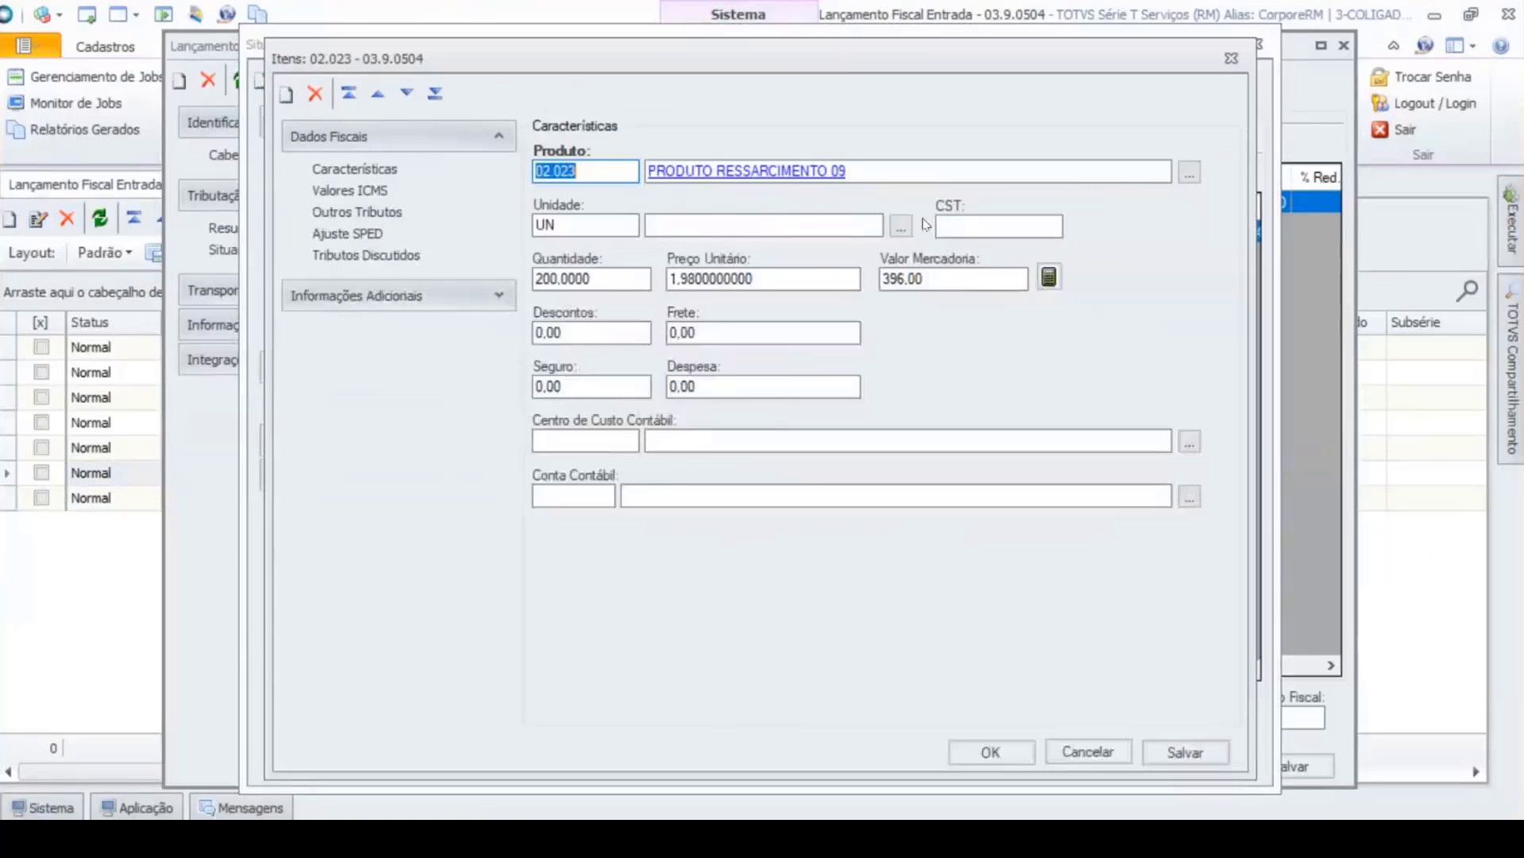
pyautogui.click(1088, 751)
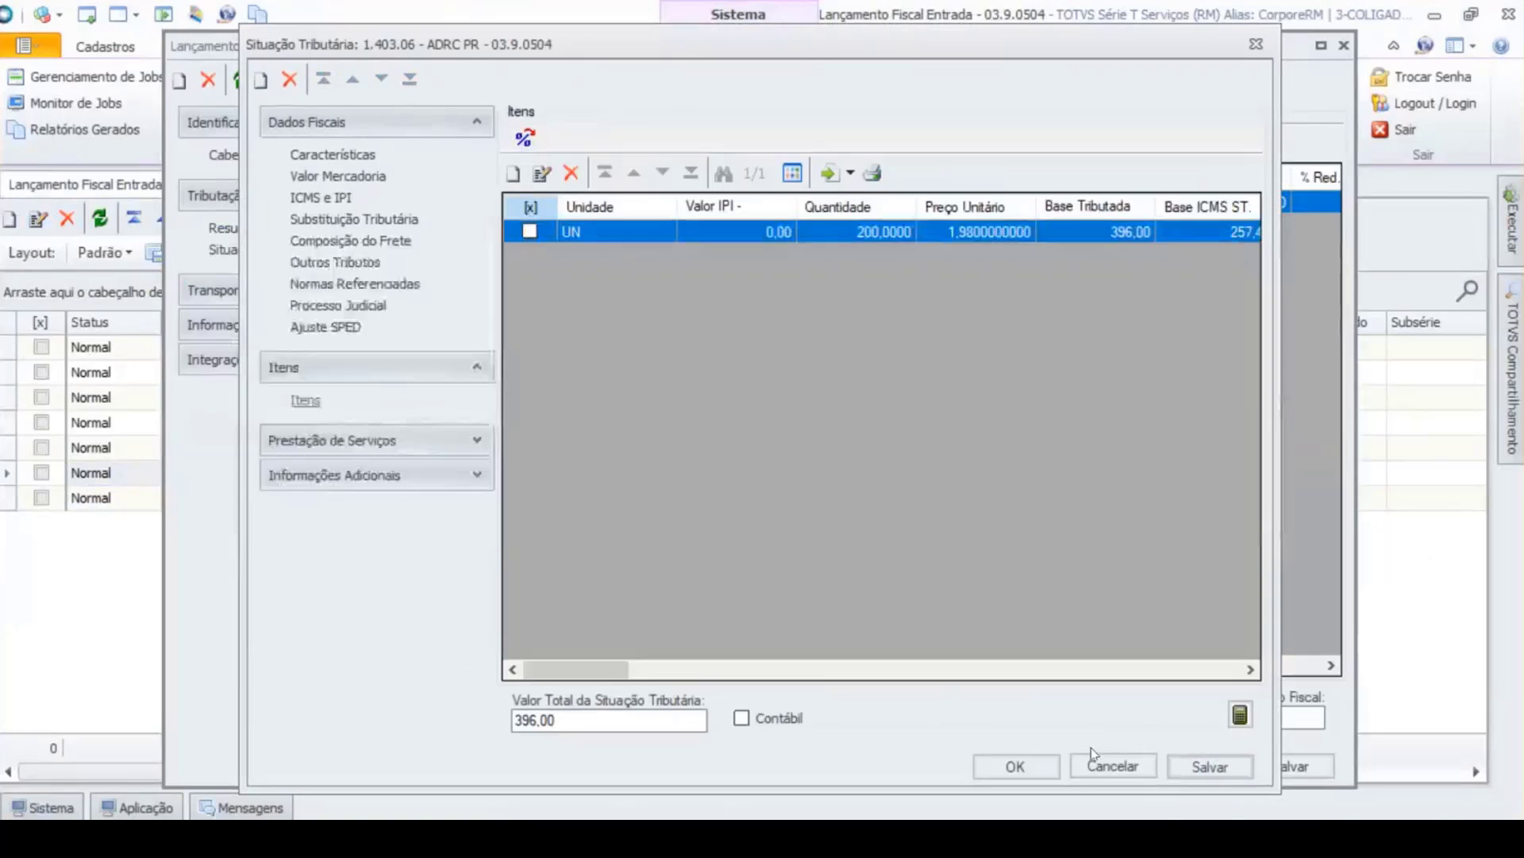
pyautogui.click(1132, 767)
pyautogui.click(1188, 766)
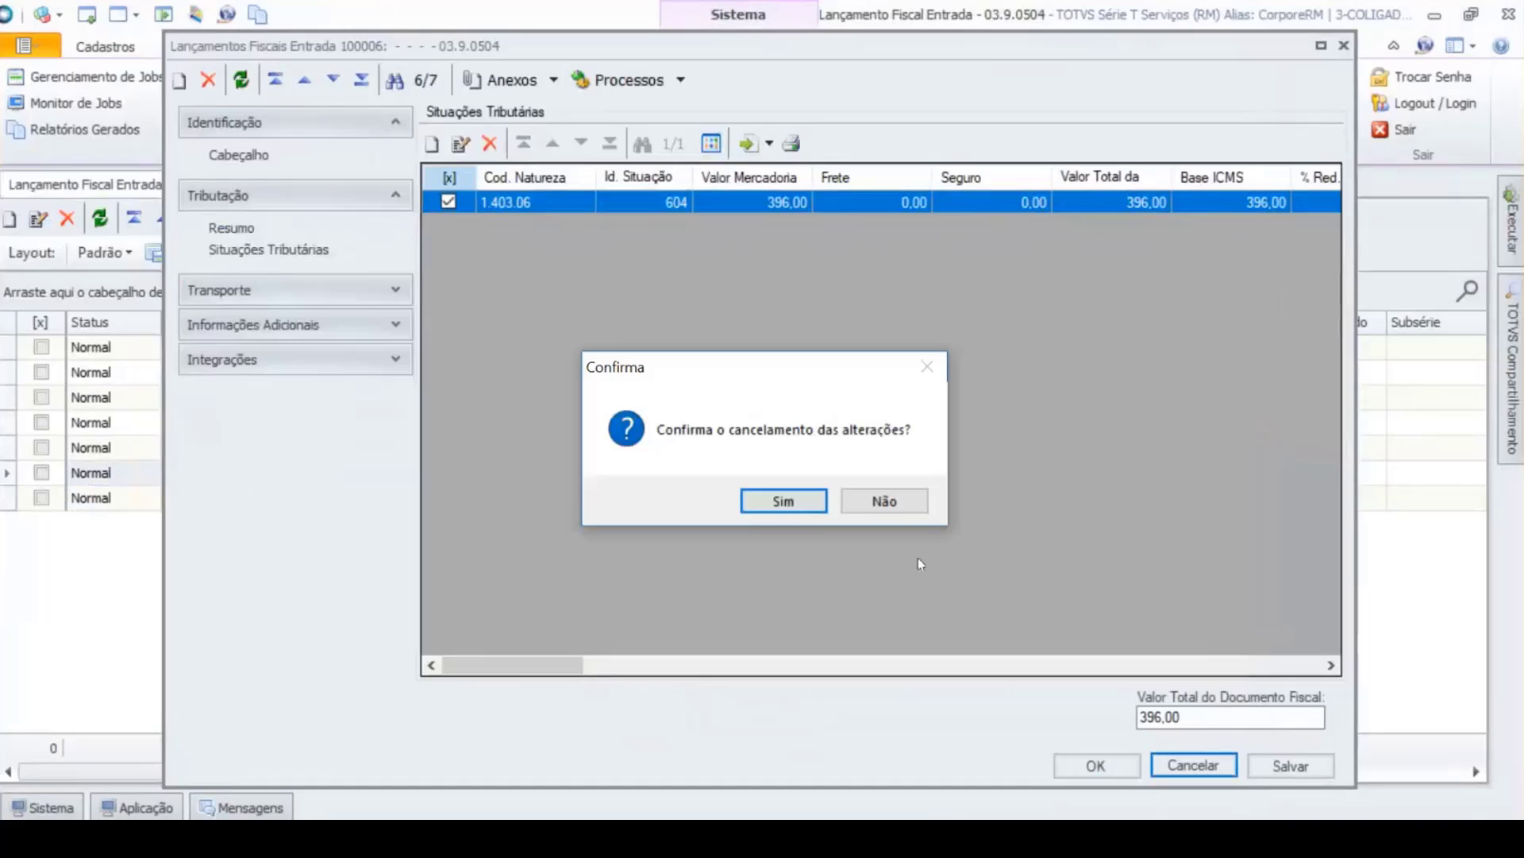
pyautogui.click(798, 503)
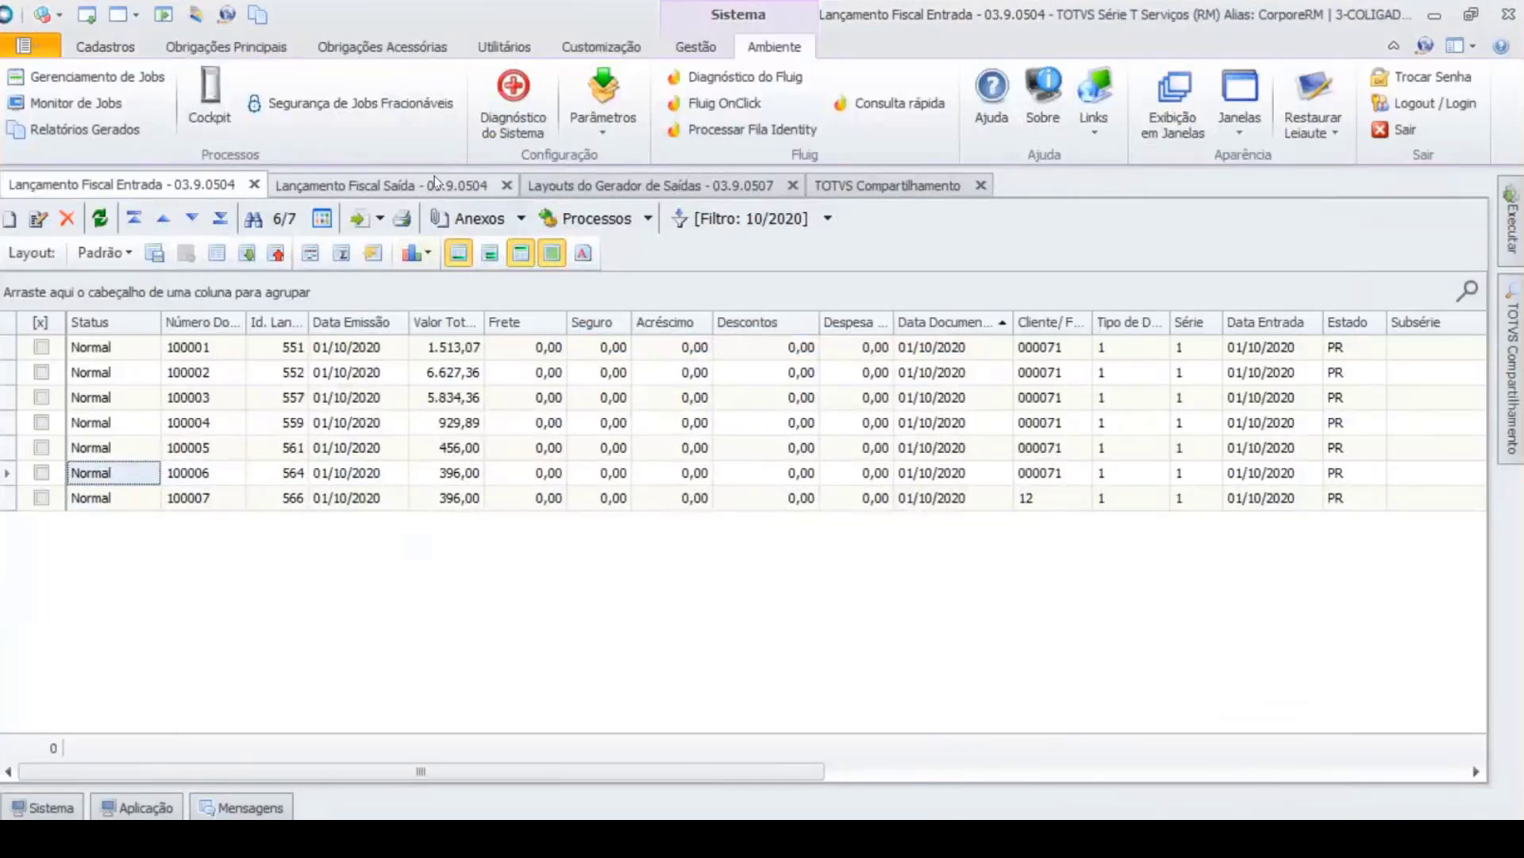
# Step: Open outgoing fiscal document 100006 from Lançamento Fiscal Saída and view its tax situation 6.401.01
pyautogui.click(393, 185)
pyautogui.click(111, 473)
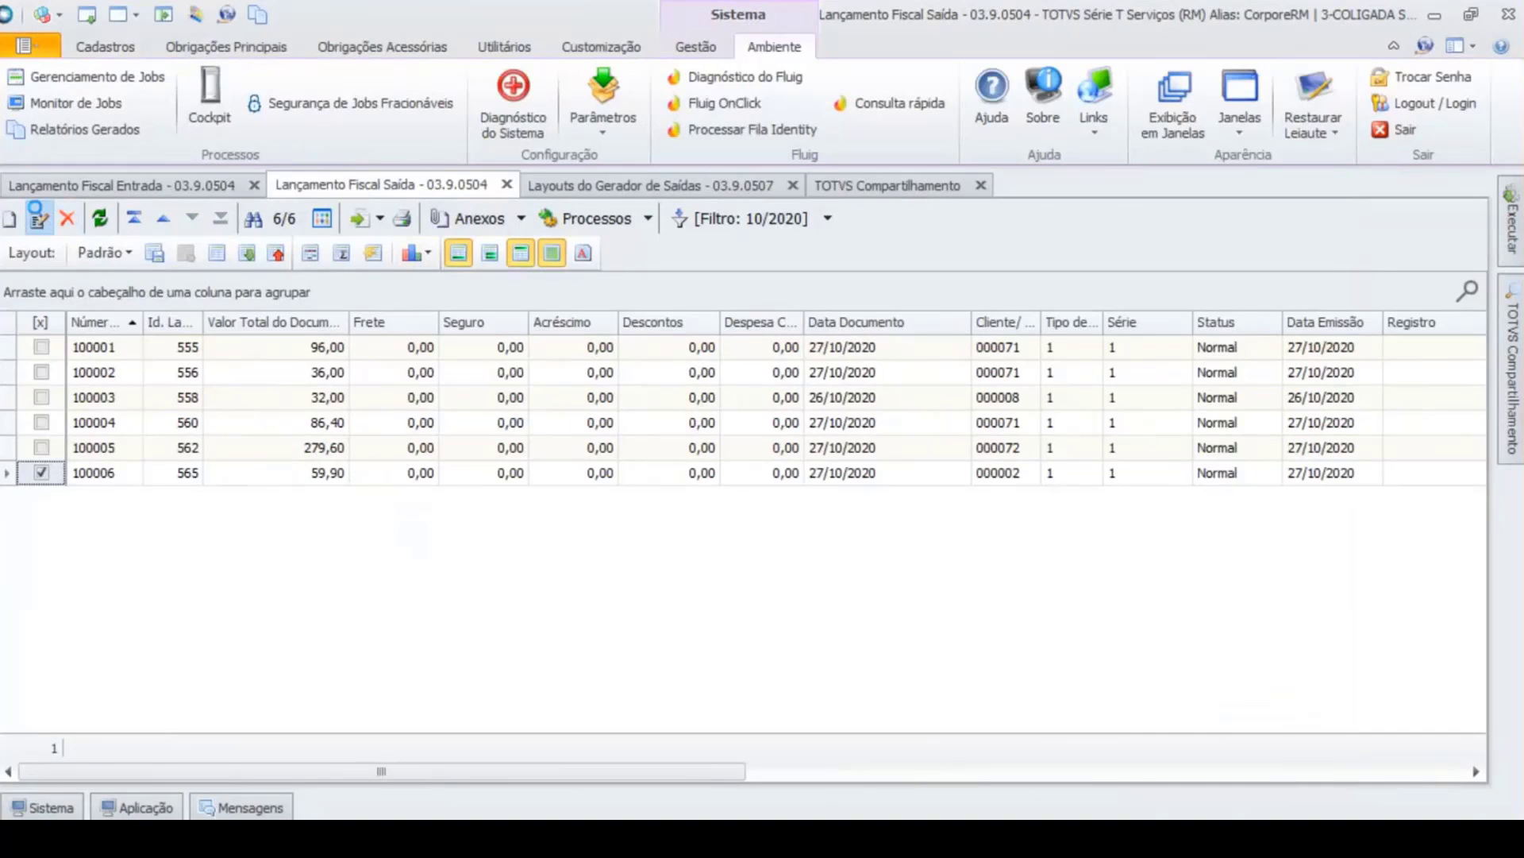
pyautogui.click(38, 218)
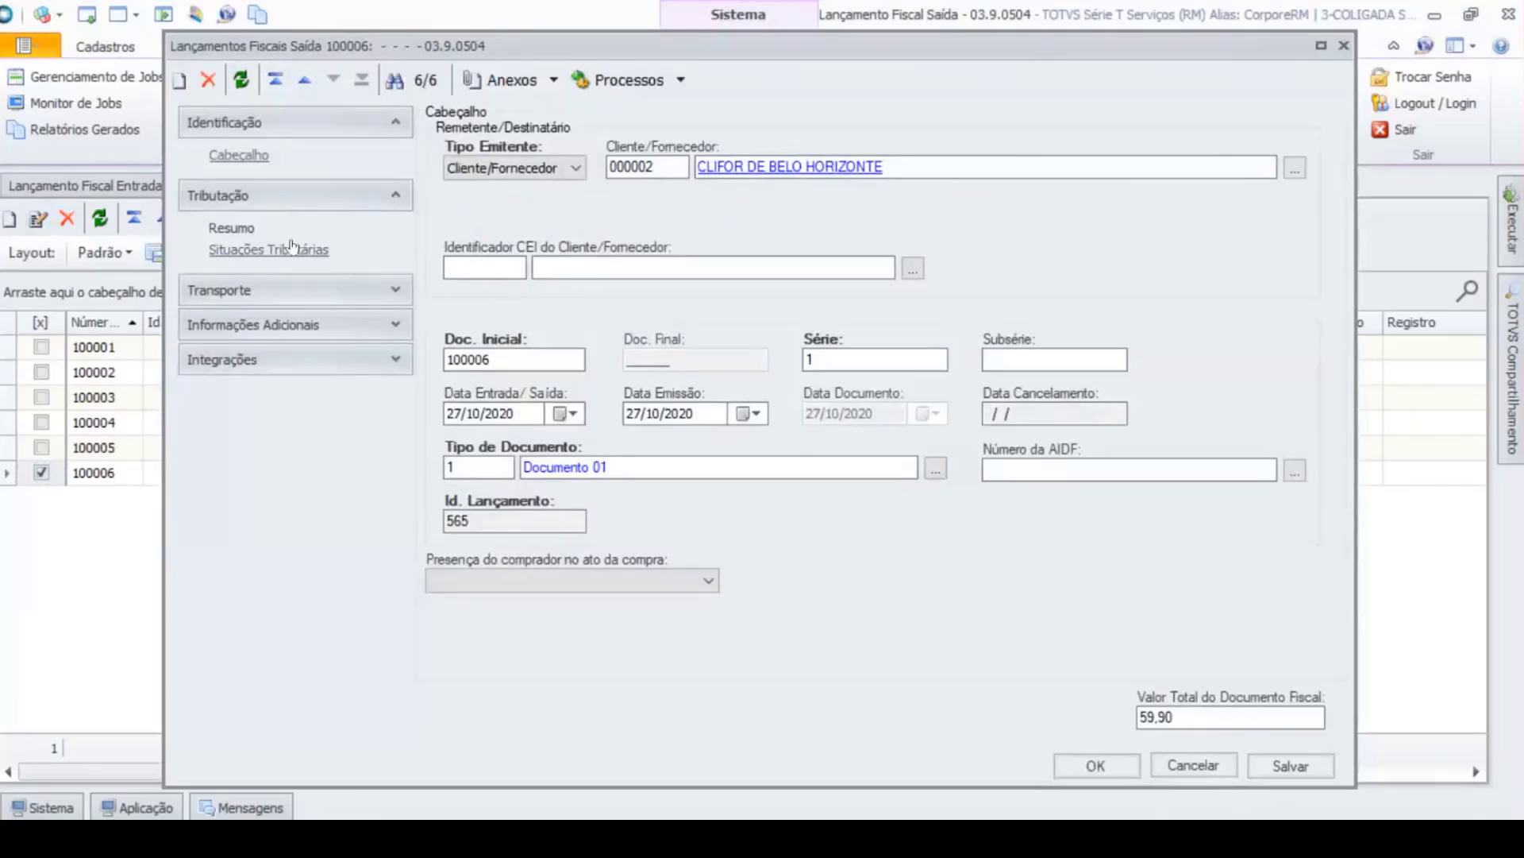
pyautogui.click(292, 247)
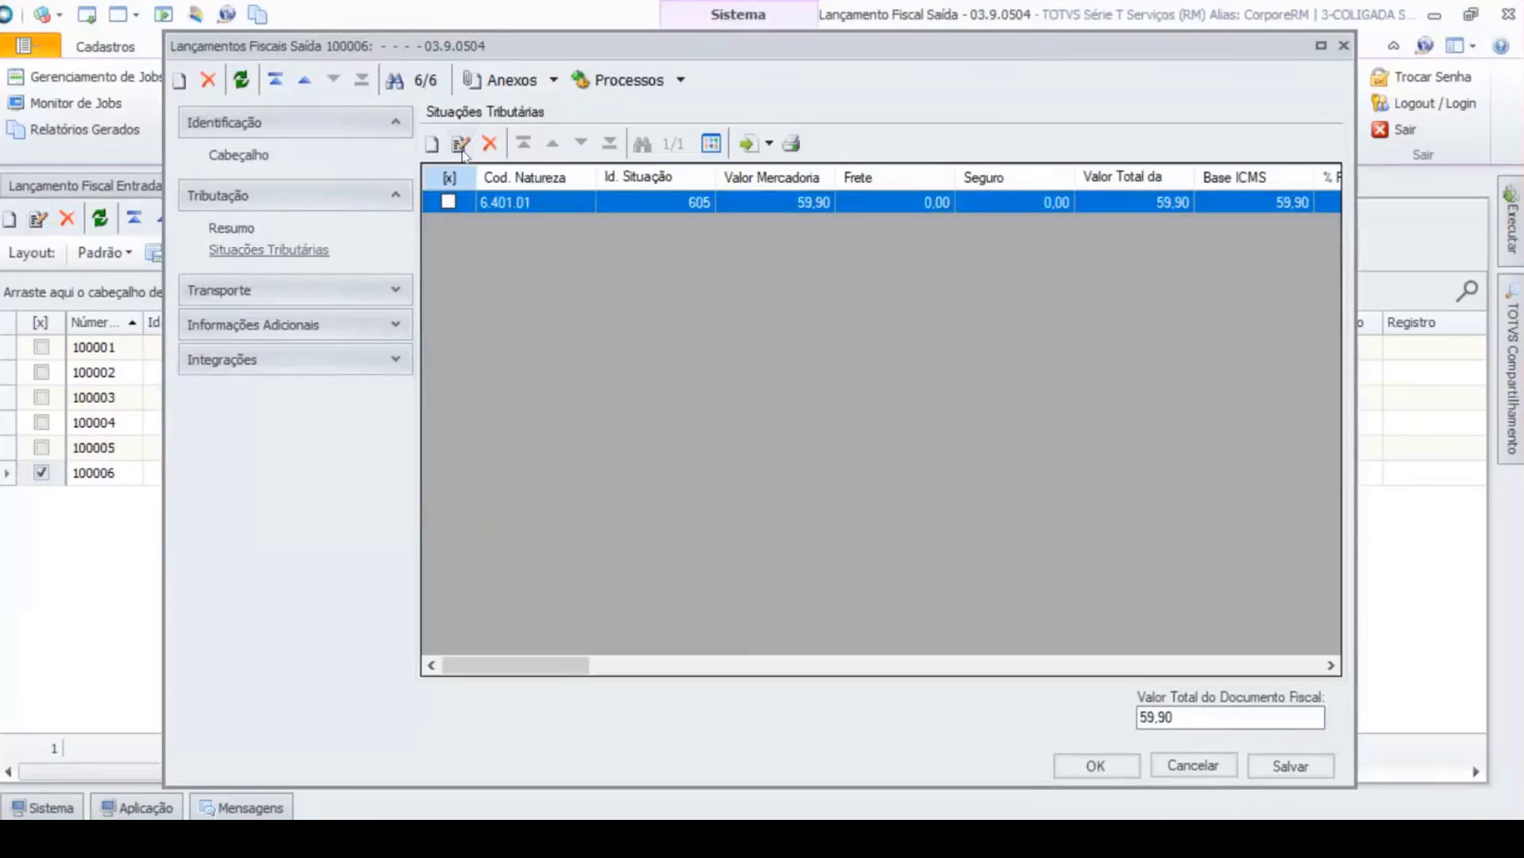
pyautogui.doubleClick(746, 251)
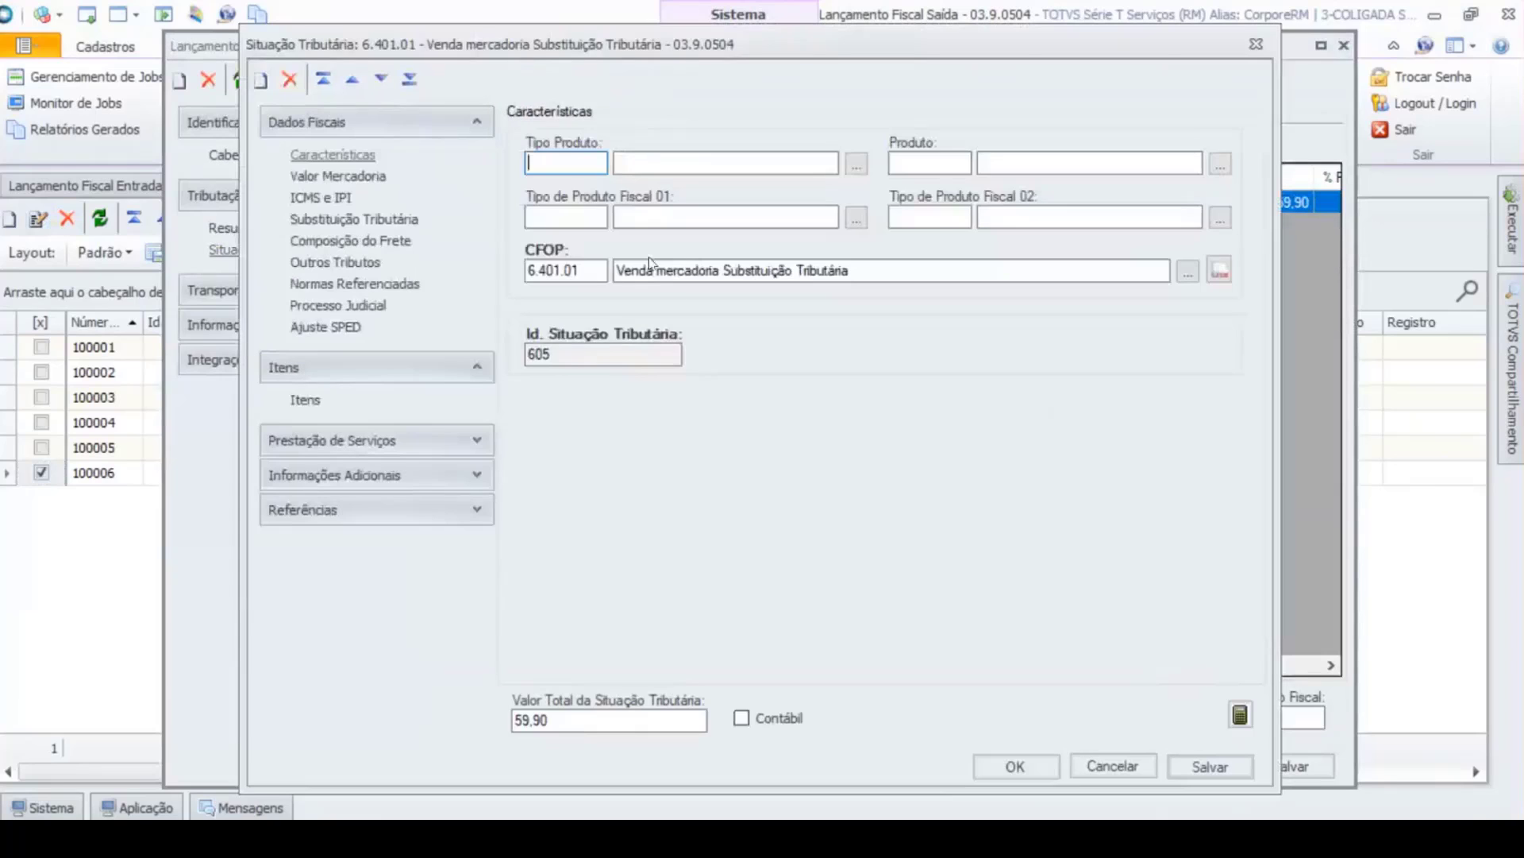
# Step: Check the other-data settings of CFOP 6.401.01 for ST reimbursement and related documents, and close the nature record
pyautogui.click(305, 400)
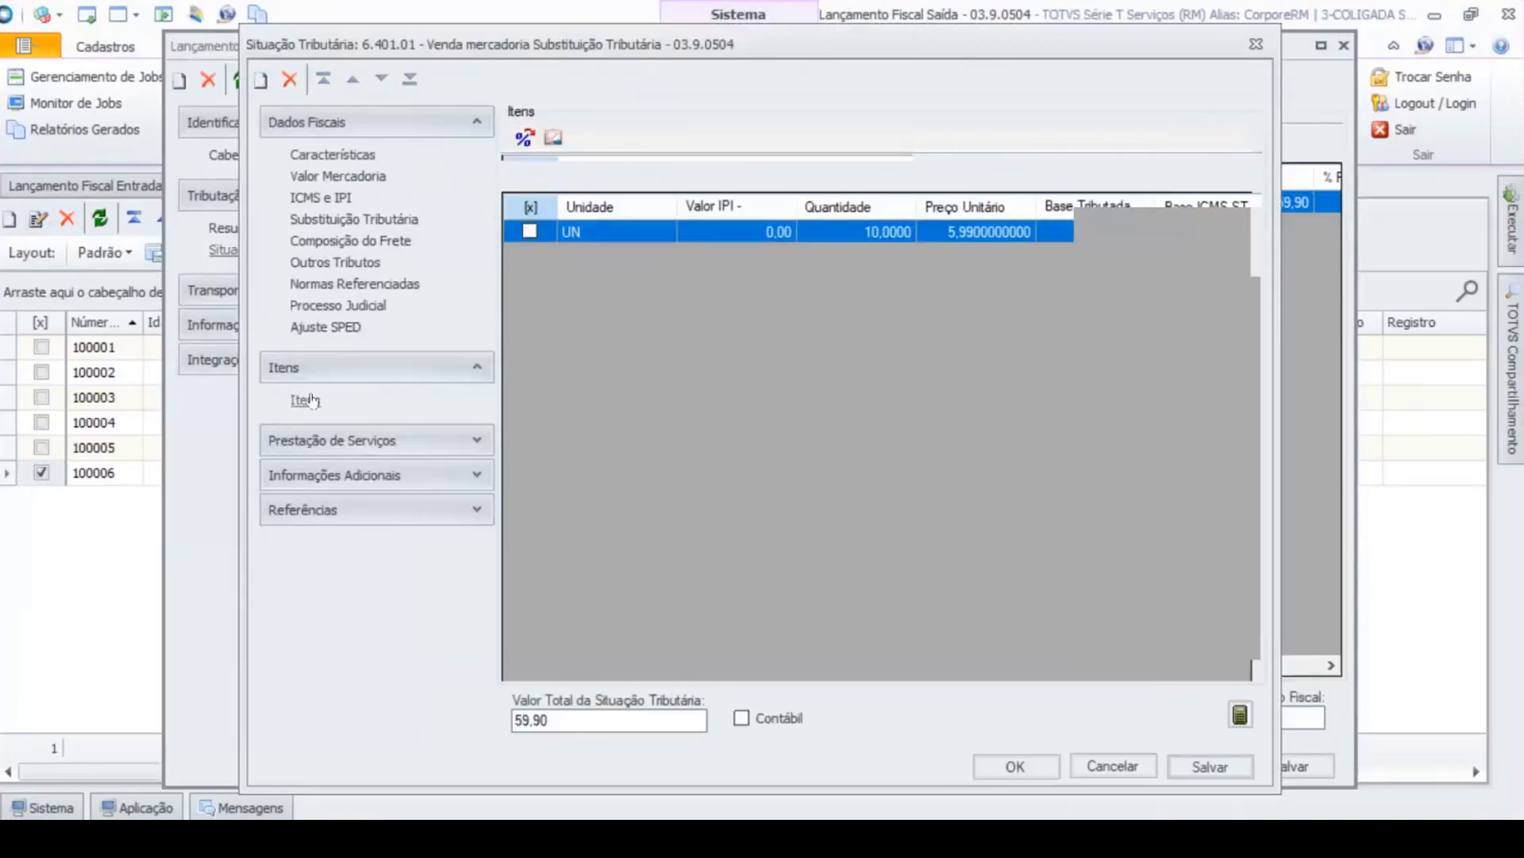
pyautogui.click(326, 155)
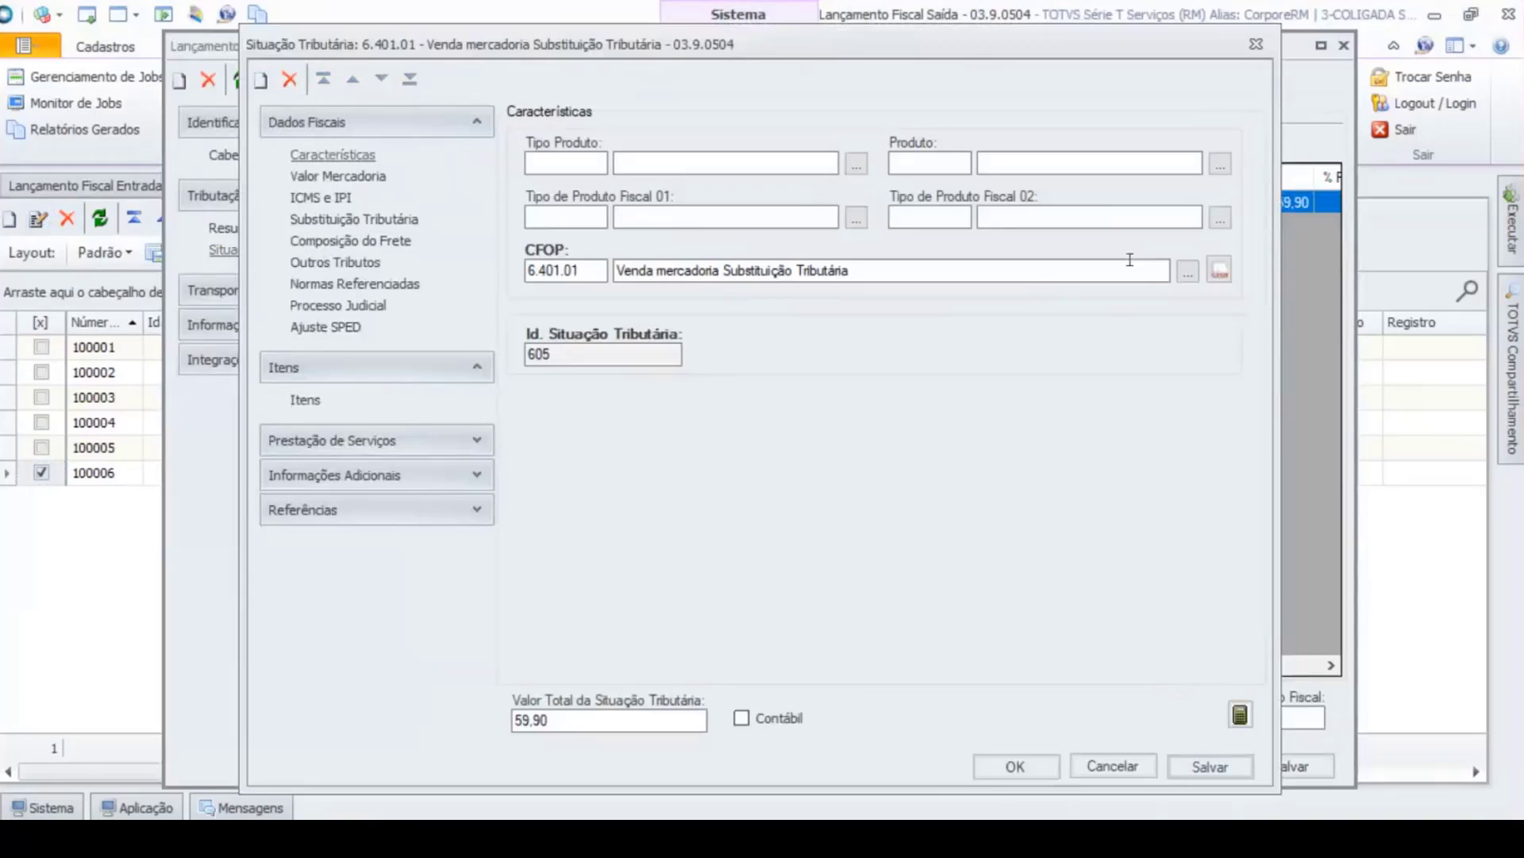
pyautogui.click(1221, 270)
pyautogui.click(704, 184)
pyautogui.click(839, 184)
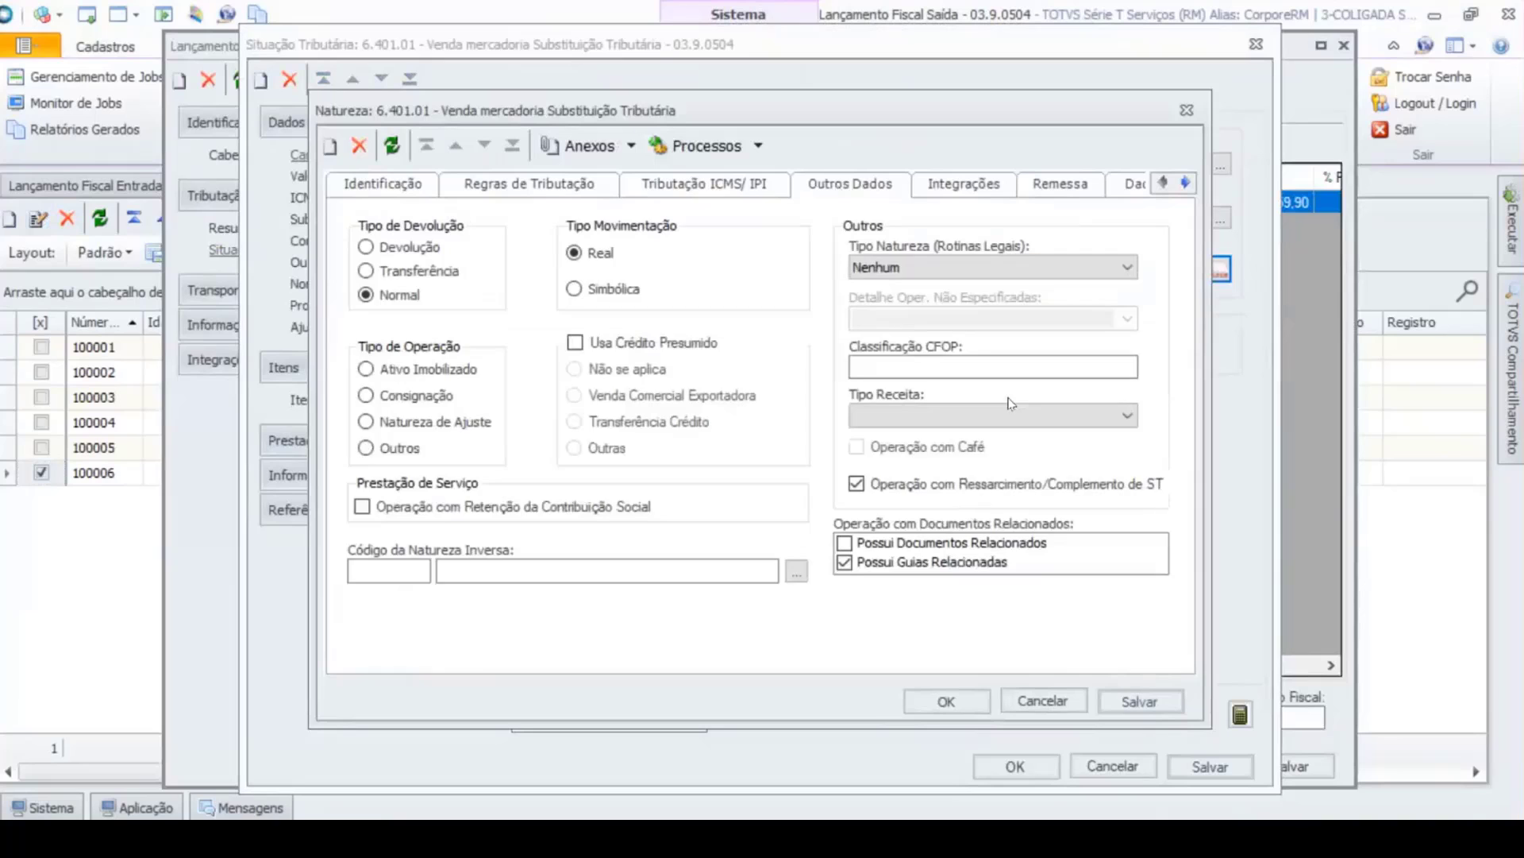
pyautogui.press('Escape')
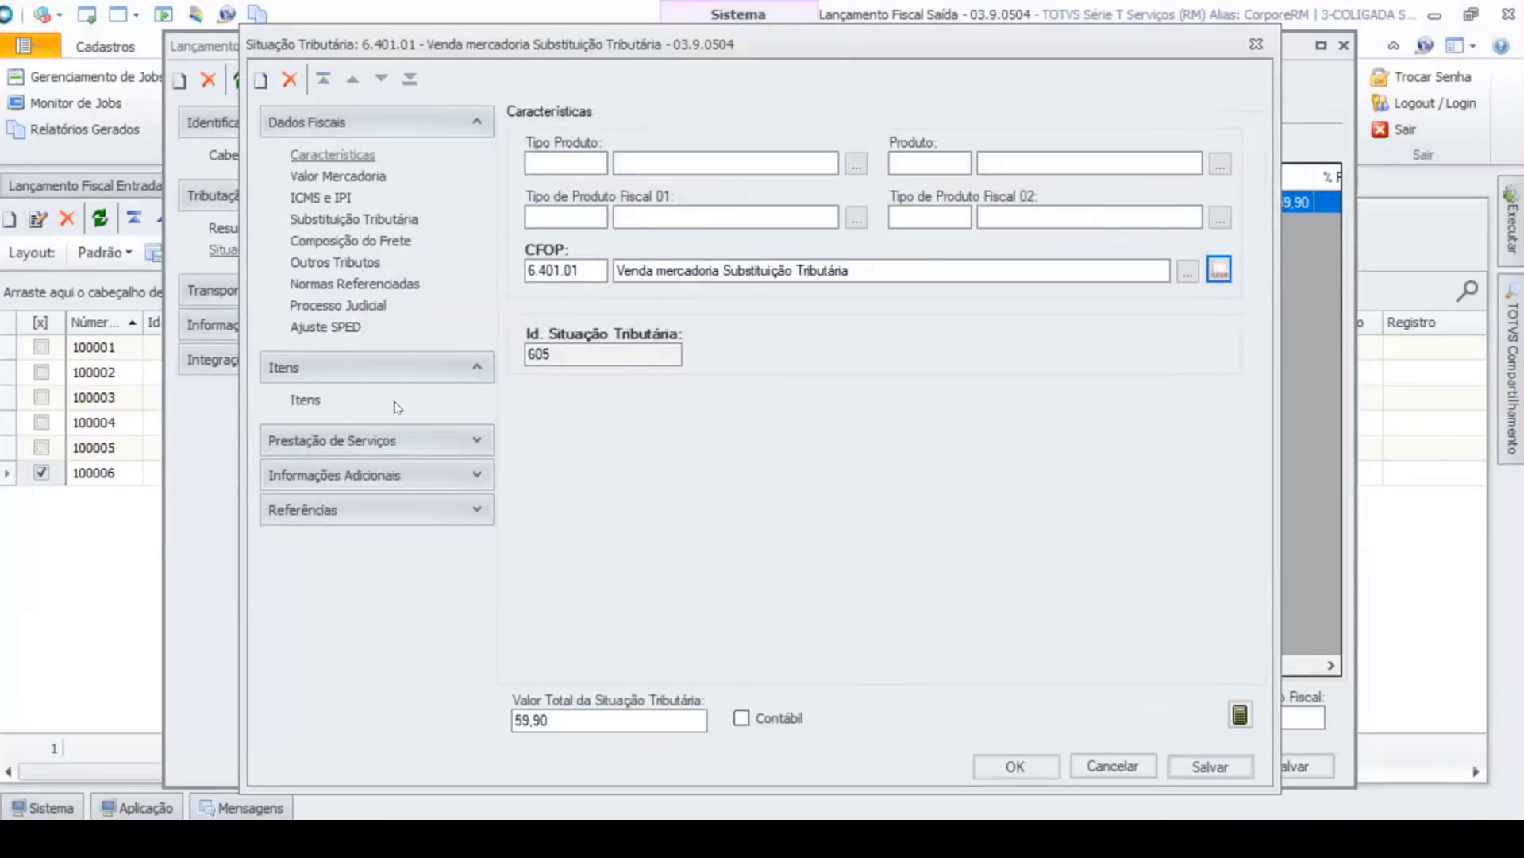
# Step: Delete the entry document reference from the outgoing item of product 02.023 and confirm the item, tax situation and document
pyautogui.click(305, 400)
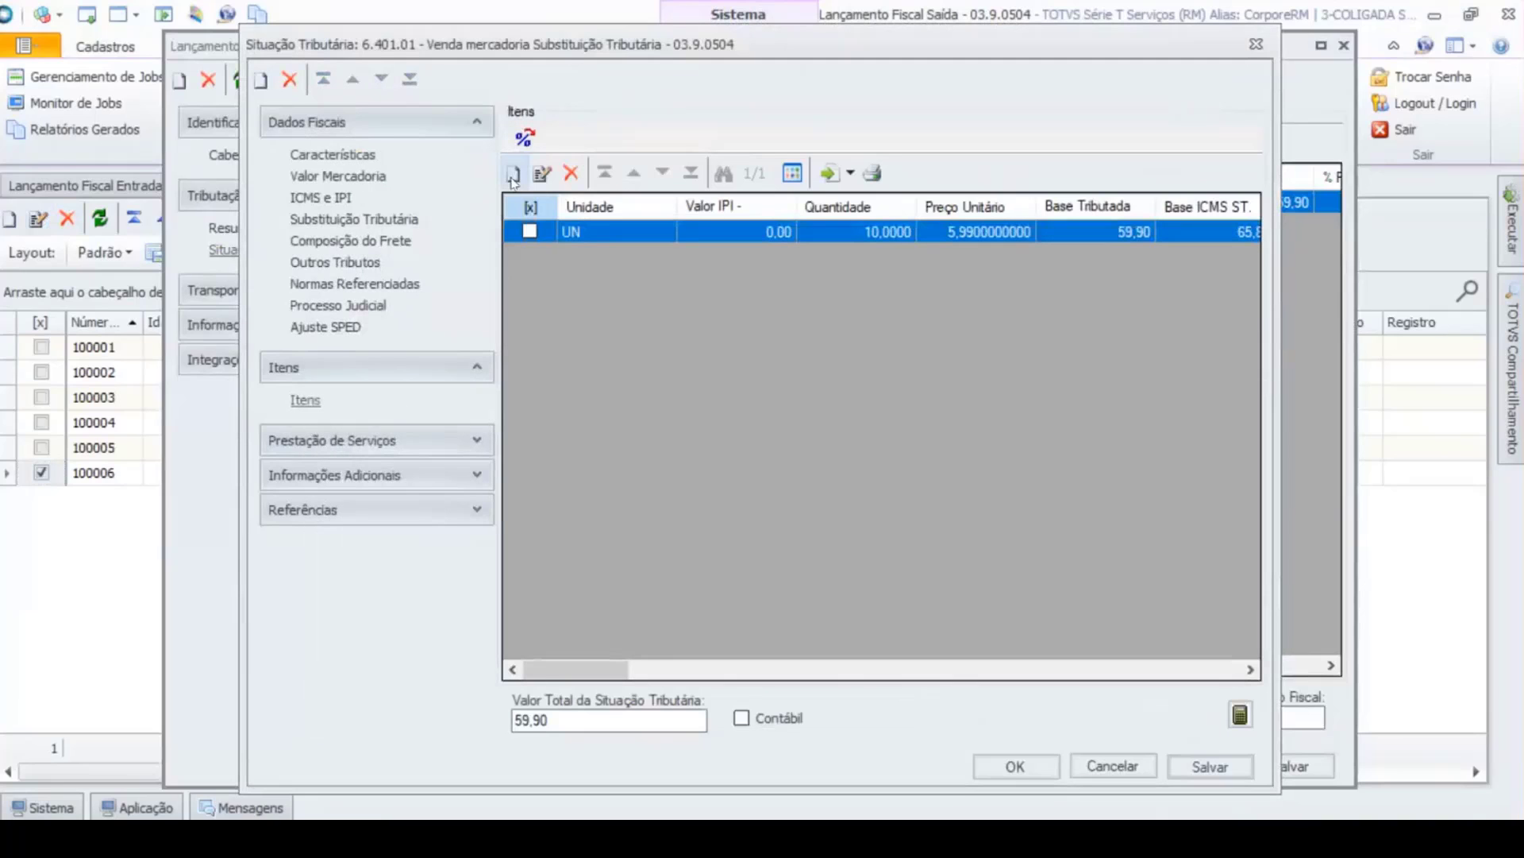
pyautogui.click(543, 173)
pyautogui.doubleClick(565, 241)
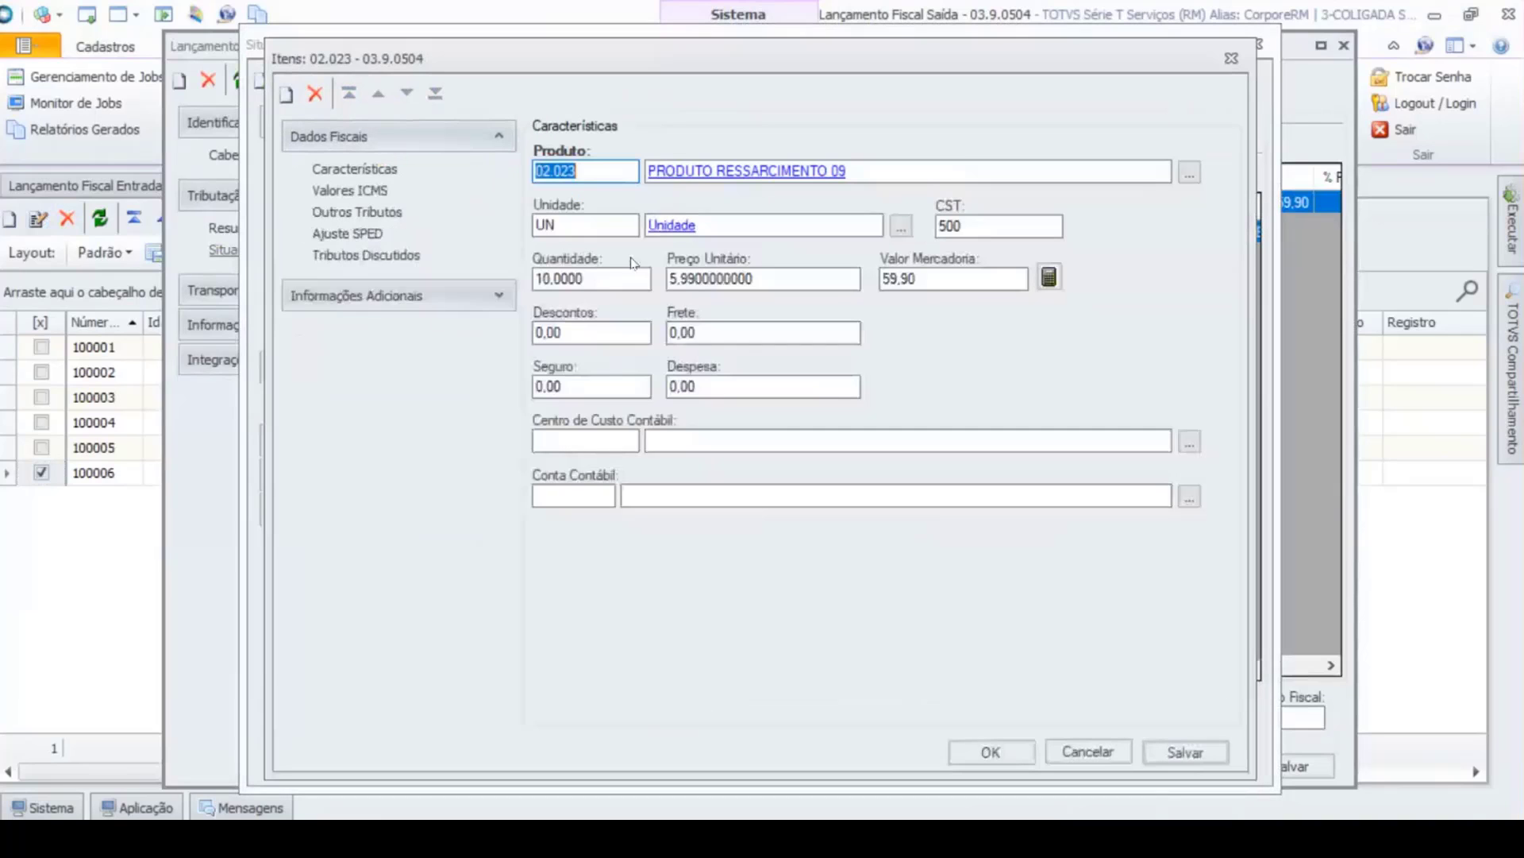
pyautogui.click(507, 292)
pyautogui.click(349, 350)
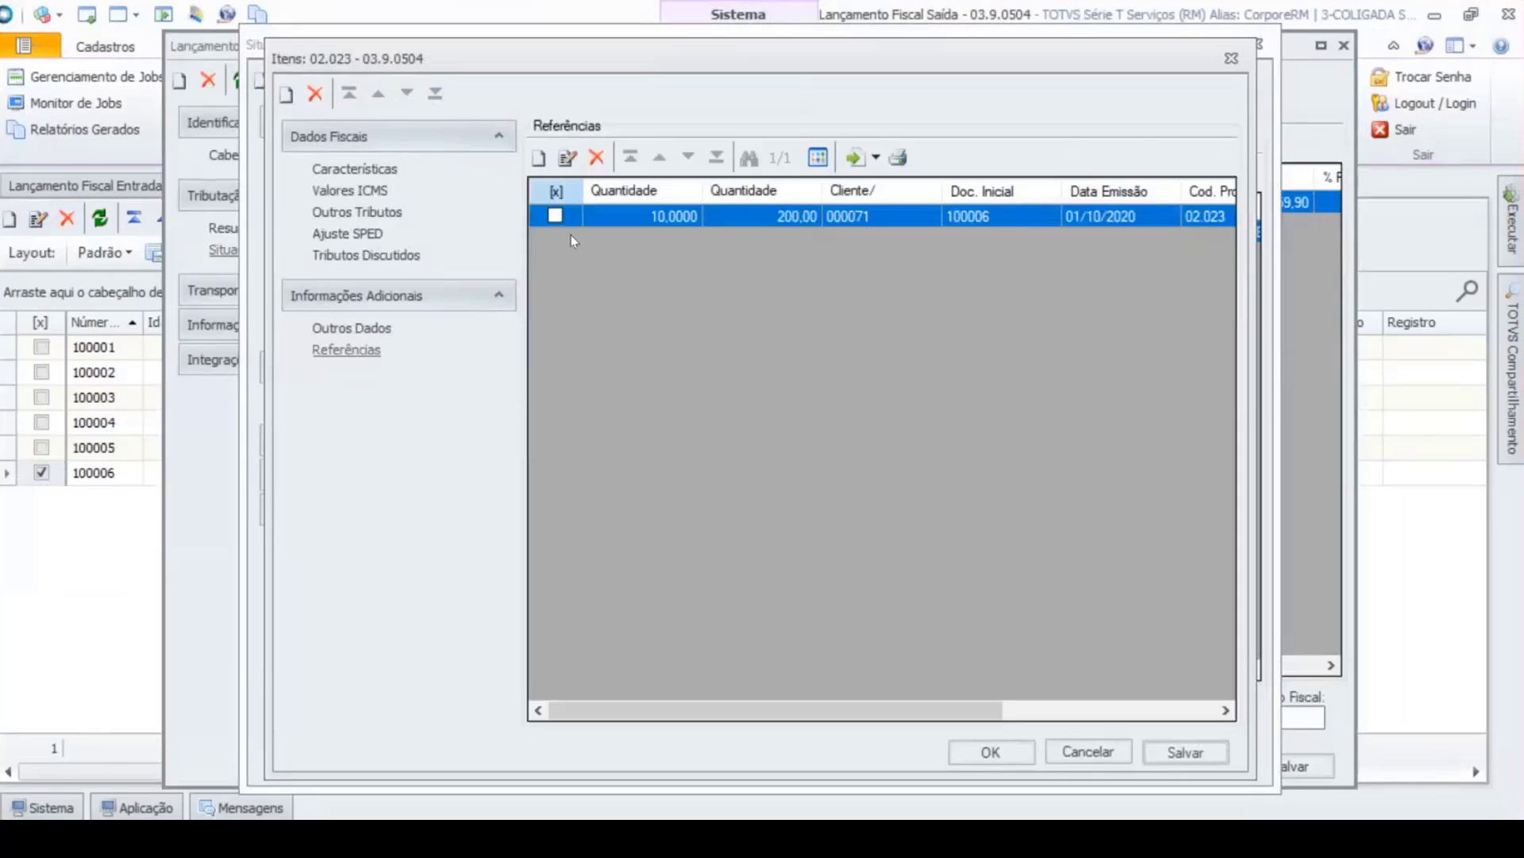
pyautogui.click(555, 215)
pyautogui.click(597, 156)
pyautogui.press('Return')
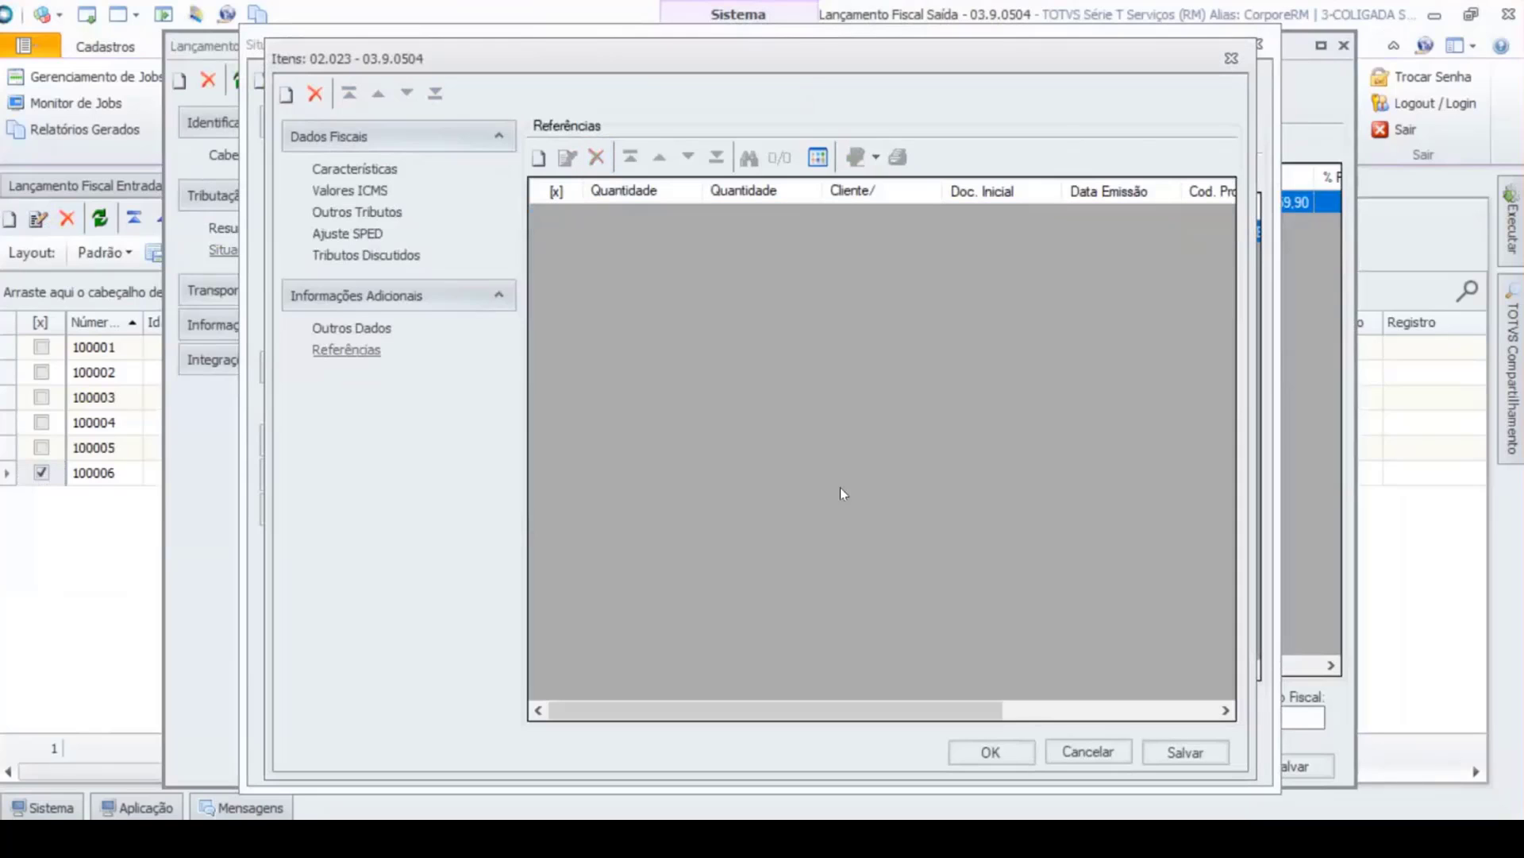
pyautogui.click(994, 750)
pyautogui.click(1042, 767)
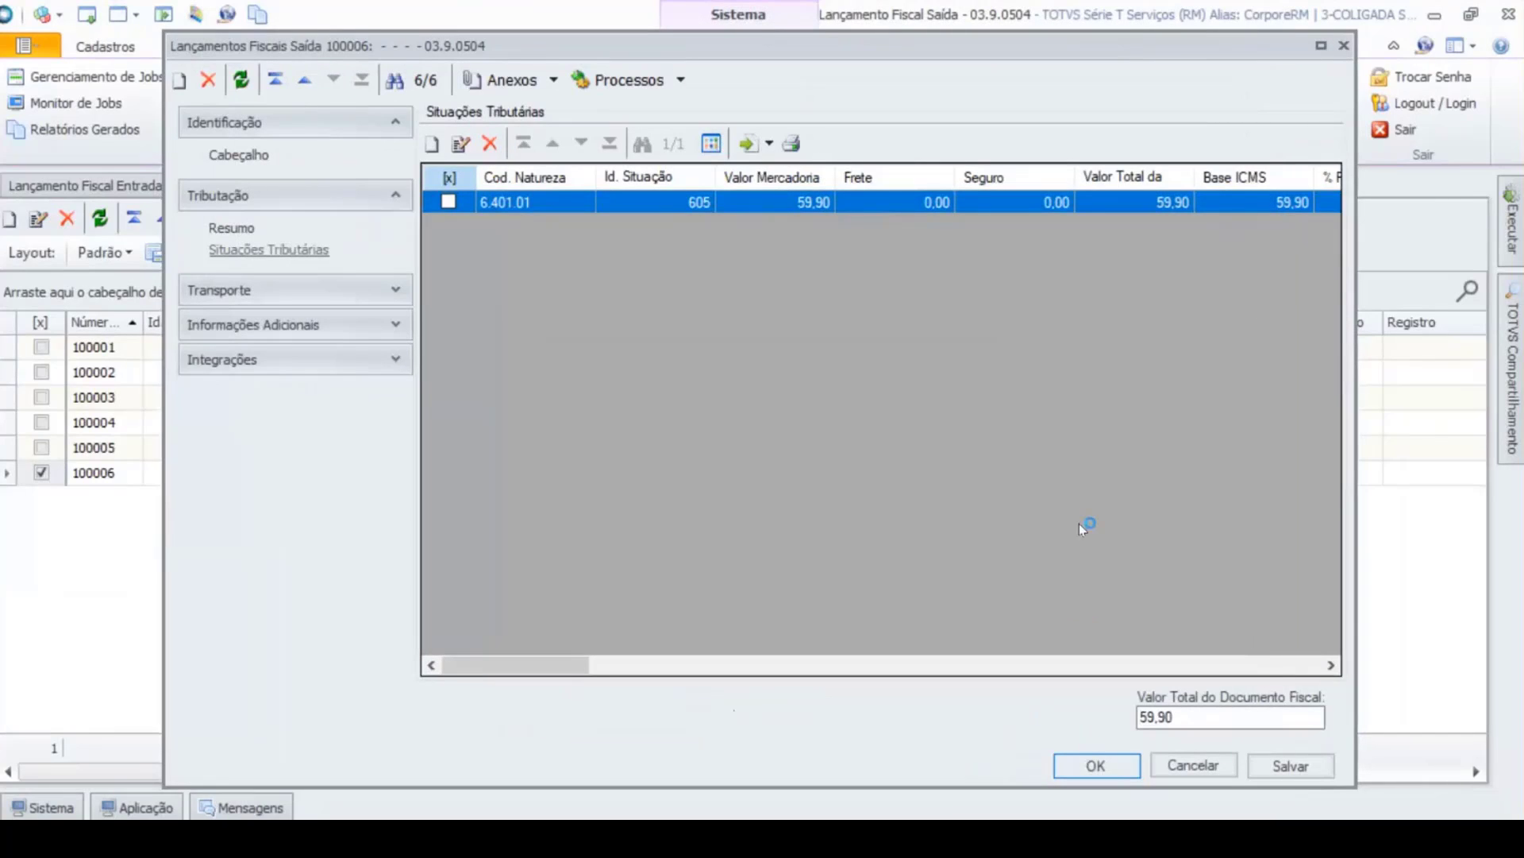
pyautogui.press('Return')
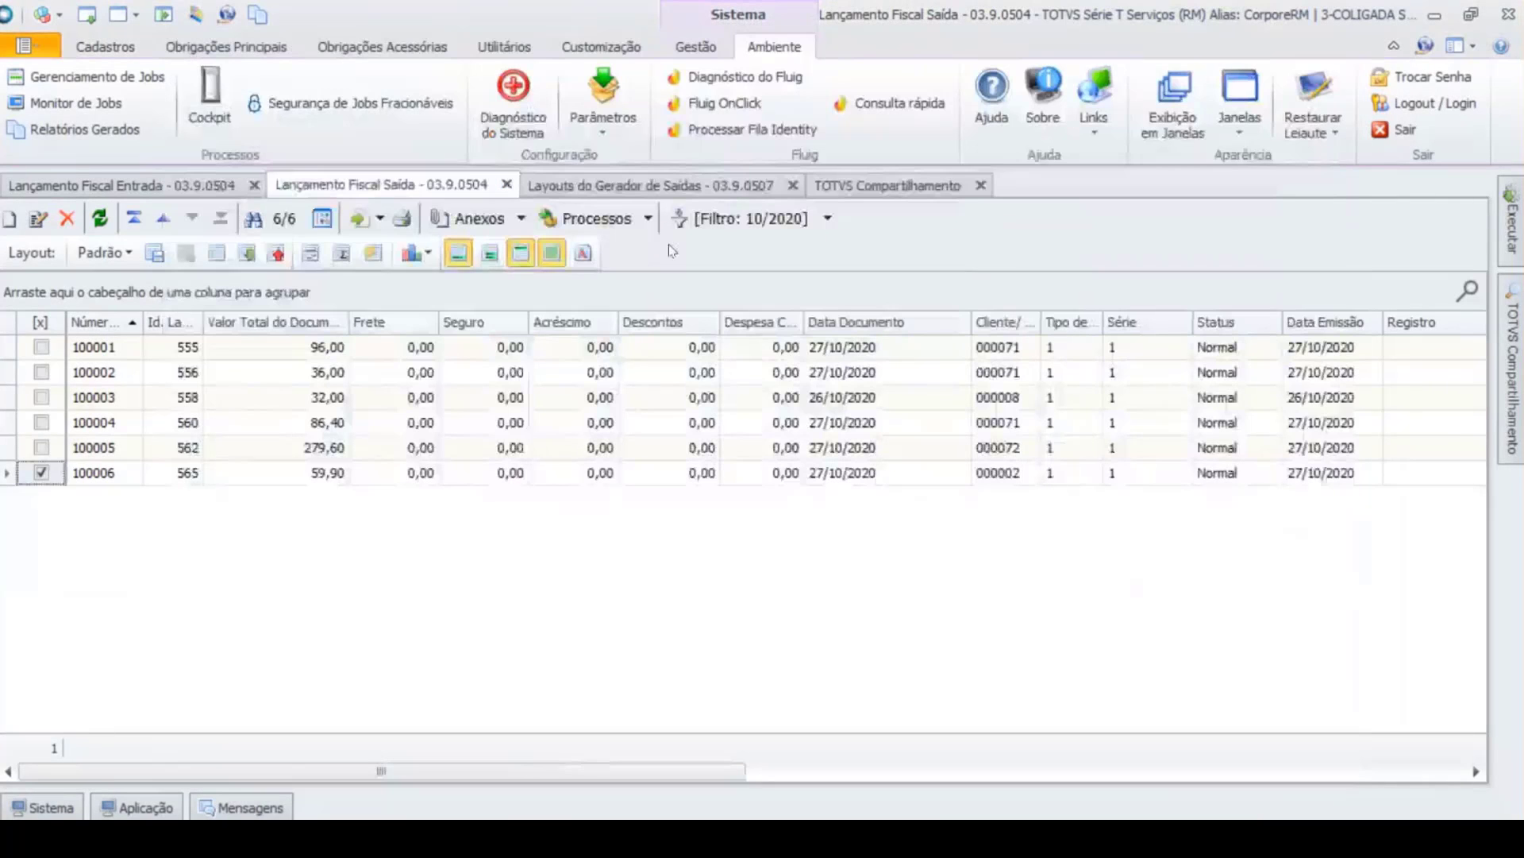
# Step: Run Associação de Lançamentos de Saída for document 100006 with reimbursement reason Venda para outra UF, and review the execution log
pyautogui.click(648, 218)
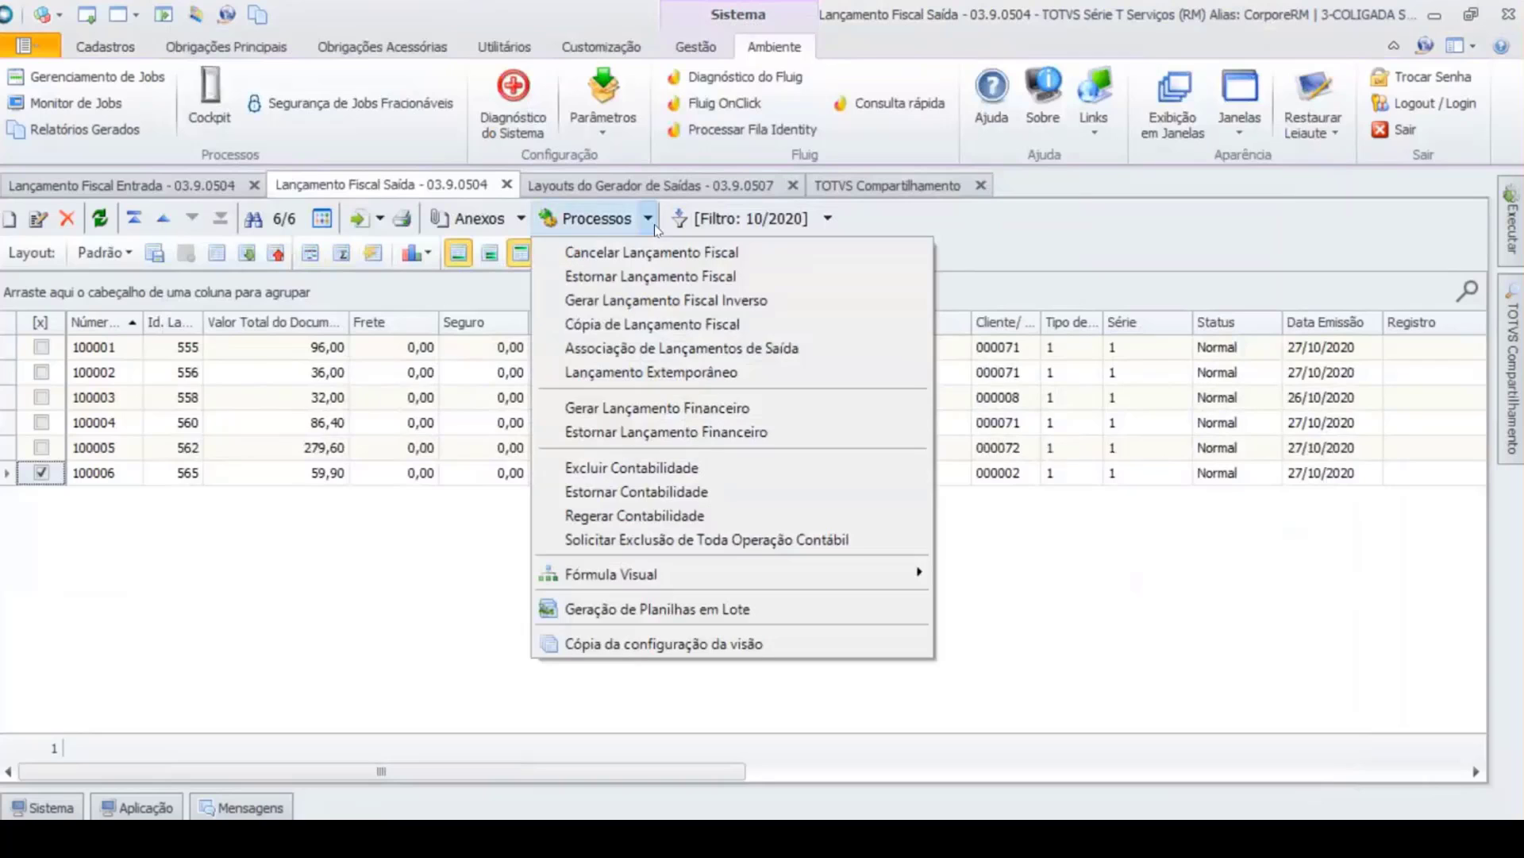
pyautogui.click(684, 349)
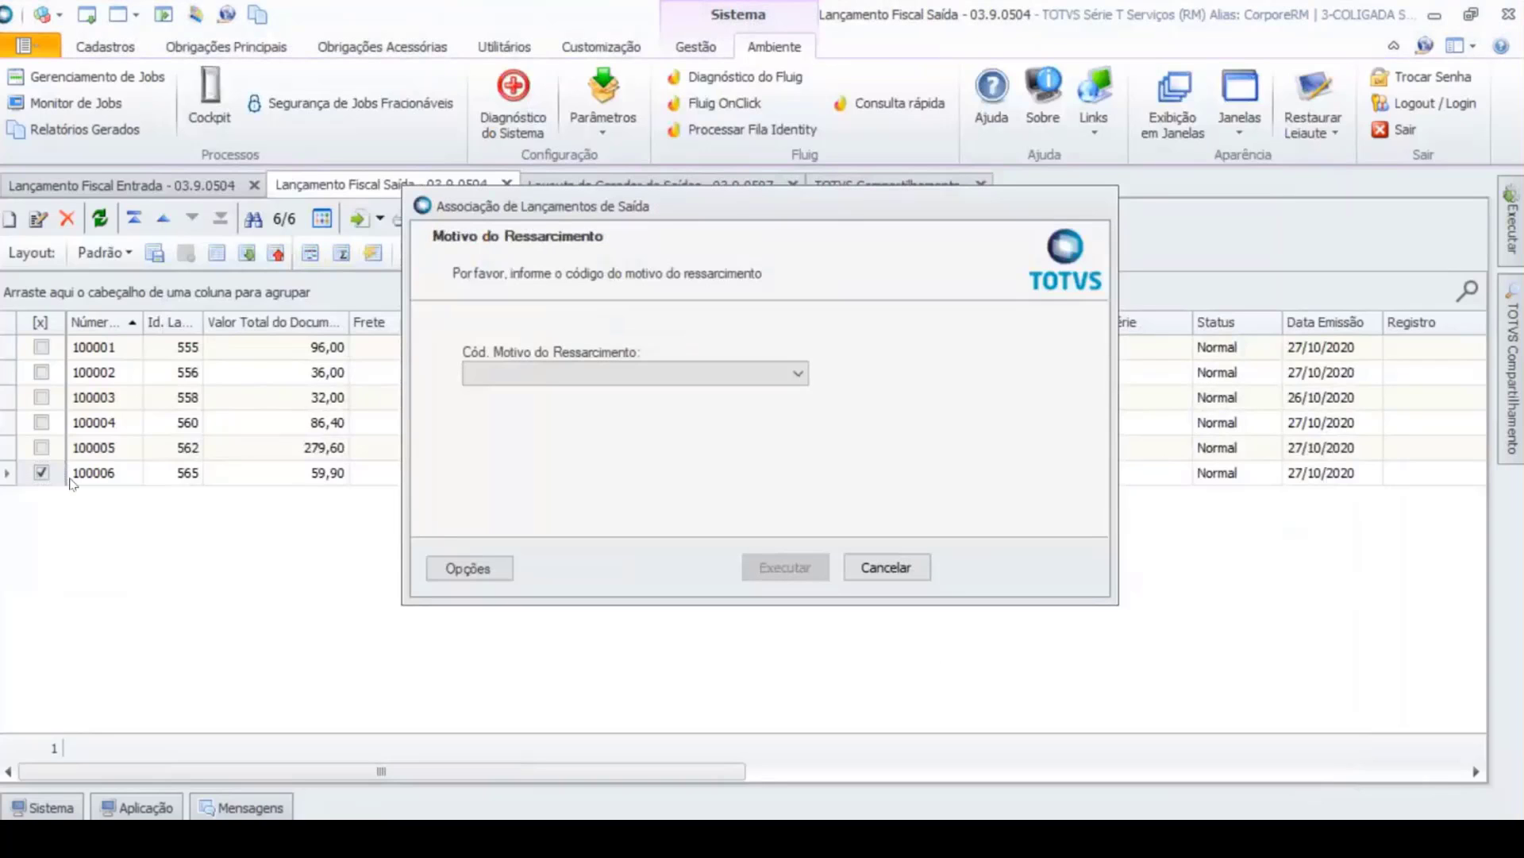
pyautogui.click(468, 366)
pyautogui.click(524, 410)
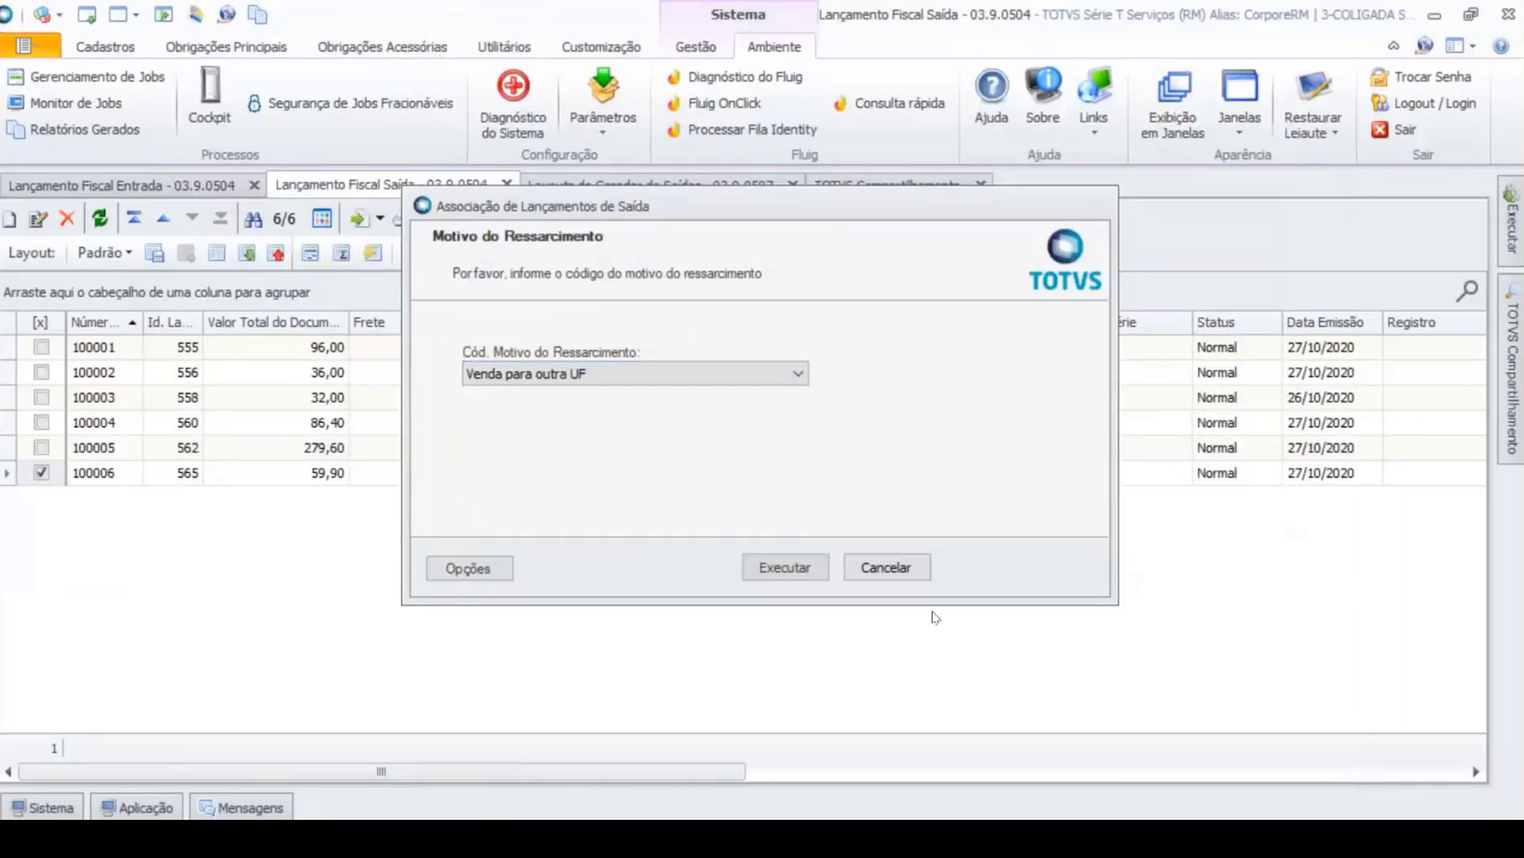
pyautogui.click(808, 573)
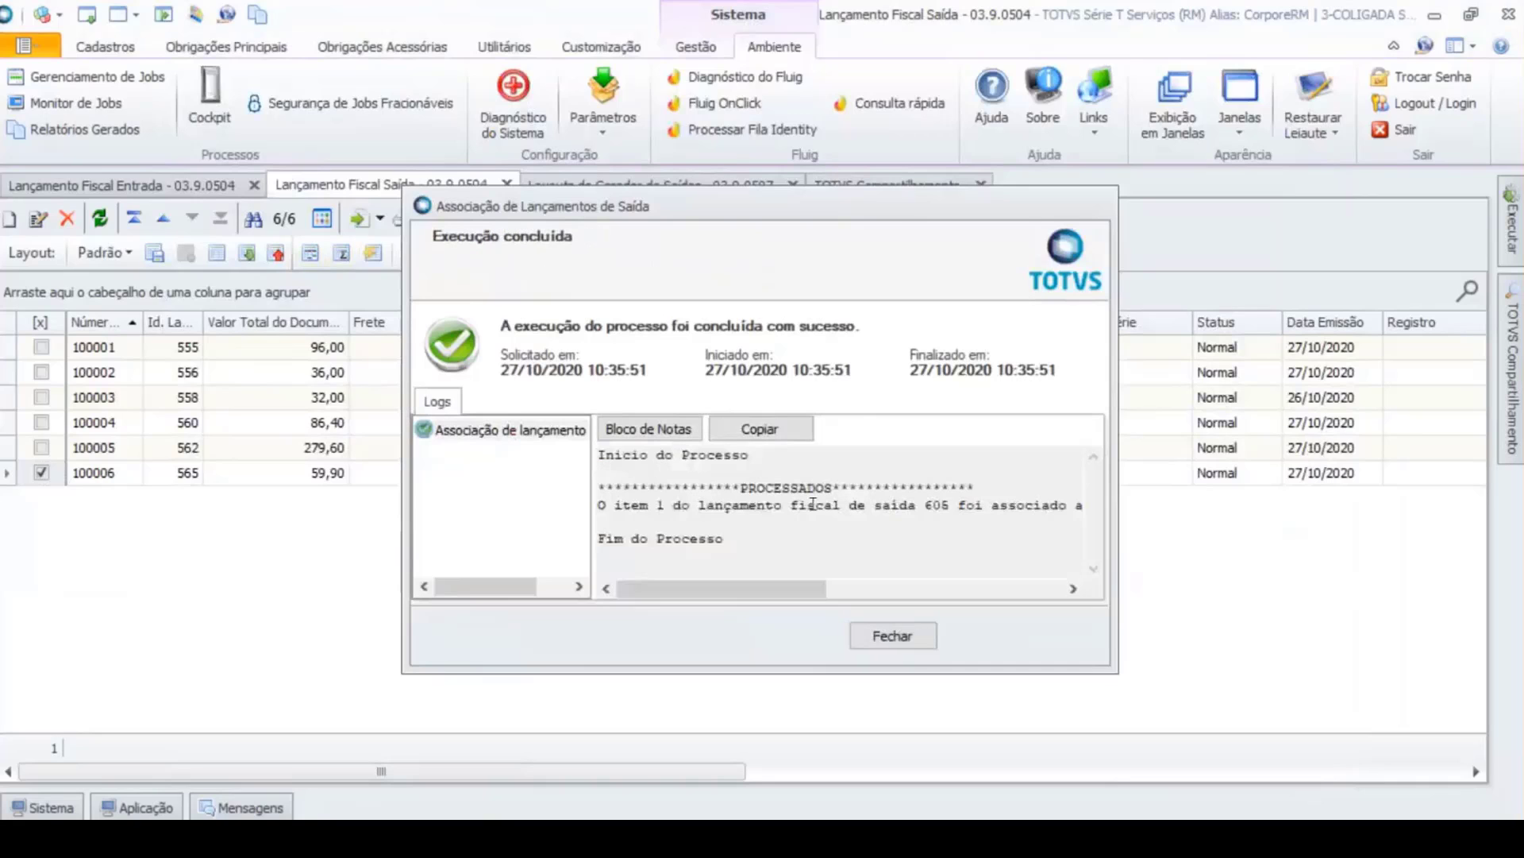
pyautogui.moveTo(816, 589); pyautogui.dragTo(1040, 612)
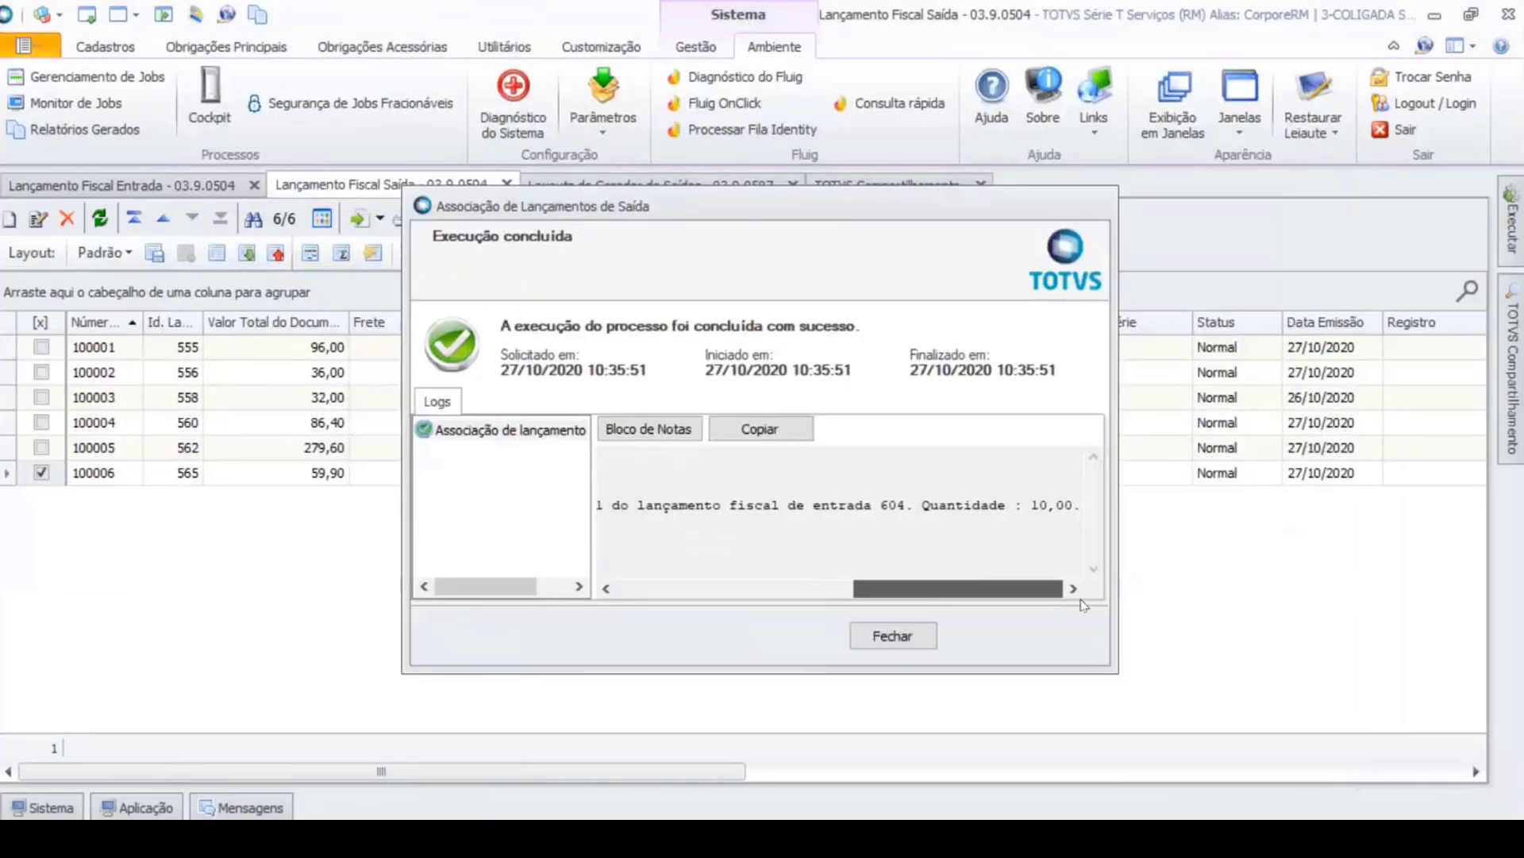
pyautogui.click(891, 634)
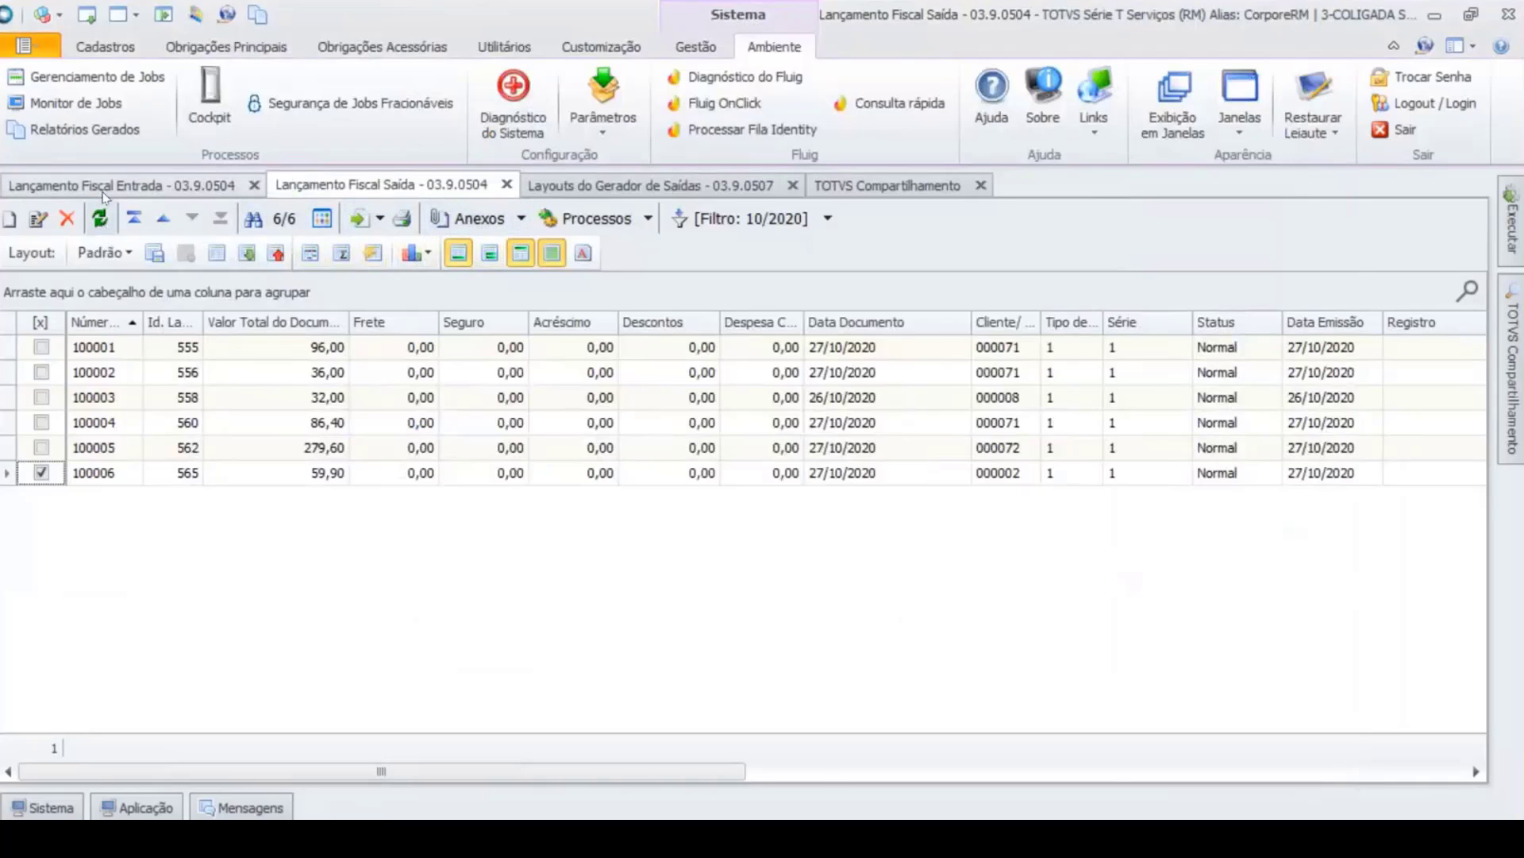
# Step: Open incoming fiscal document 100007 from Lançamento Fiscal Entrada and view its tax situation 1.403.04
pyautogui.click(230, 185)
pyautogui.click(111, 497)
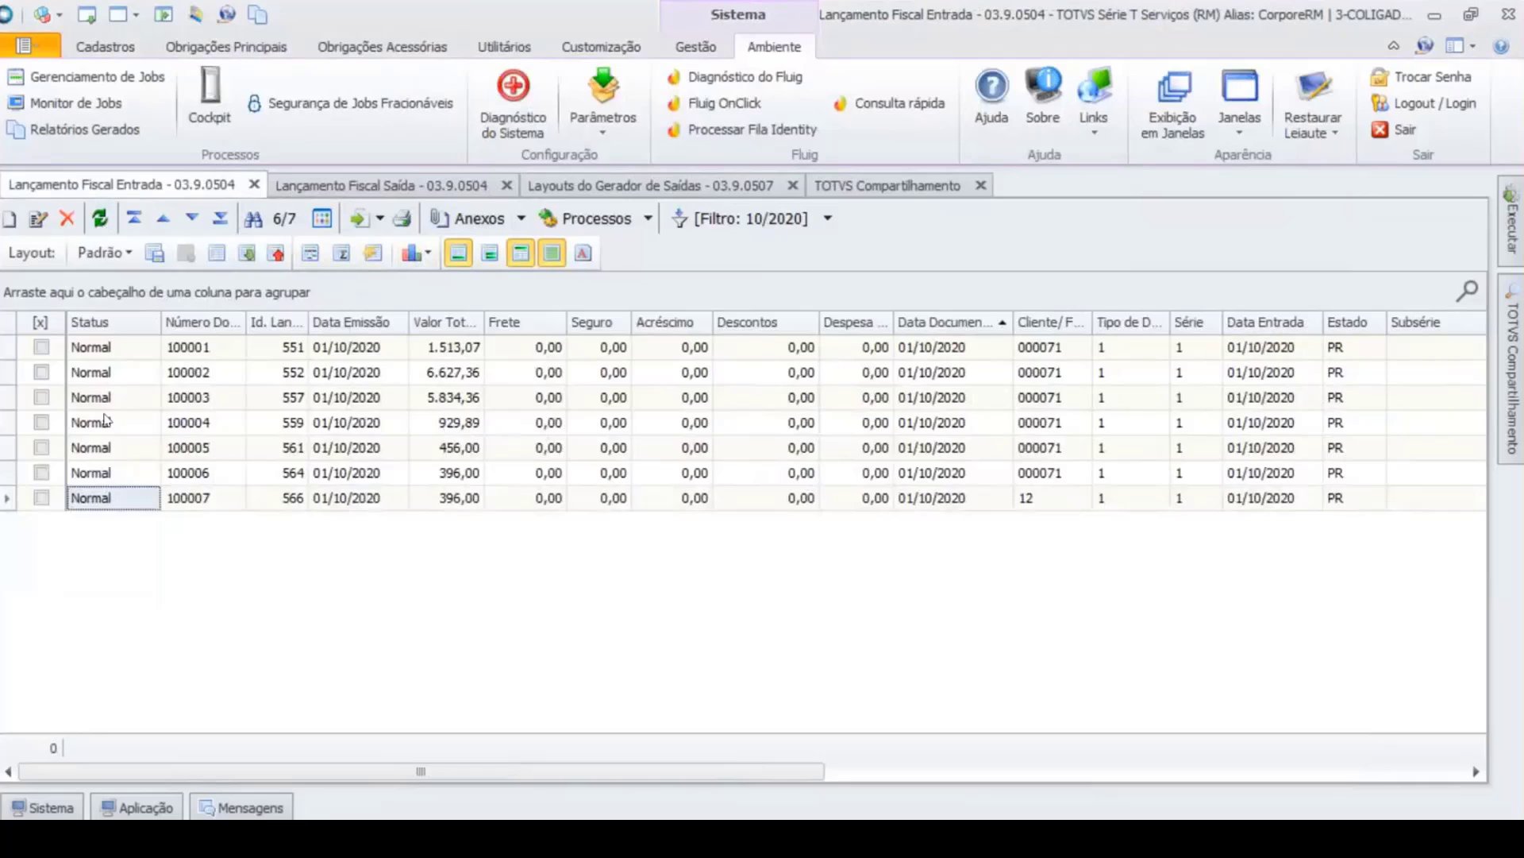
pyautogui.click(40, 222)
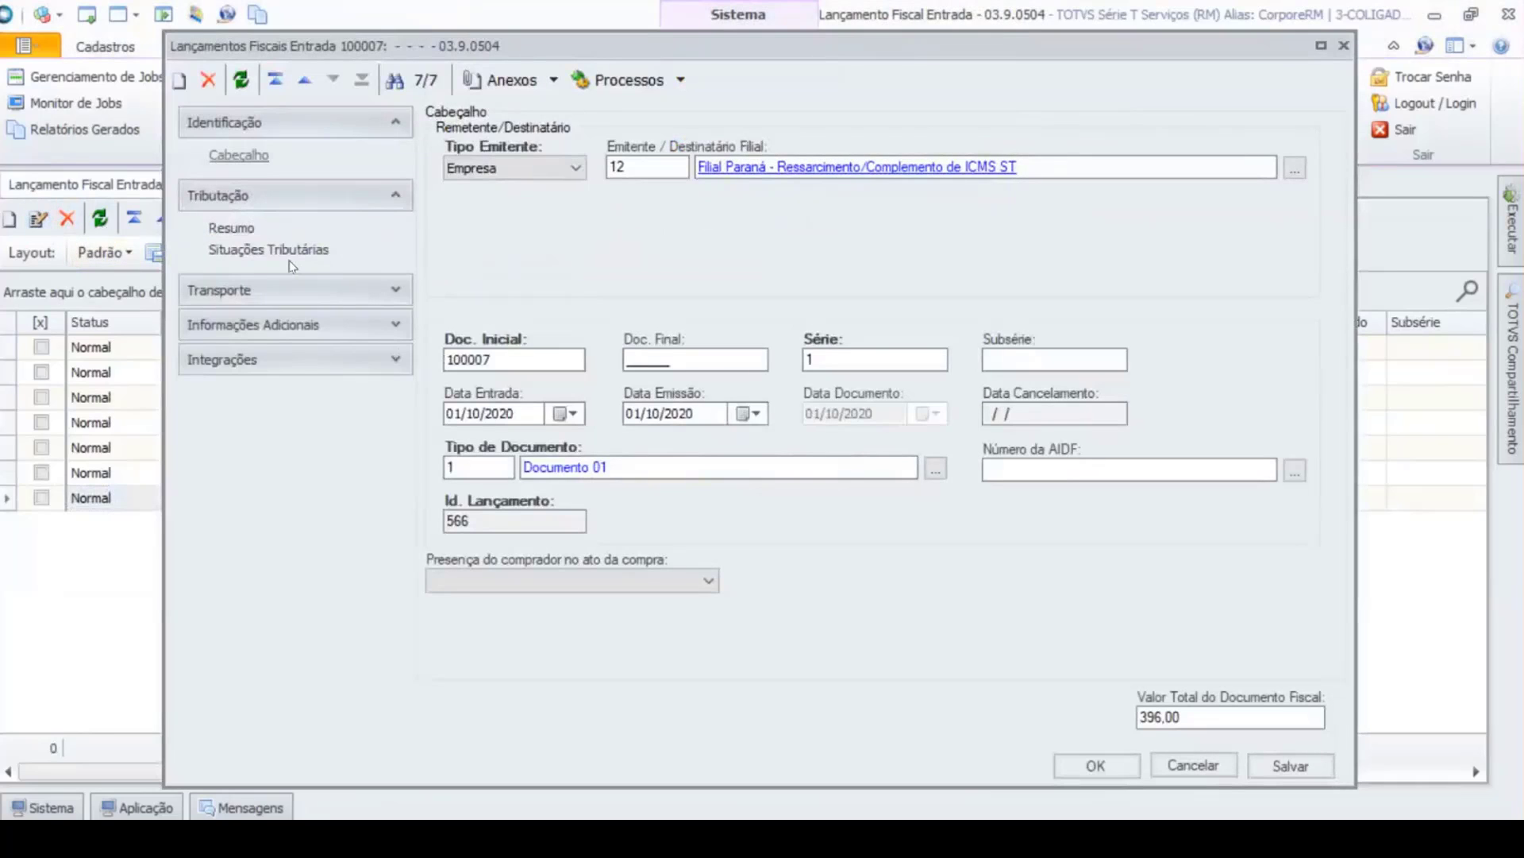
pyautogui.click(270, 250)
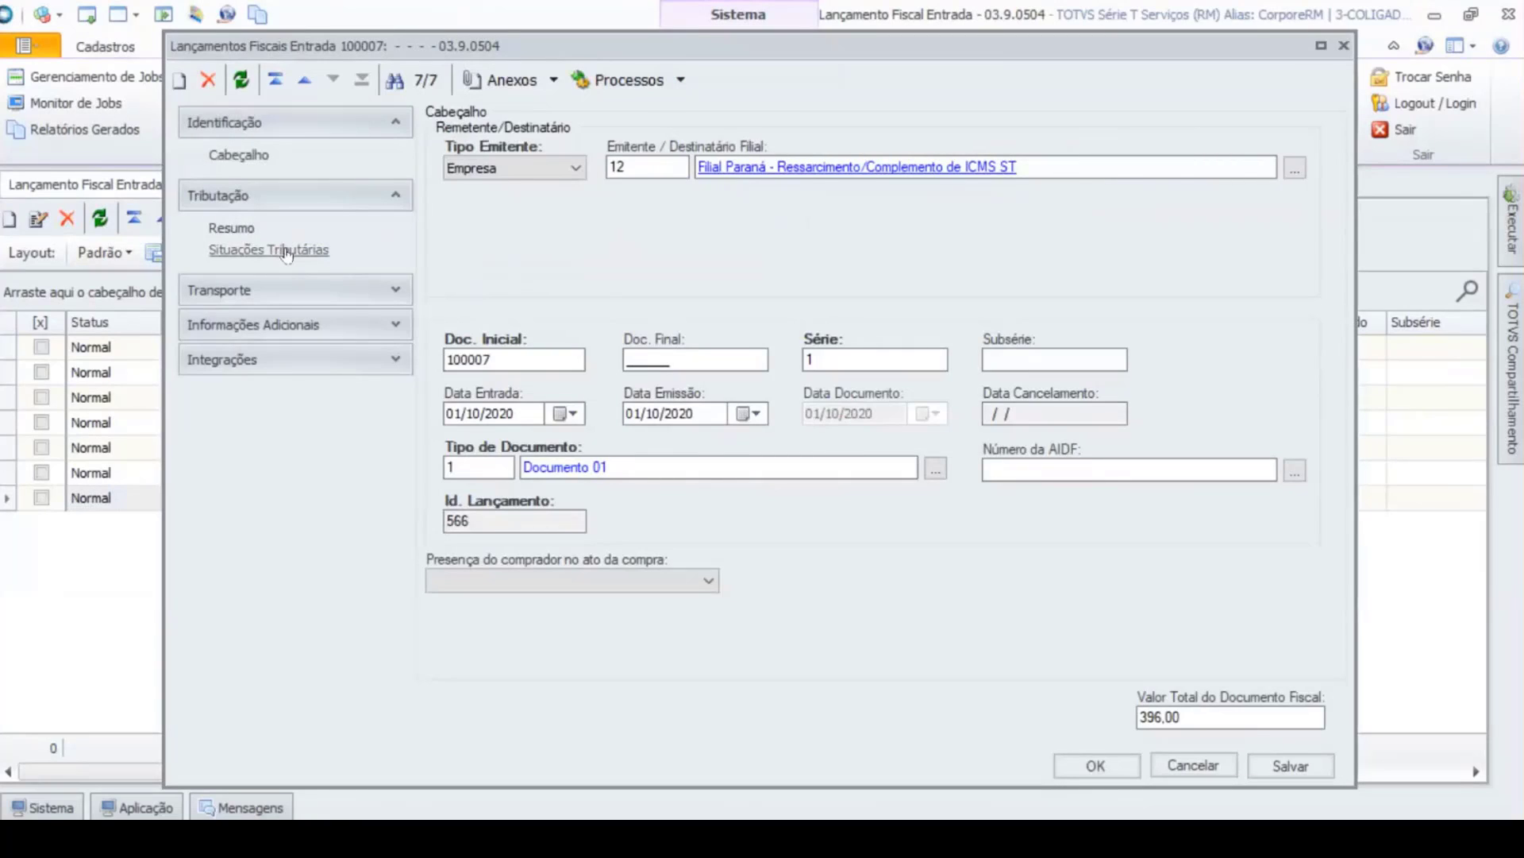
pyautogui.click(446, 204)
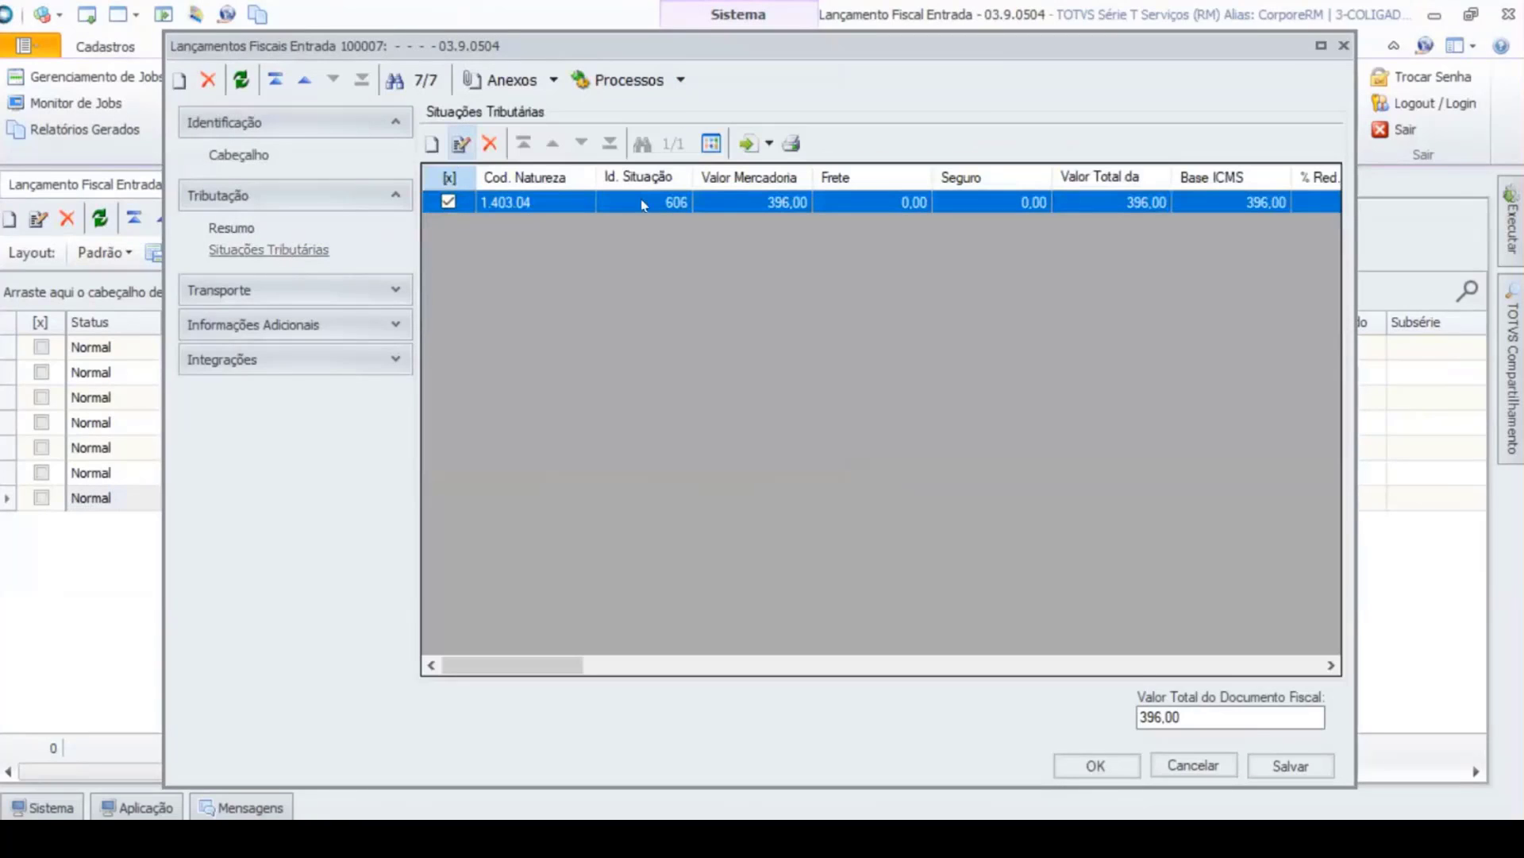
pyautogui.doubleClick(812, 331)
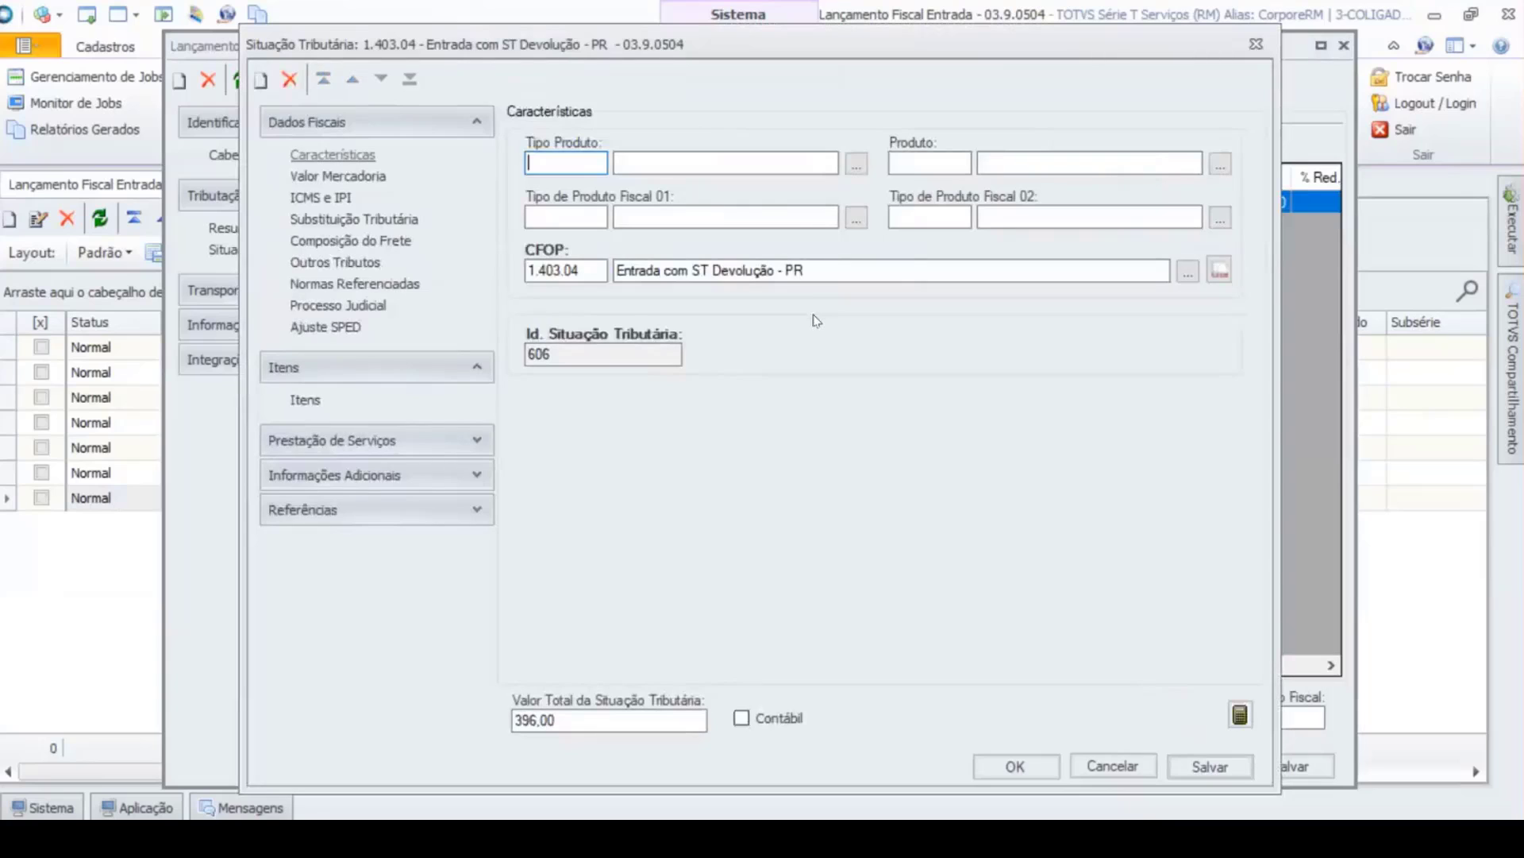
# Step: Check the other-data settings of CFOP 1.403.04 for return type, ST reimbursement and related documents, and close the nature record
pyautogui.click(1220, 270)
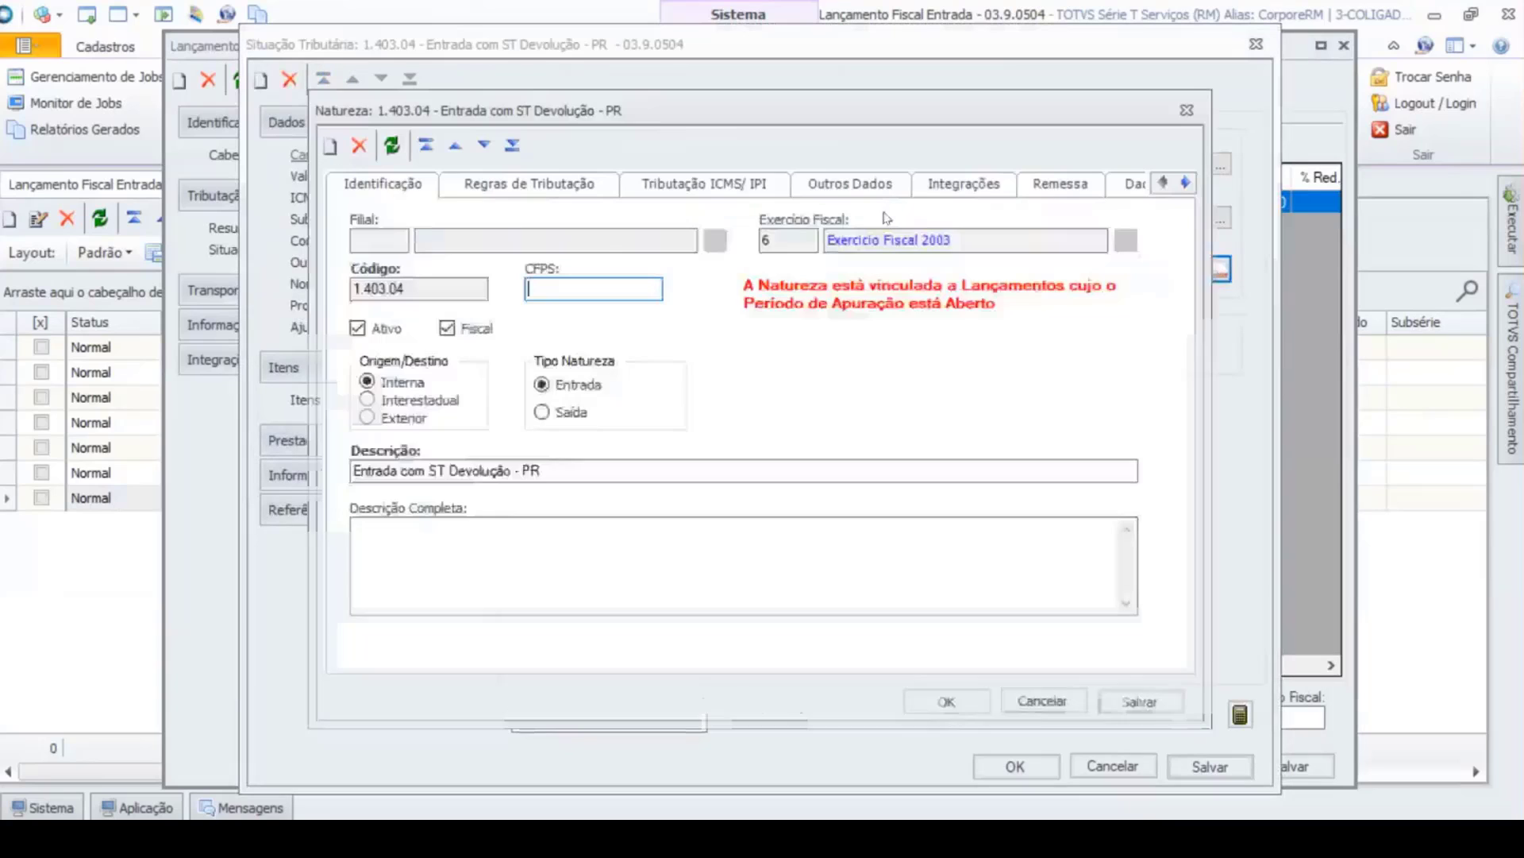
pyautogui.click(854, 189)
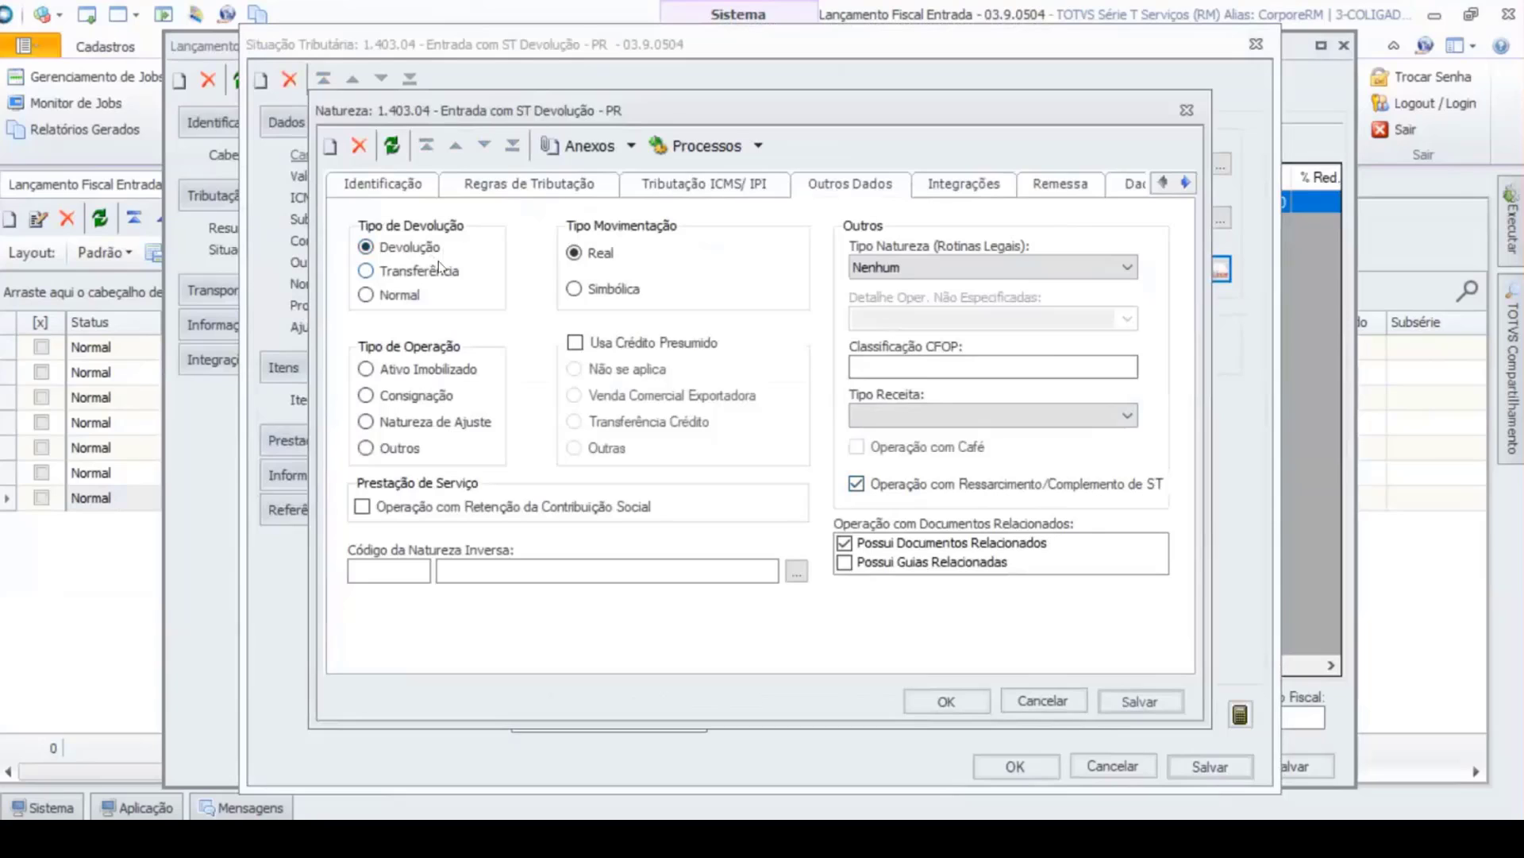
pyautogui.click(957, 700)
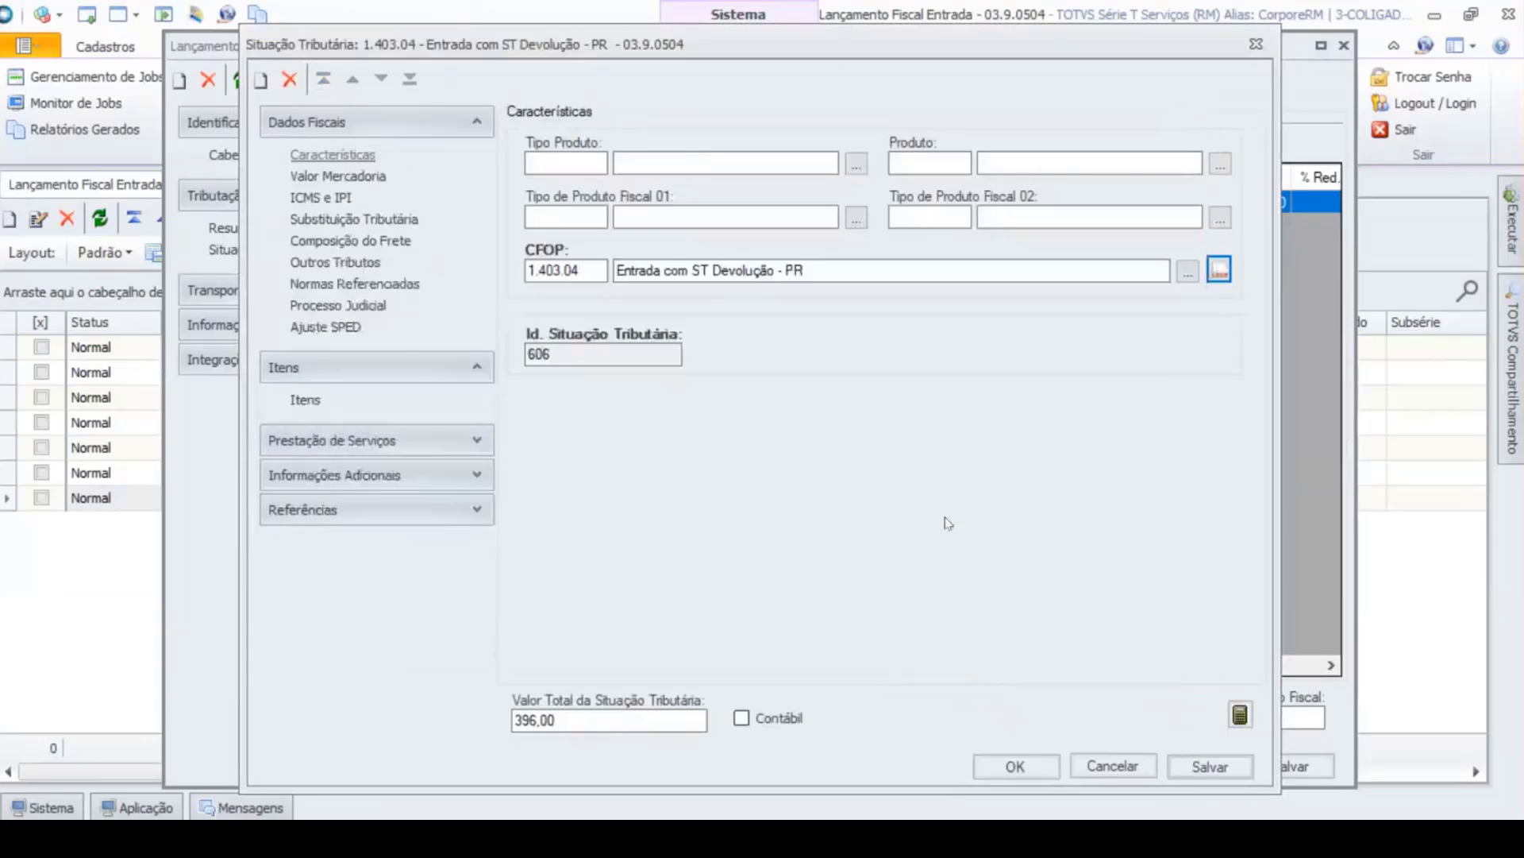
# Step: Open the item of product 02.023 in tax situation 1.403.04 and display its references
pyautogui.click(316, 402)
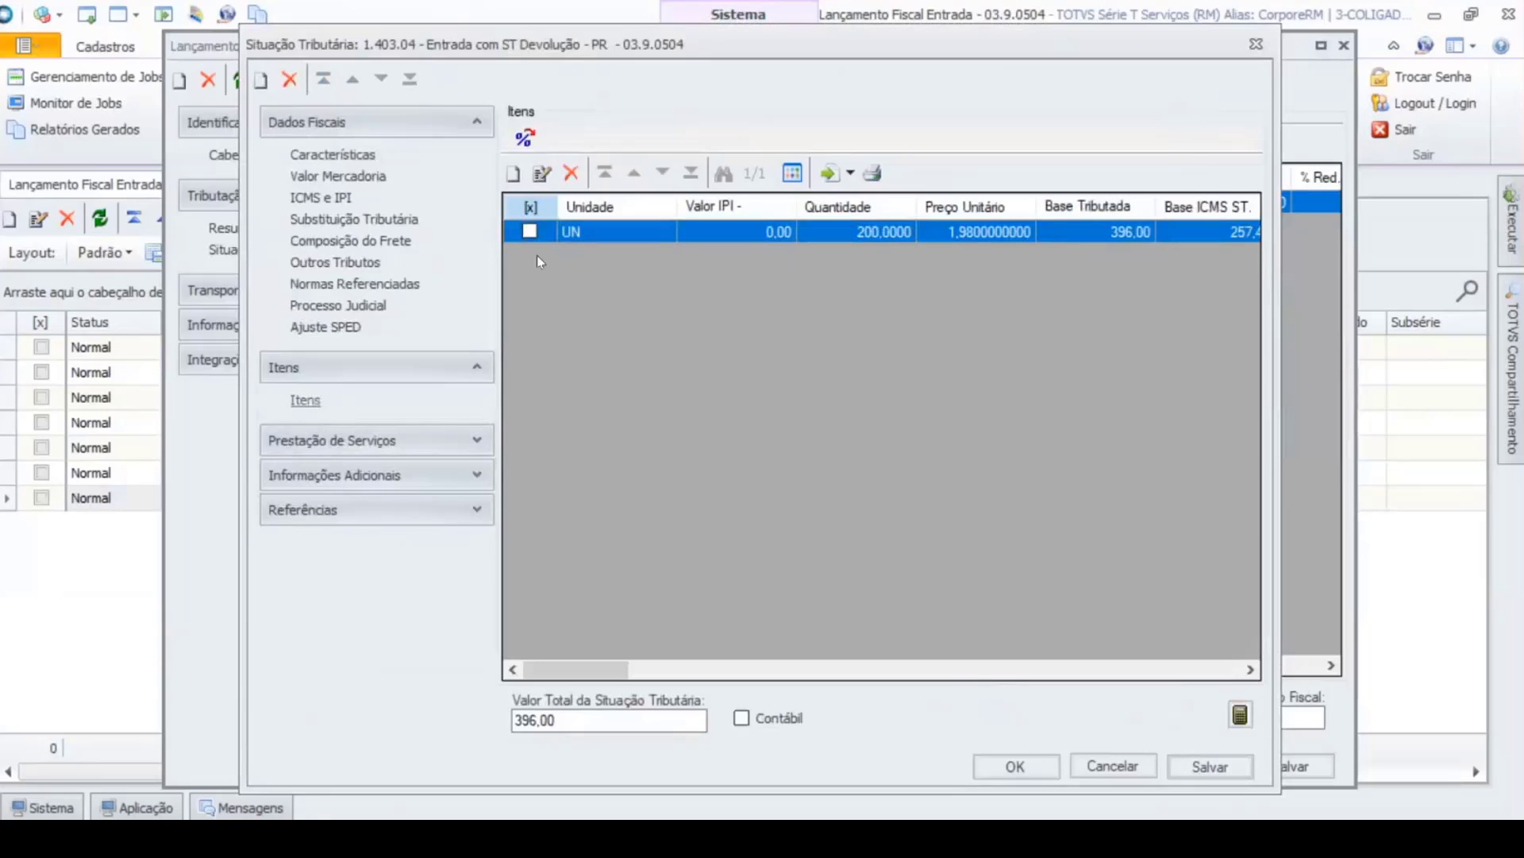
pyautogui.click(529, 231)
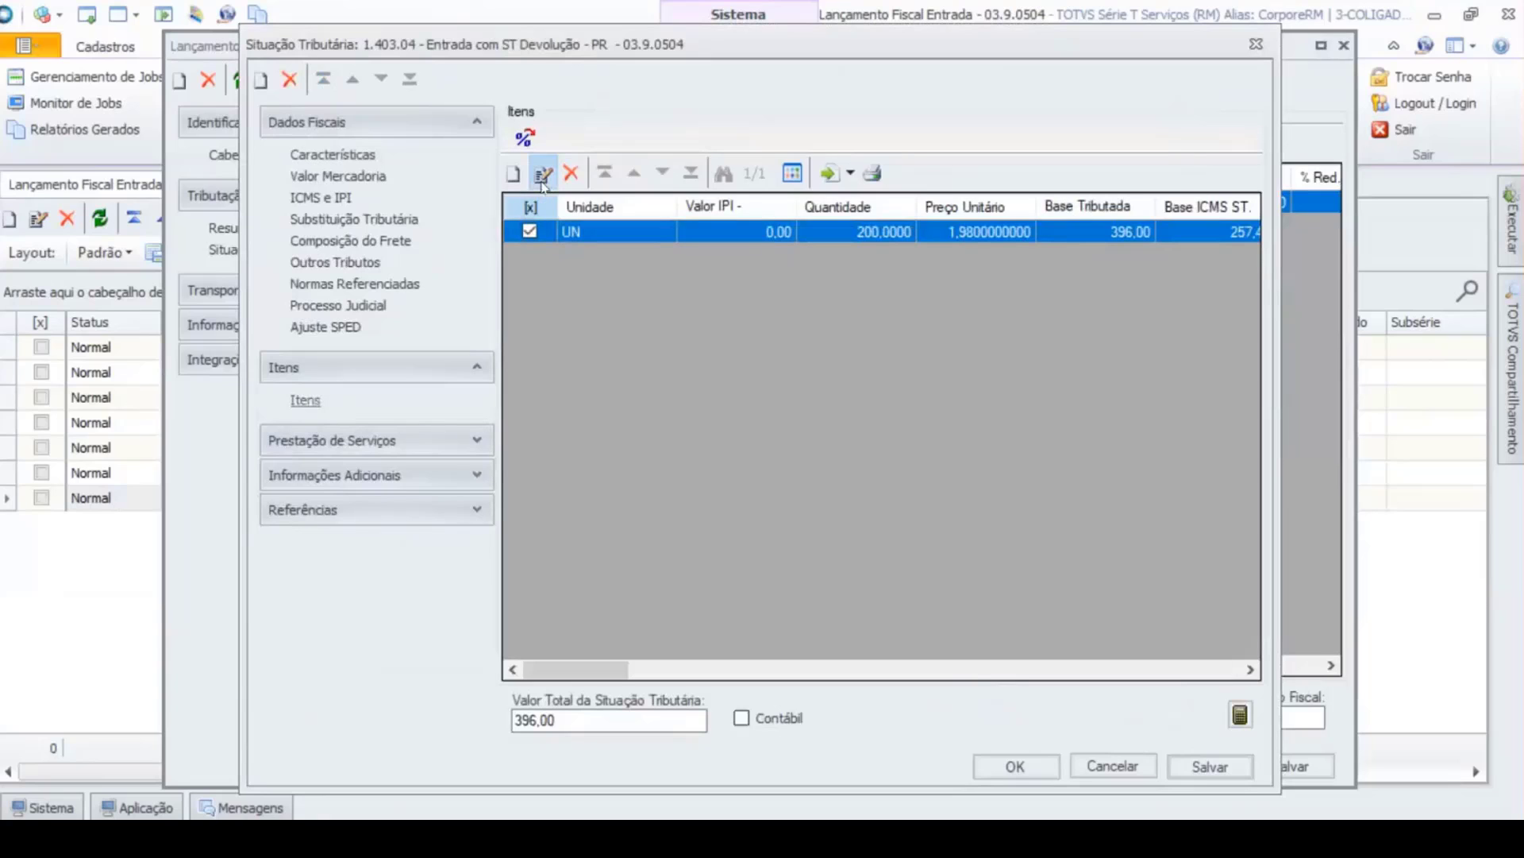
pyautogui.click(543, 173)
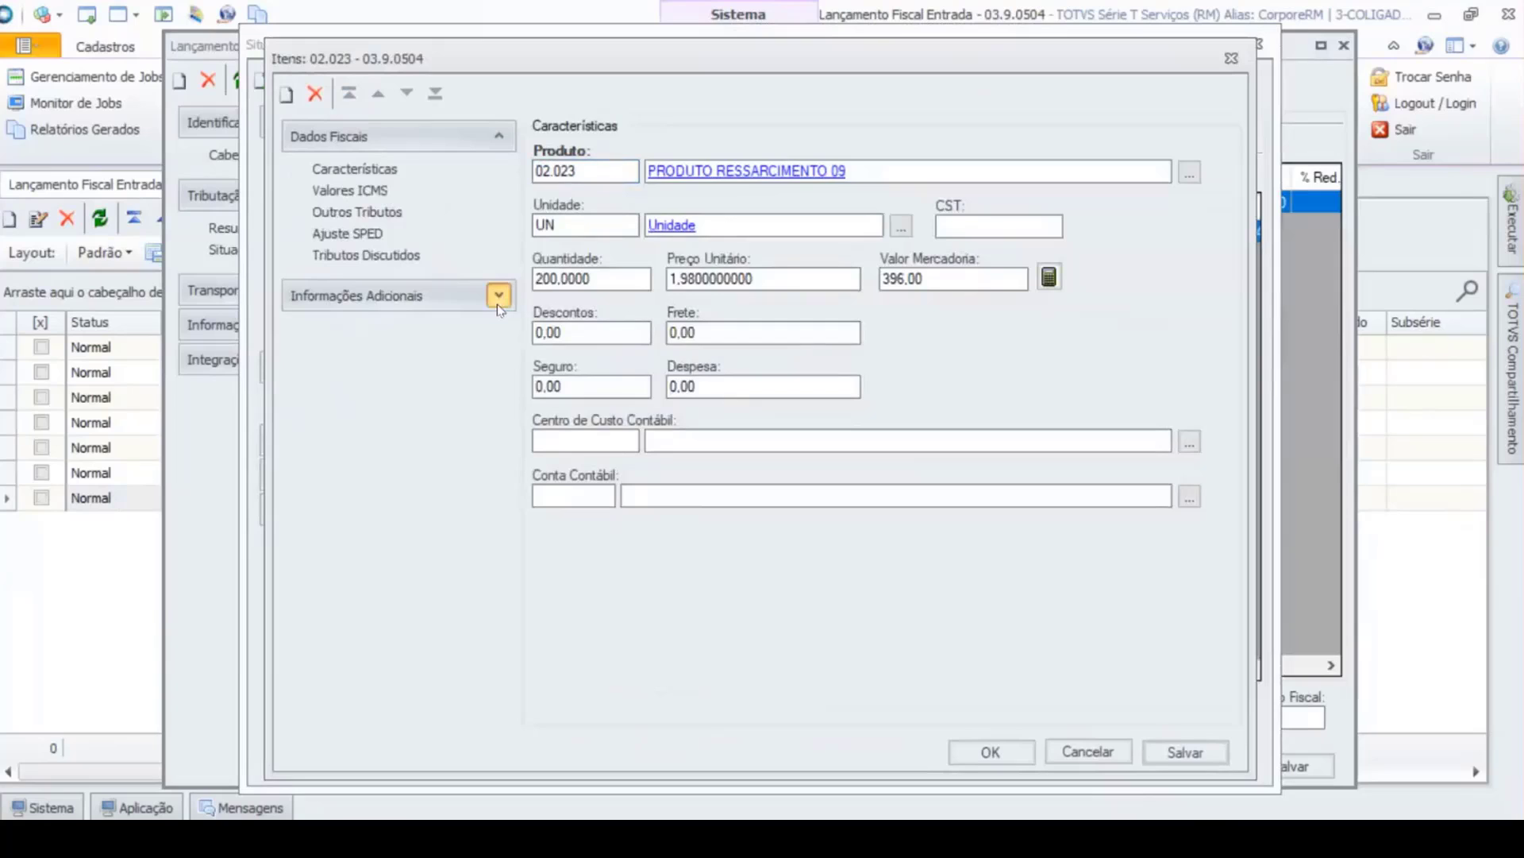
pyautogui.click(498, 302)
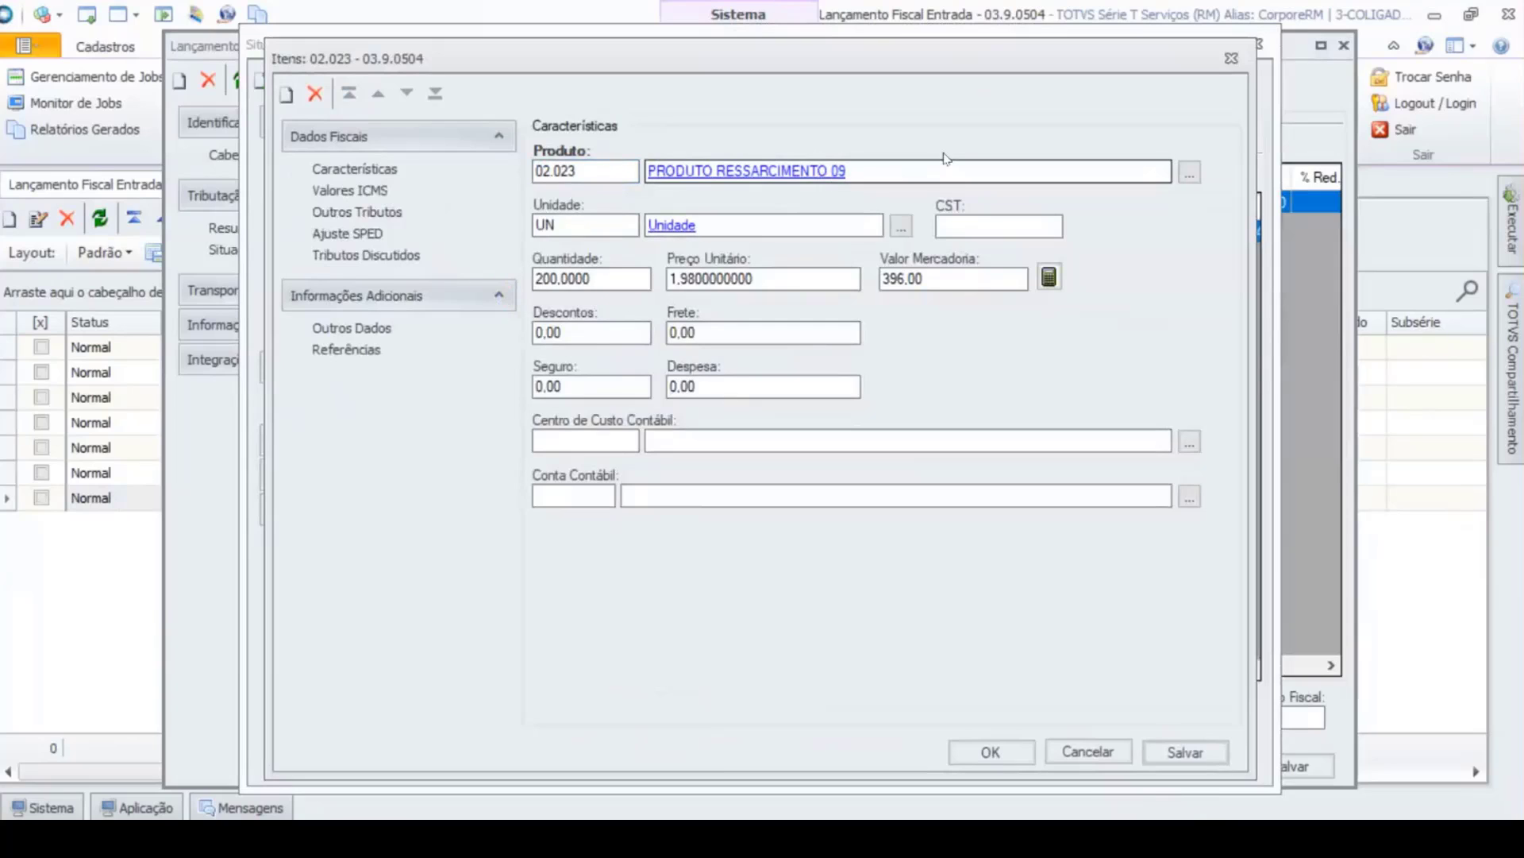
pyautogui.click(359, 350)
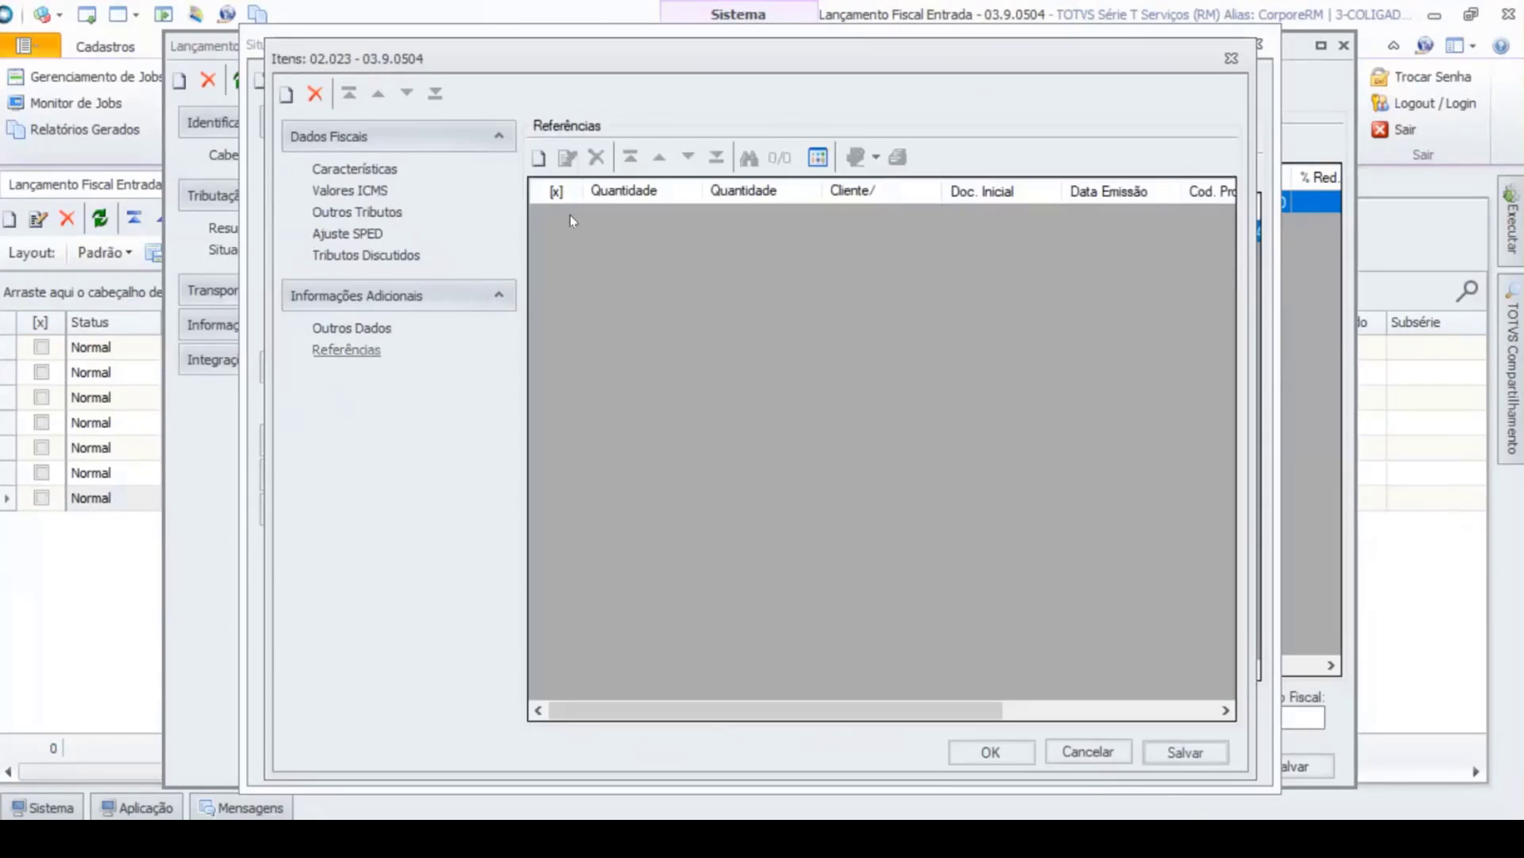
# Step: Start a new reference for the item, choosing outgoing document 100006 and its item 1, product 02.023
pyautogui.click(539, 157)
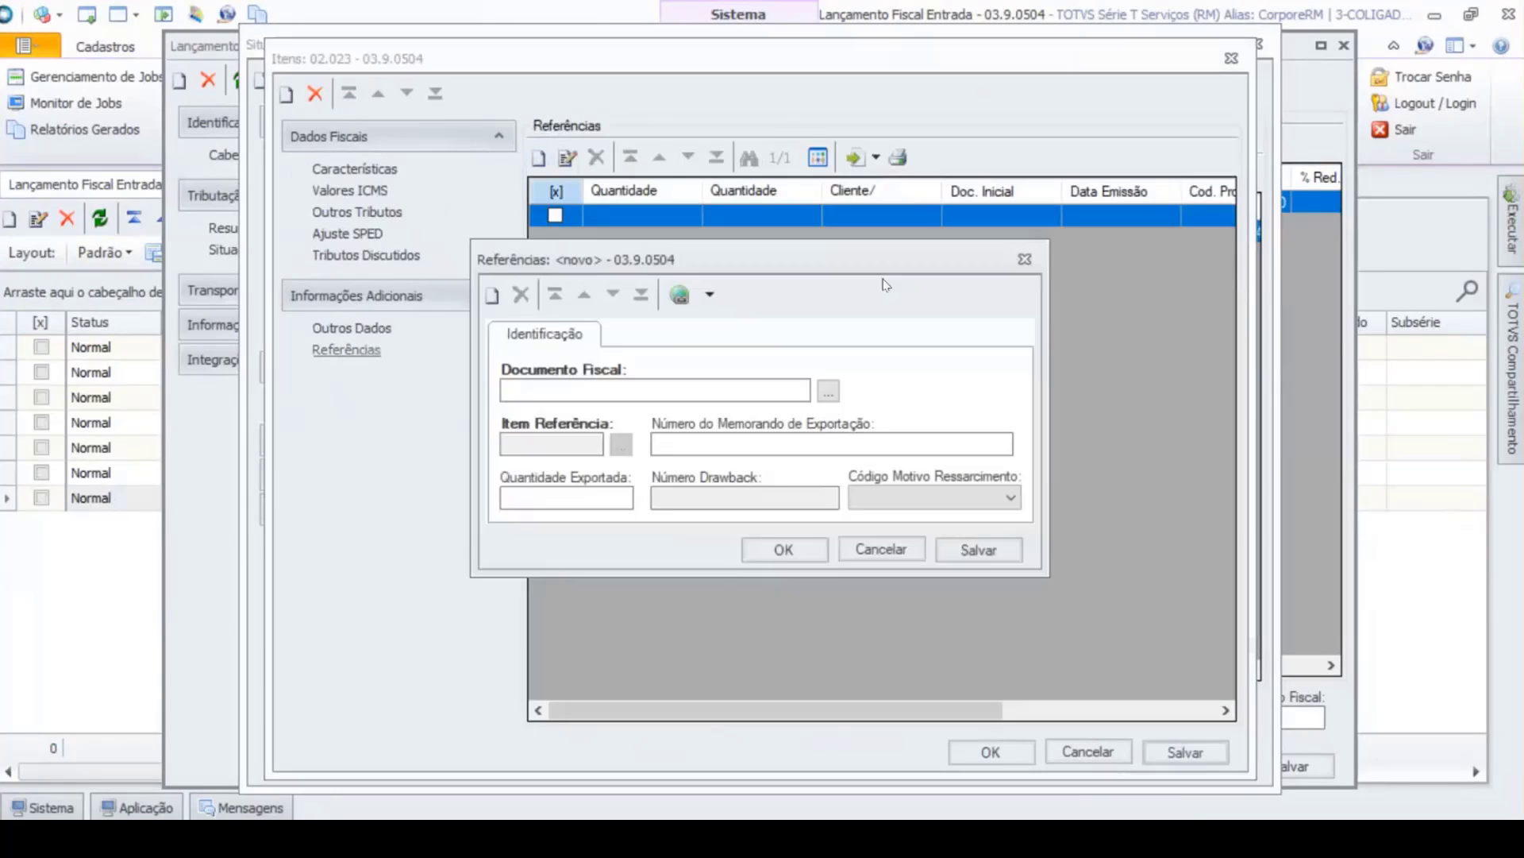
pyautogui.click(830, 389)
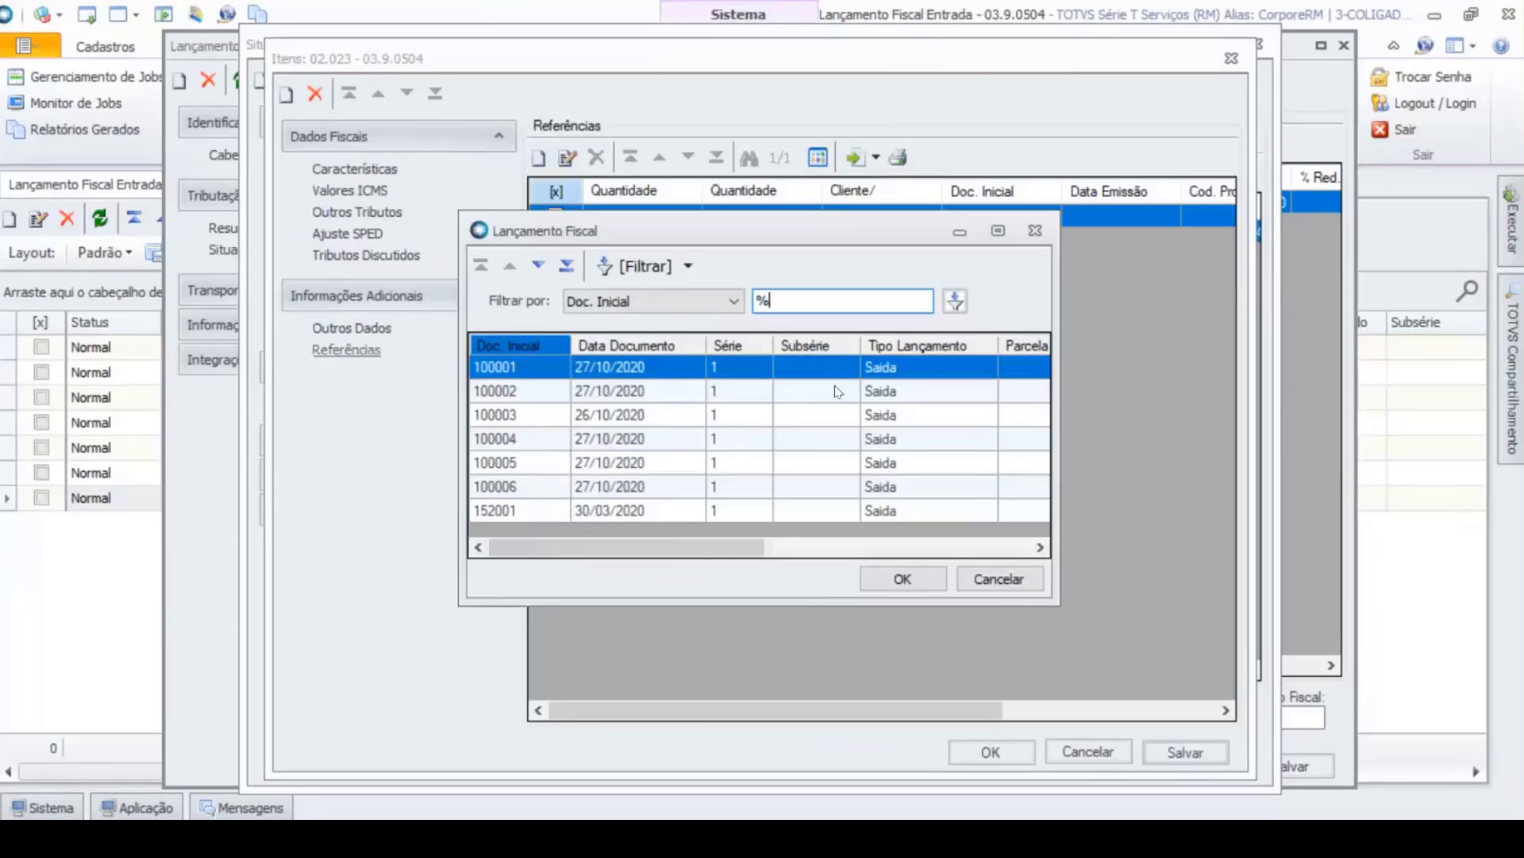
pyautogui.click(594, 492)
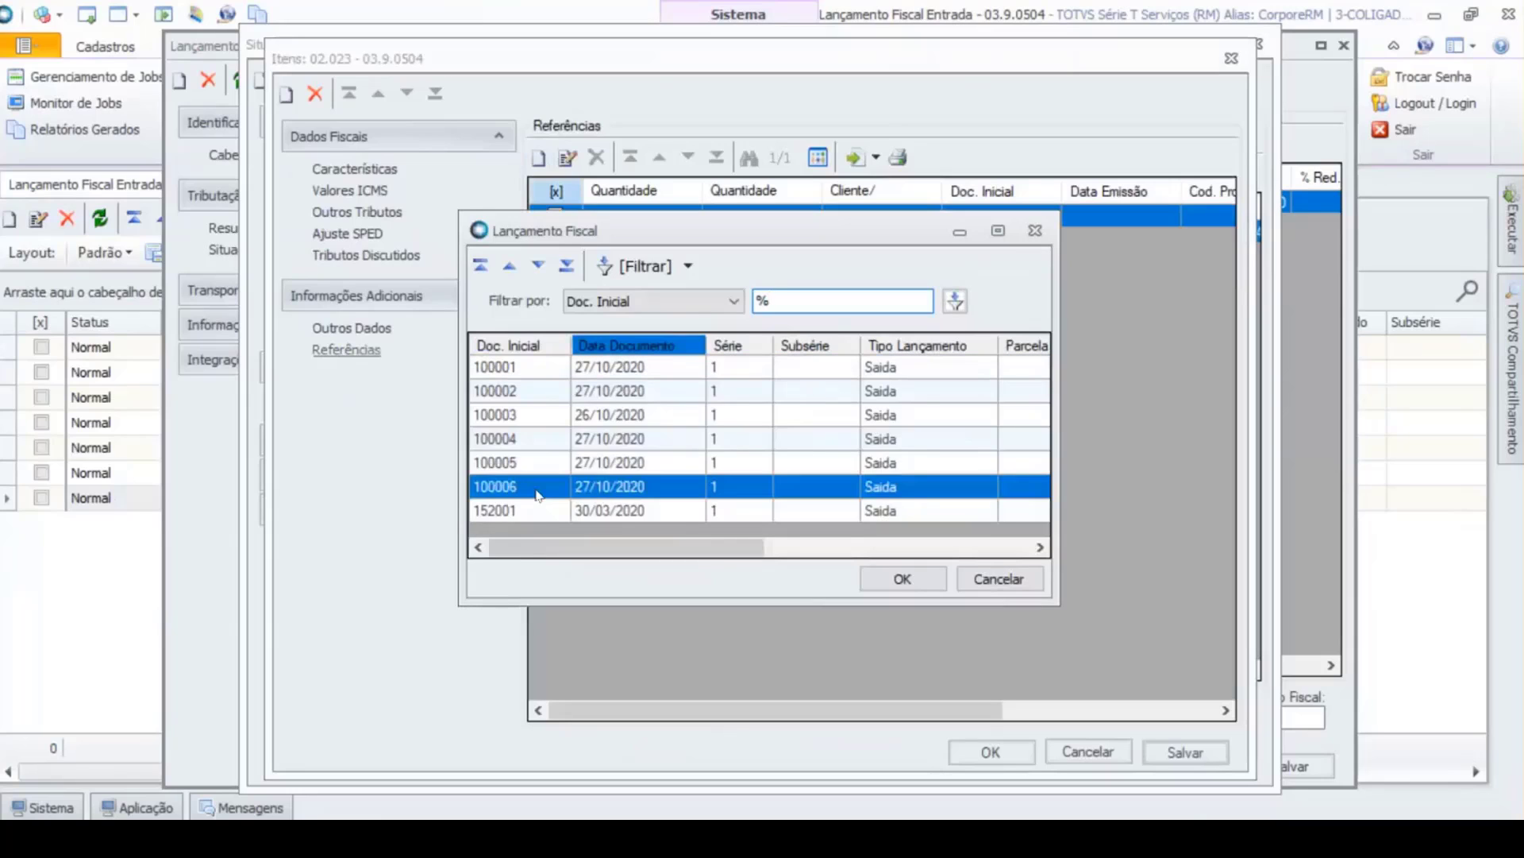
pyautogui.click(905, 580)
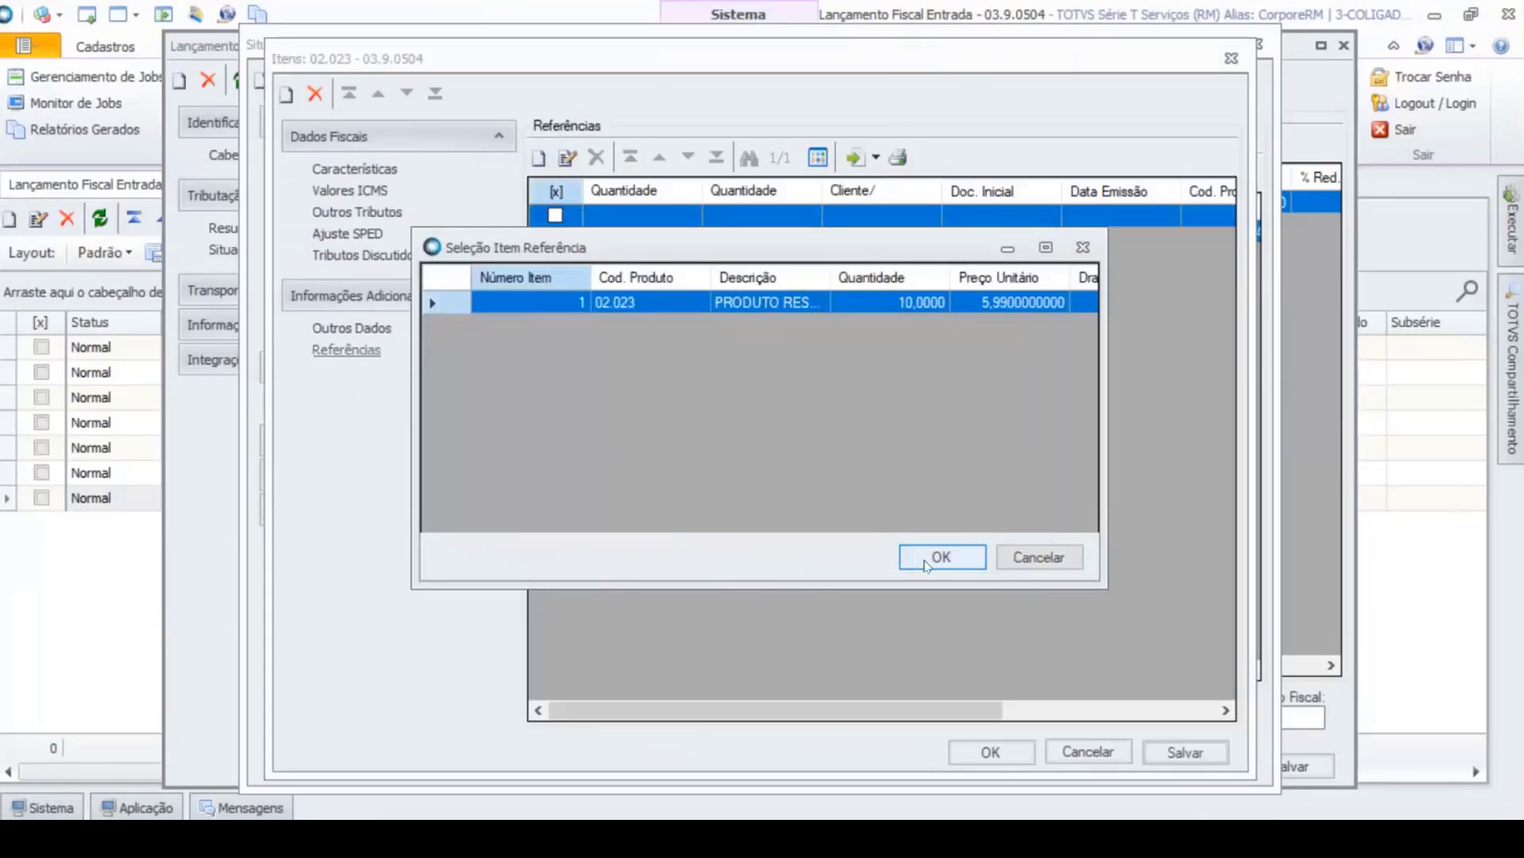
pyautogui.doubleClick(939, 264)
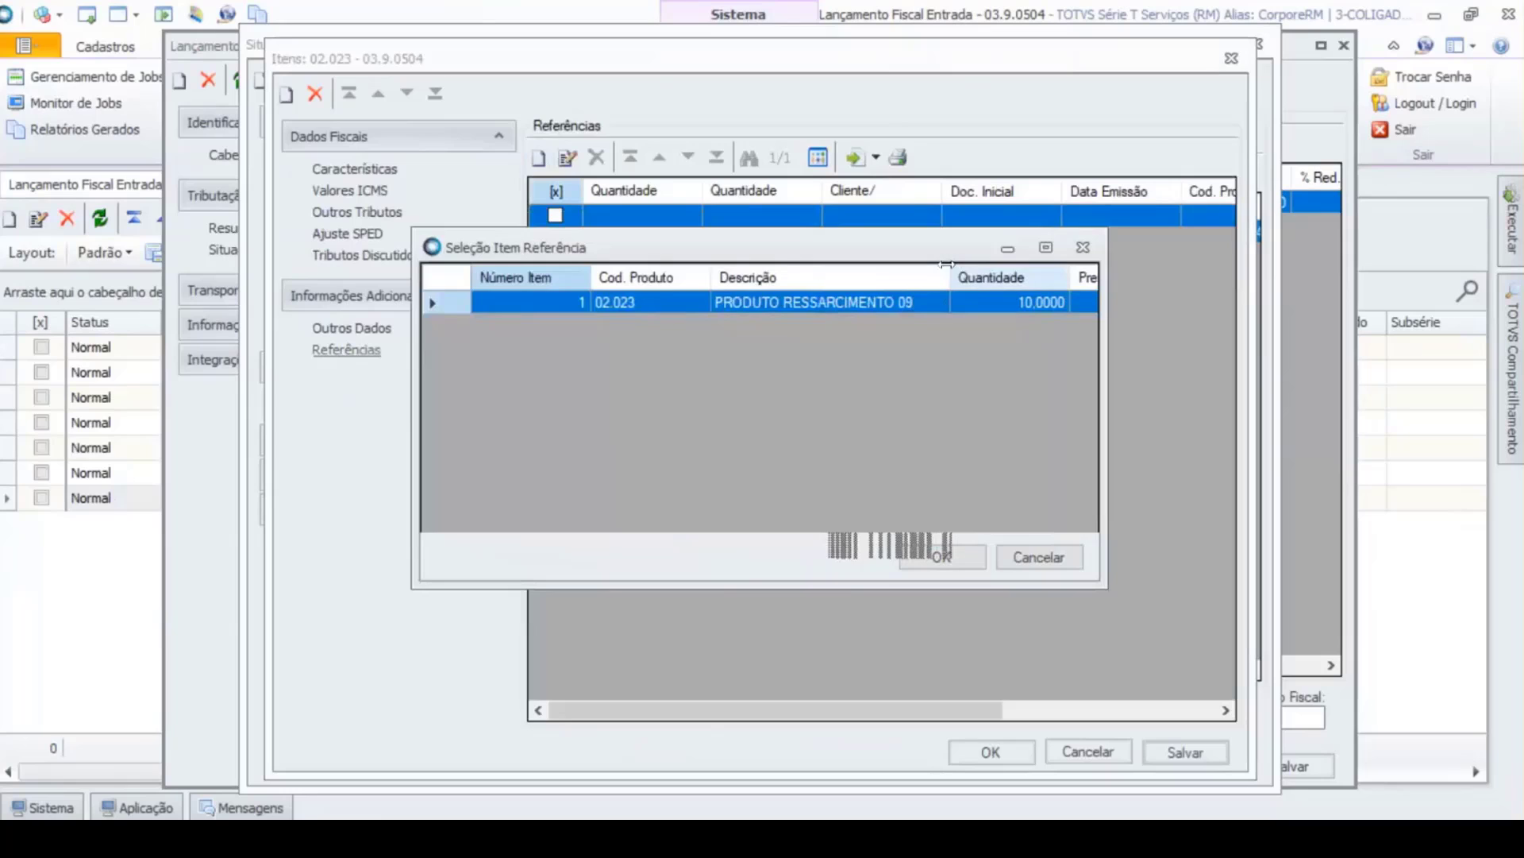
pyautogui.click(942, 557)
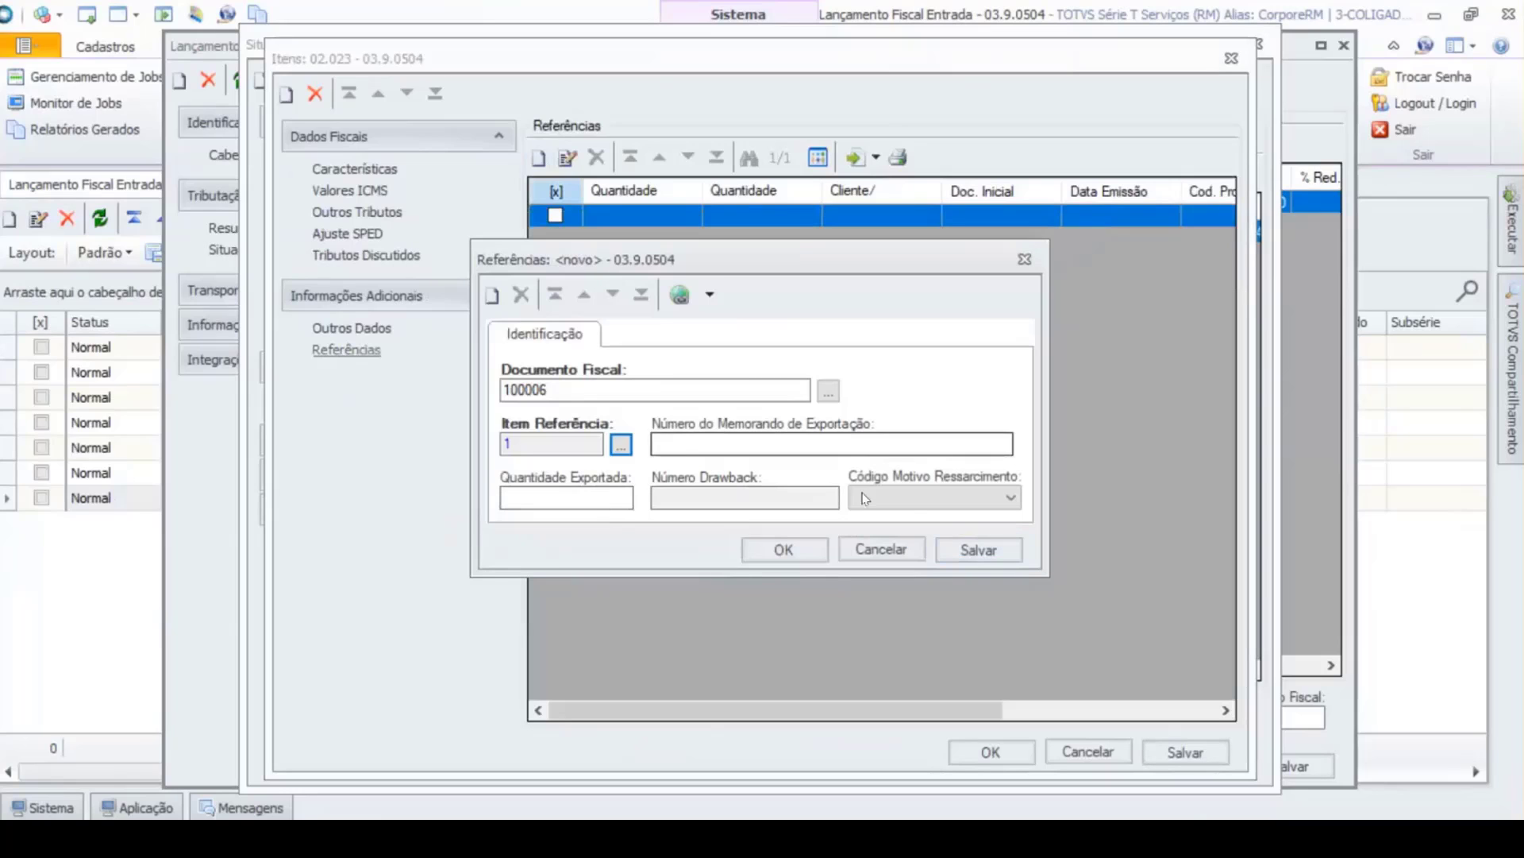
# Step: Set the reference's reimbursement reason code to Outros, then save and confirm the reference
pyautogui.click(907, 499)
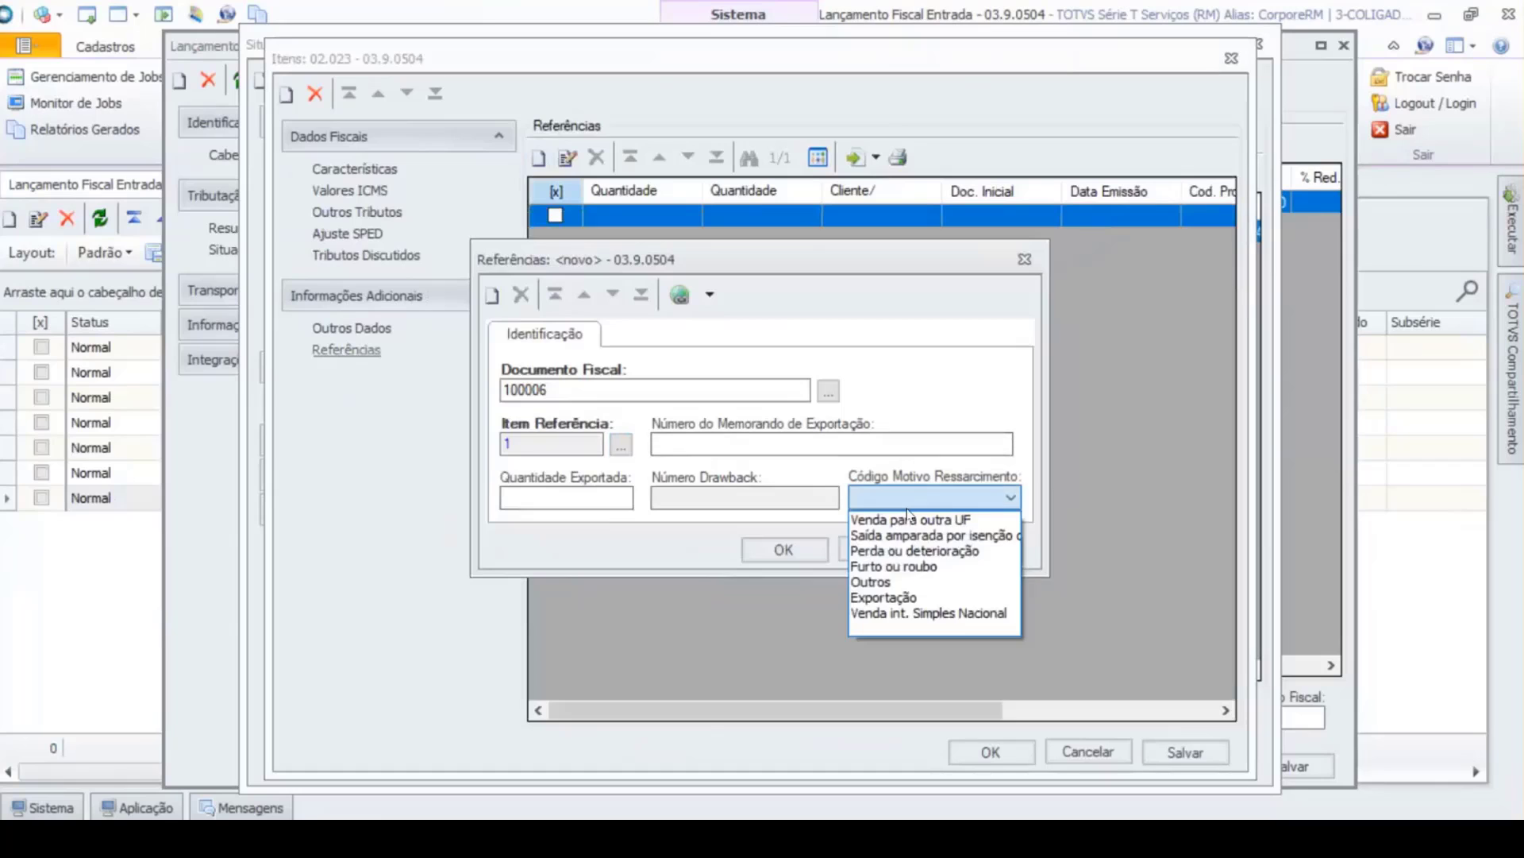
pyautogui.click(920, 584)
pyautogui.click(978, 550)
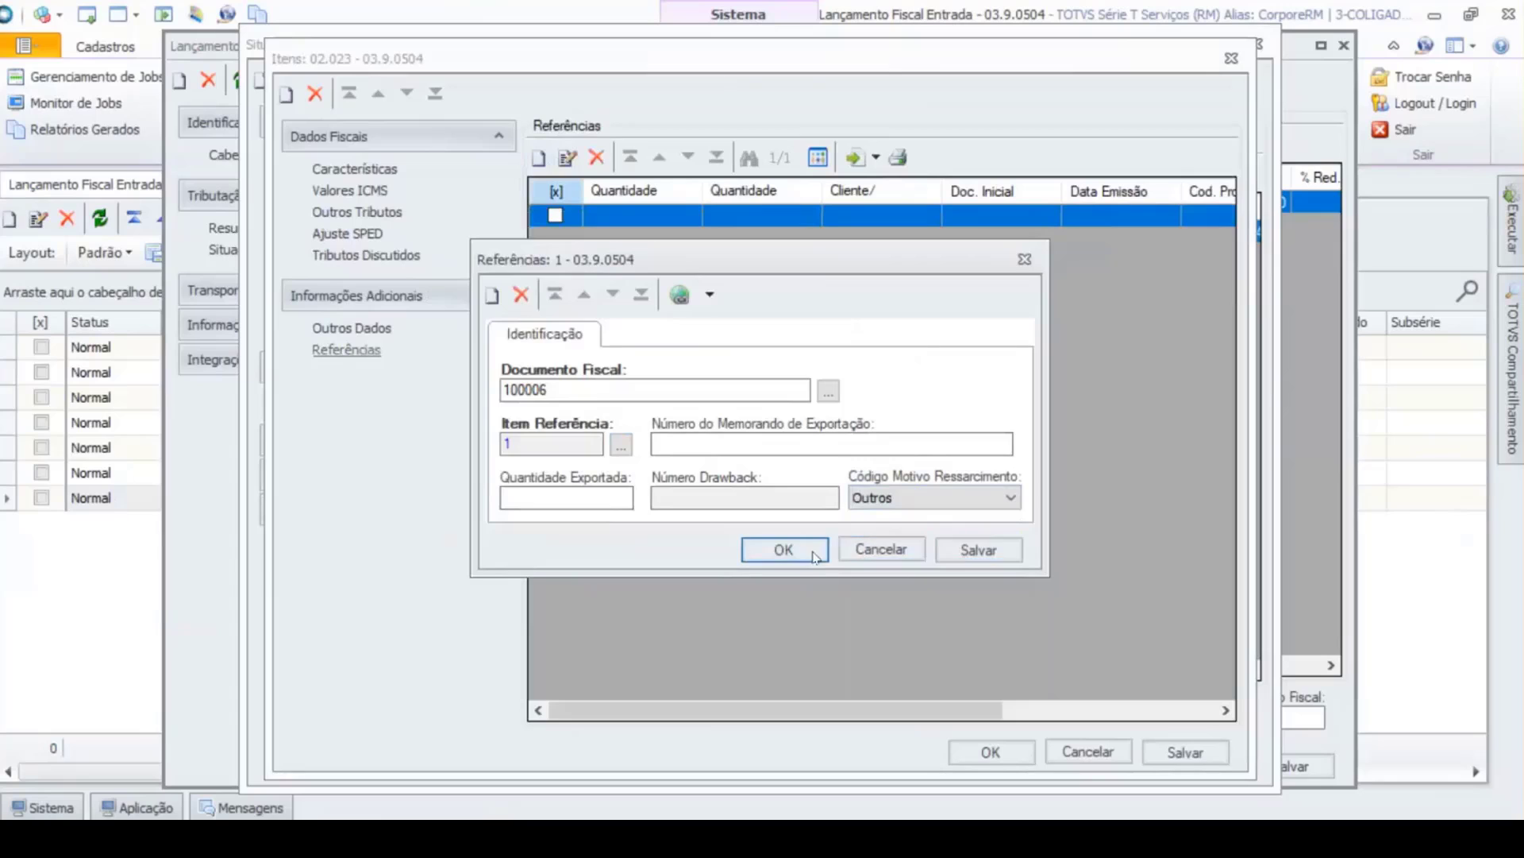
pyautogui.click(784, 549)
# Step: Reopen the reference to document 100006 to check it, close it without changes, and confirm the item, tax situation and document
pyautogui.moveTo(723, 715)
pyautogui.mouseDown()
pyautogui.moveTo(874, 714)
pyautogui.moveTo(723, 715)
pyautogui.mouseUp()
pyautogui.click(569, 157)
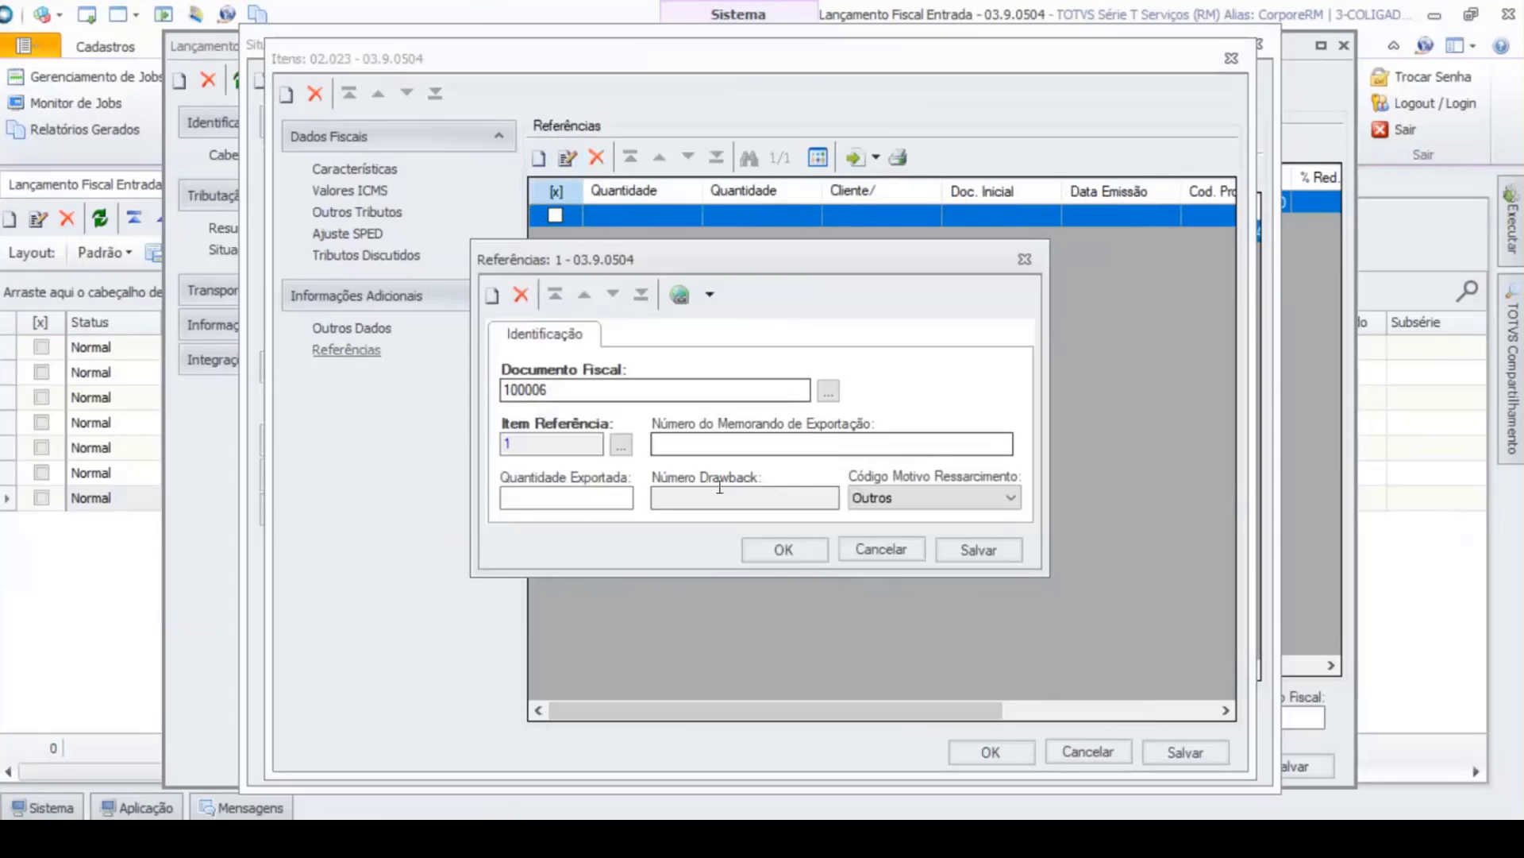
pyautogui.click(632, 496)
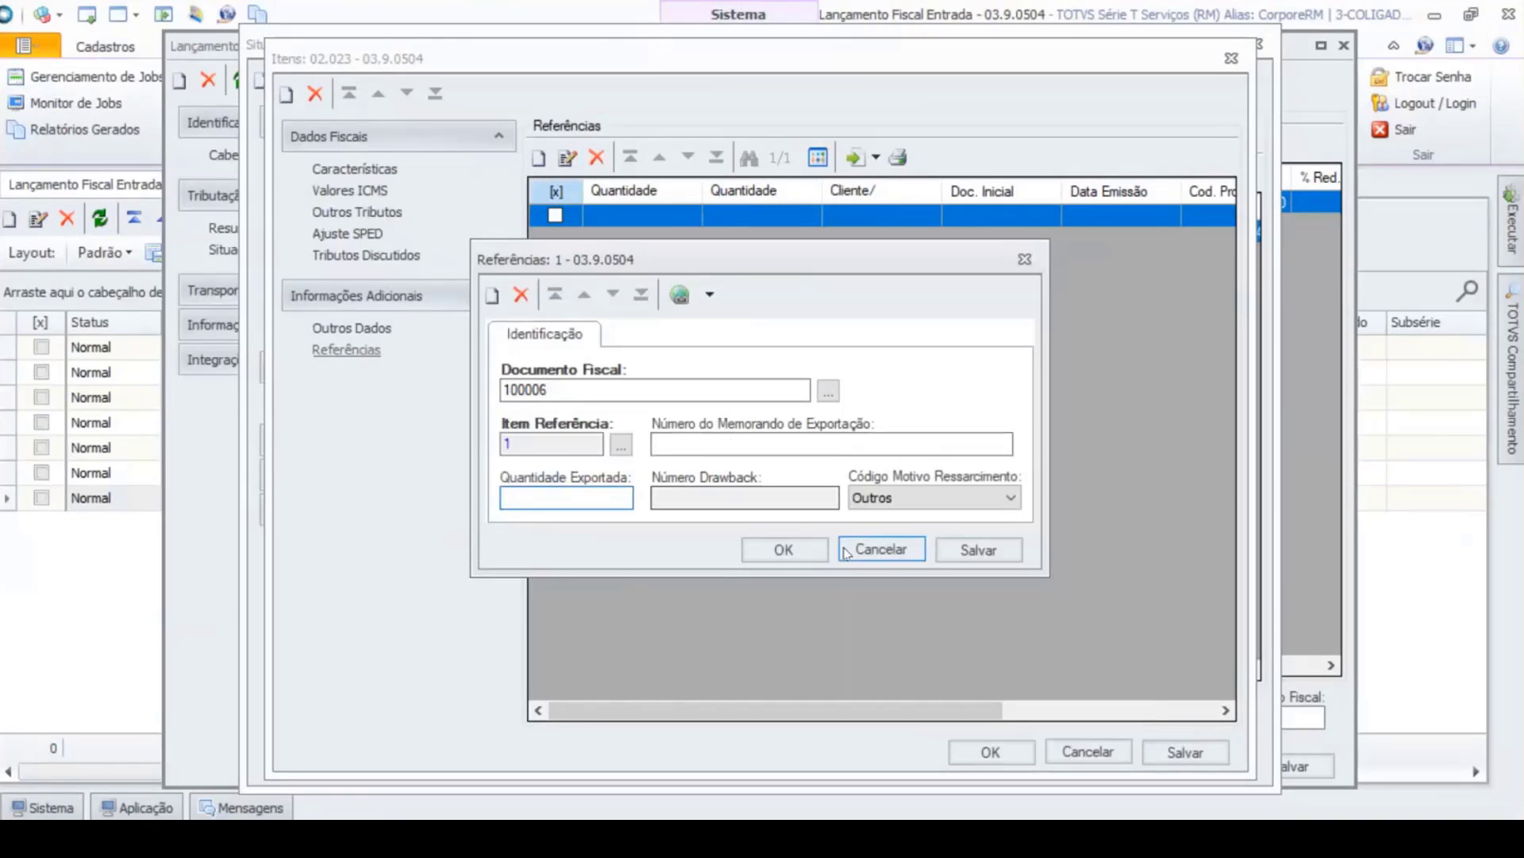
pyautogui.click(881, 549)
pyautogui.click(987, 756)
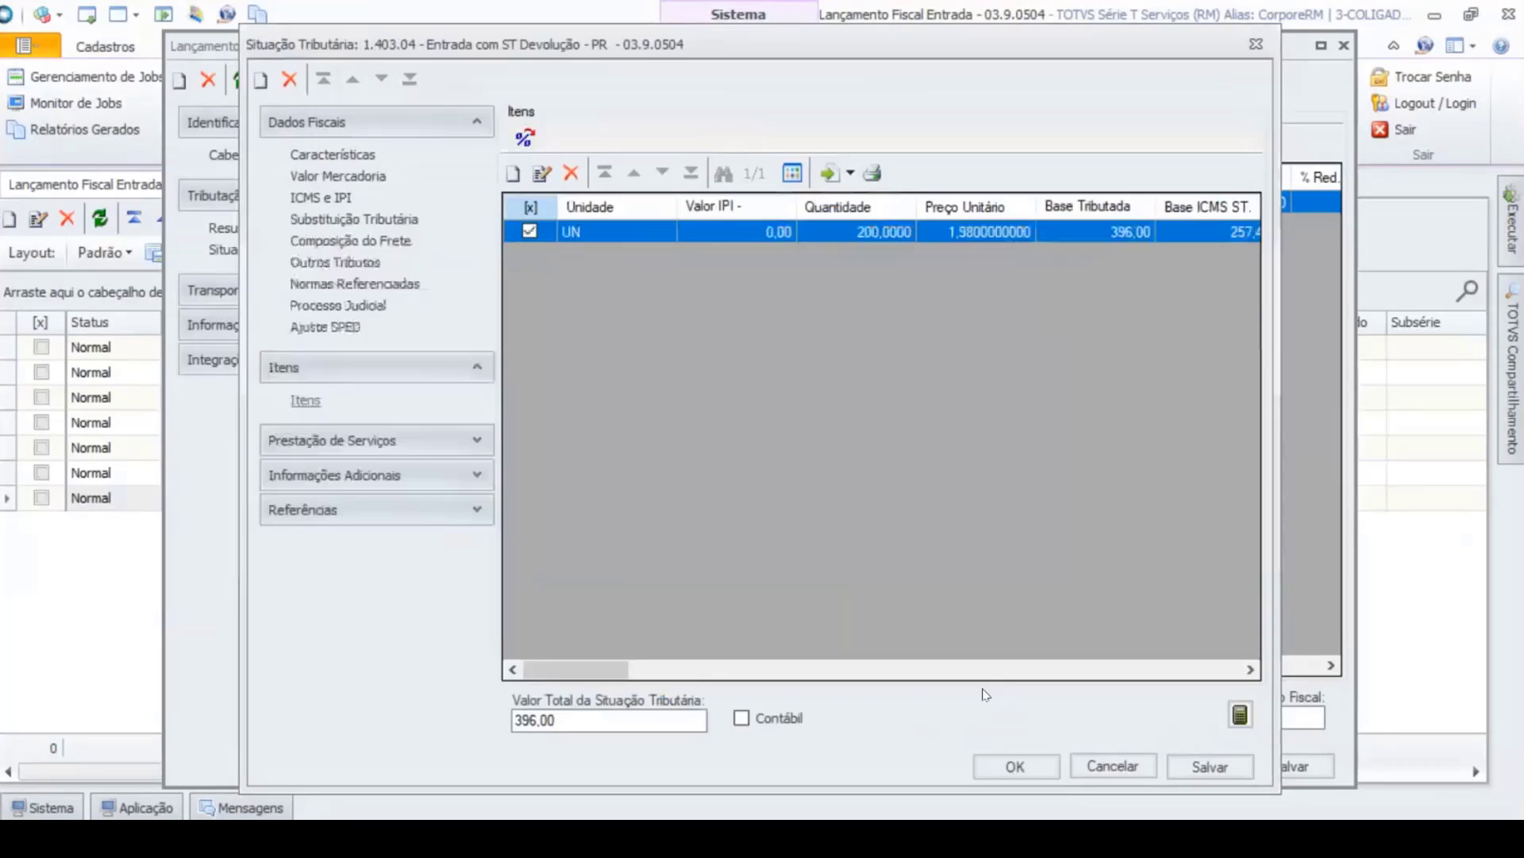
pyautogui.click(1018, 767)
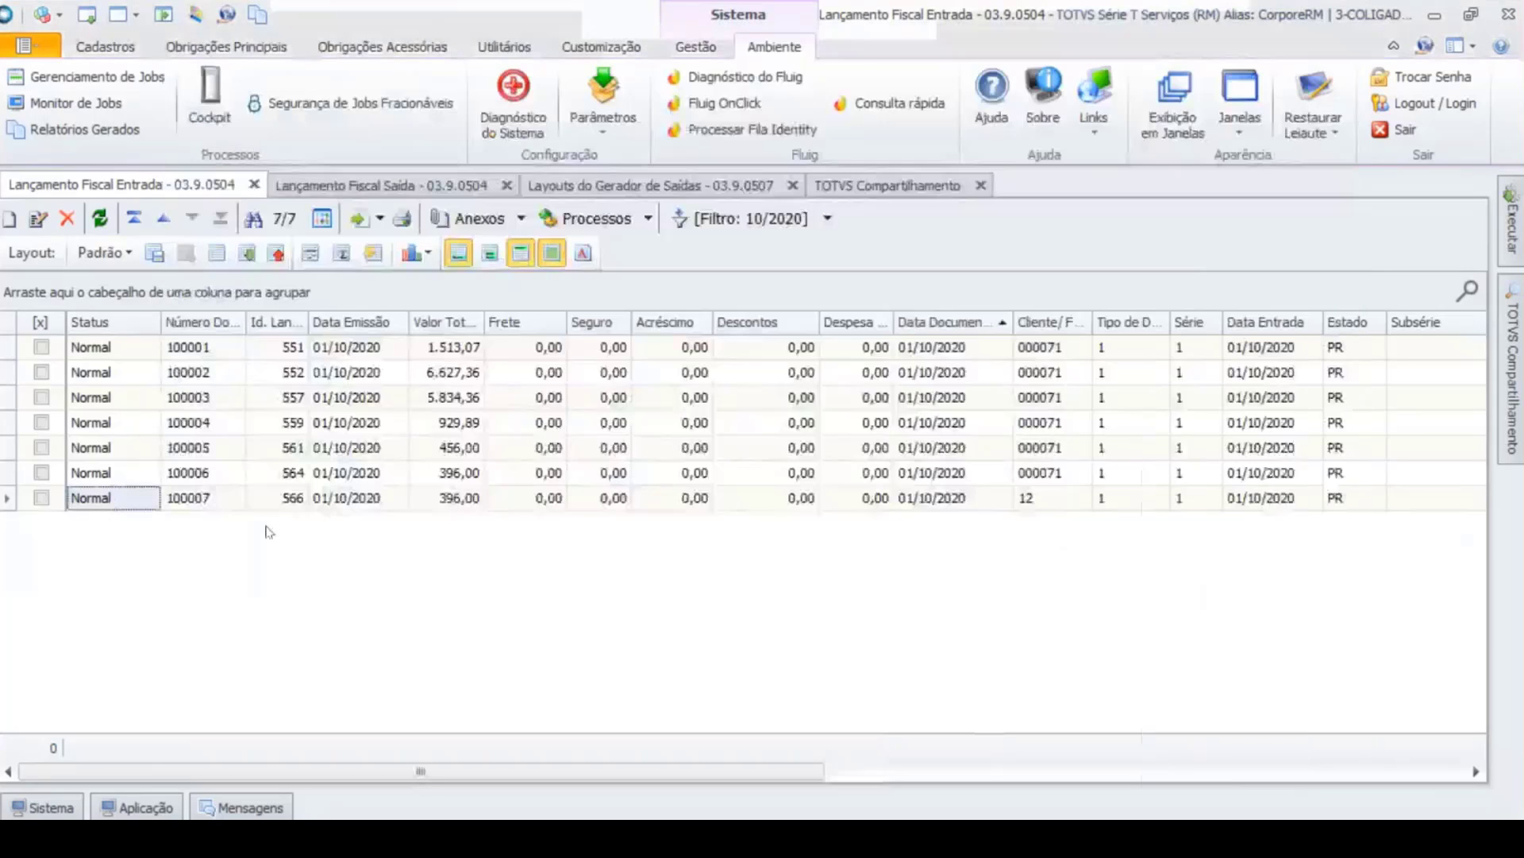
# Step: Run Geração de Saídas for layout 14 - FISLAY0023 - ADRC-ST - Paraná, keeping the existing destination folder and generation parameters
pyautogui.click(758, 189)
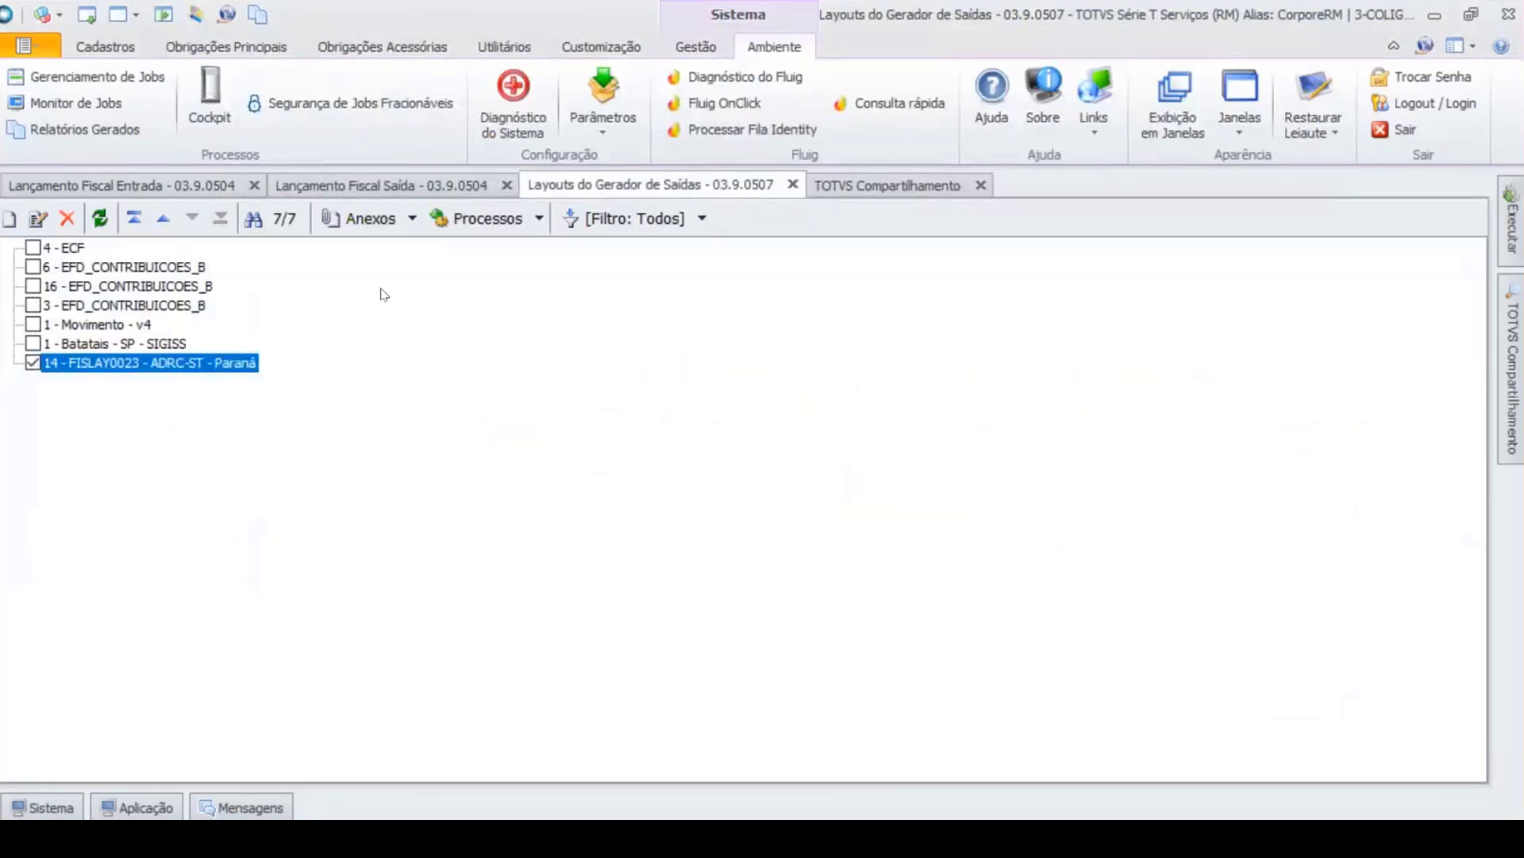
pyautogui.click(540, 219)
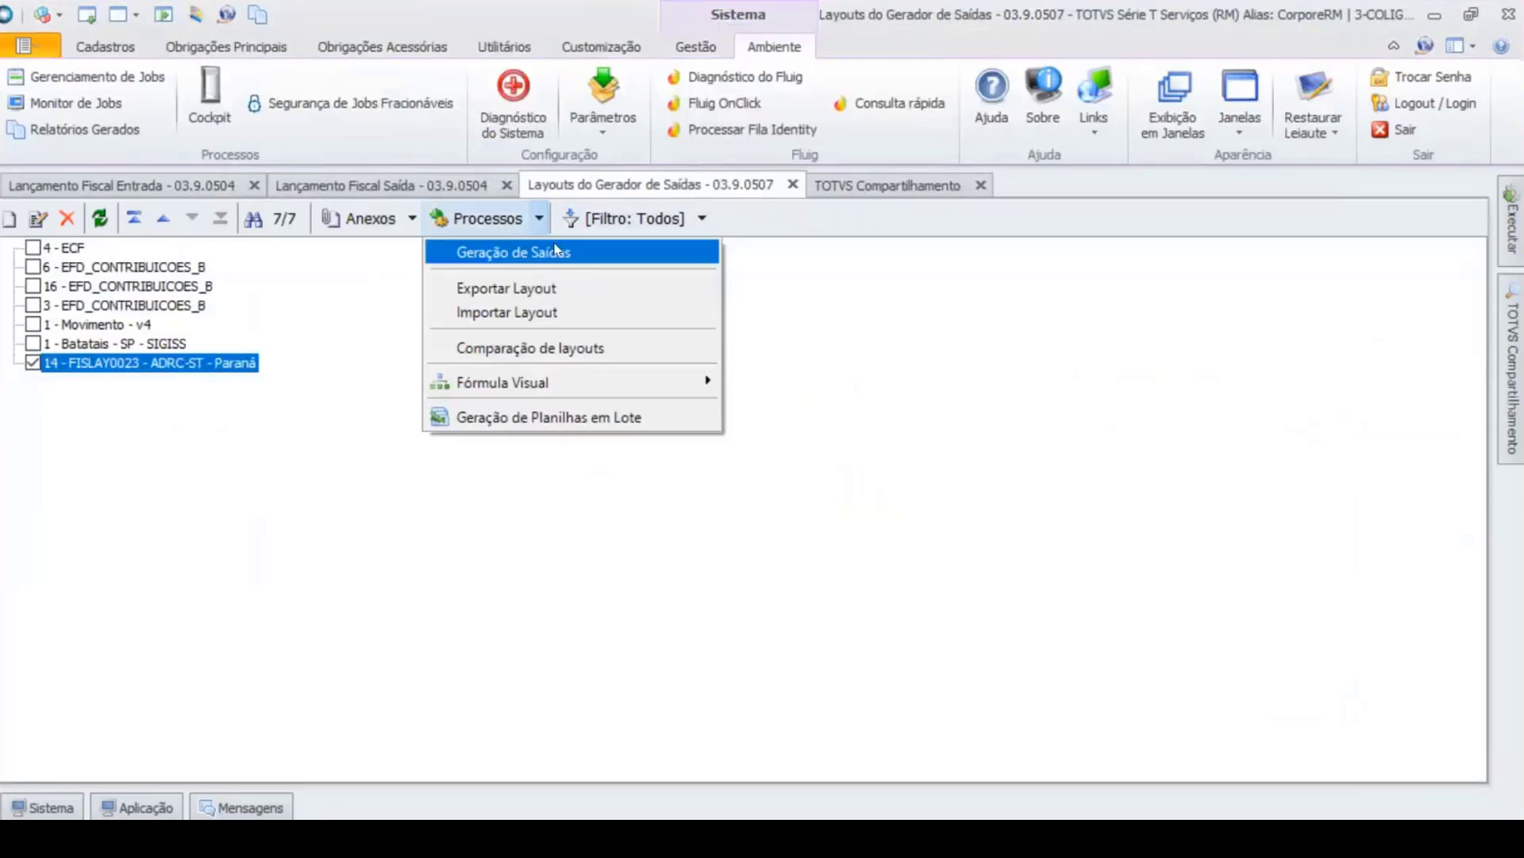
pyautogui.click(500, 252)
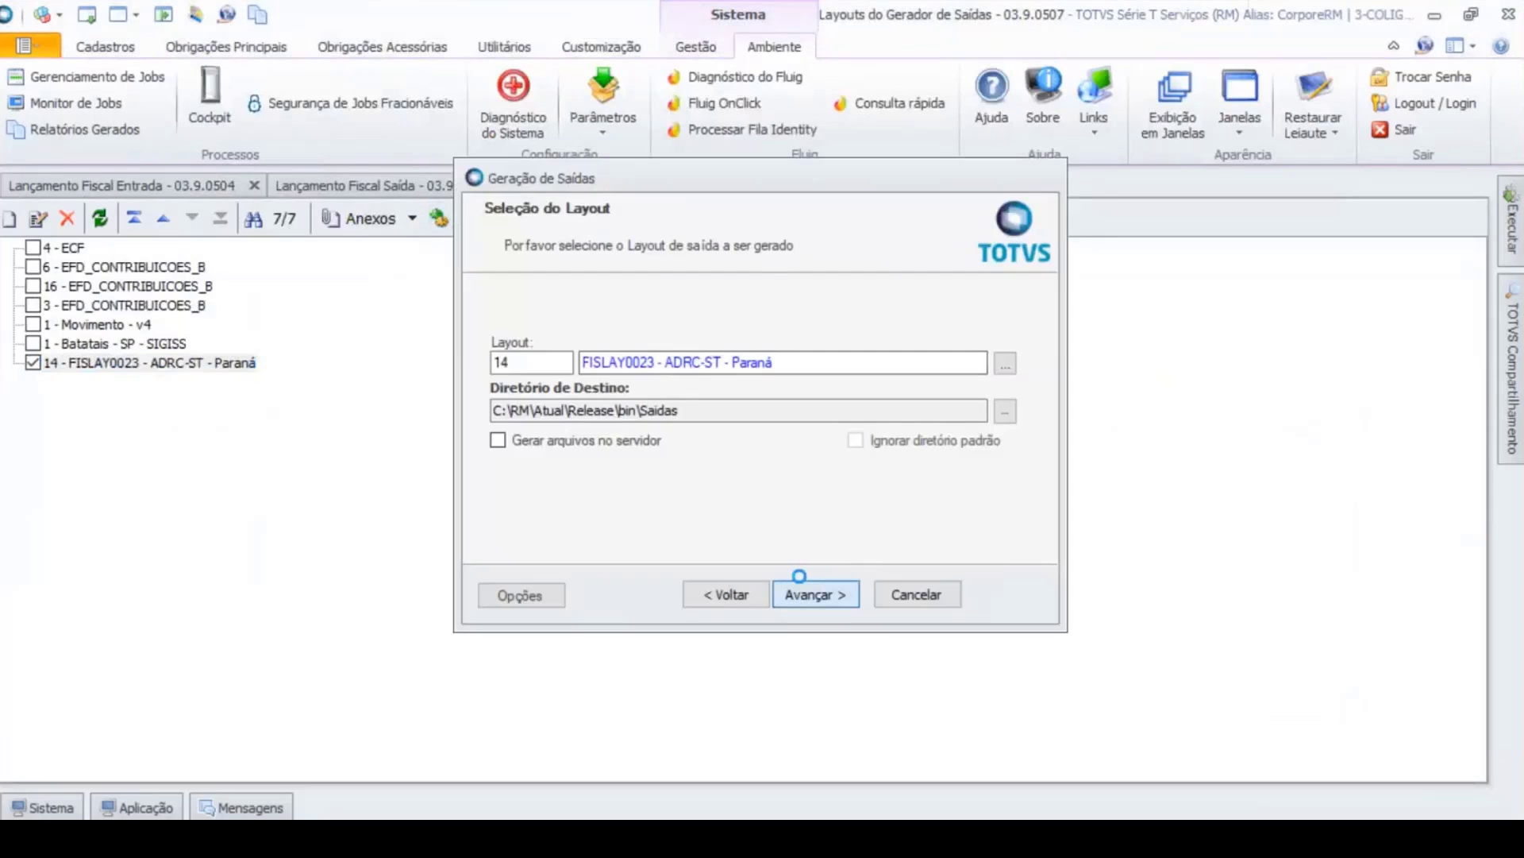
pyautogui.click(802, 587)
pyautogui.moveTo(1055, 340)
pyautogui.mouseDown()
pyautogui.moveTo(1053, 485)
pyautogui.moveTo(1053, 340)
pyautogui.mouseUp()
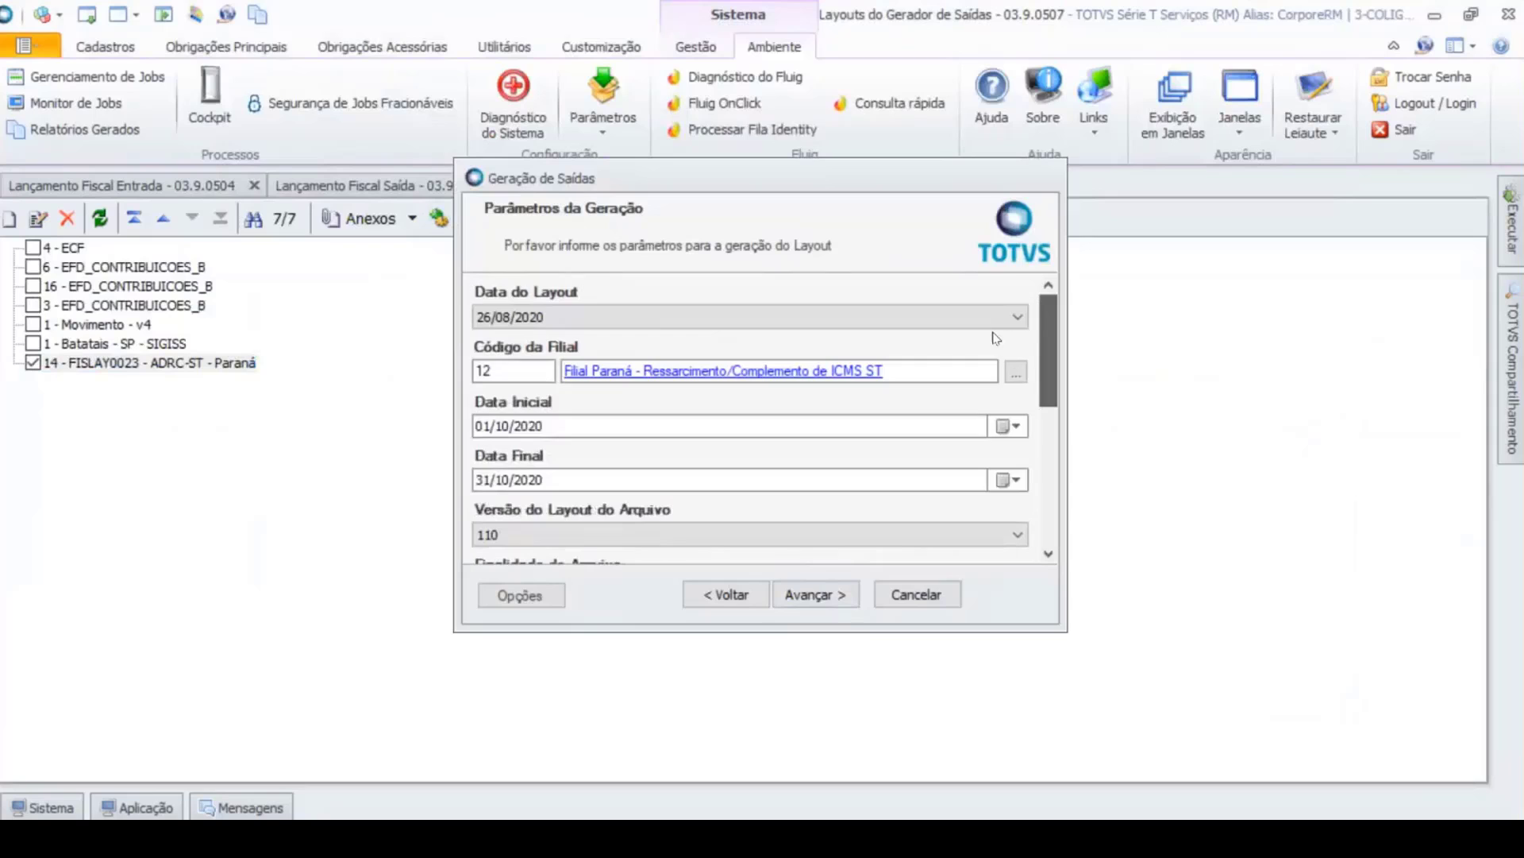
pyautogui.click(807, 597)
pyautogui.click(807, 593)
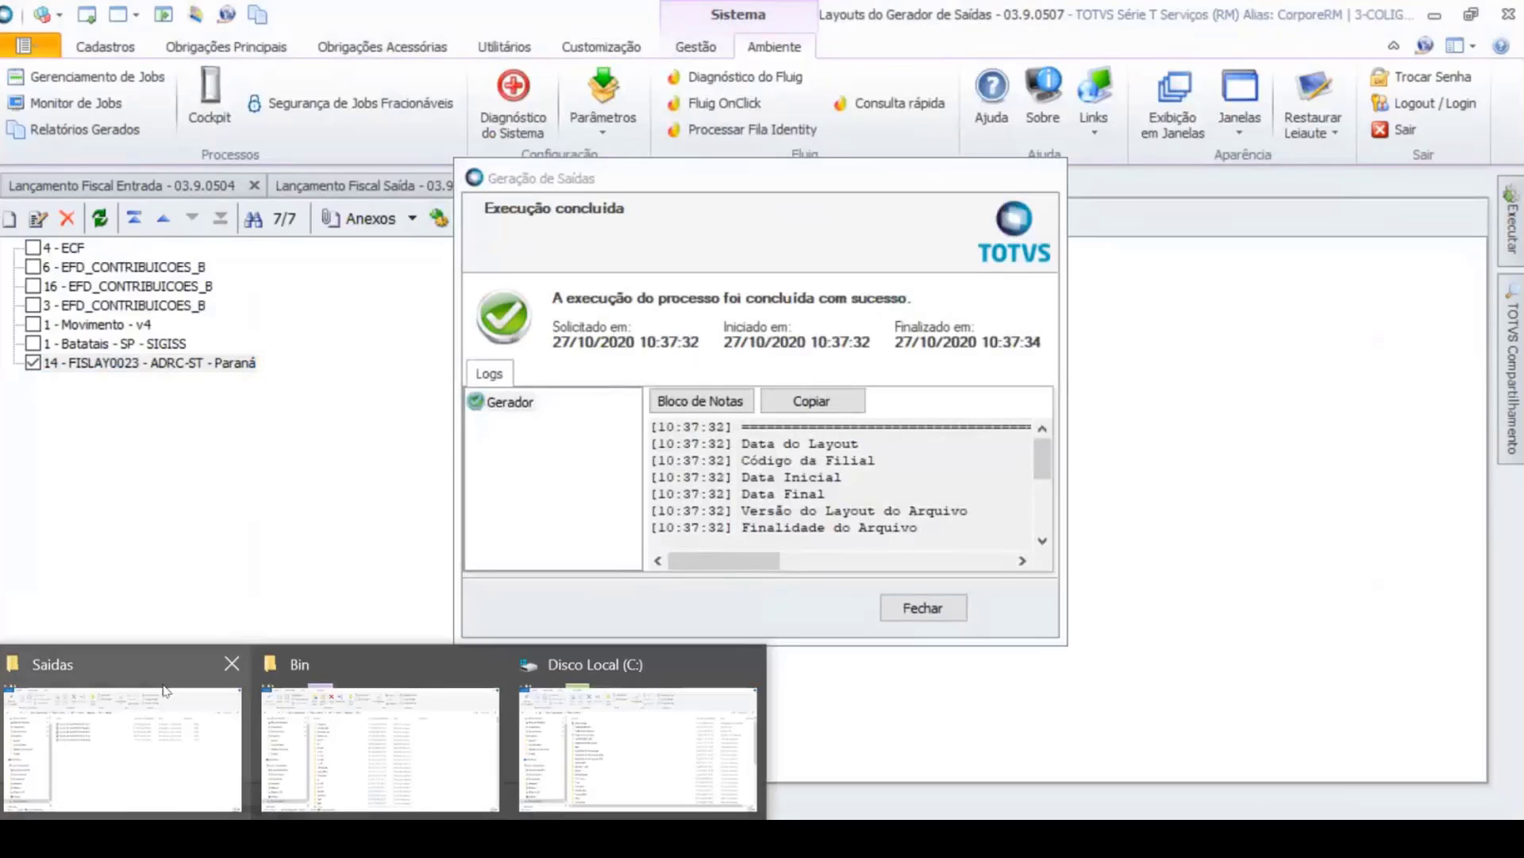
# Step: Switch to the Saidas folder in File Explorer and open the newly generated file ADRC_ST-20201027103733.txt in Notepad++
pyautogui.click(165, 690)
pyautogui.click(439, 256)
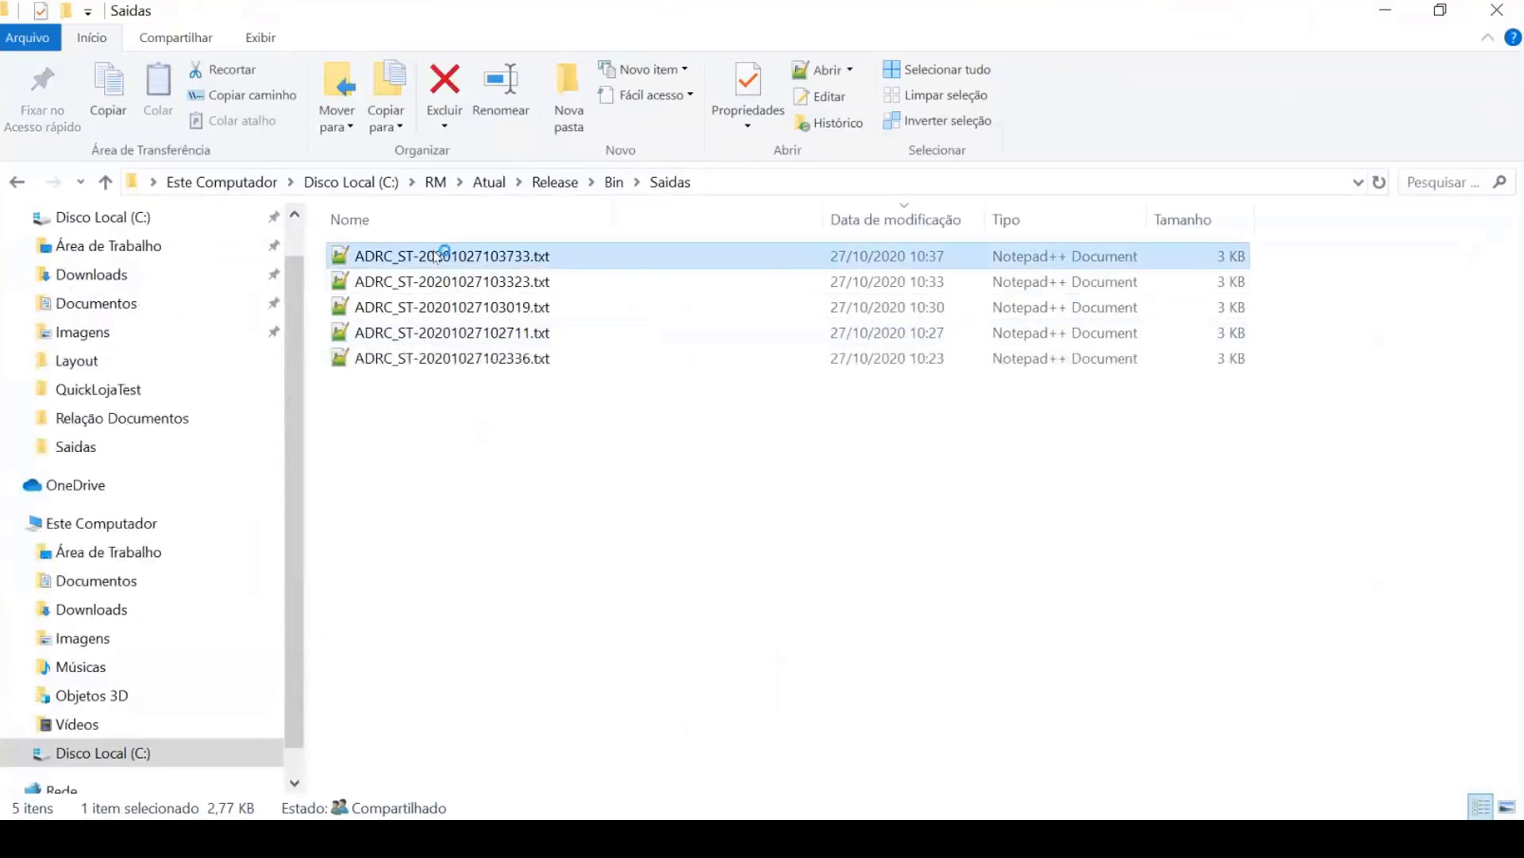
pyautogui.doubleClick(439, 255)
# Step: Examine the 1320 return record and the related 1300 and 1310 records of product 02.023 in the generated file
pyautogui.scroll(-2, 715, 445)
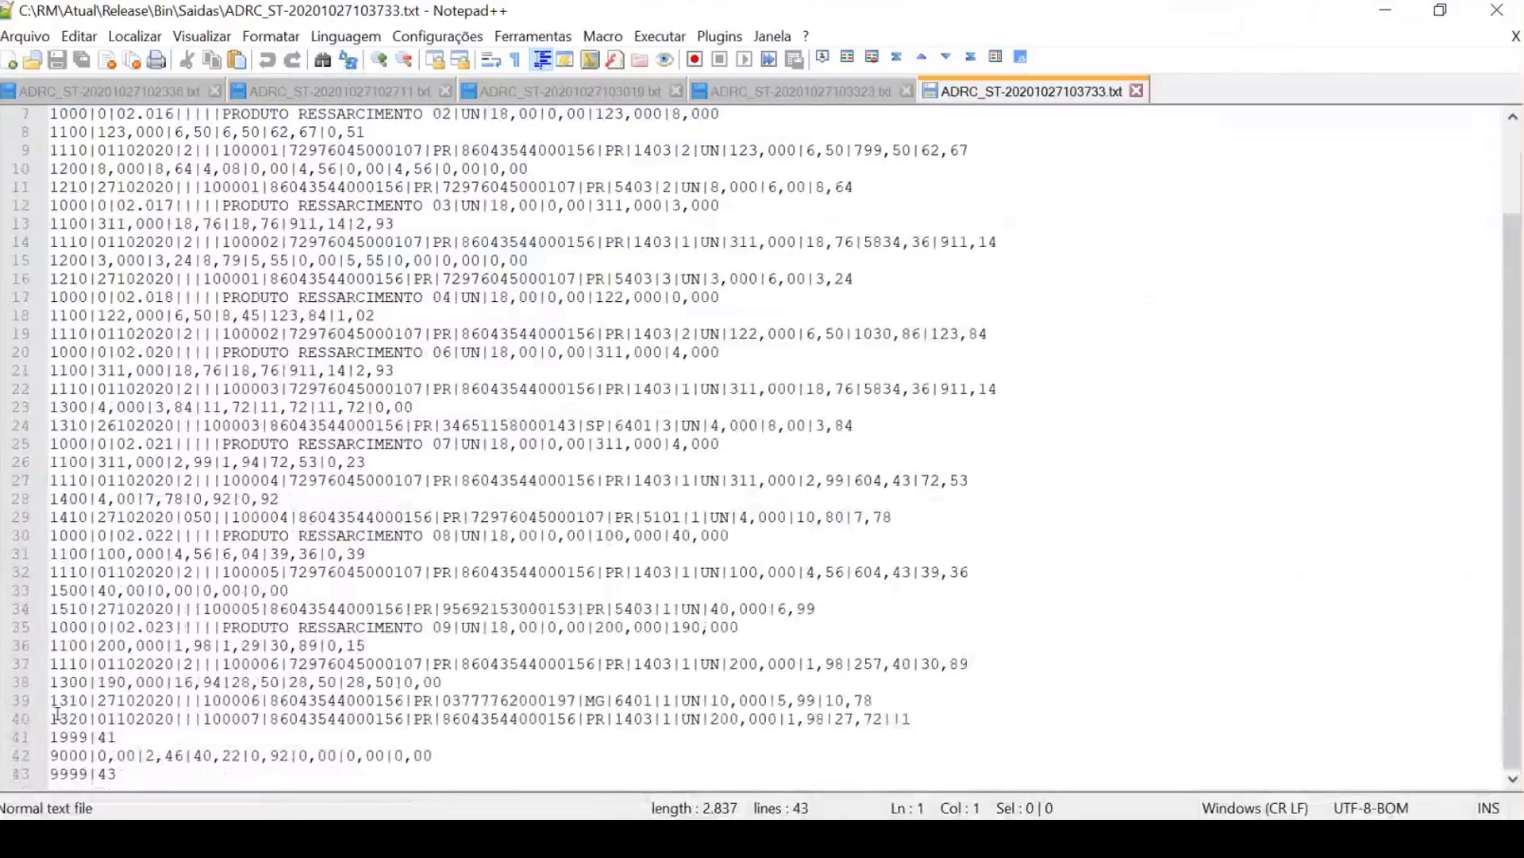
pyautogui.click(938, 697)
pyautogui.moveTo(938, 696); pyautogui.dragTo(946, 713)
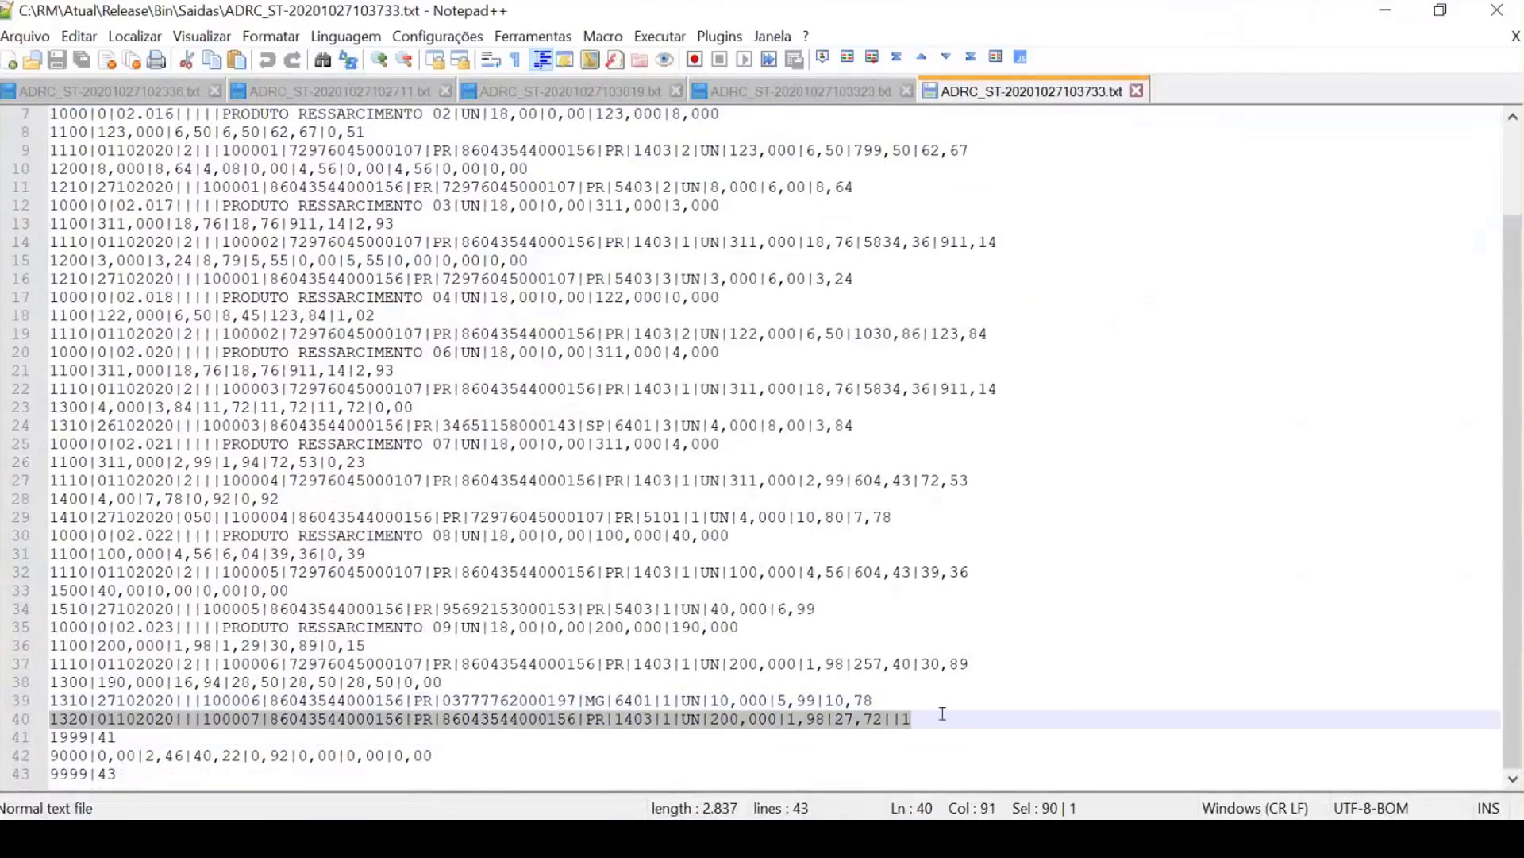
pyautogui.click(239, 681)
pyautogui.moveTo(50, 682); pyautogui.dragTo(310, 698)
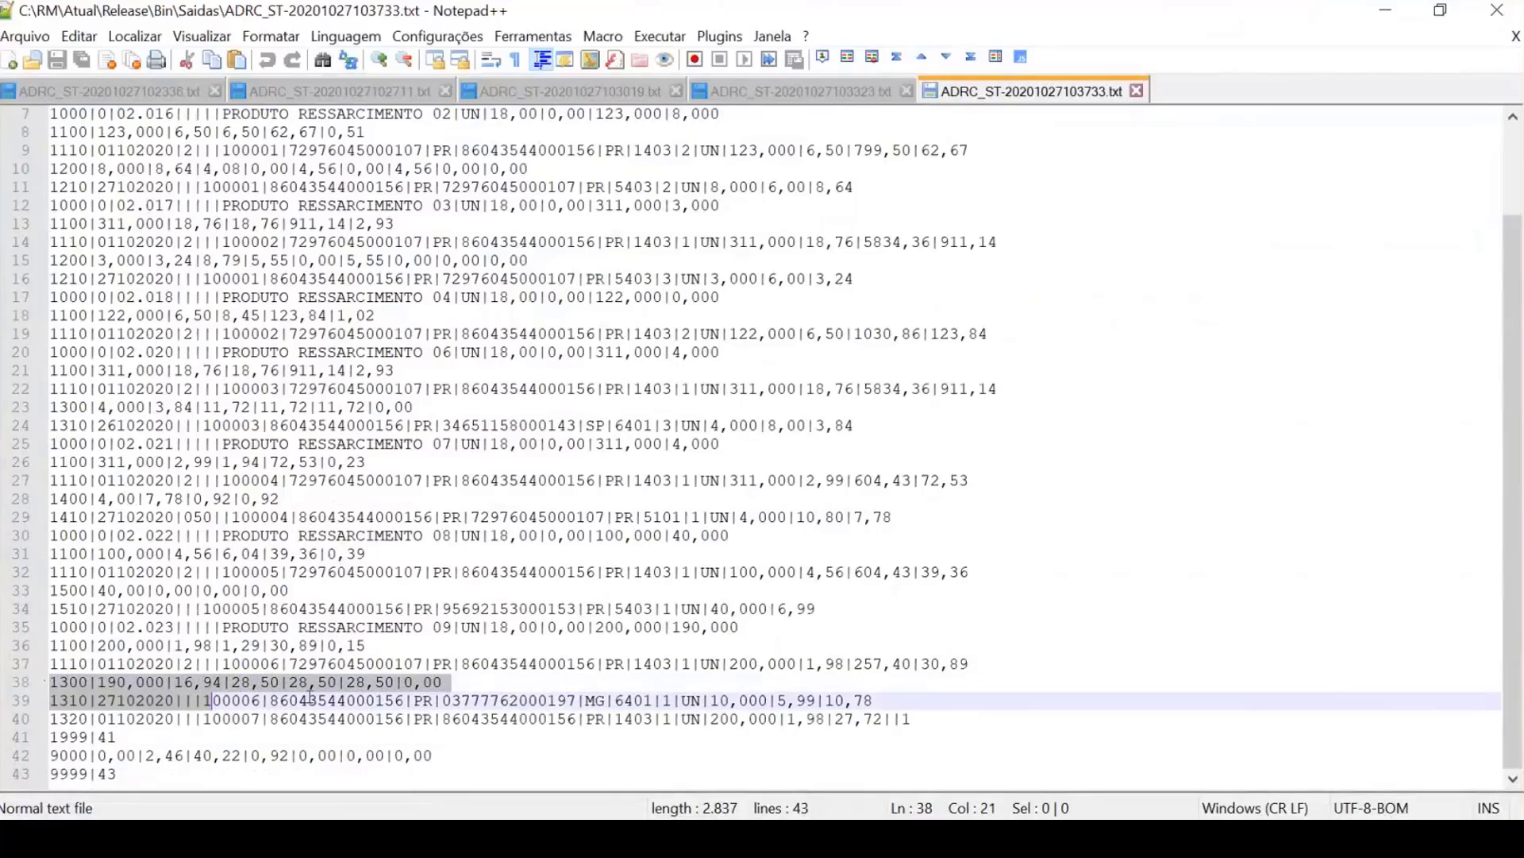
pyautogui.click(470, 699)
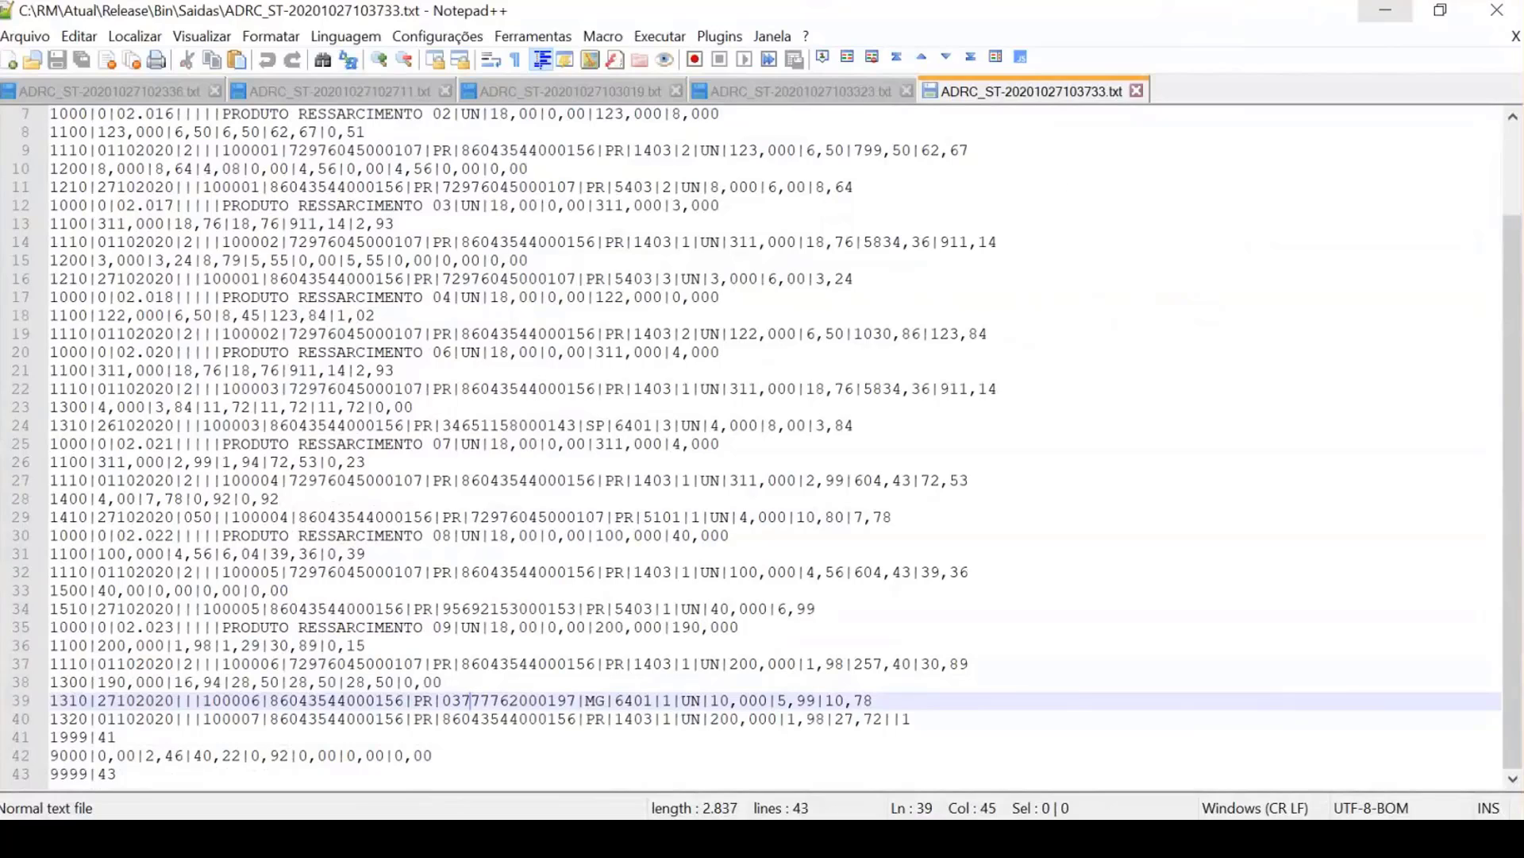
# Step: Switch to the TDN documentation in the browser and go from the Registro 1320 page up to the Layout da ADRC-ST page
pyautogui.click(1386, 10)
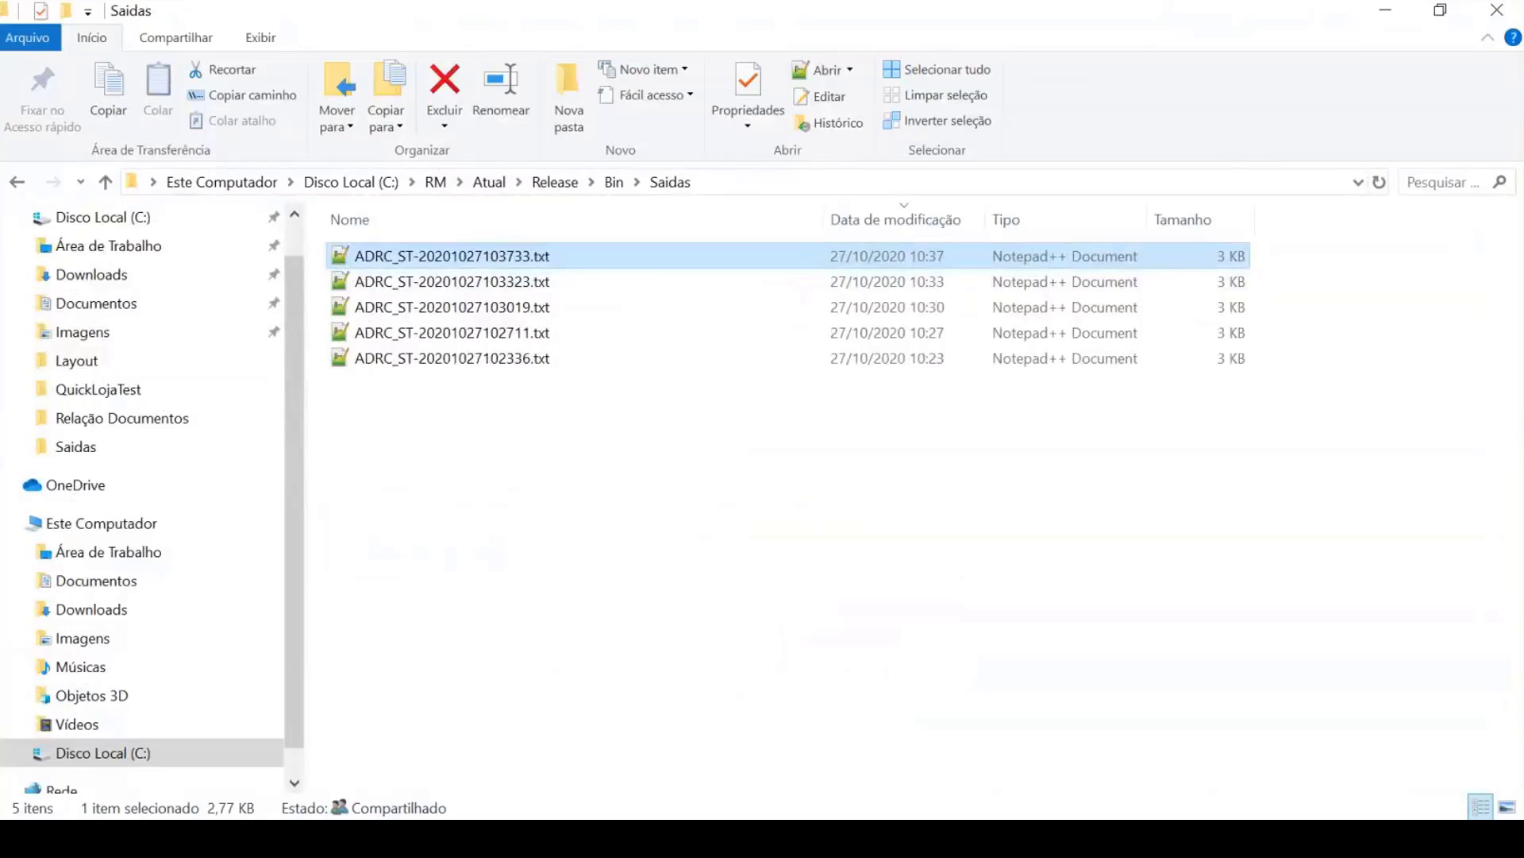
pyautogui.hotkey('alt', 'Tab')
pyautogui.click(480, 151)
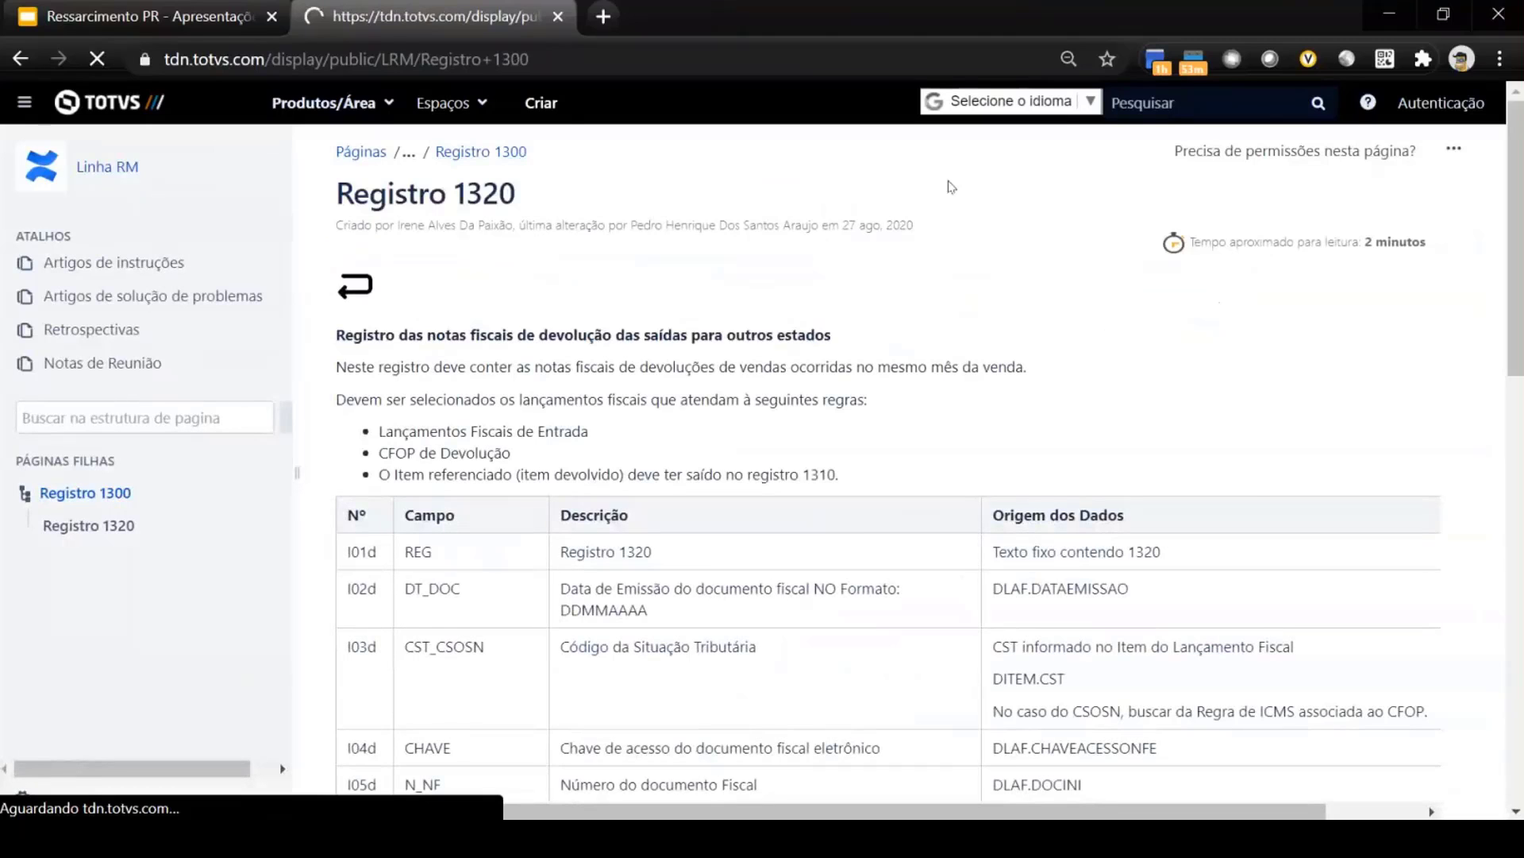
pyautogui.scroll(-3, 908, 369)
pyautogui.scroll(-2, 909, 369)
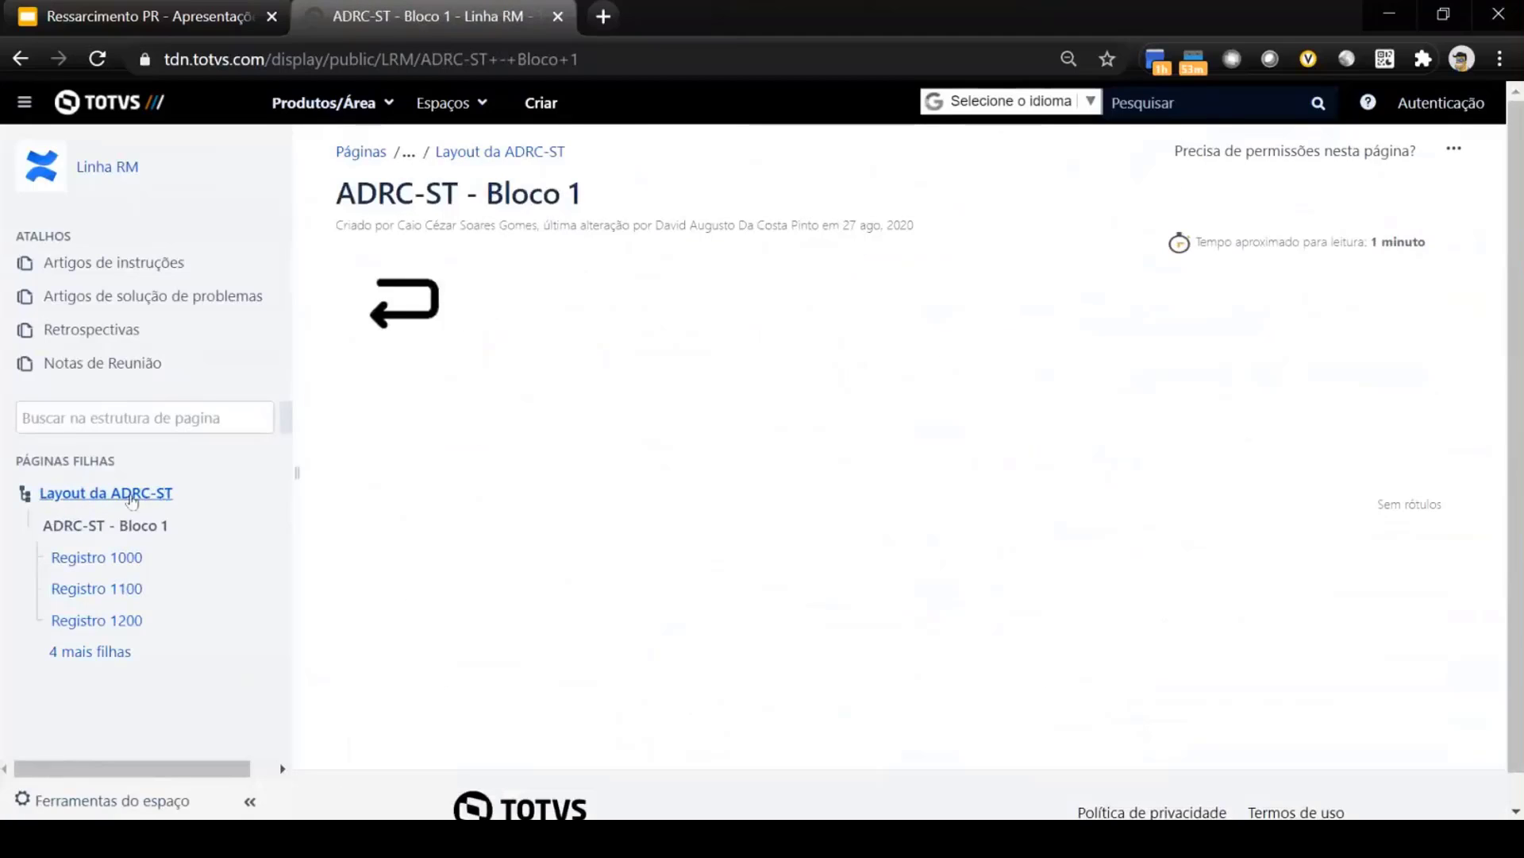
pyautogui.click(131, 494)
# Step: Examine the ADRC-ST record hierarchy diagram, including the output and return records and the closing records 1999, 9000 and 9999
pyautogui.scroll(-6, 856, 496)
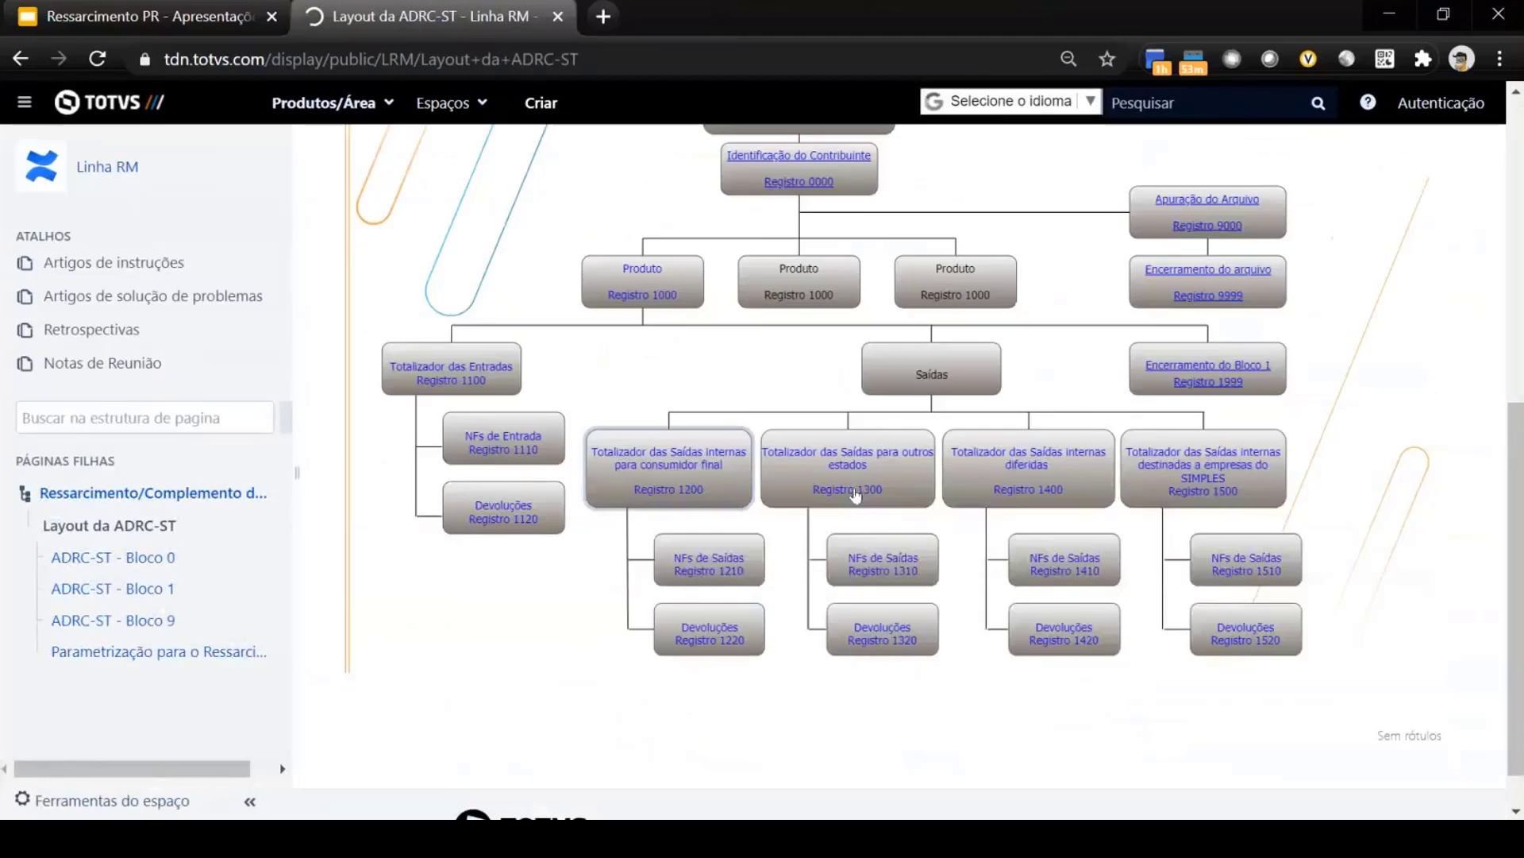
pyautogui.scroll(-1, 856, 496)
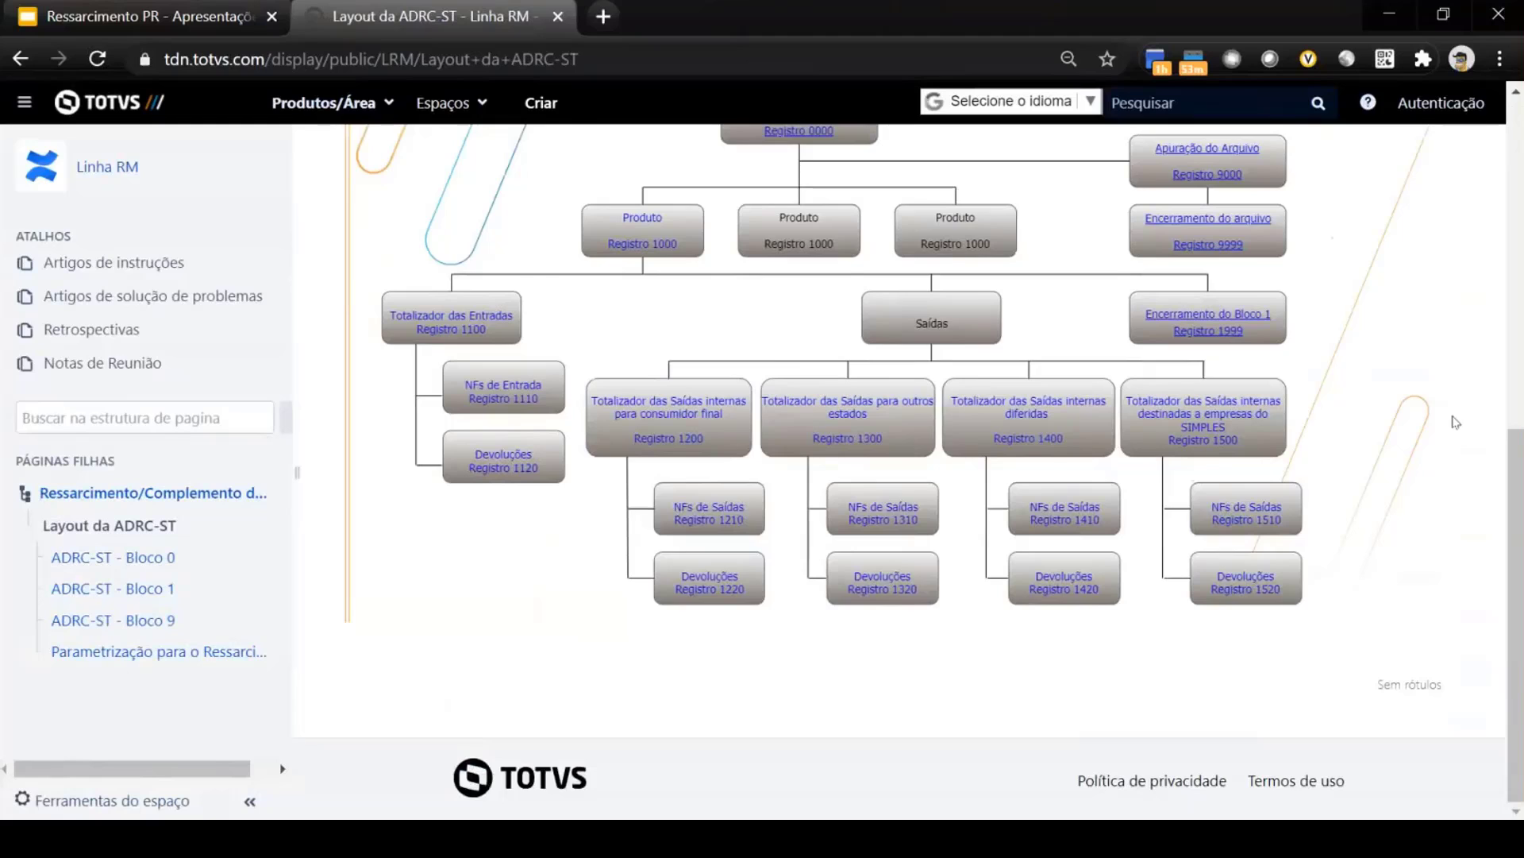
pyautogui.scroll(2, 1455, 421)
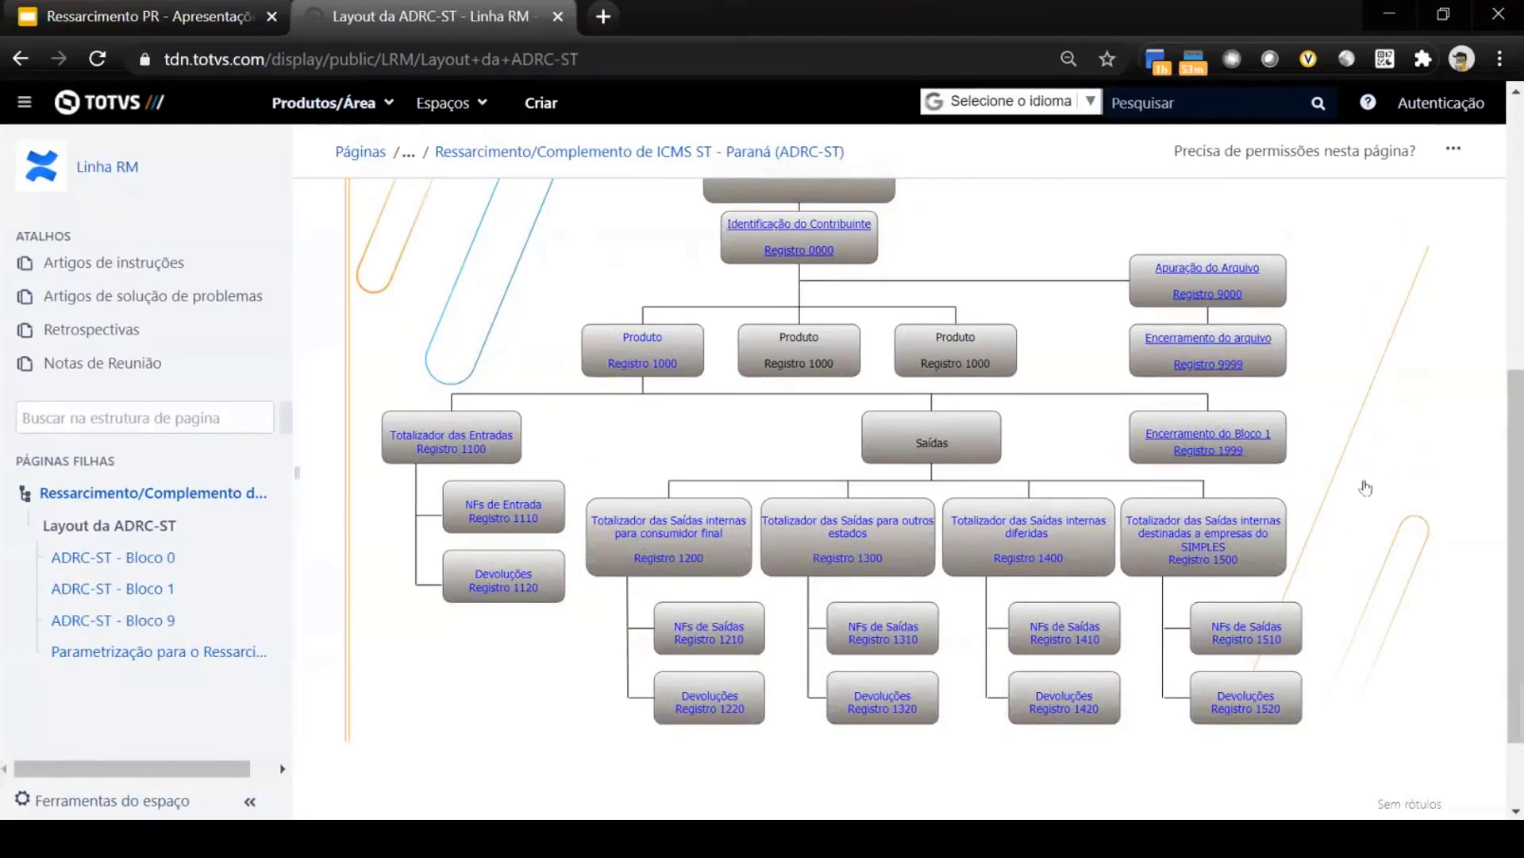
pyautogui.scroll(2, 1353, 480)
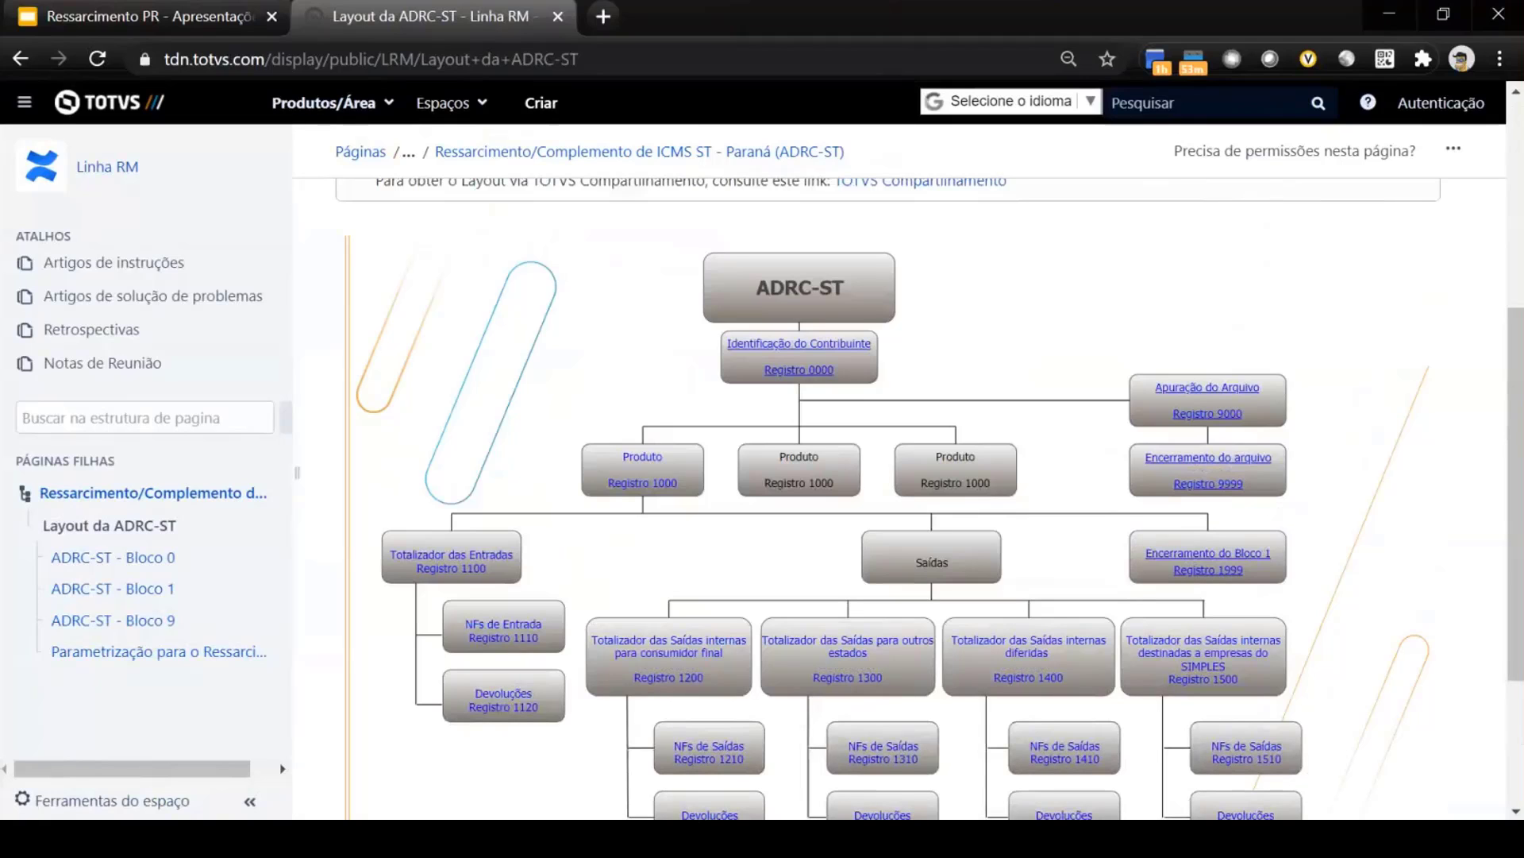
# Step: Return to ADRC_ST-20201027103733.txt in Notepad++ and select all lines above the 1999 record up to the start of the file
pyautogui.hotkey('alt', 'Tab')
pyautogui.press('Down')
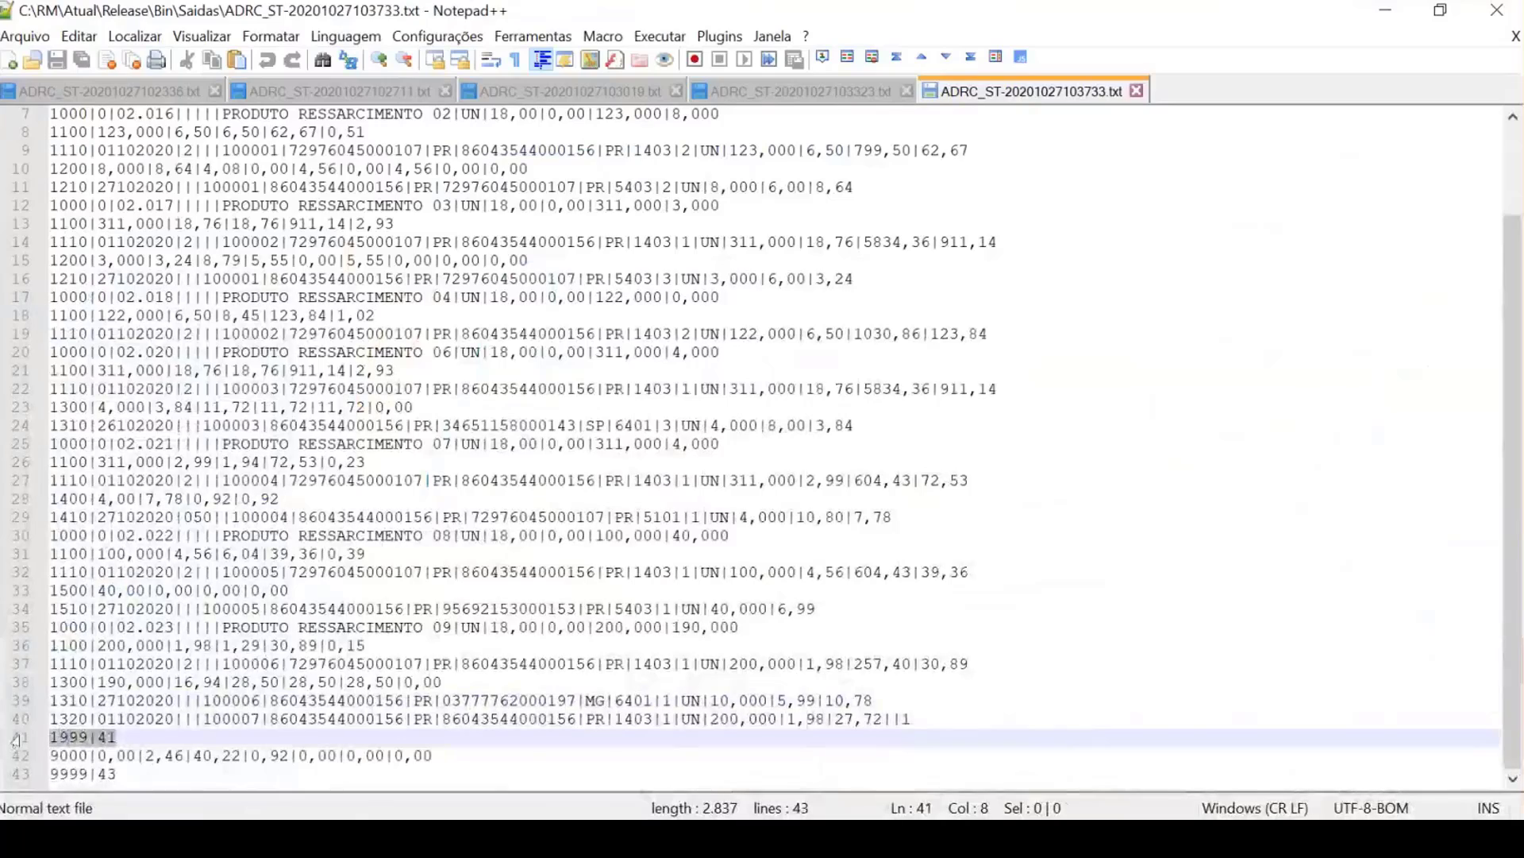
pyautogui.press('Up')
pyautogui.hotkey('ctrl', 'shift', 'Home')
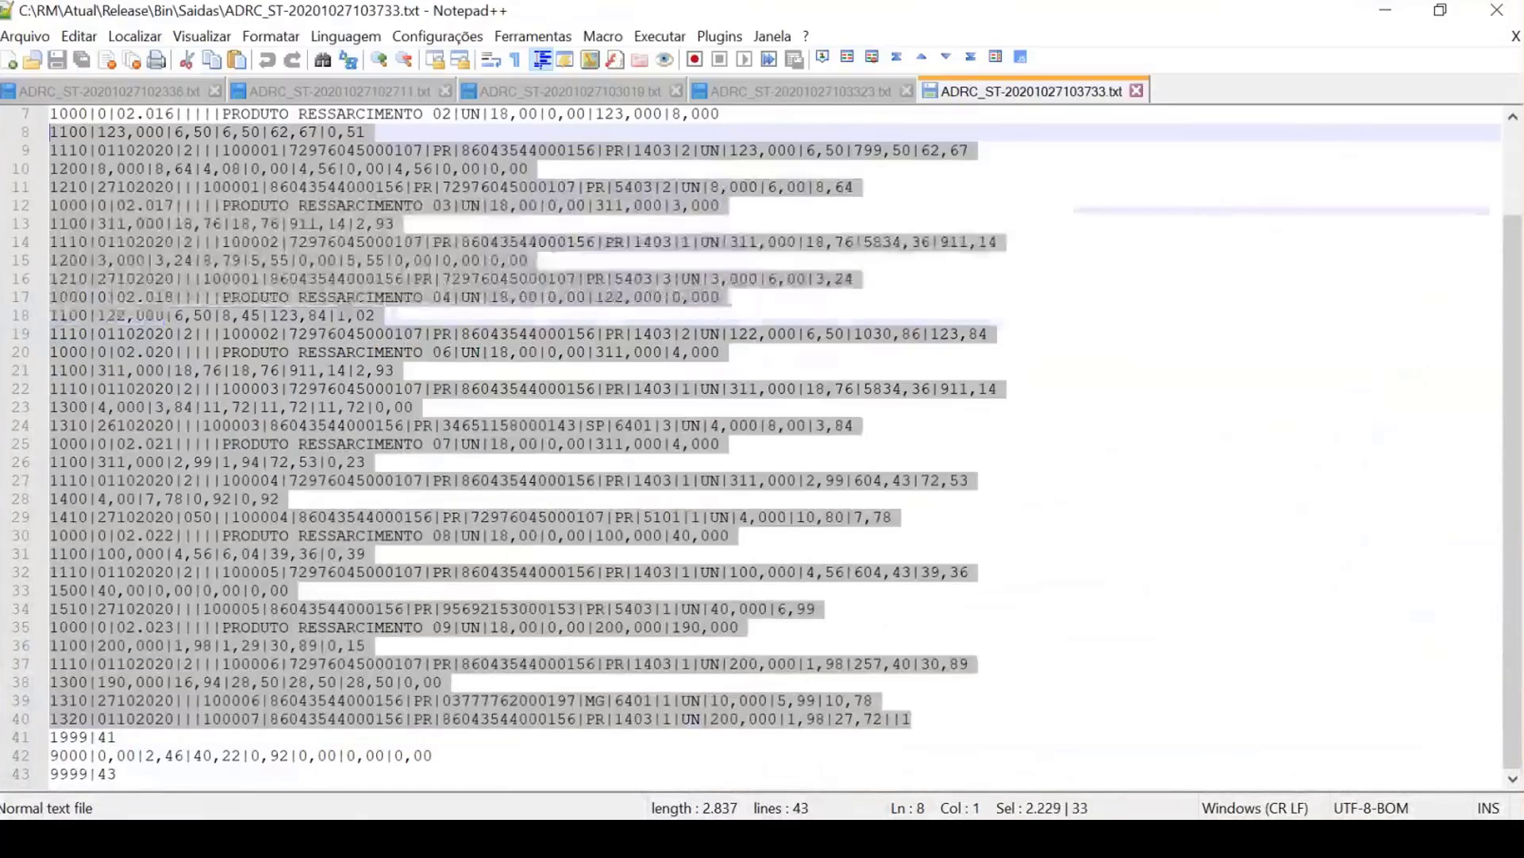
pyautogui.scroll(1, 589, 416)
pyautogui.scroll(-1, 588, 416)
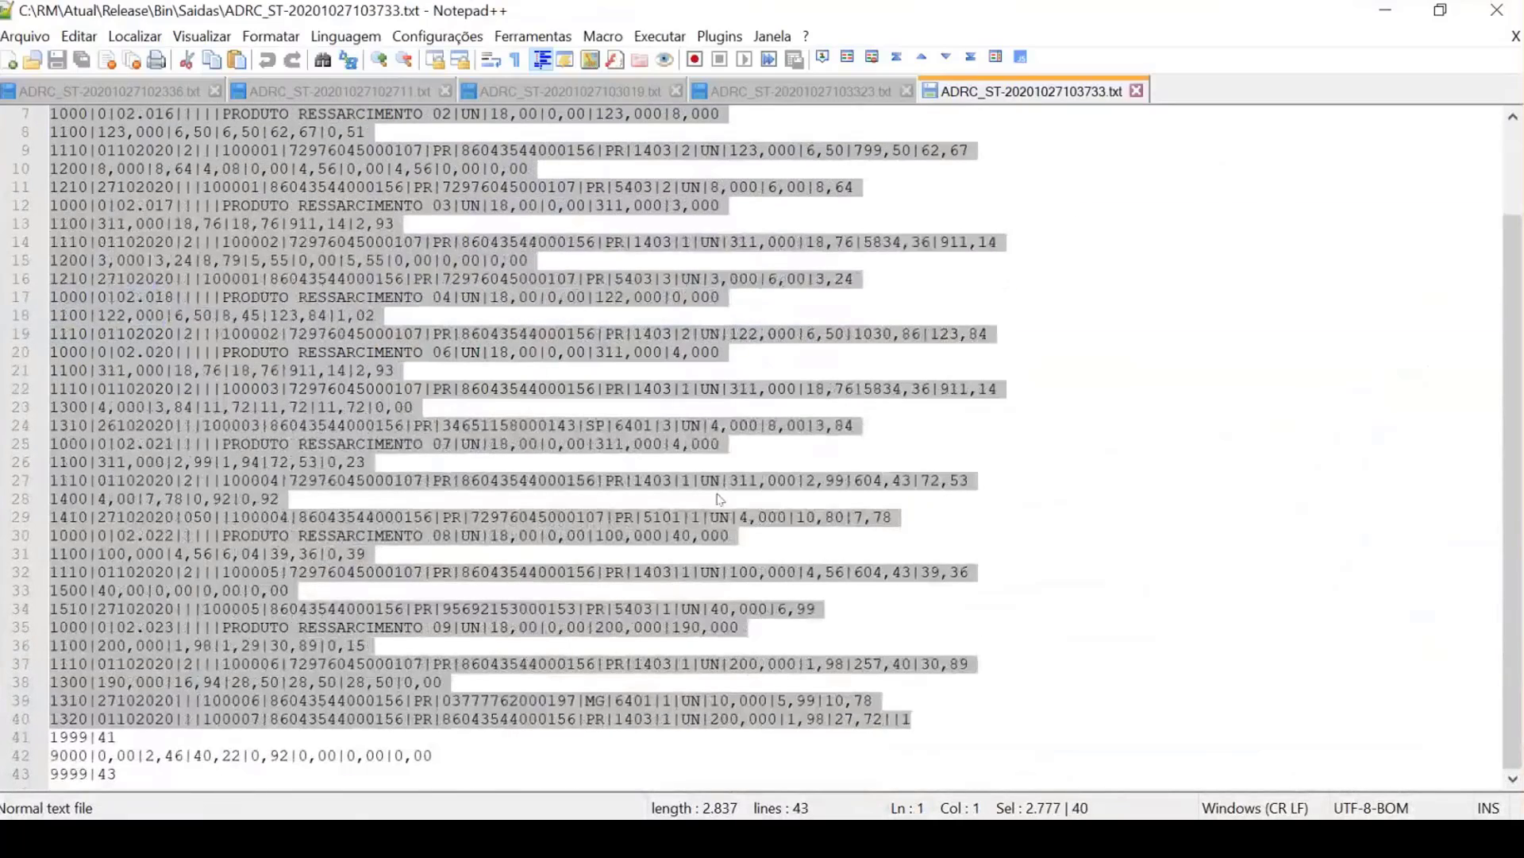
# Step: Select from the 1999 record to the start of the file to check its line count, and highlight the closing 9999 record
pyautogui.click(105, 737)
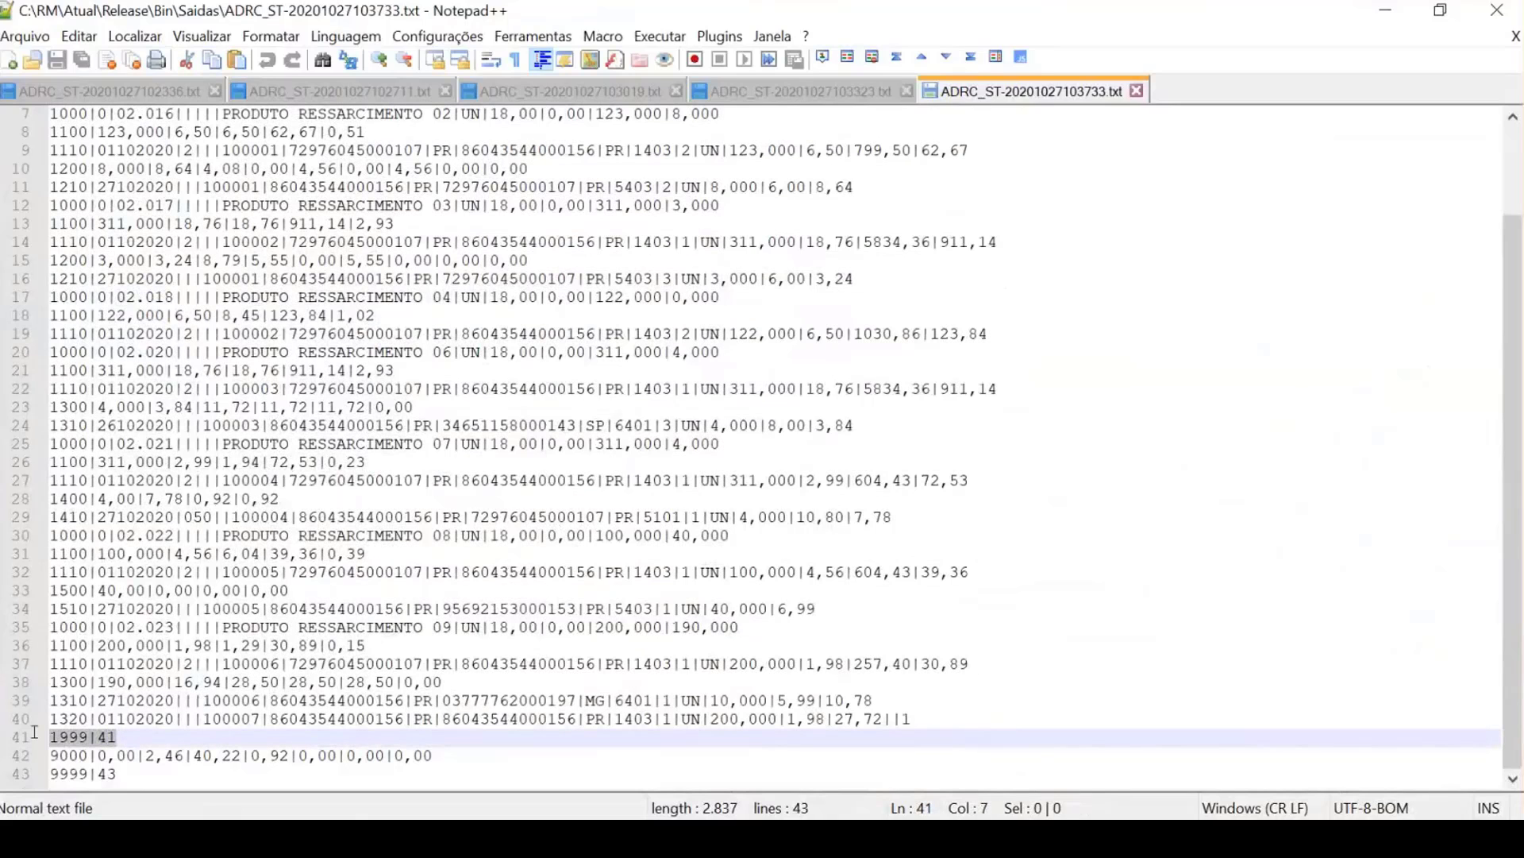
pyautogui.hotkey('ctrl', 'End')
pyautogui.moveTo(144, 736); pyautogui.dragTo(16, 44)
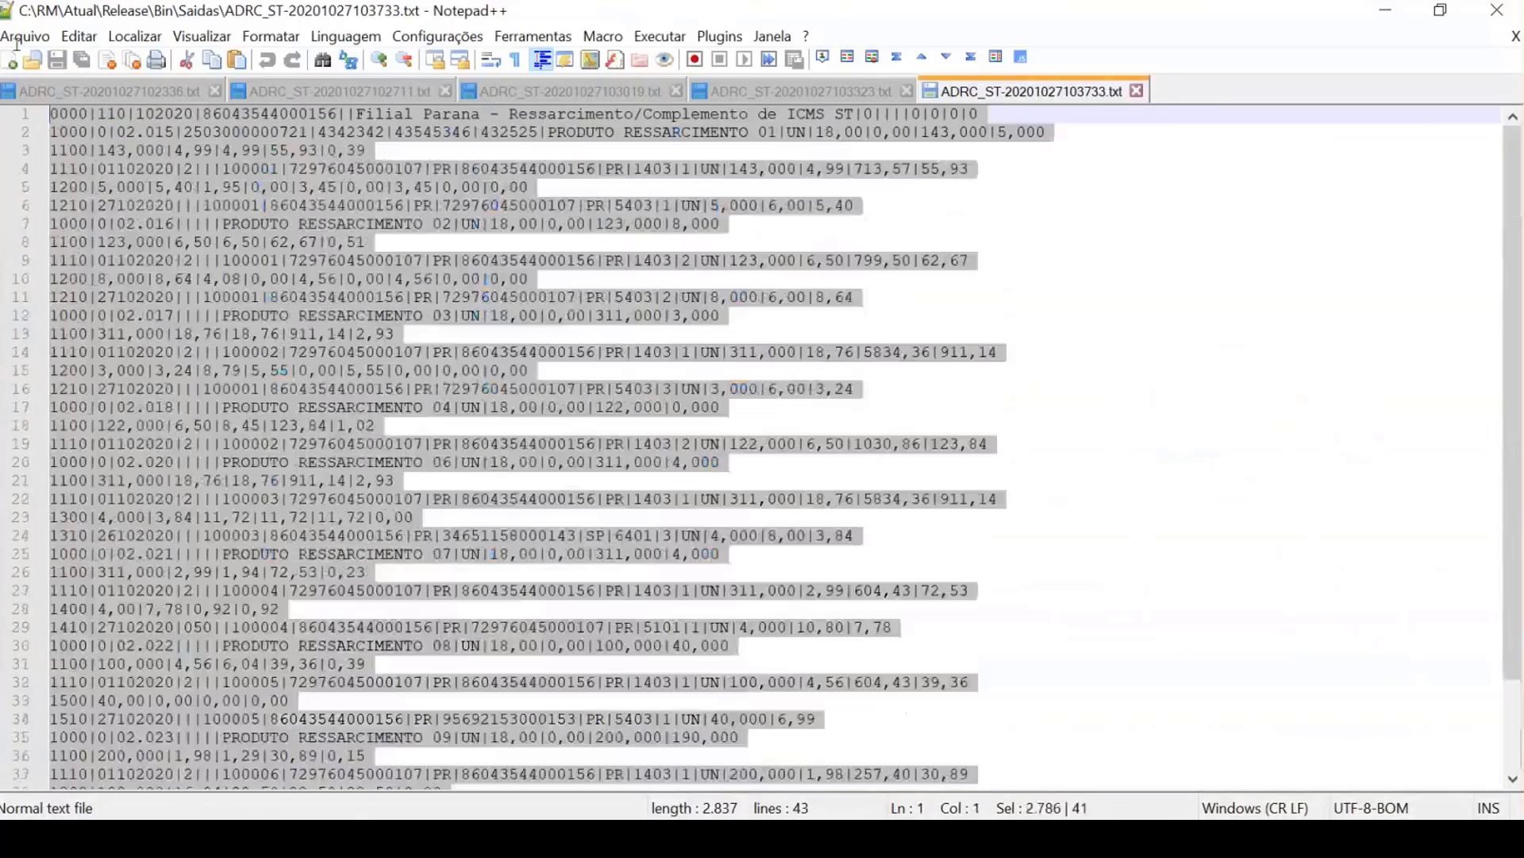
pyautogui.hotkey('ctrl', 'End')
pyautogui.hotkey('shift', 'Home')
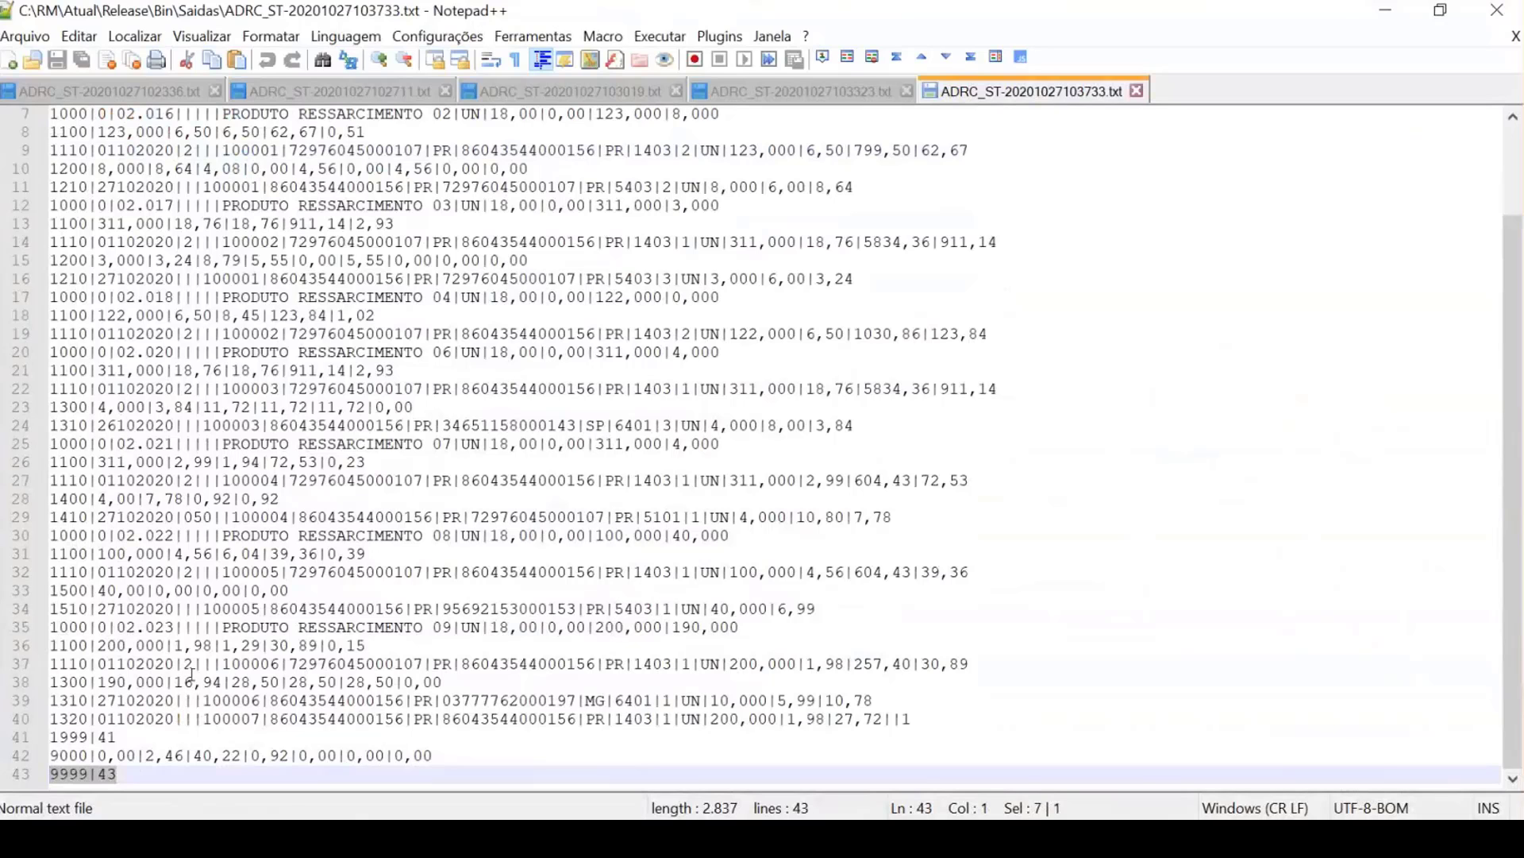
# Step: Switch back to the Layout da ADRC-ST page in the browser and review the record diagram from the return records up to its header
pyautogui.click(1392, 17)
pyautogui.scroll(-3, 1100, 560)
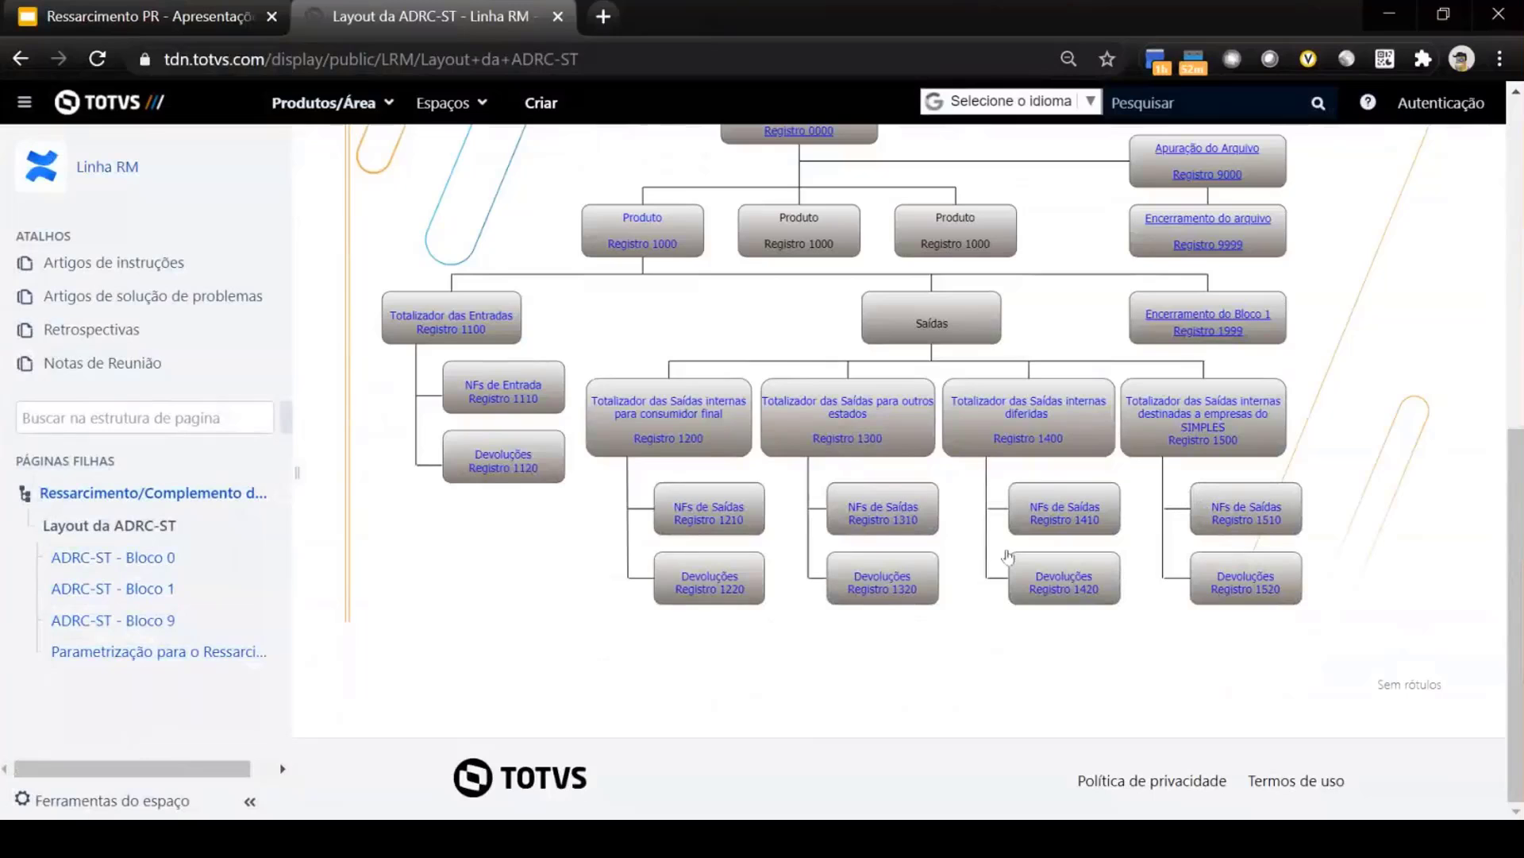
pyautogui.scroll(5, 1349, 492)
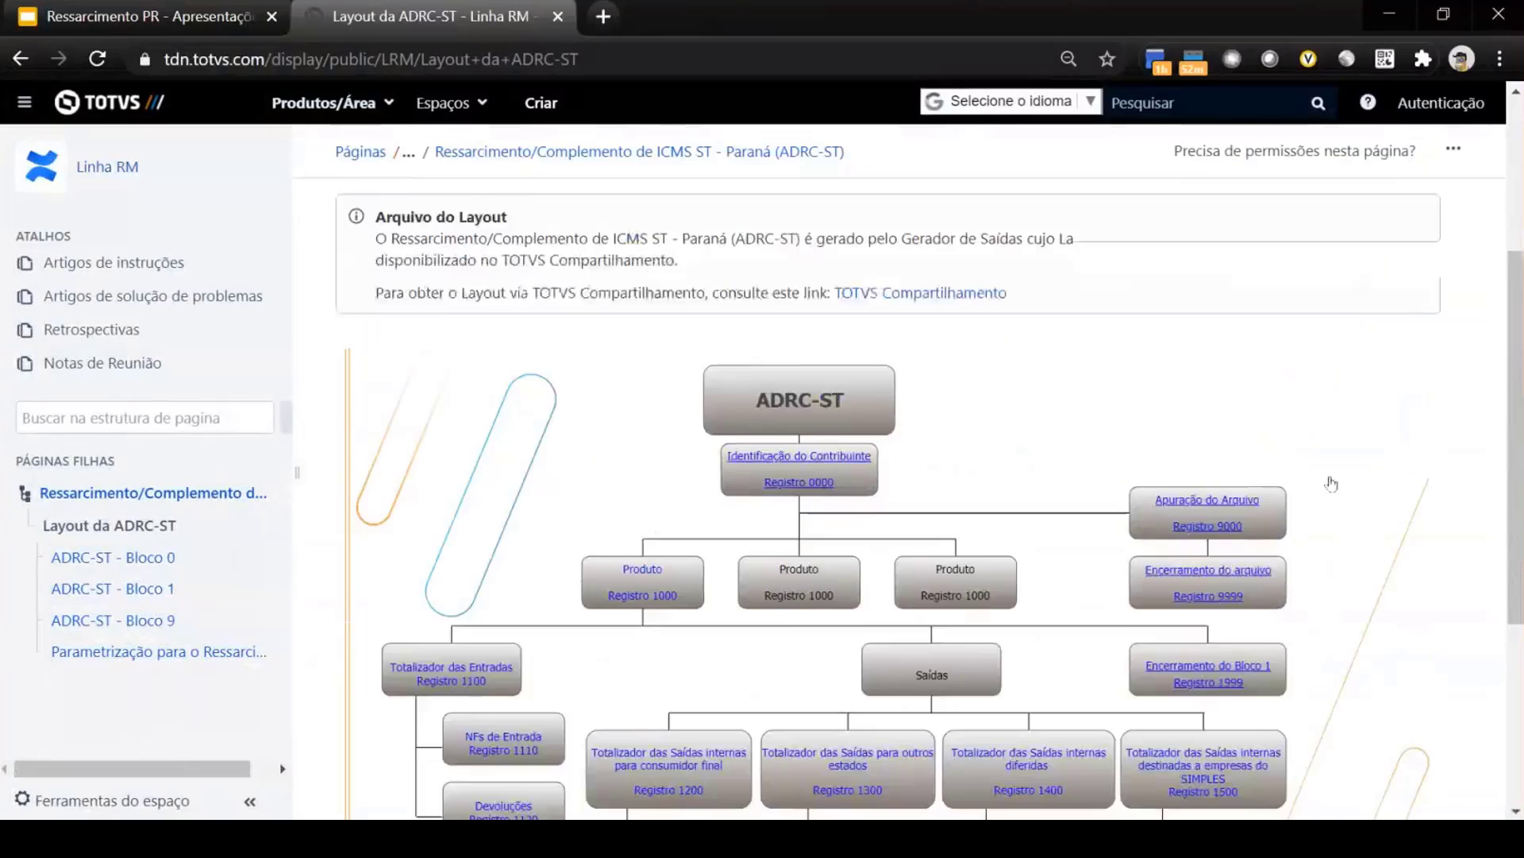